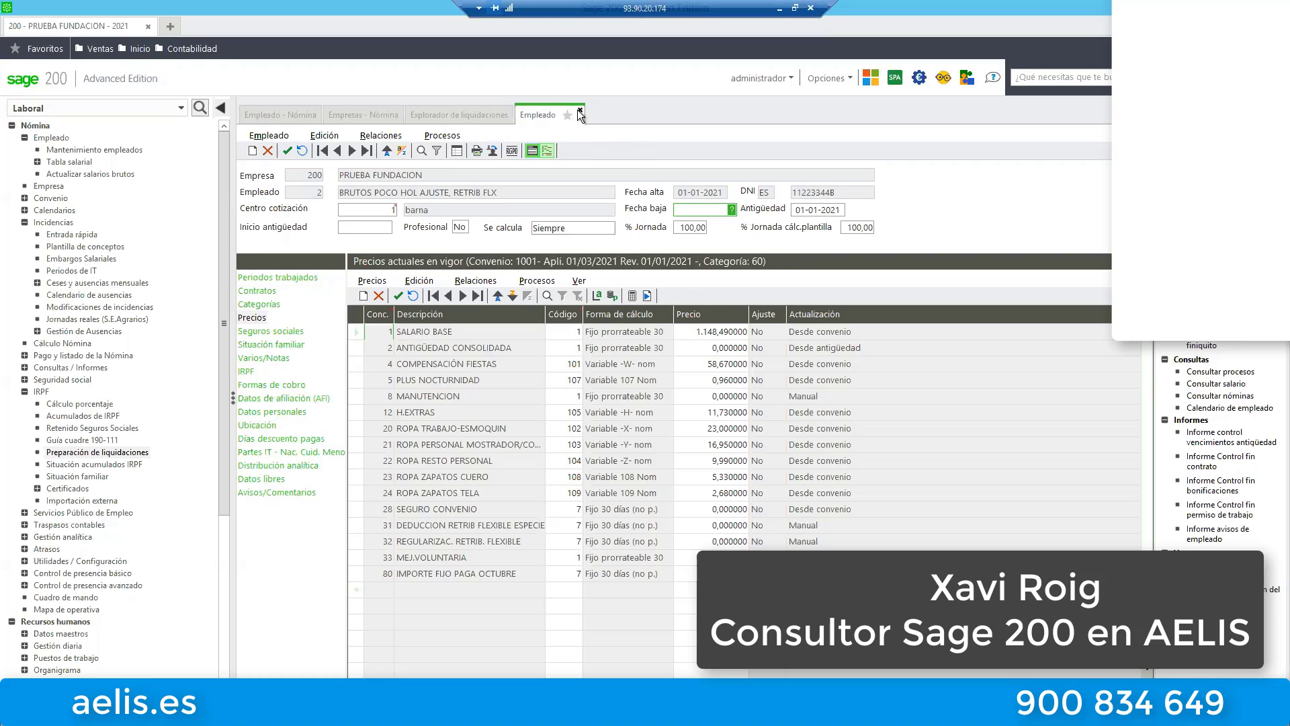
# - Close the open employee record and bring up the payroll employee list, passing through the company list
pyautogui.click(577, 111)
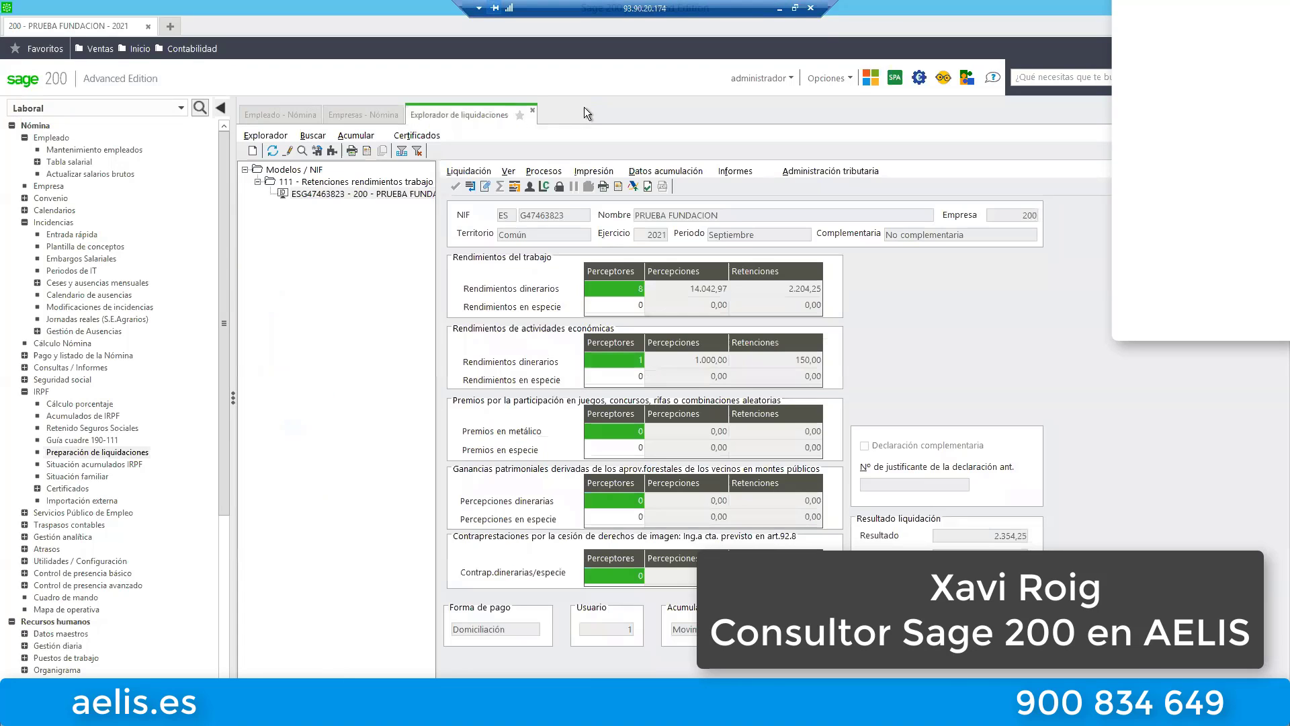
pyautogui.click(380, 115)
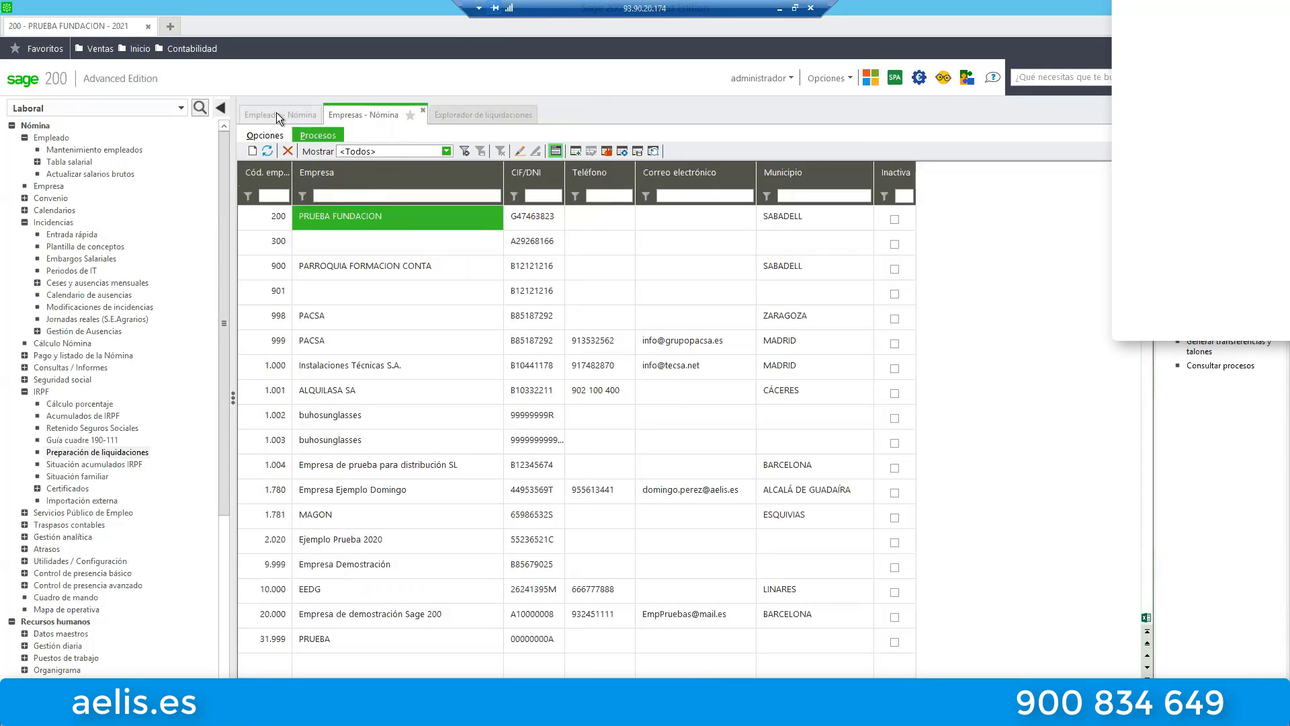
pyautogui.click(297, 115)
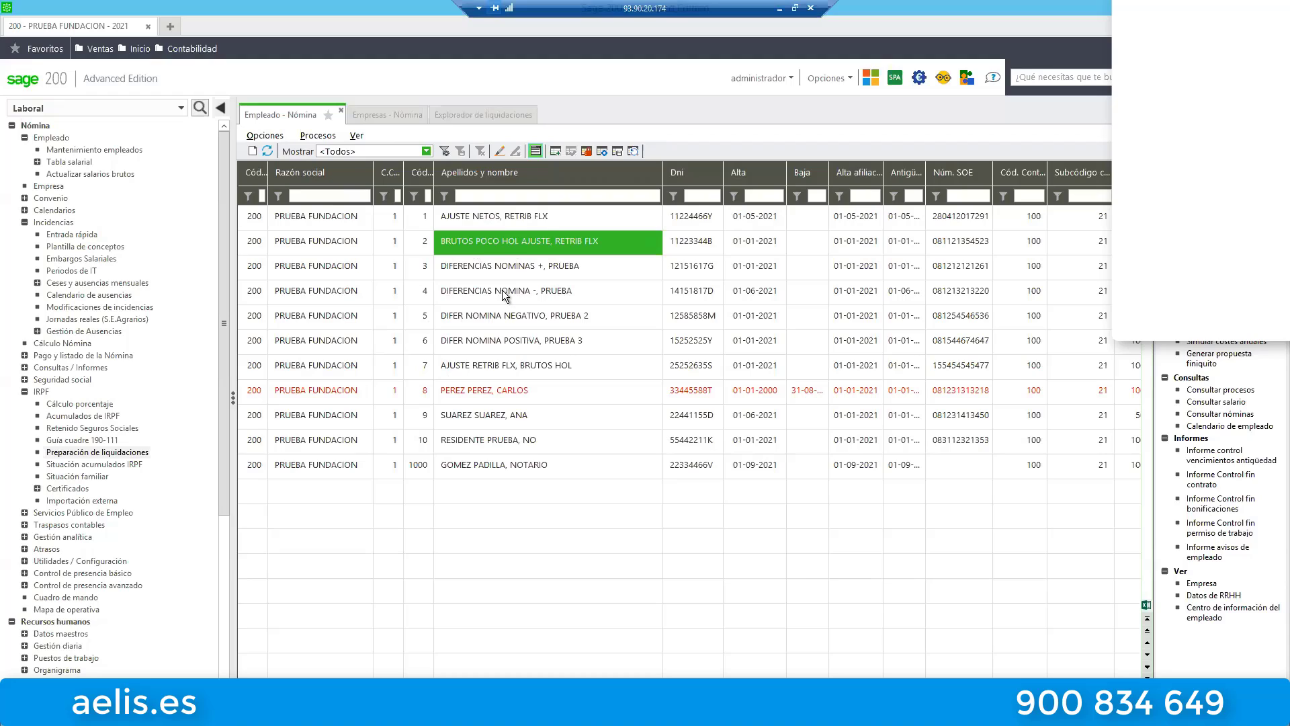
# - Open the Situación familiar section of employee 2 in PRUEBA FUNDACION and display its IRPF calculation detail
pyautogui.click(479, 217)
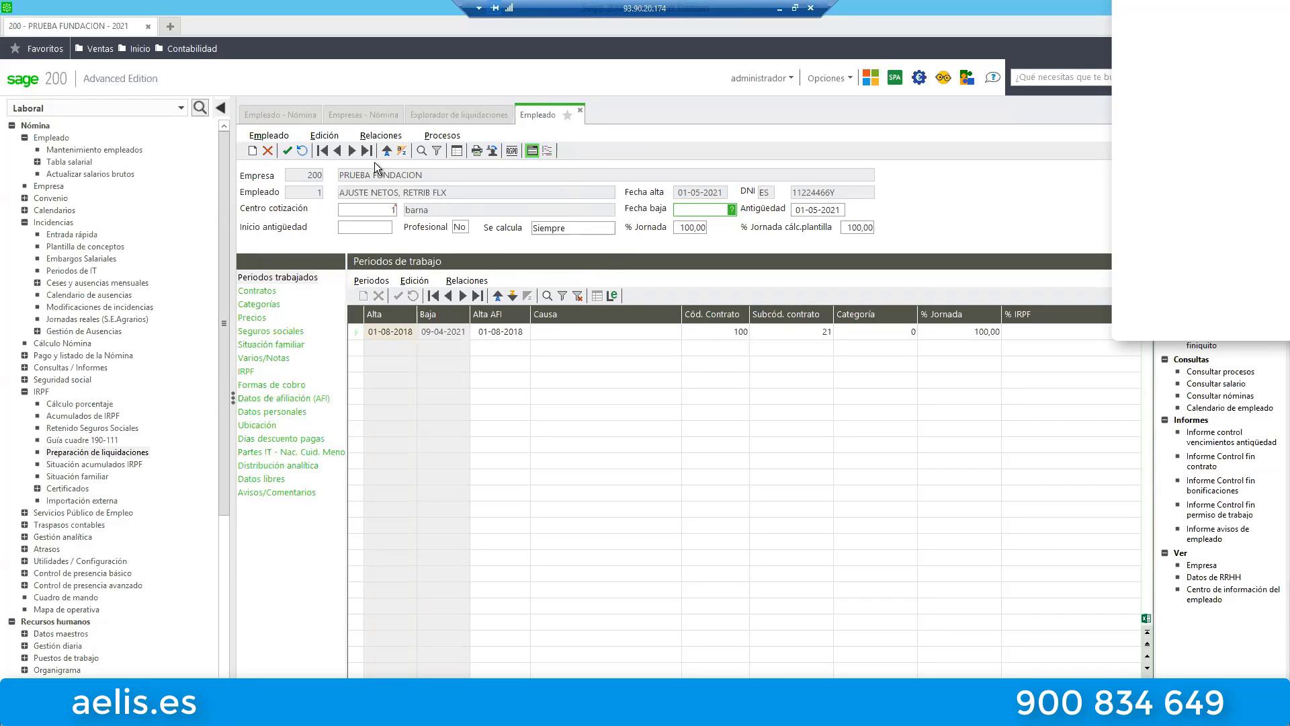
pyautogui.click(353, 151)
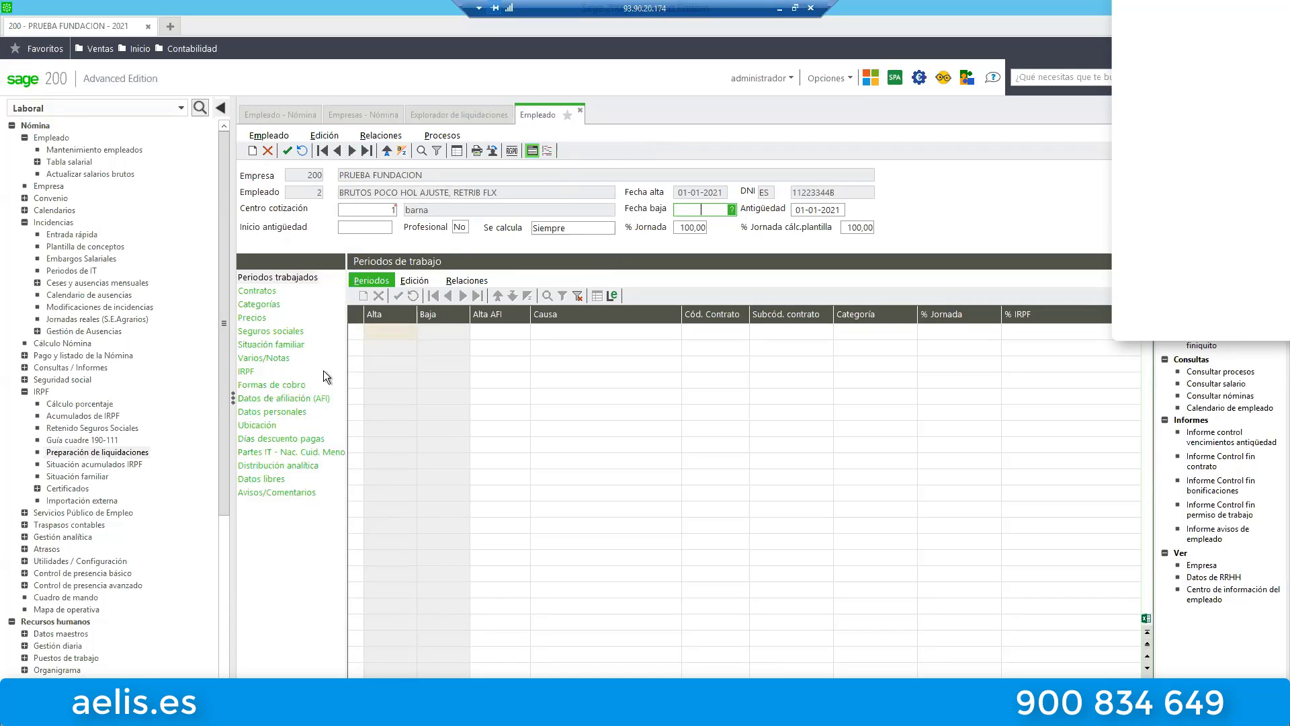
pyautogui.click(285, 343)
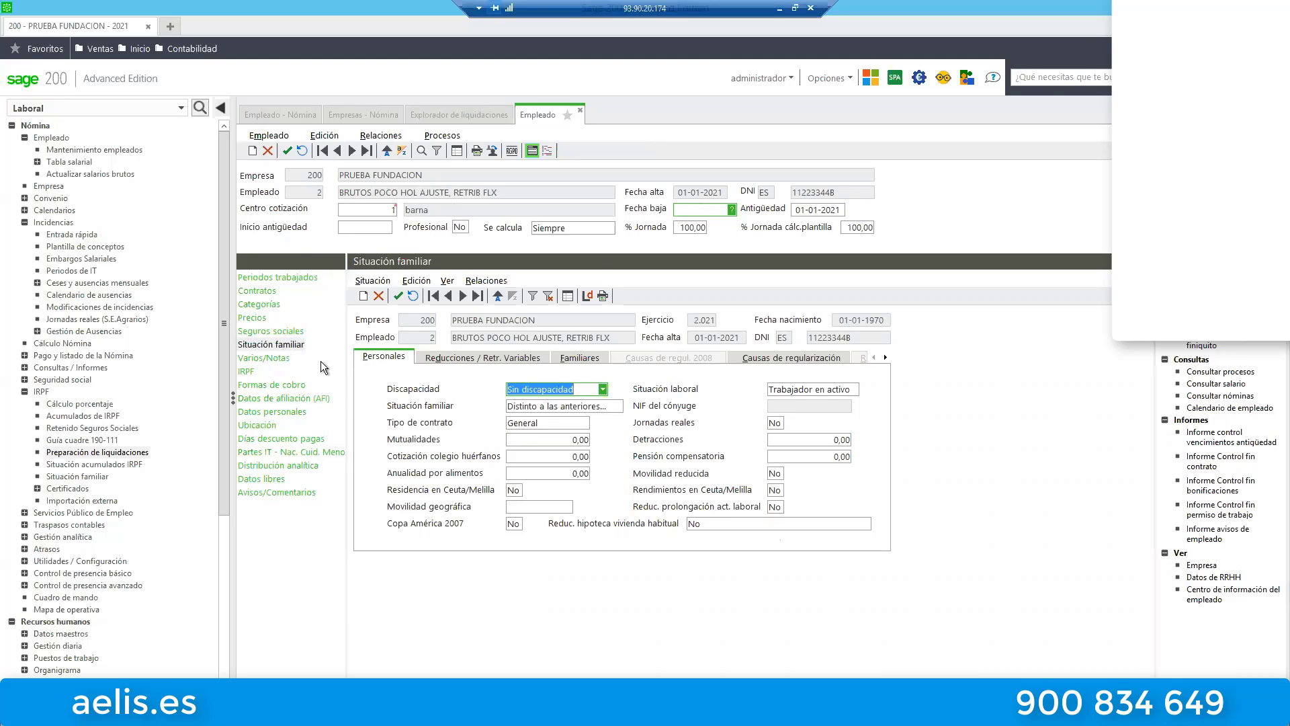
pyautogui.click(587, 296)
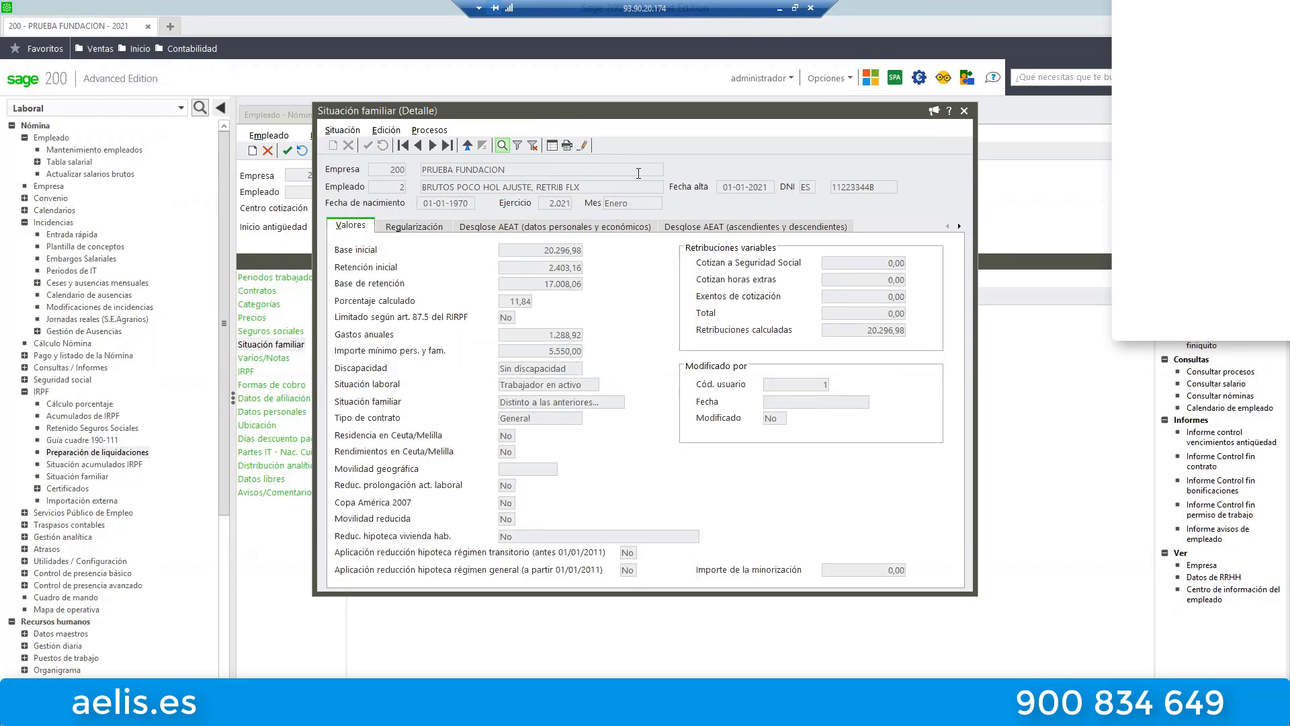
# - Review the January and September 2021 IRPF calculation values of employee 2, including the September regularisation causes
pyautogui.click(552, 145)
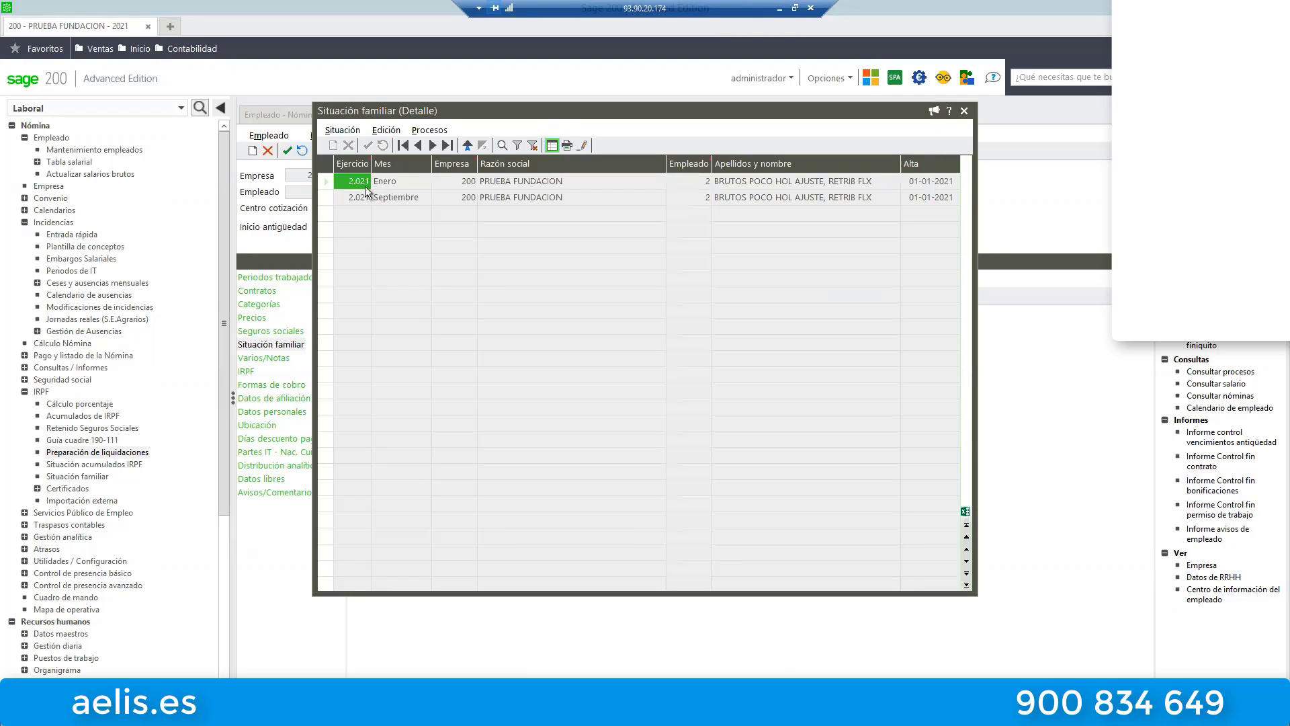
pyautogui.doubleClick(324, 180)
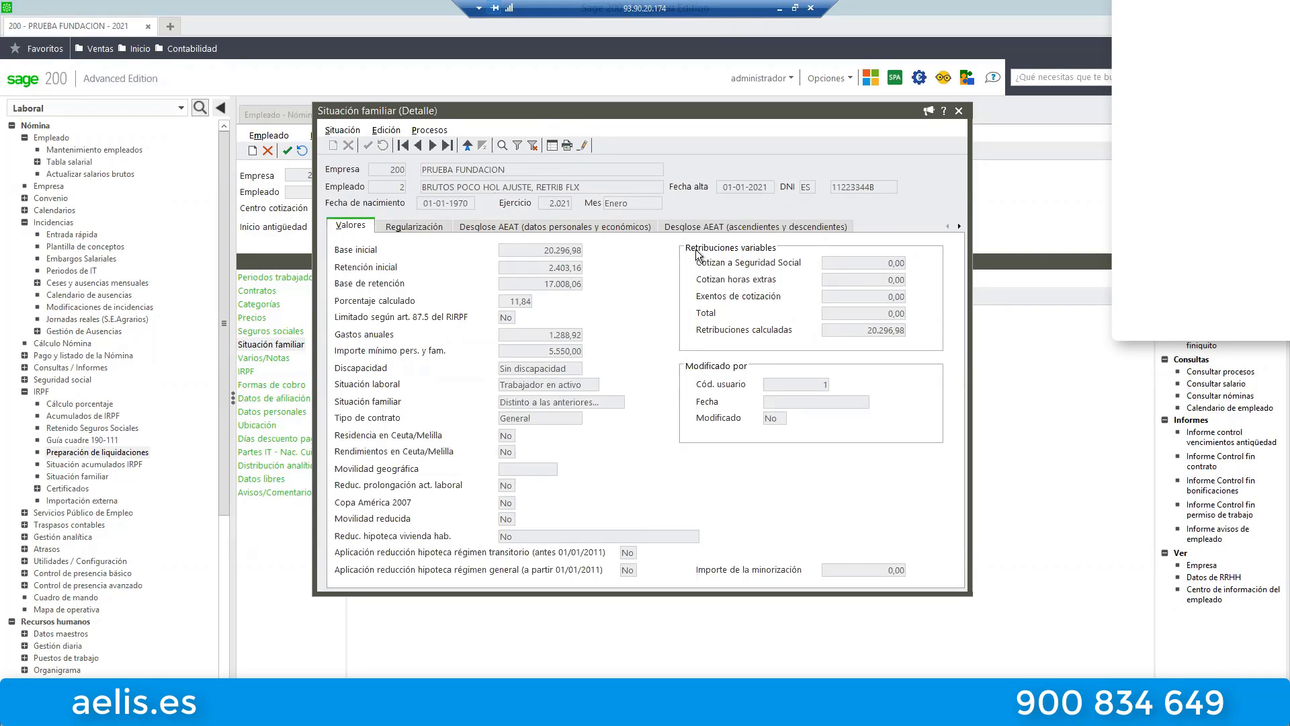
pyautogui.click(552, 146)
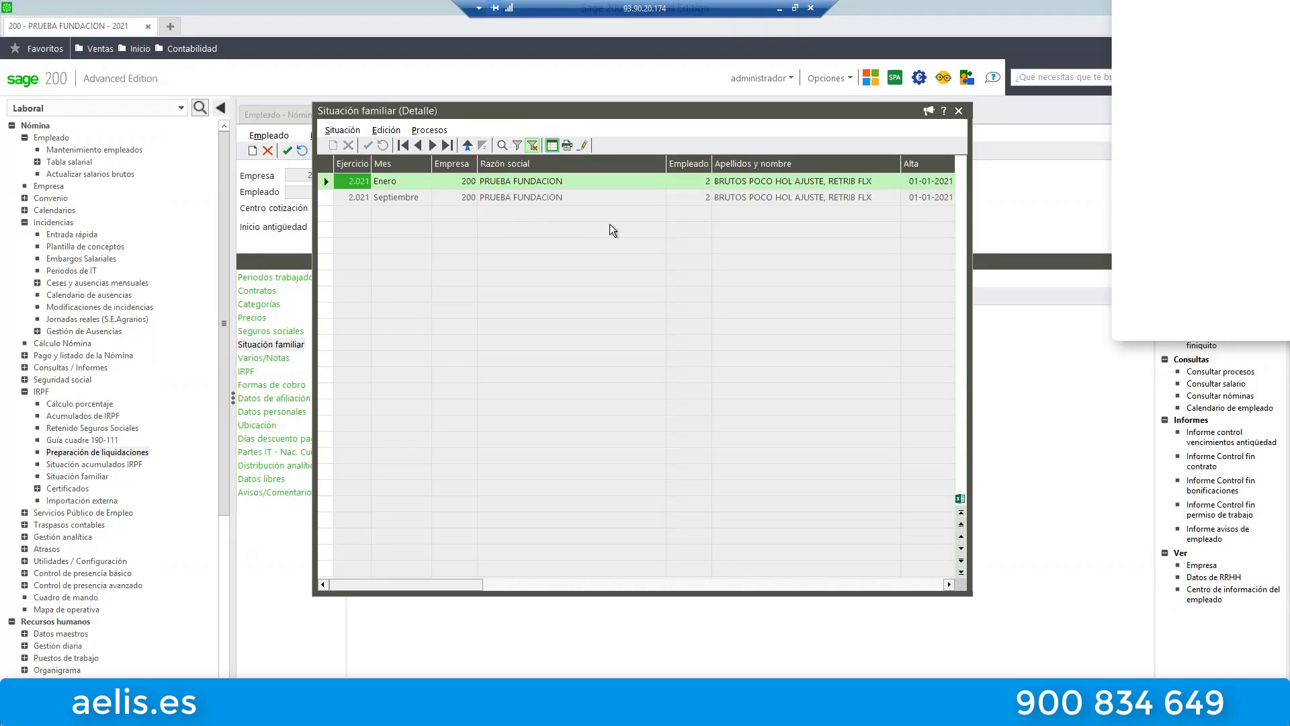
pyautogui.doubleClick(401, 196)
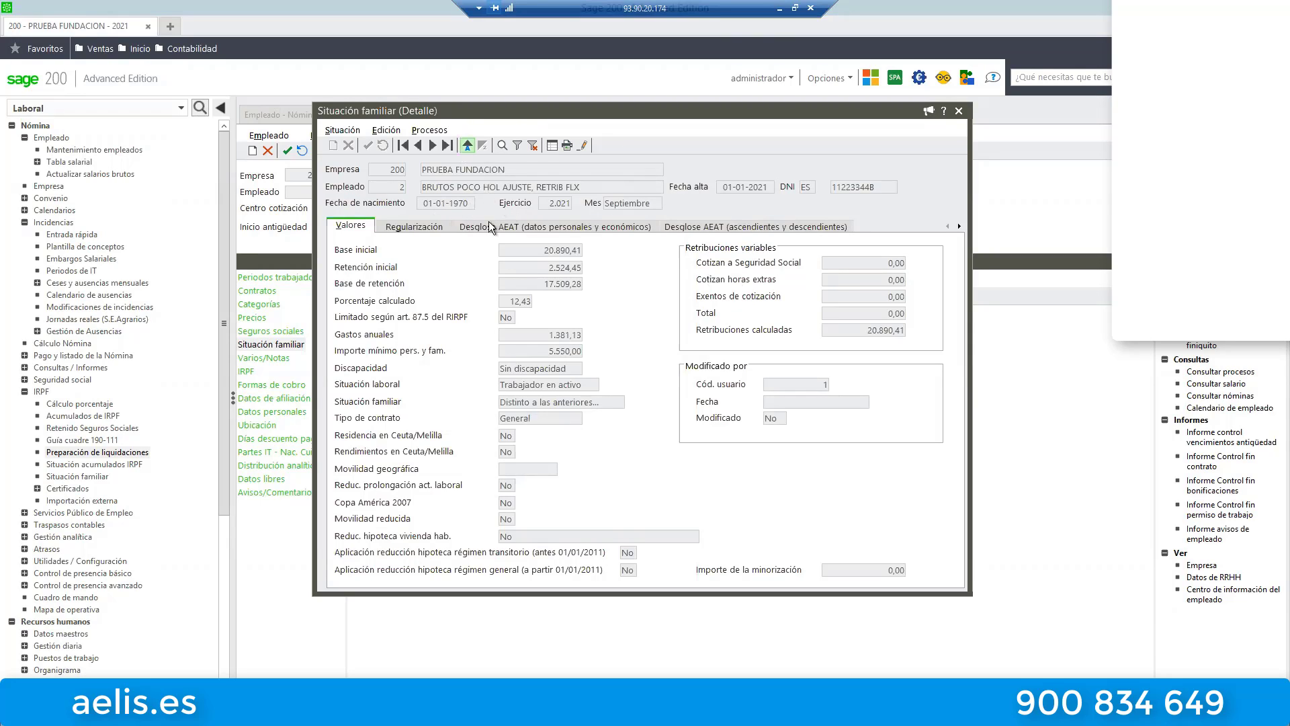
pyautogui.click(434, 223)
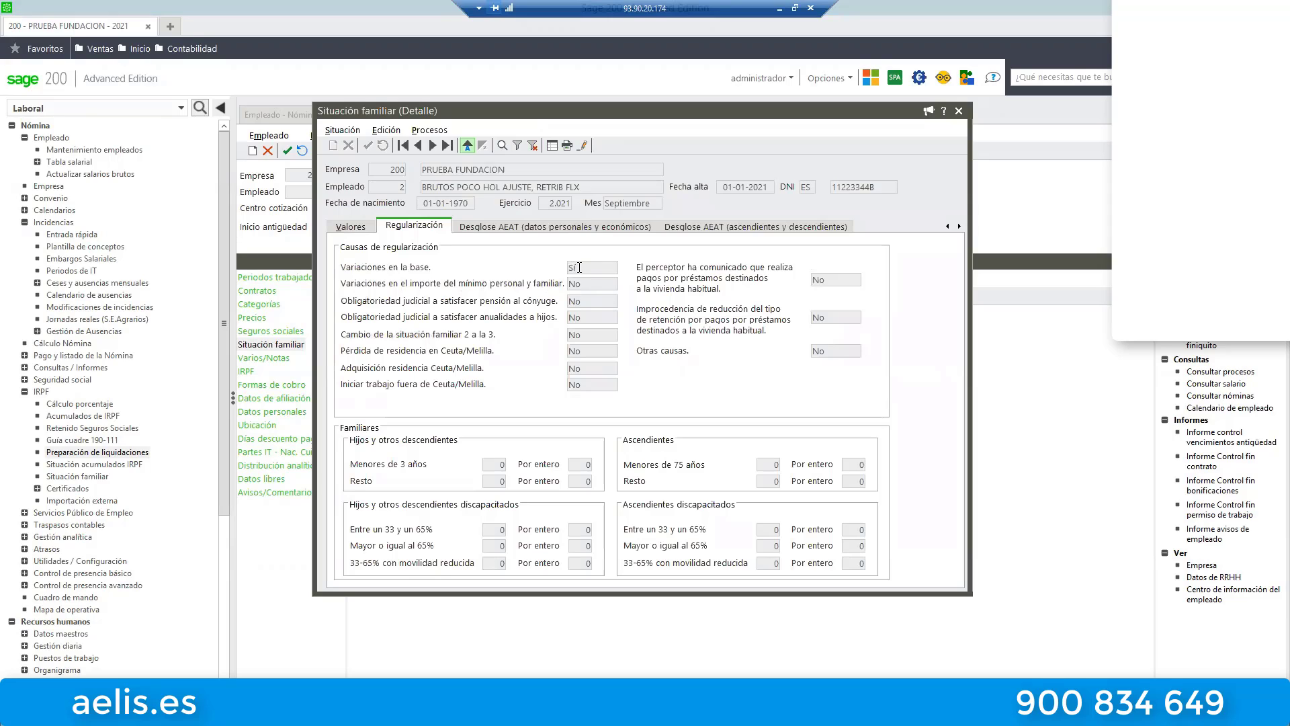
pyautogui.click(351, 228)
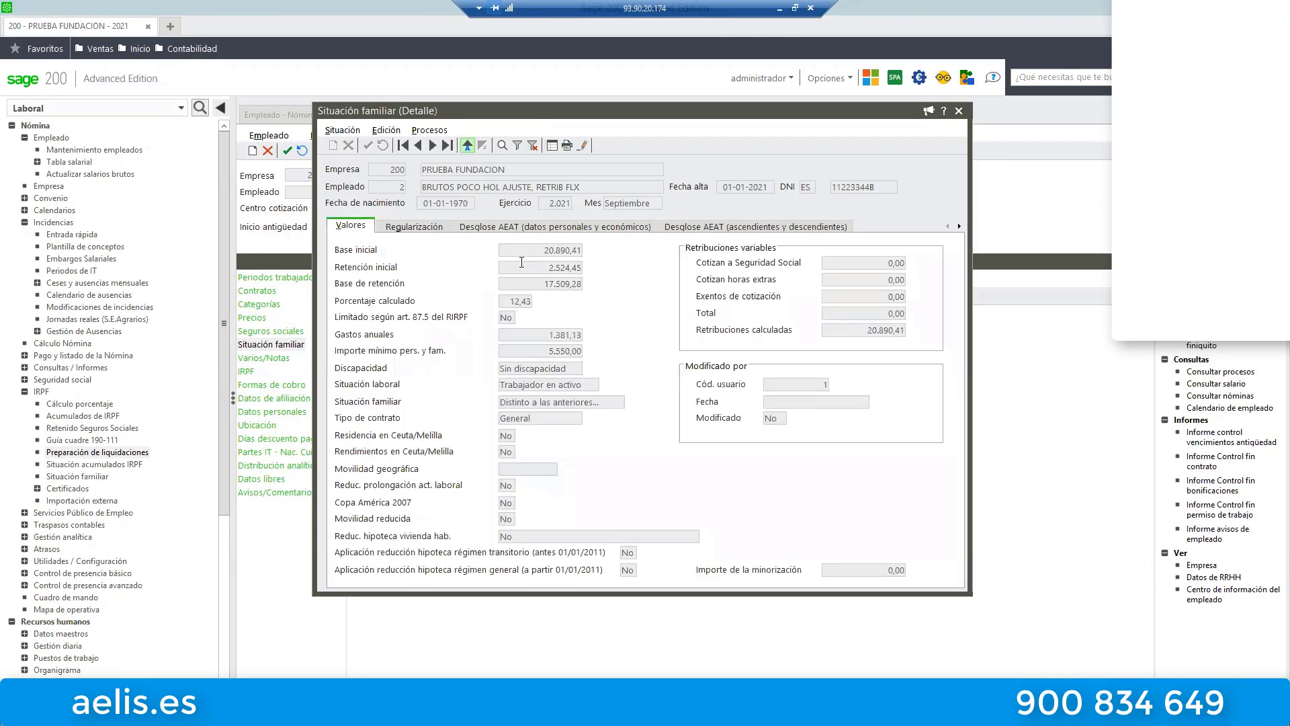
# - Compare the calculated IRPF percentage between the January and September records and close the Situación familiar detail
pyautogui.click(551, 146)
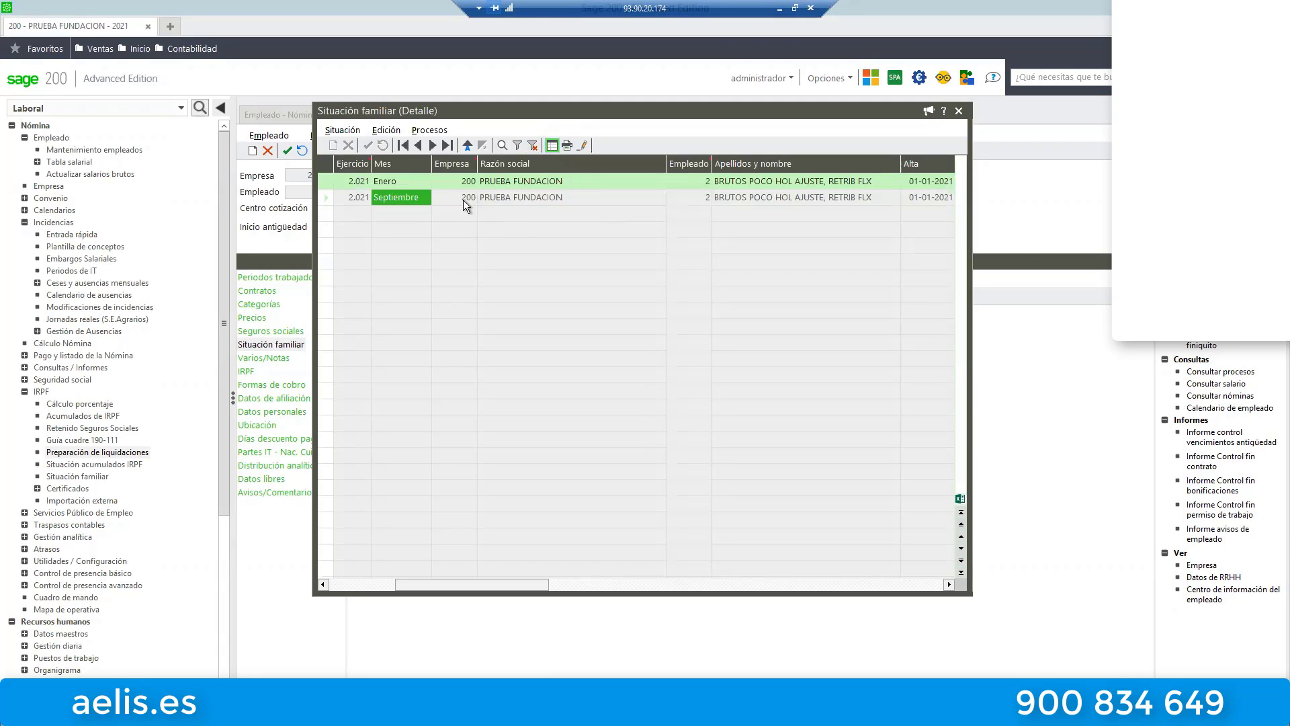
pyautogui.doubleClick(338, 181)
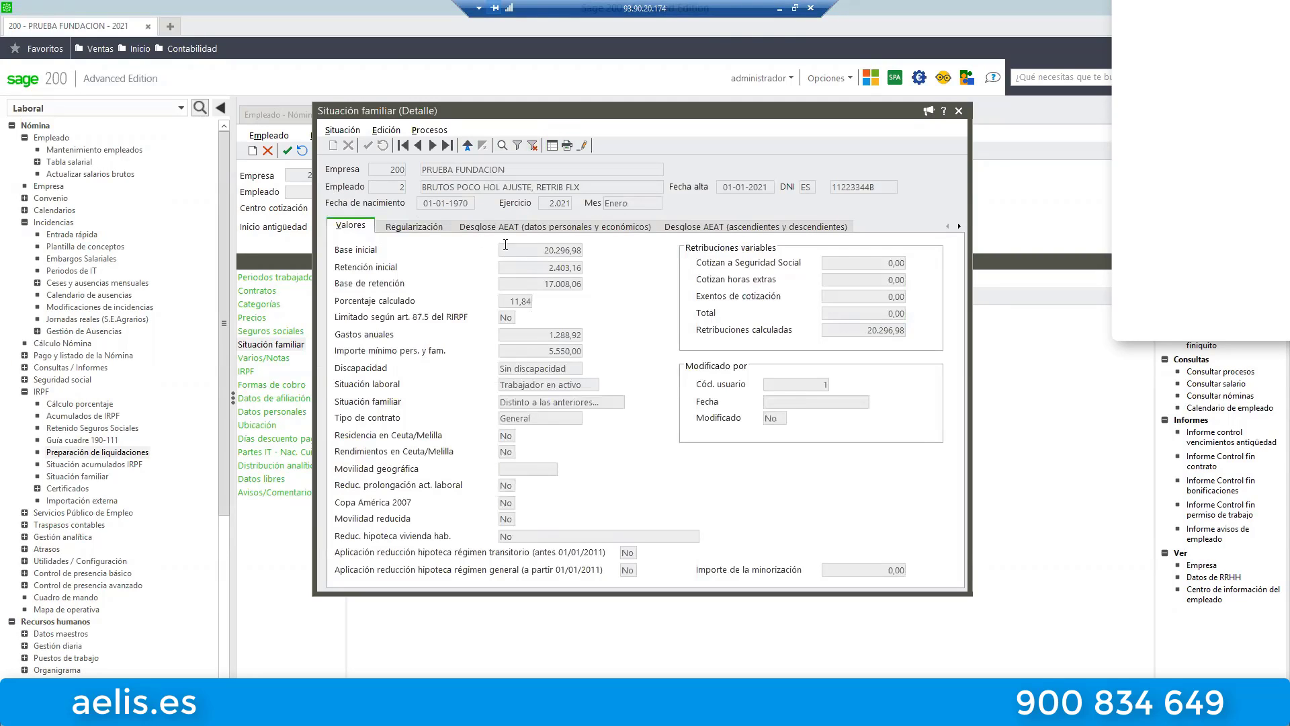
pyautogui.click(526, 301)
pyautogui.click(551, 146)
pyautogui.doubleClick(336, 197)
pyautogui.click(551, 147)
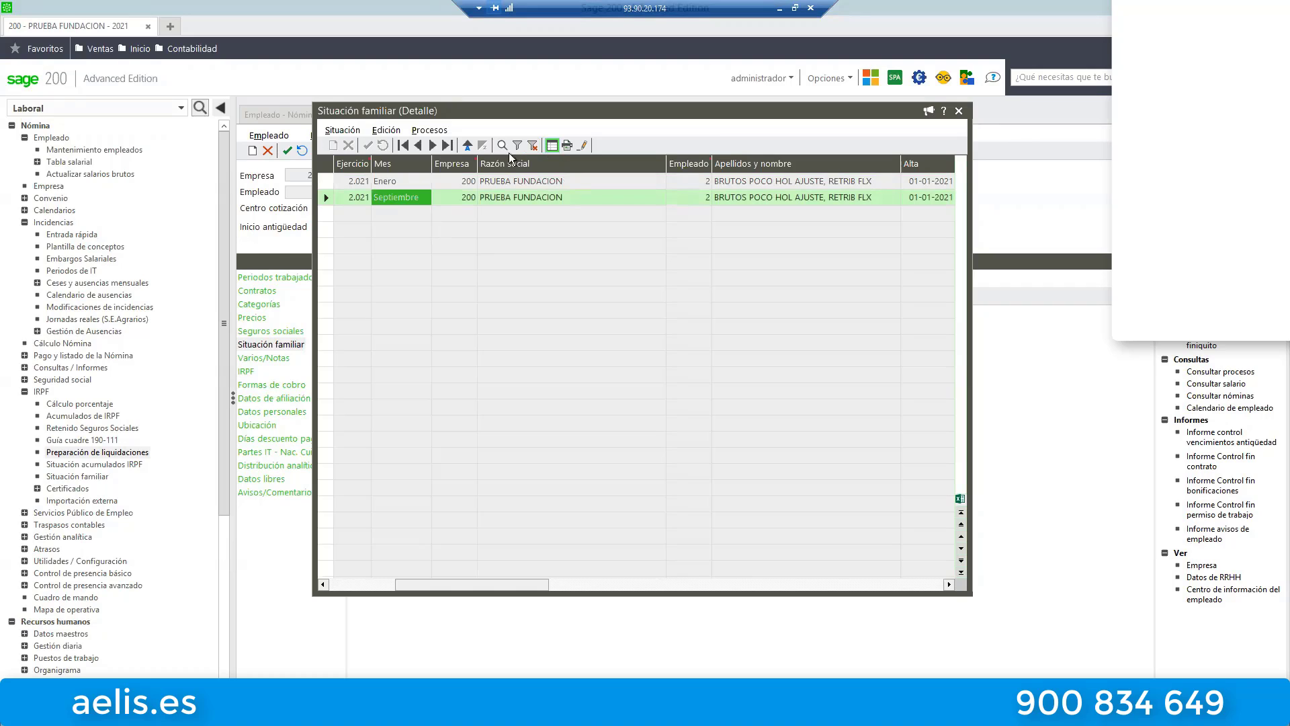
pyautogui.click(959, 110)
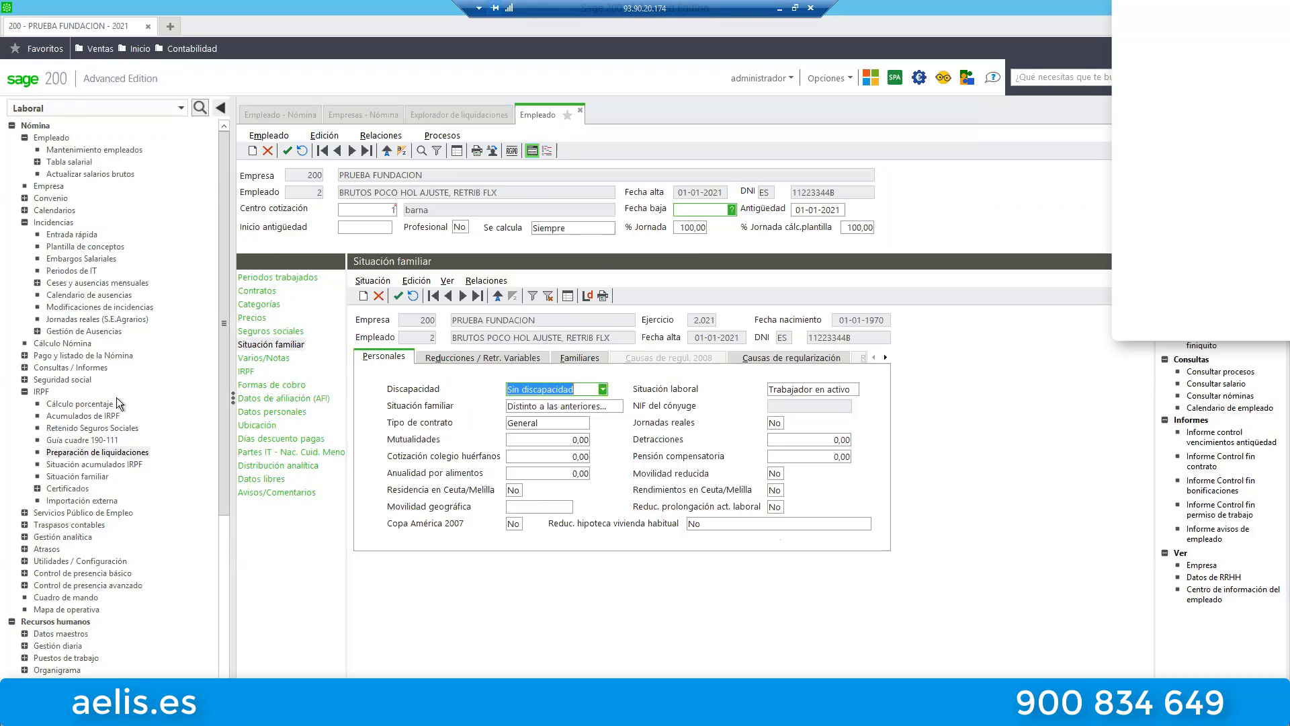
# - Start the IRPF percentage calculation process and display the available calculation types
pyautogui.click(85, 405)
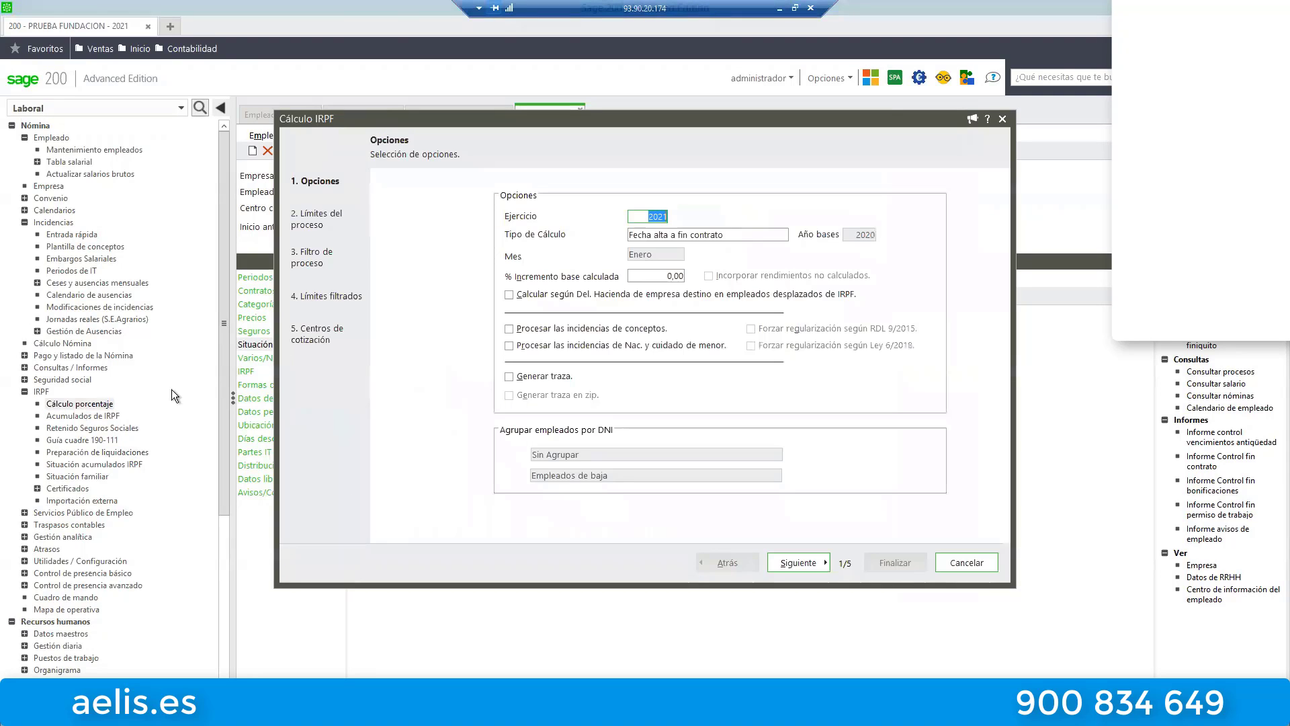
pyautogui.click(679, 234)
pyautogui.click(673, 232)
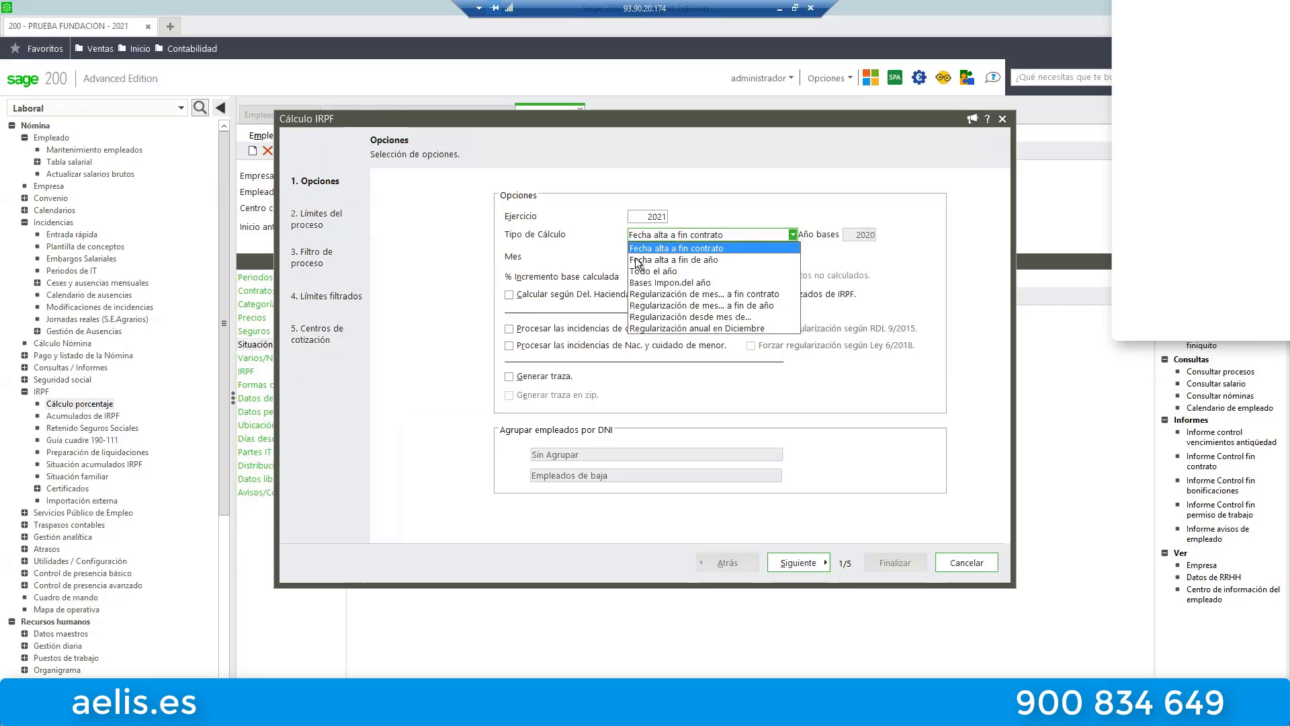
# - Examine the calculation types, from hire date to contract end or year end through annual contribution bases and the regularisation options
pyautogui.press('Down')
pyautogui.press('Down')
pyautogui.press('Down')
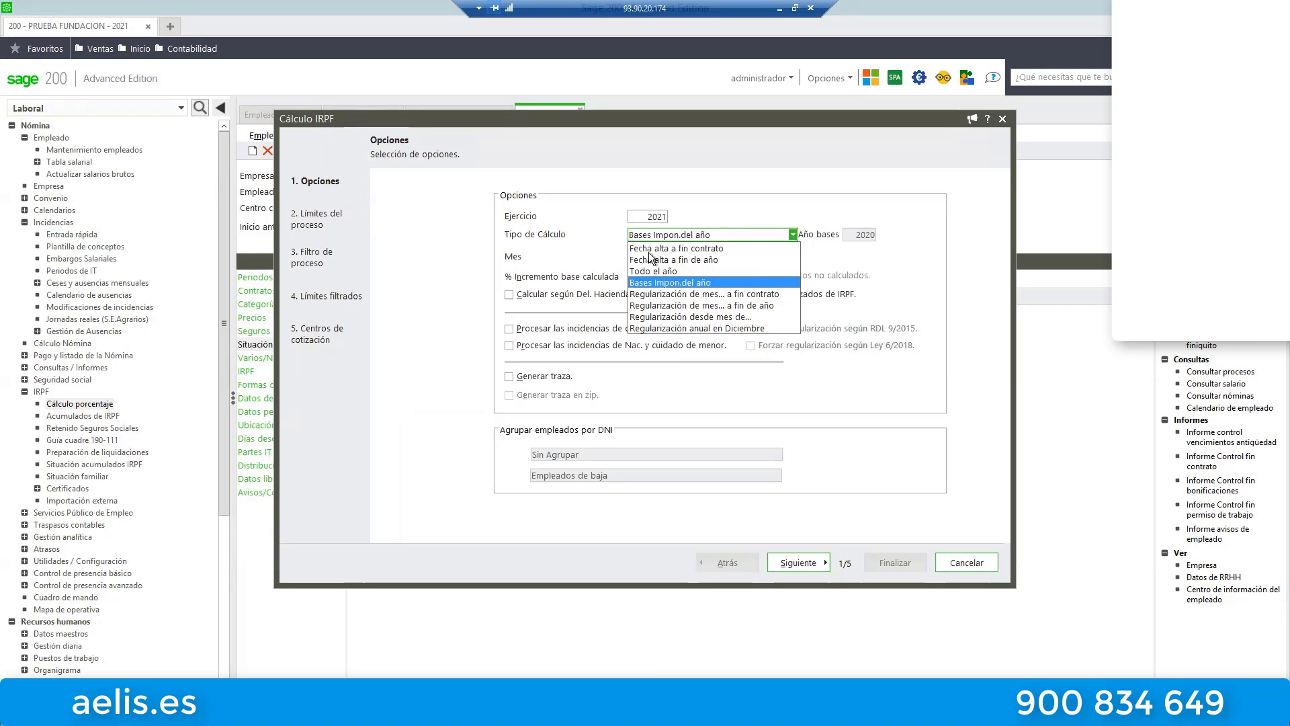
pyautogui.click(643, 251)
pyautogui.press('Down')
pyautogui.press('Down')
pyautogui.press('Down')
pyautogui.press('Down')
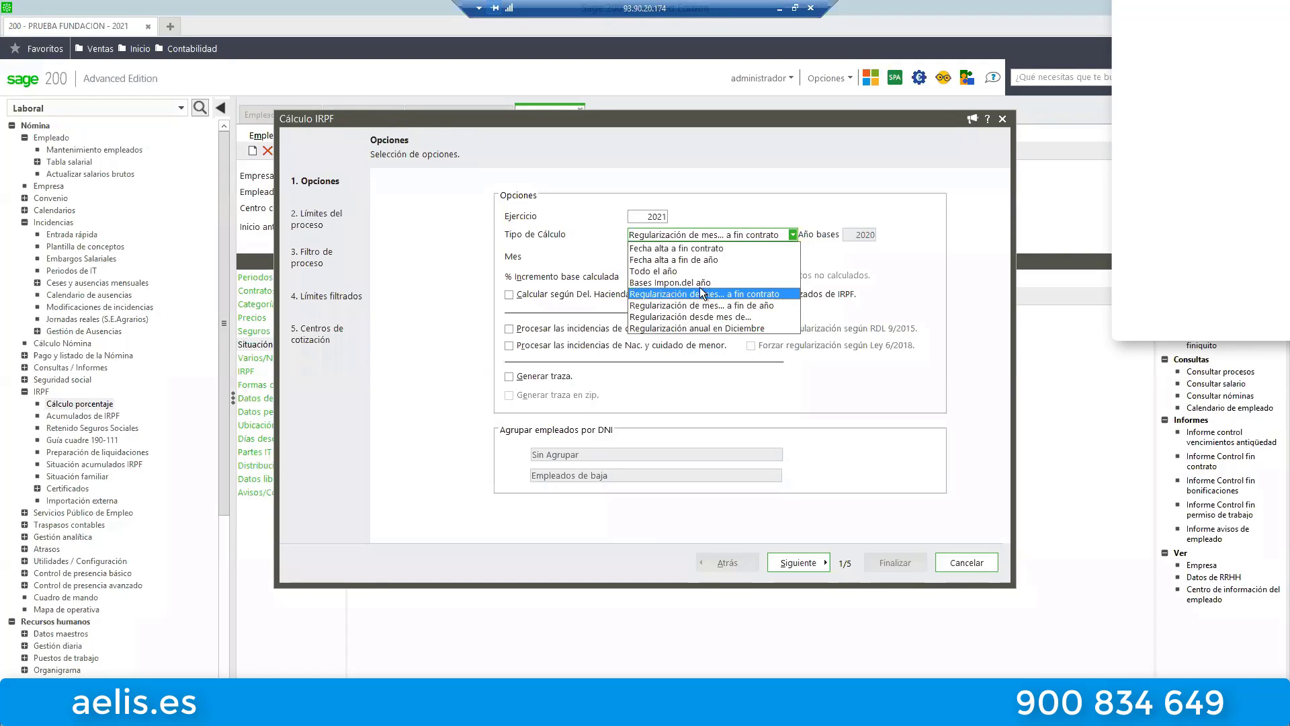
pyautogui.click(724, 249)
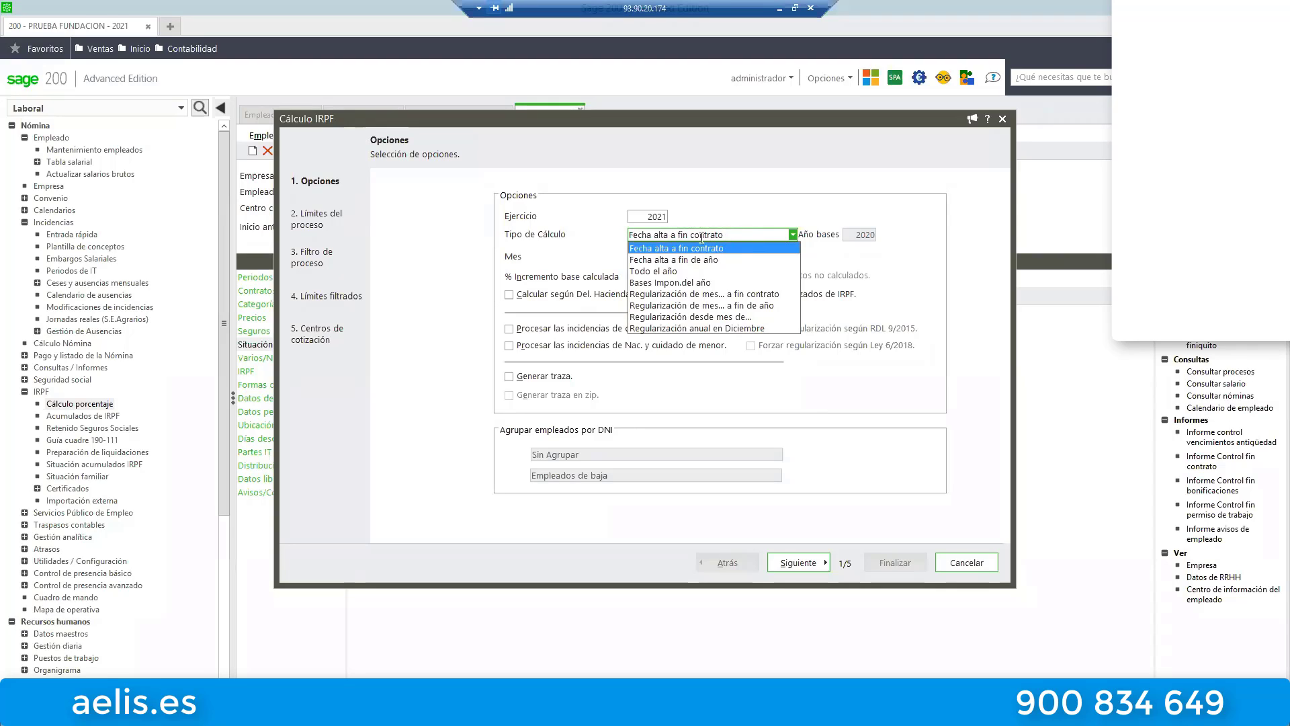
pyautogui.click(652, 260)
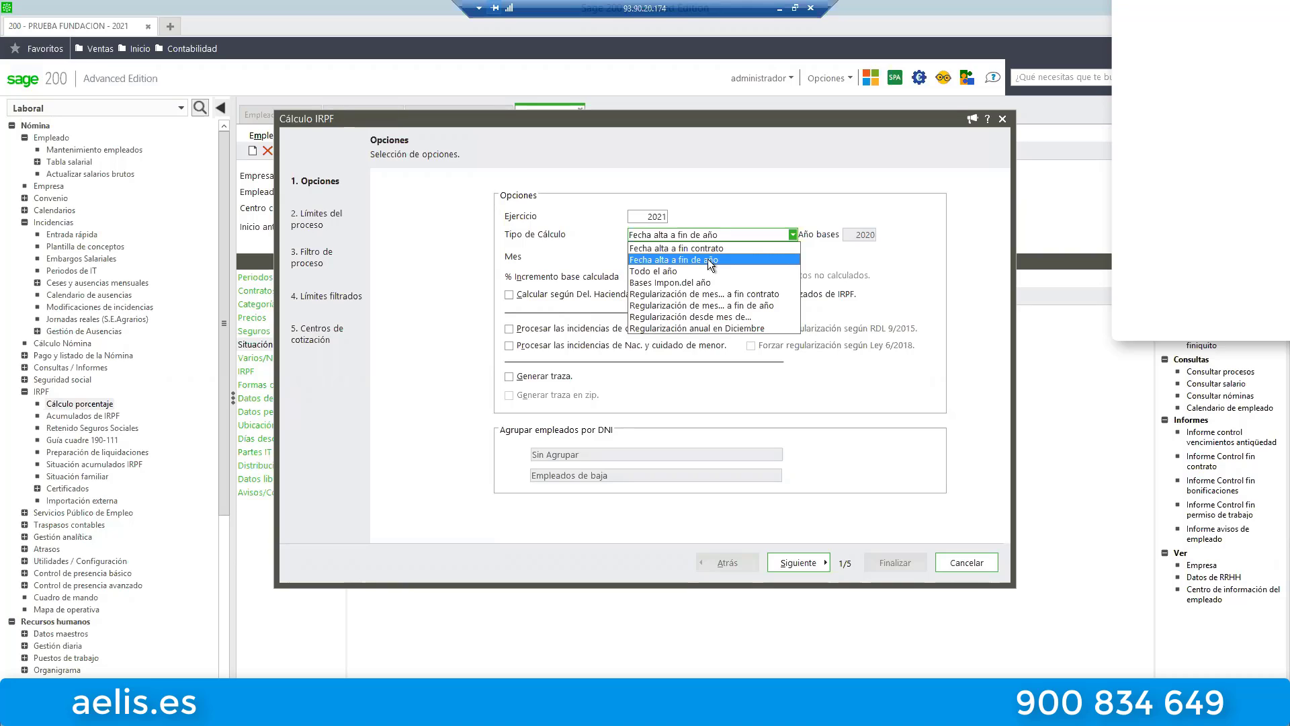
pyautogui.click(669, 273)
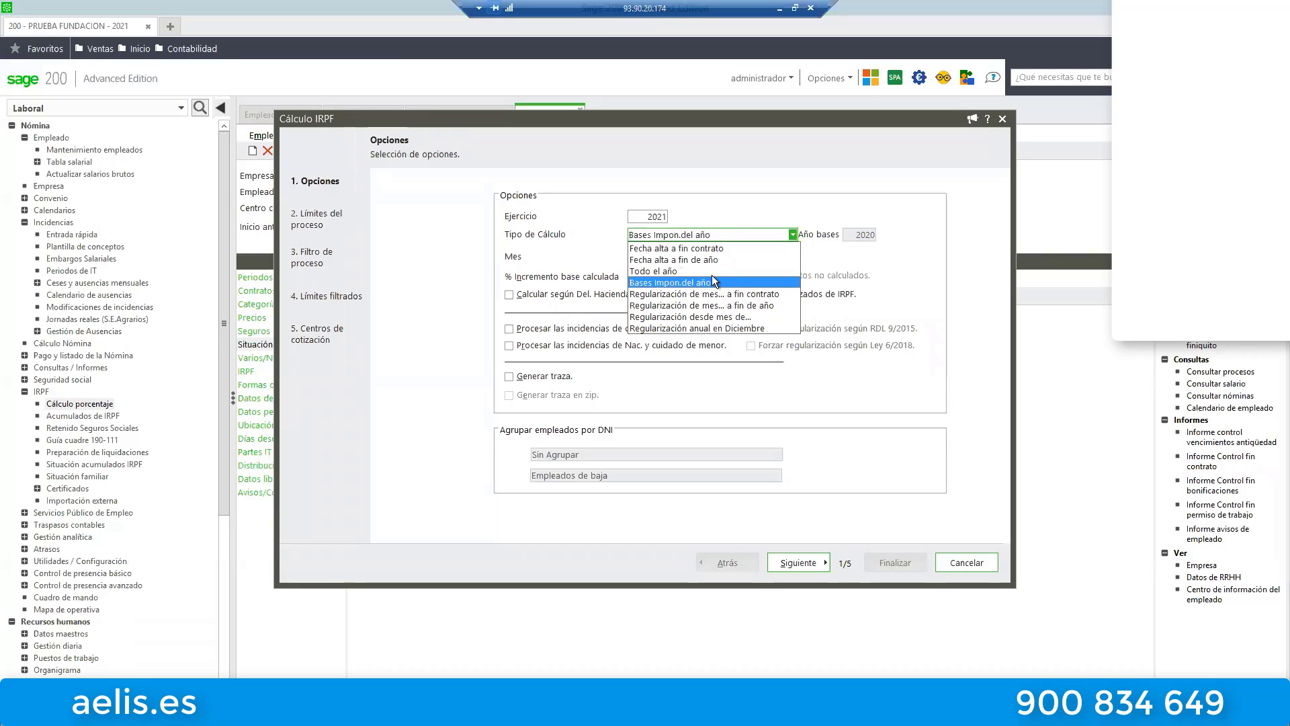
# - Set the calculation type to Todo el año, enable Generar traza and continue to the process limits
pyautogui.click(651, 270)
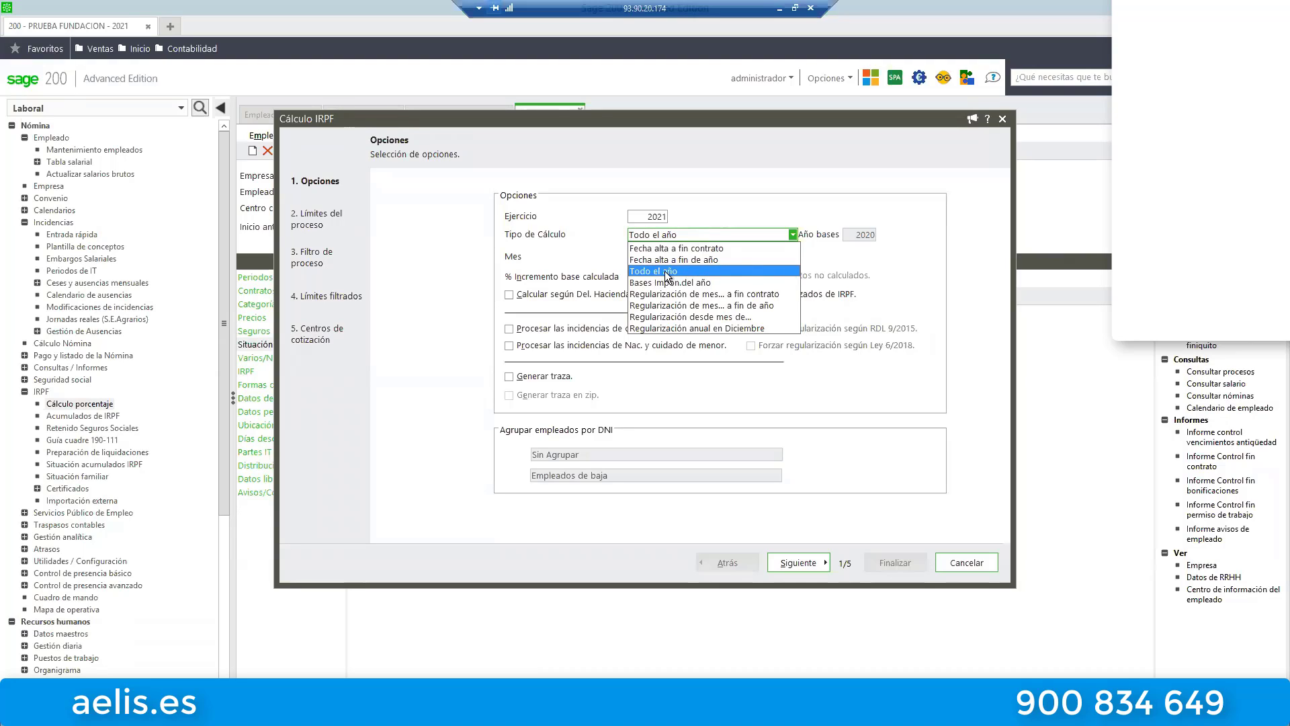
pyautogui.click(666, 272)
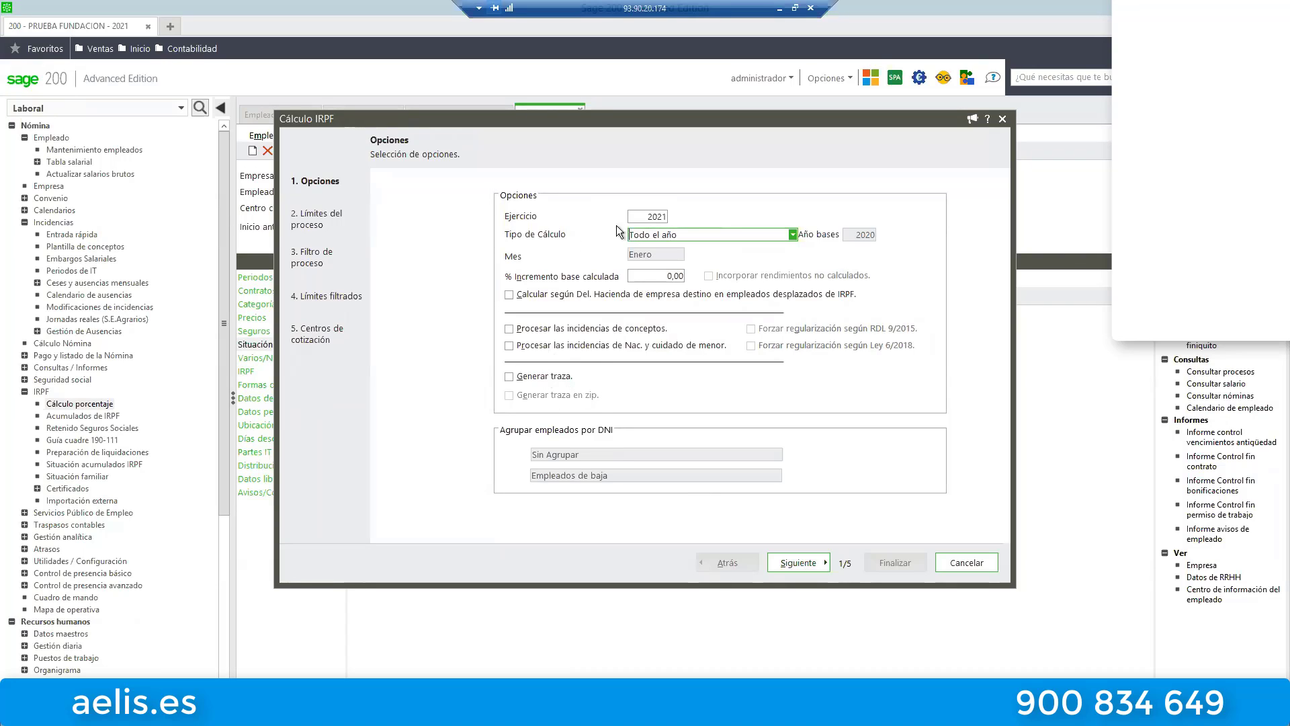
pyautogui.click(508, 377)
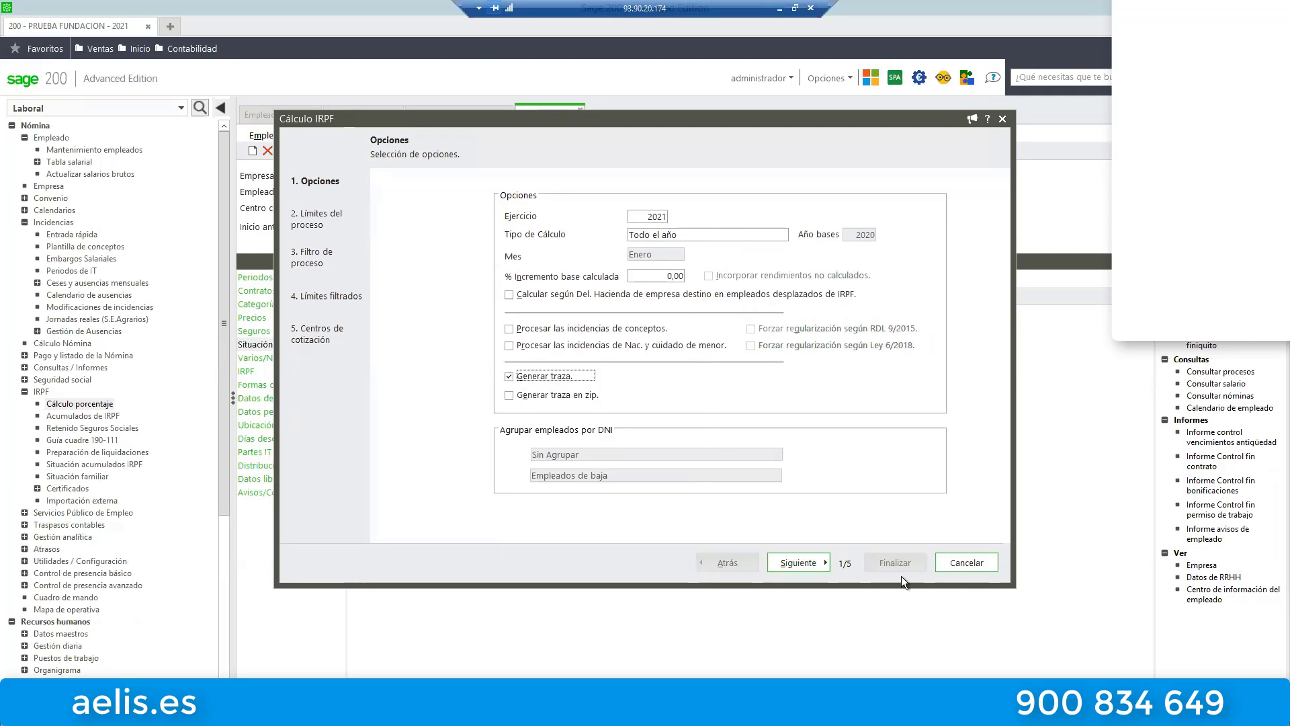
pyautogui.click(809, 561)
# - Limit the IRPF calculation to employee 1 of company 200 as both lower and upper bound, and finish the wizard
pyautogui.click(675, 205)
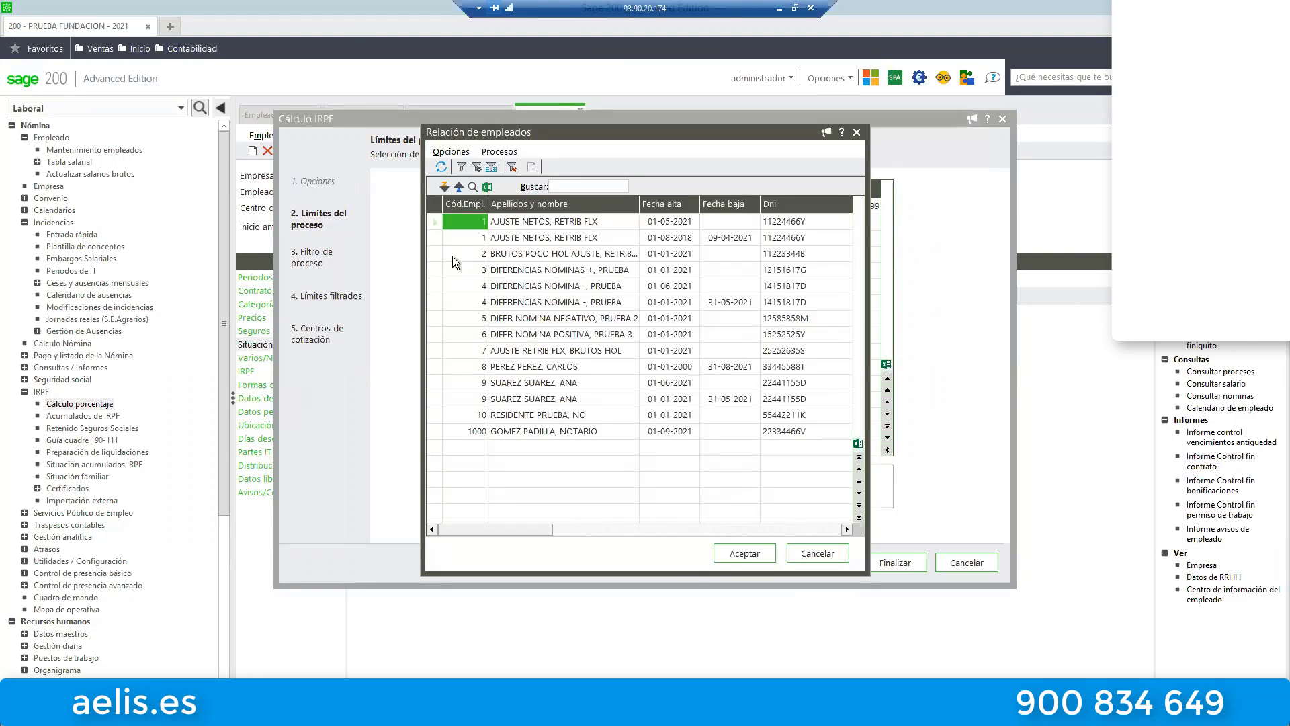
pyautogui.click(434, 219)
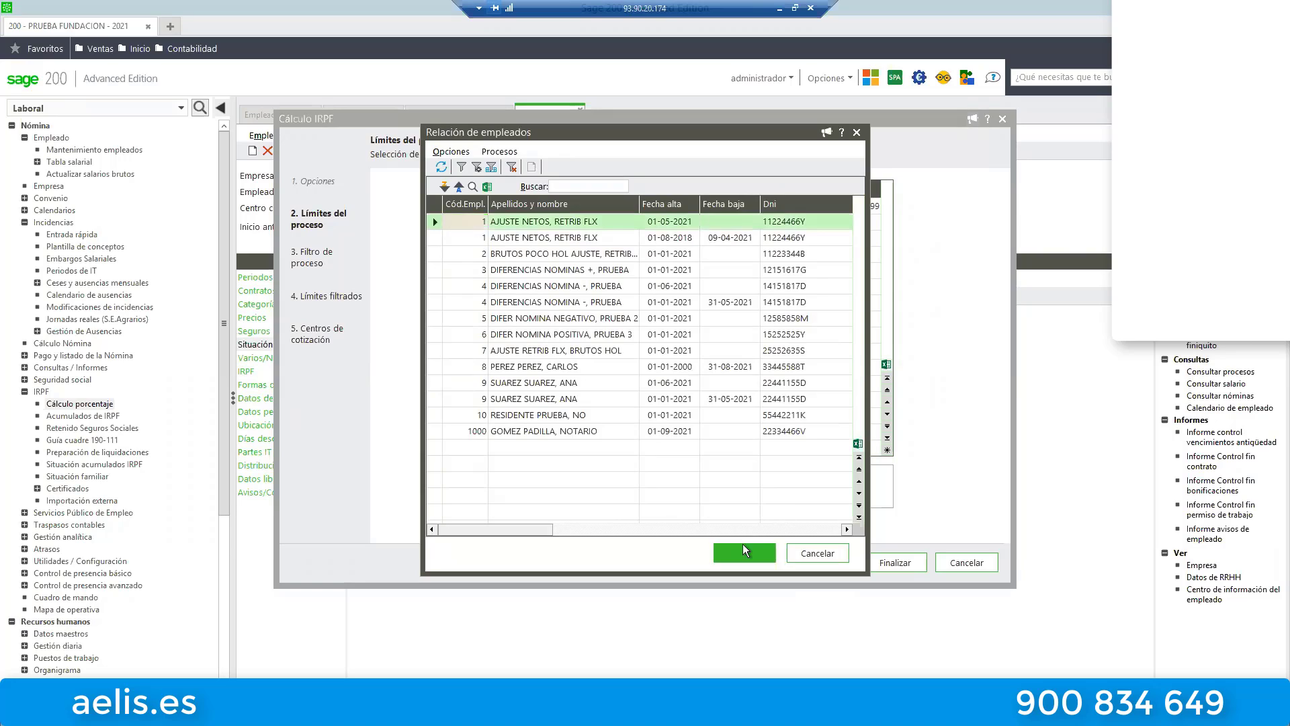
pyautogui.click(744, 552)
pyautogui.click(873, 213)
pyautogui.write('1')
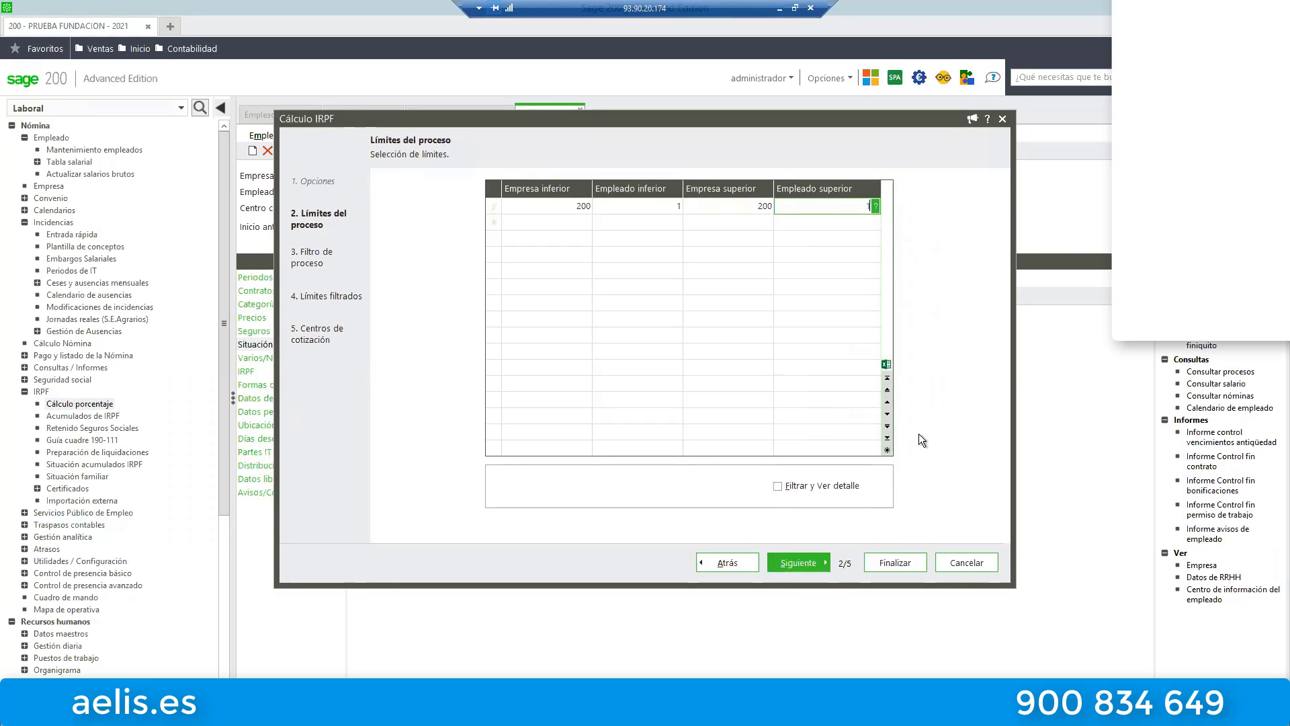
pyautogui.click(815, 564)
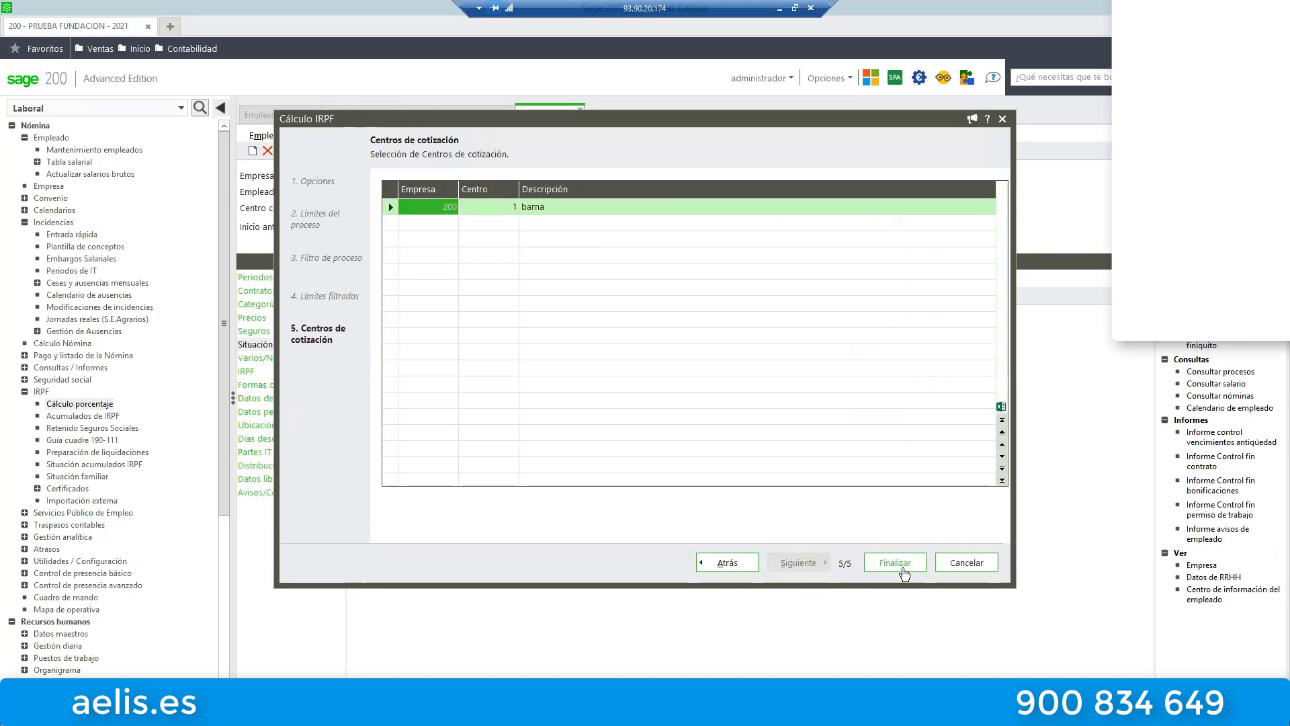
pyautogui.press('Return')
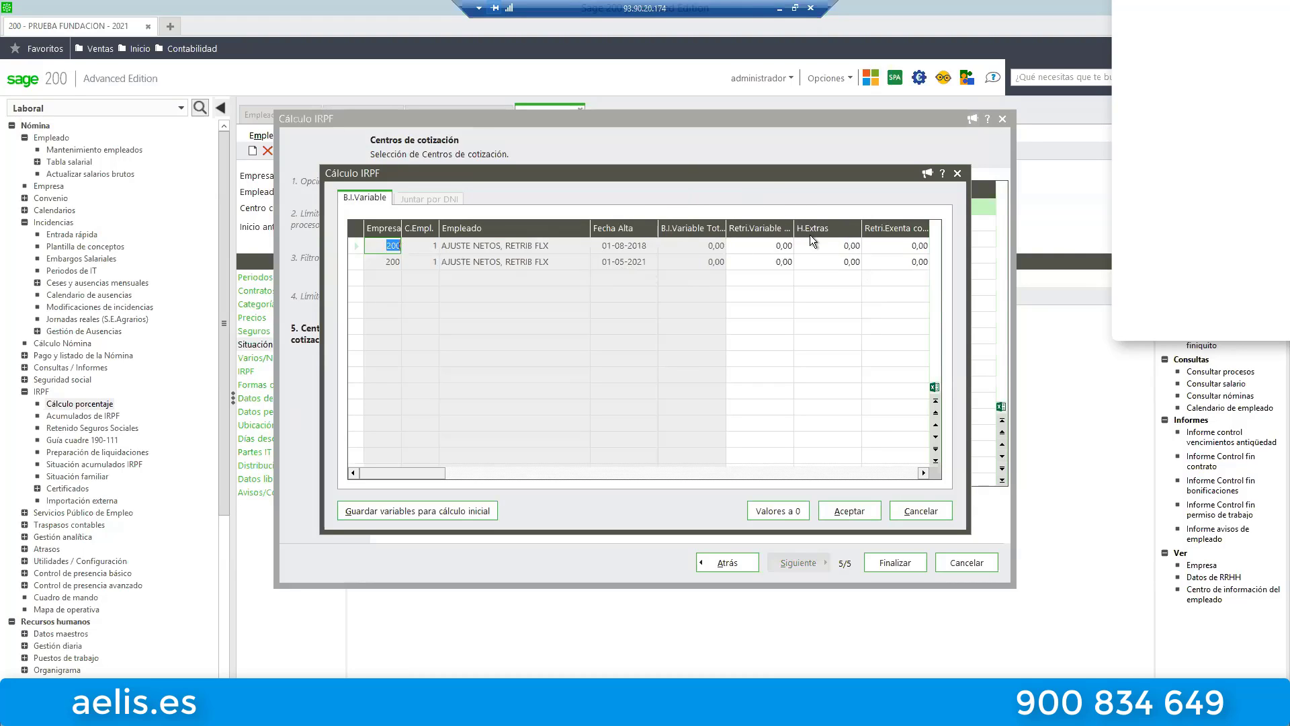
# - Set the variable remuneration to 10000 for the 01-08-2018 contract and 15000 for the 01-05-2021 contract, and accept the amounts
pyautogui.click(764, 245)
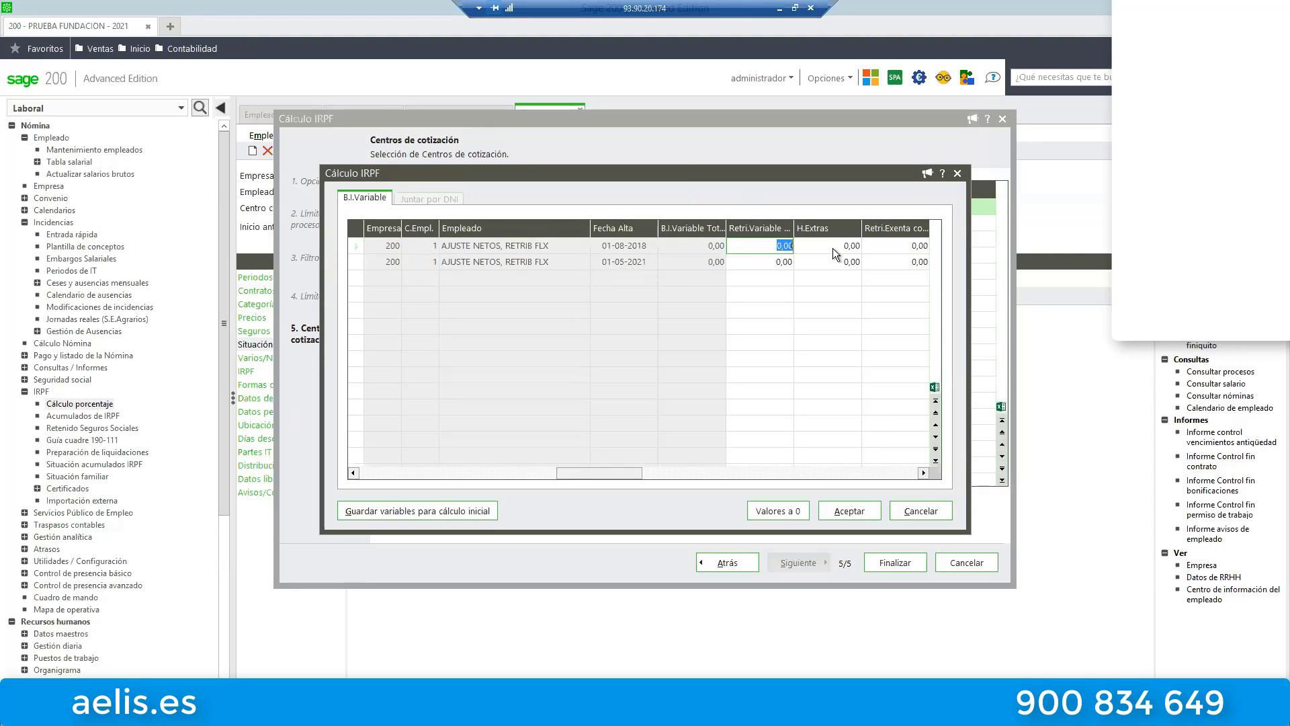
pyautogui.write('10000')
pyautogui.click(759, 267)
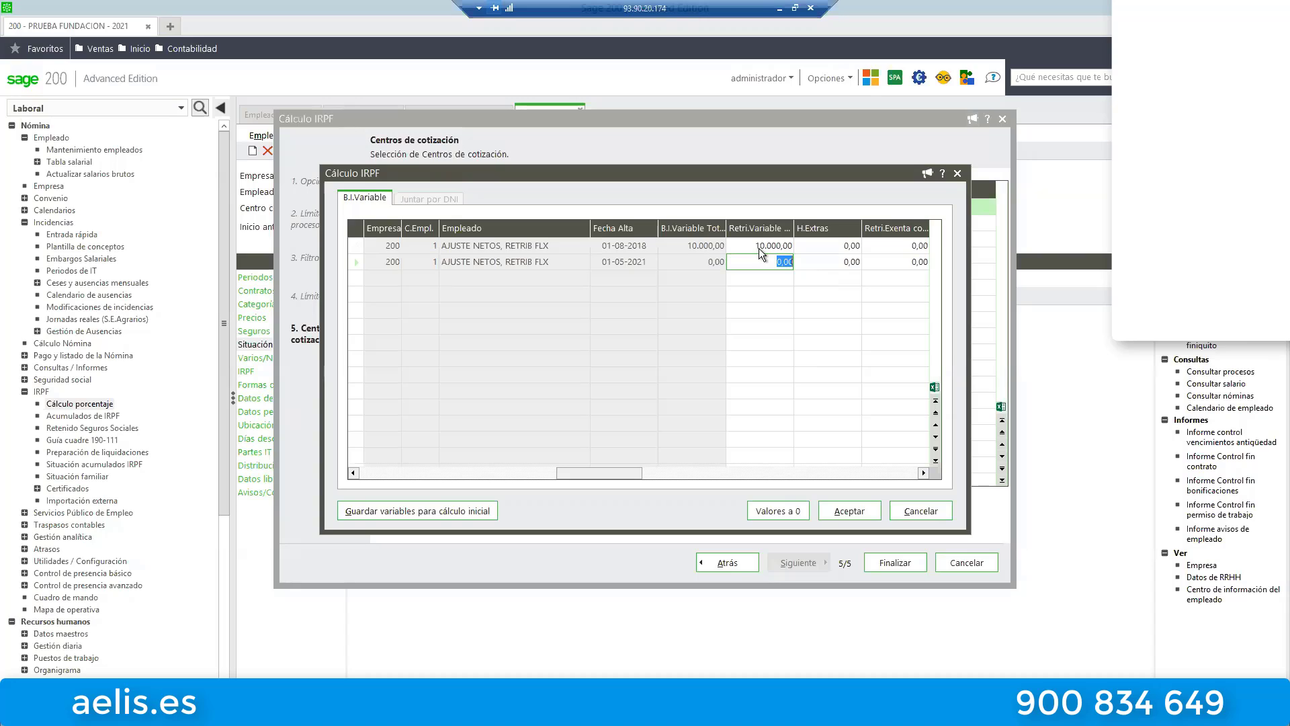
pyautogui.write('15000')
pyautogui.press('Return')
pyautogui.click(842, 513)
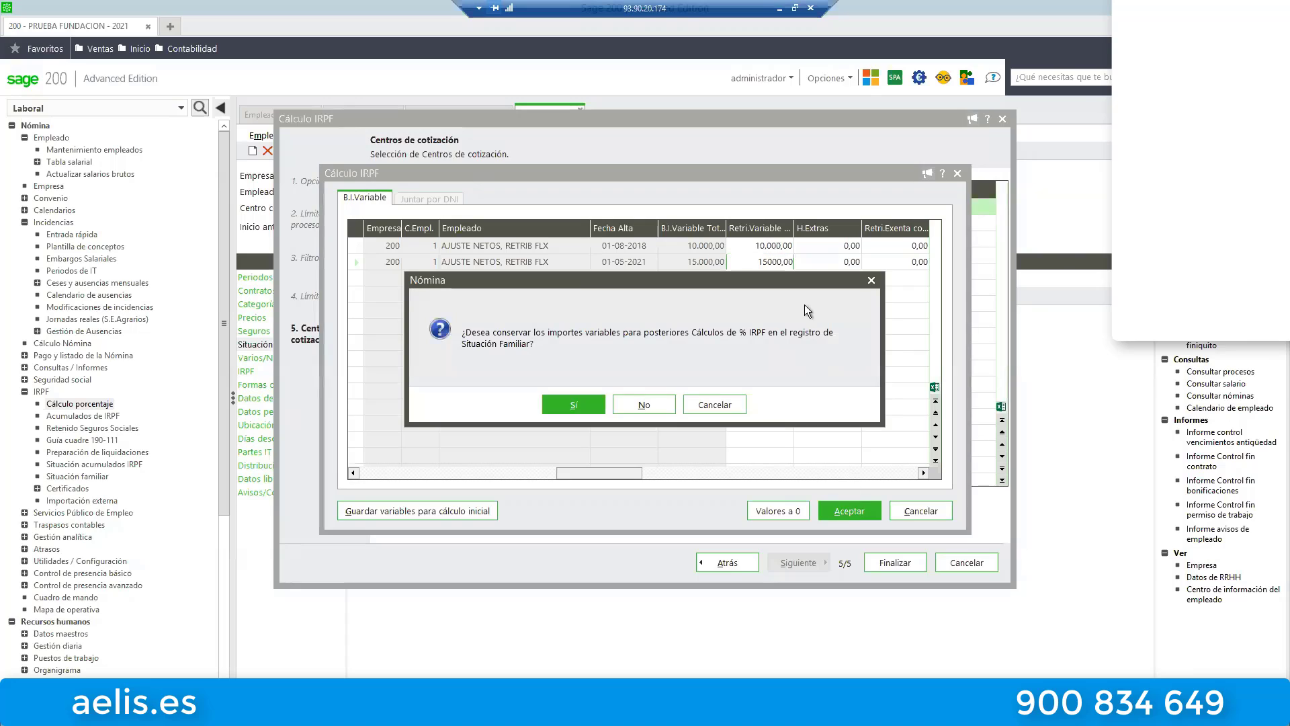
# - Keep the variable amounts for future IRPF percentage calculations, complete the calculation and open its trace
pyautogui.click(576, 406)
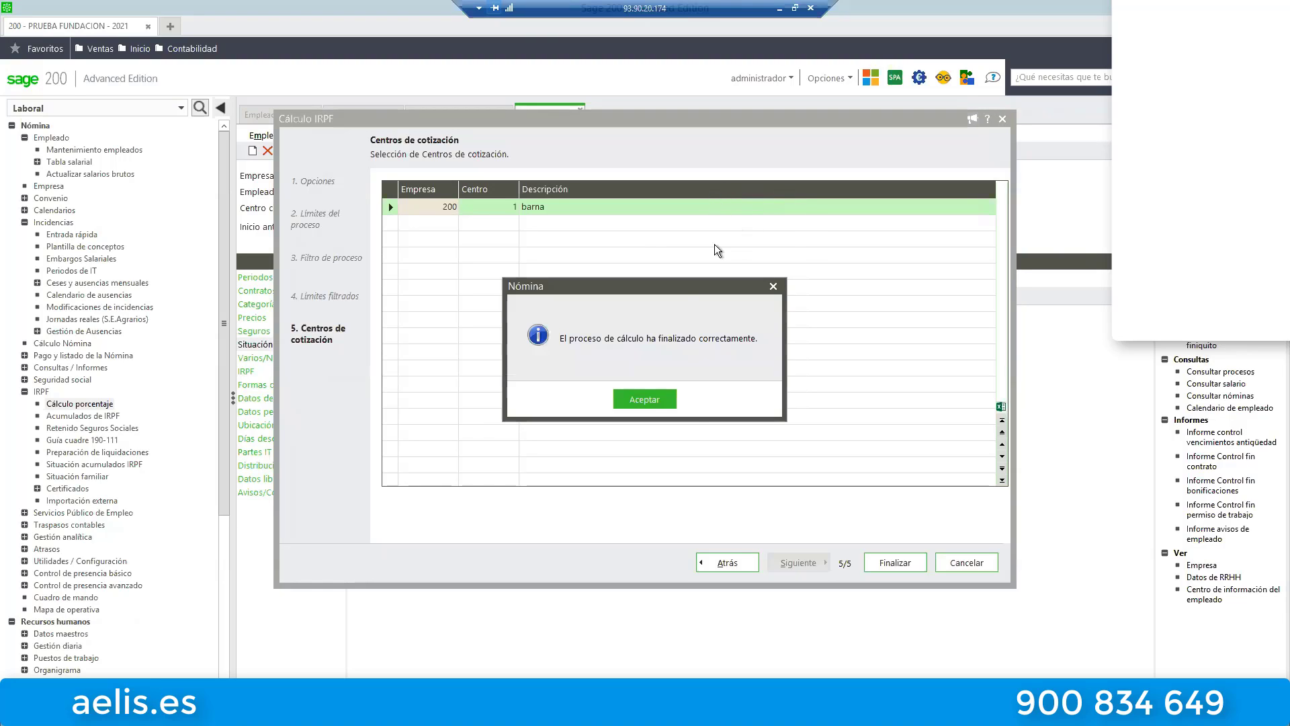
pyautogui.click(645, 401)
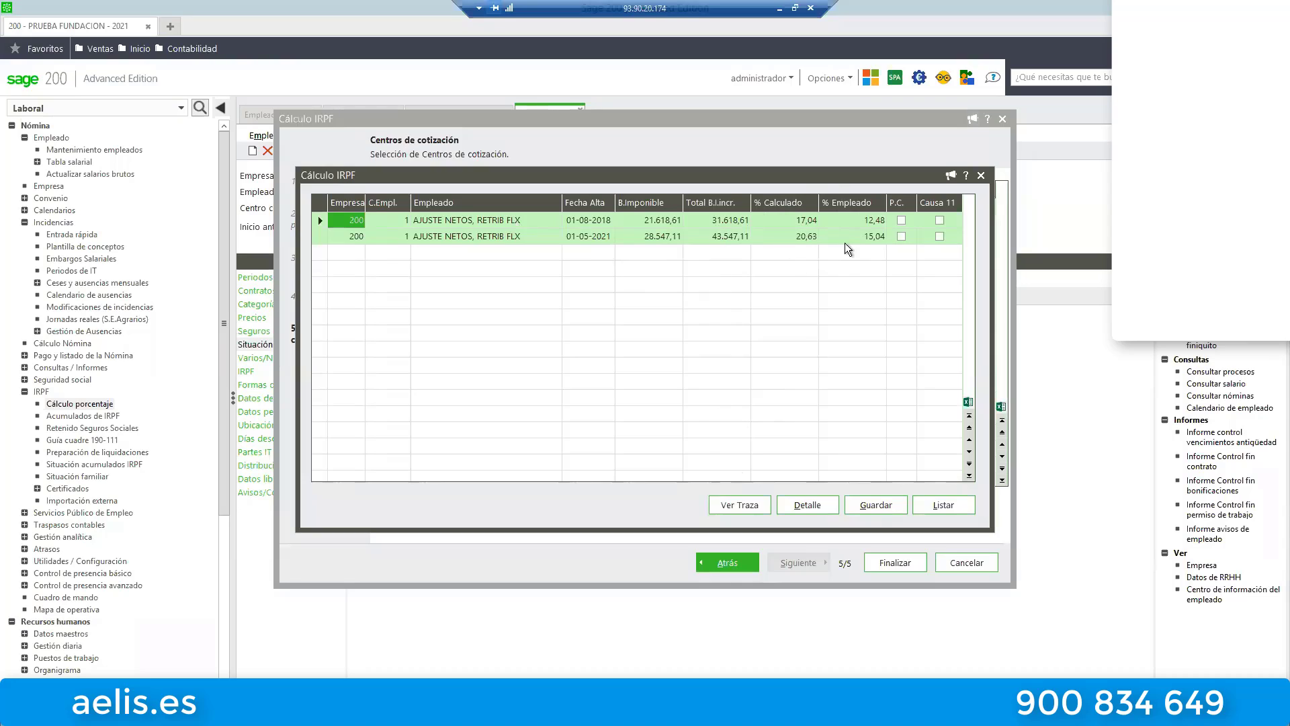
pyautogui.click(736, 510)
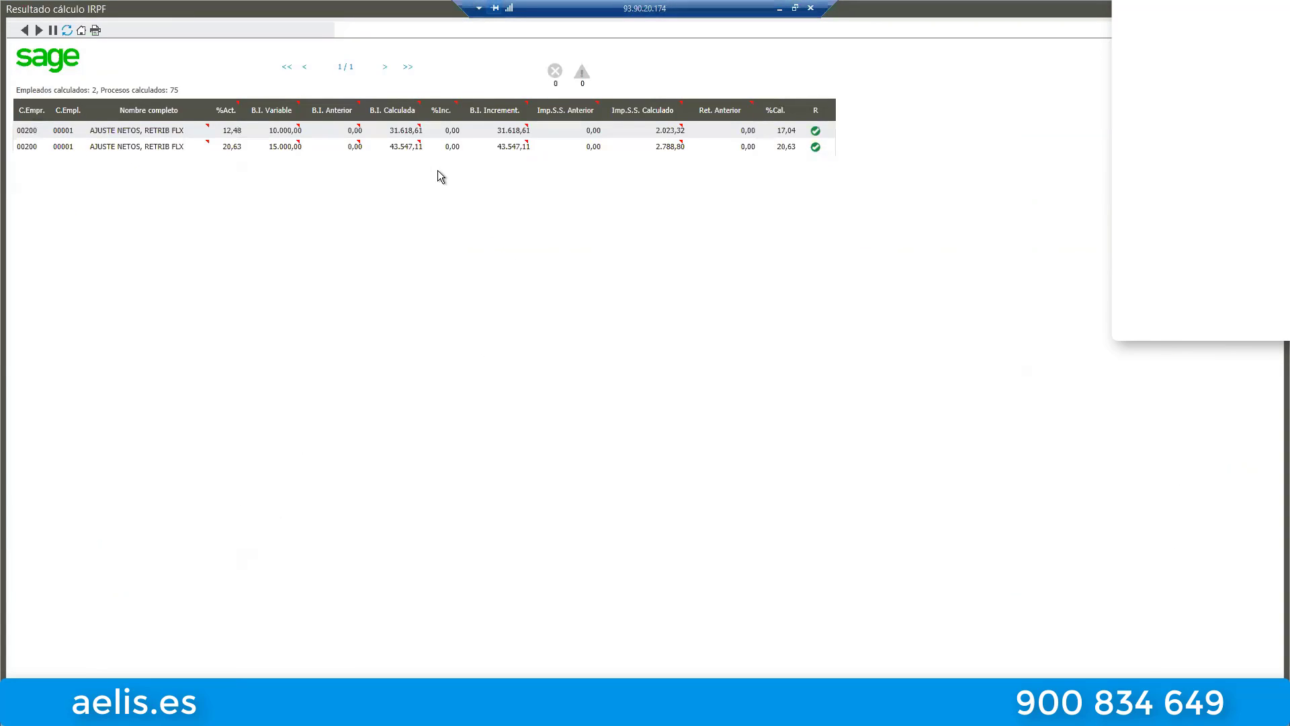
# - Examine the 01-08-2018 contract's calculated monthly IRPF bases, its May salary breakdown and its calculated Social Security amount in the trace
pyautogui.moveTo(419, 125)
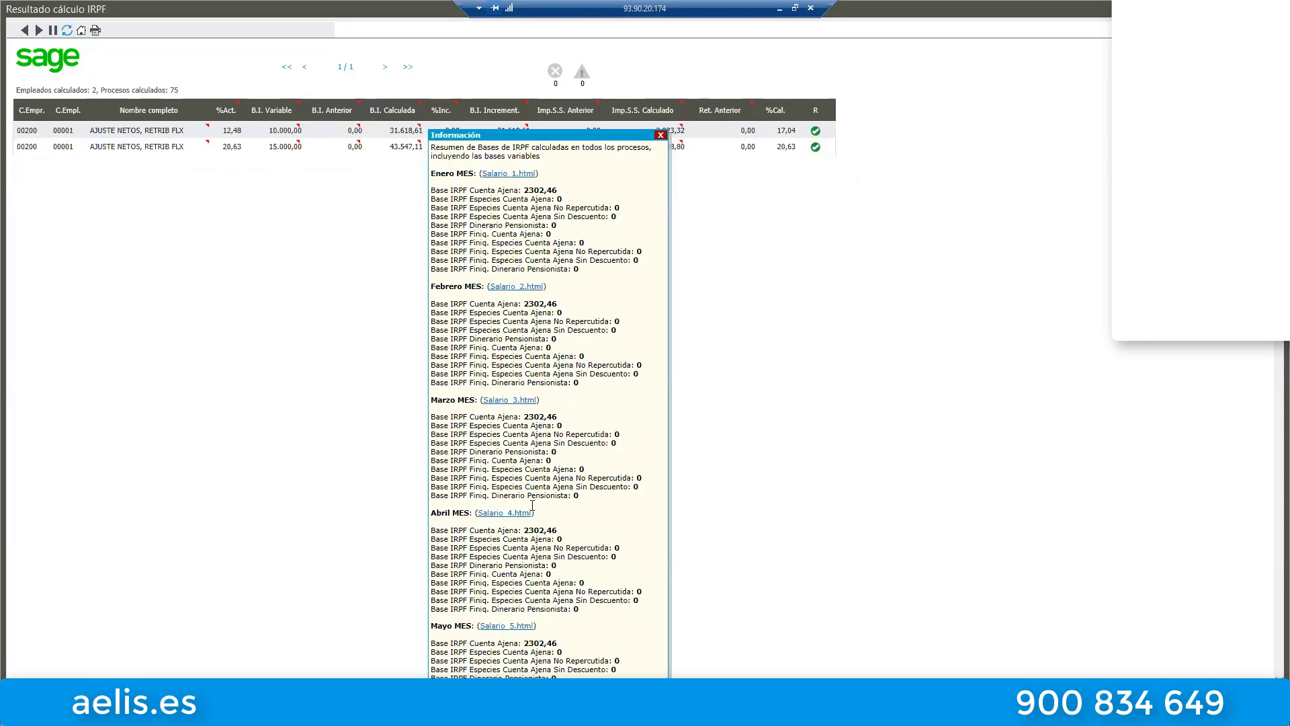
pyautogui.click(499, 626)
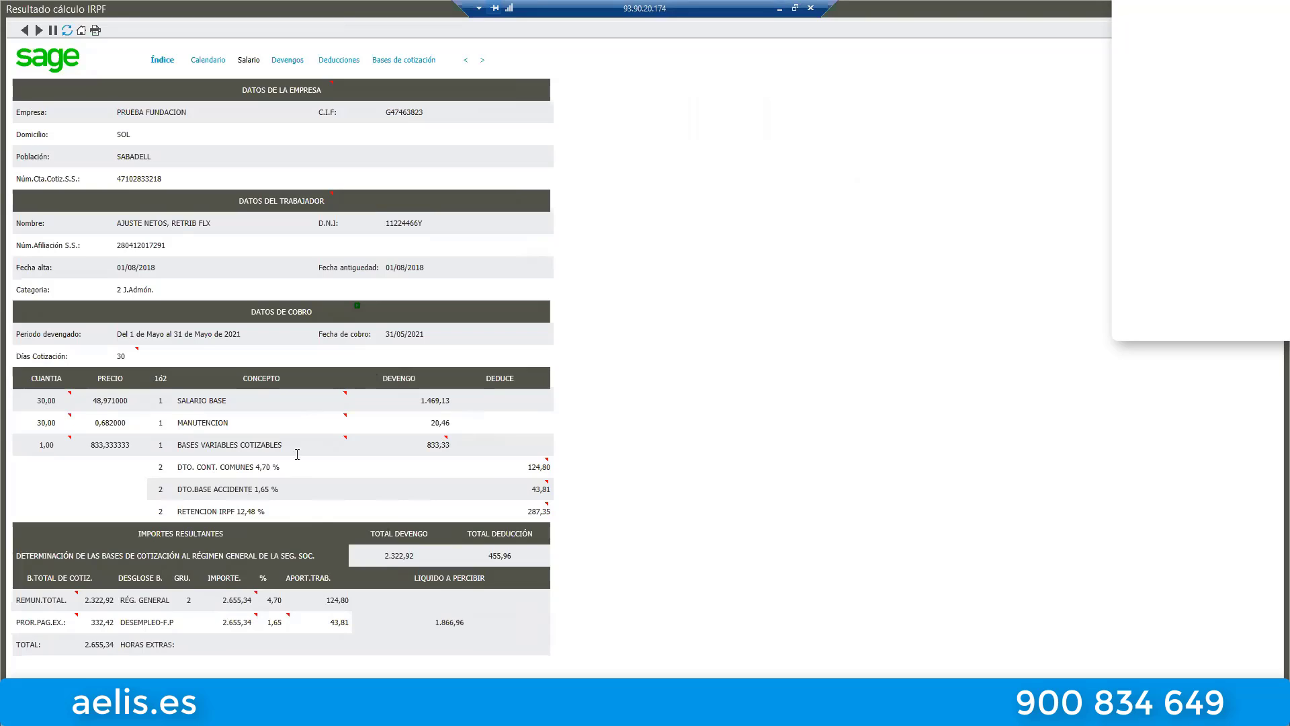
pyautogui.click(81, 32)
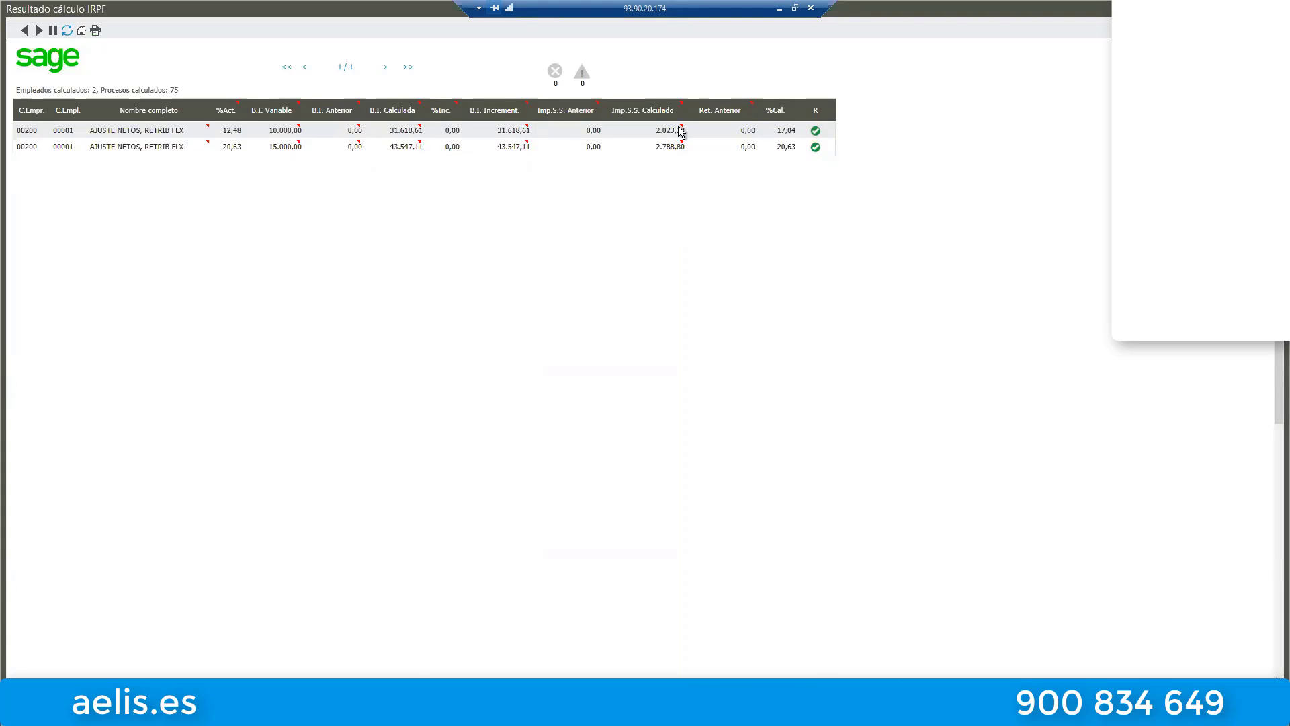
pyautogui.moveTo(680, 131)
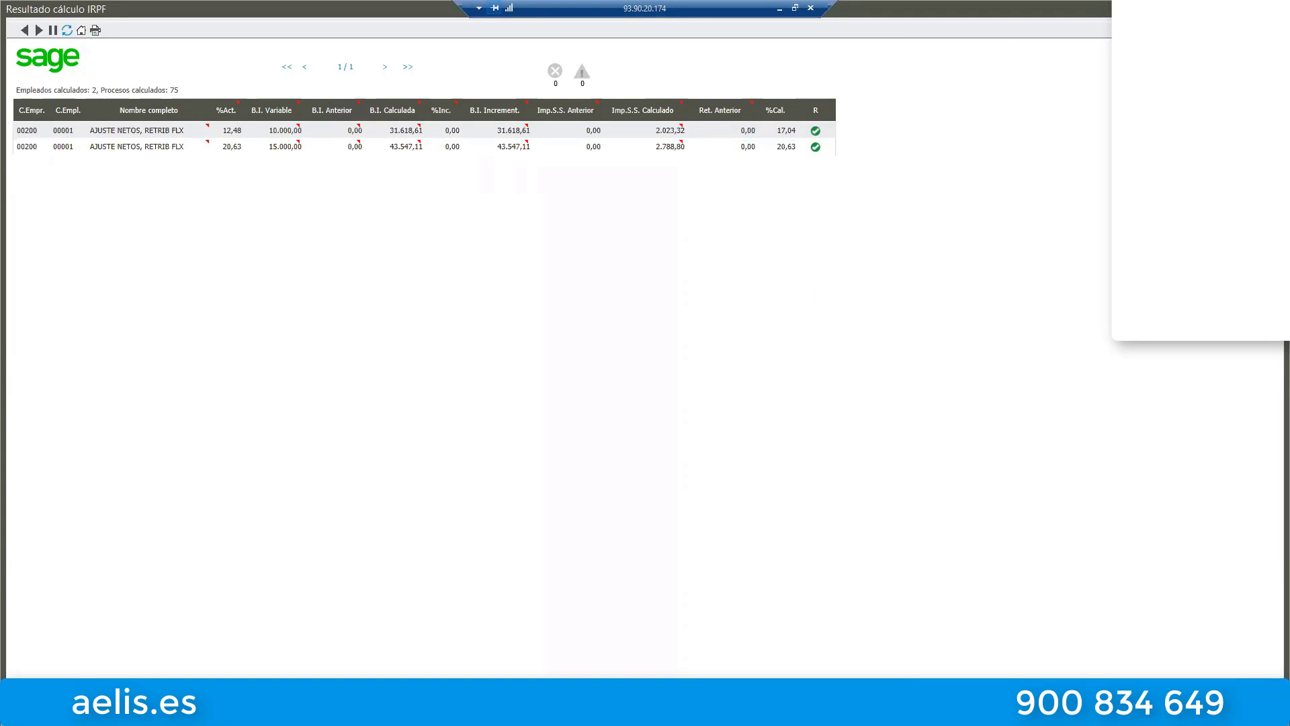
pyautogui.click(1276, 10)
# - Save the calculated IRPF percentages for both contracts of employee 1 and leave the calculation wizard
pyautogui.click(871, 508)
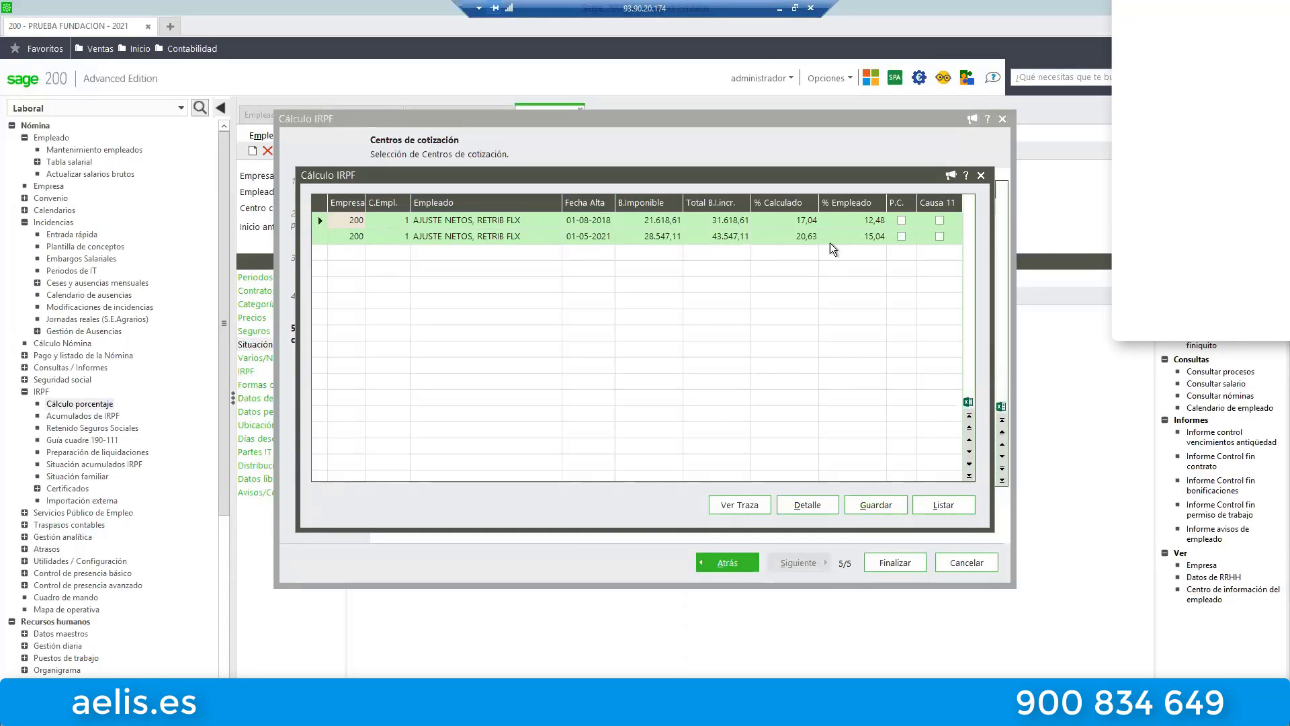
pyautogui.click(877, 511)
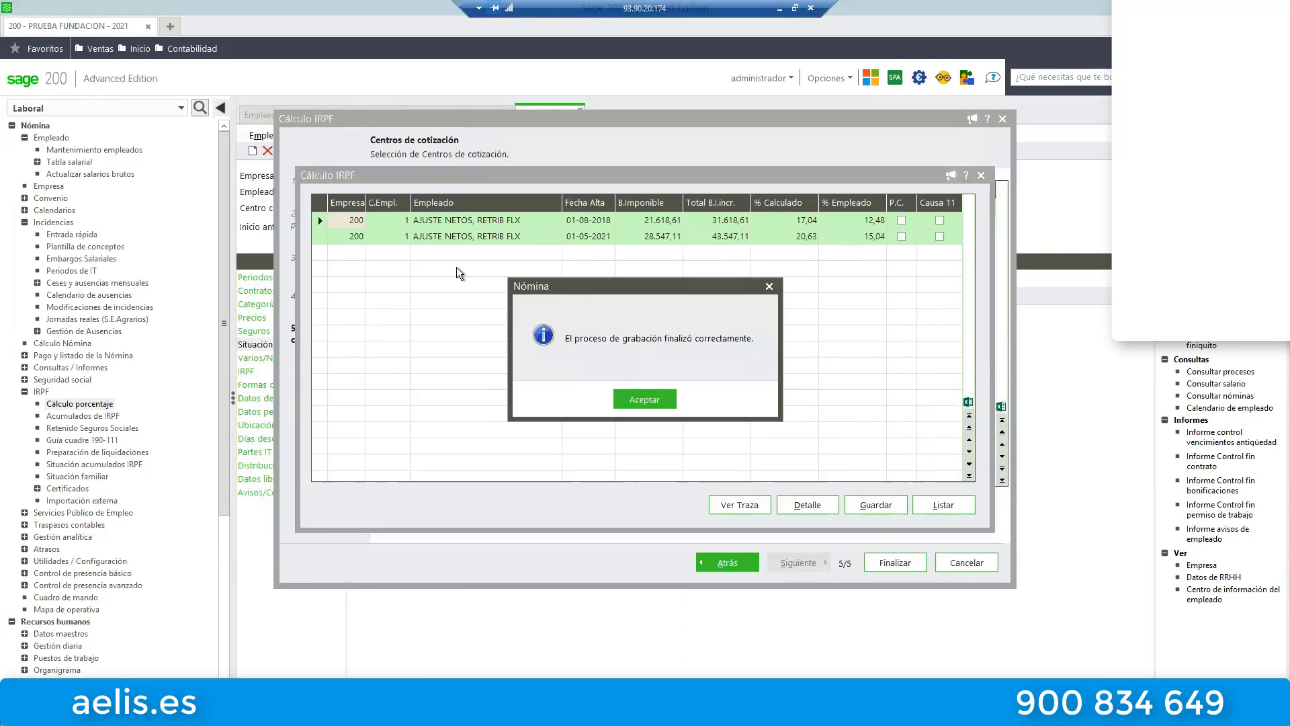
pyautogui.click(644, 399)
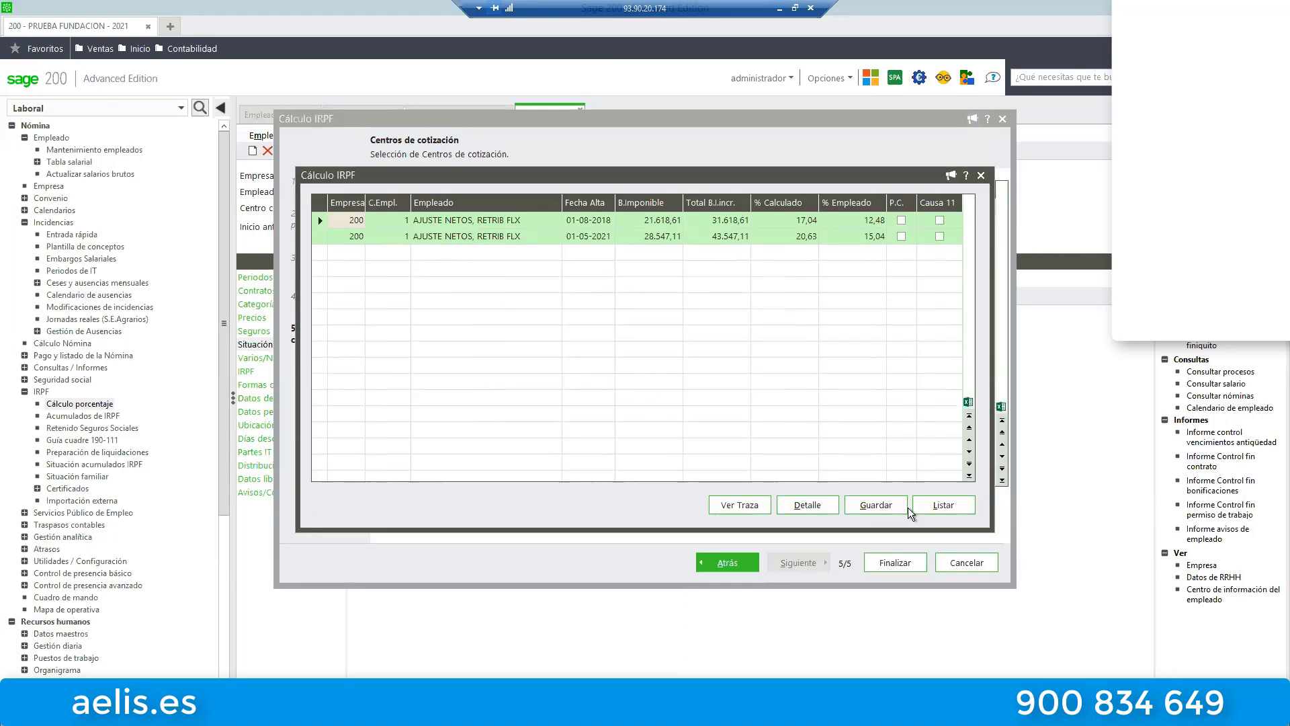
pyautogui.click(981, 176)
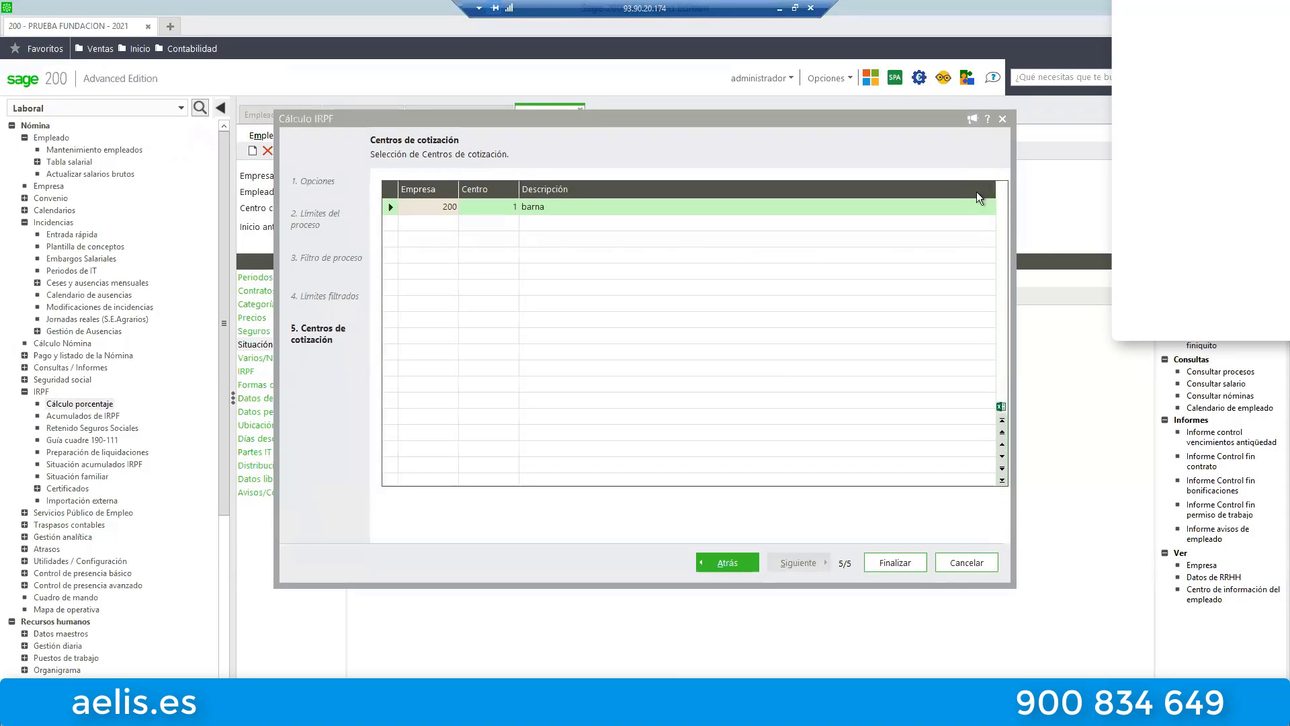
pyautogui.click(967, 563)
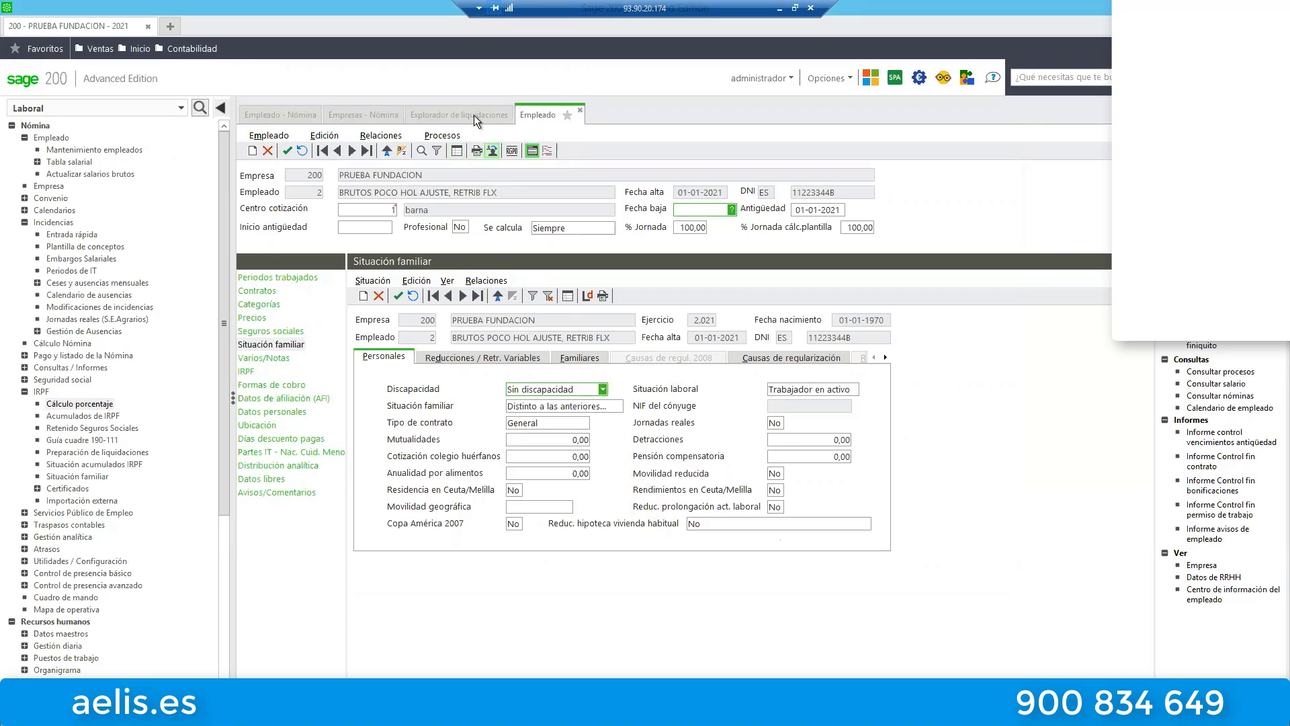
# - From the employee list, open the September 2021 incidents of employee 1 and show the monthly concepts
pyautogui.click(276, 115)
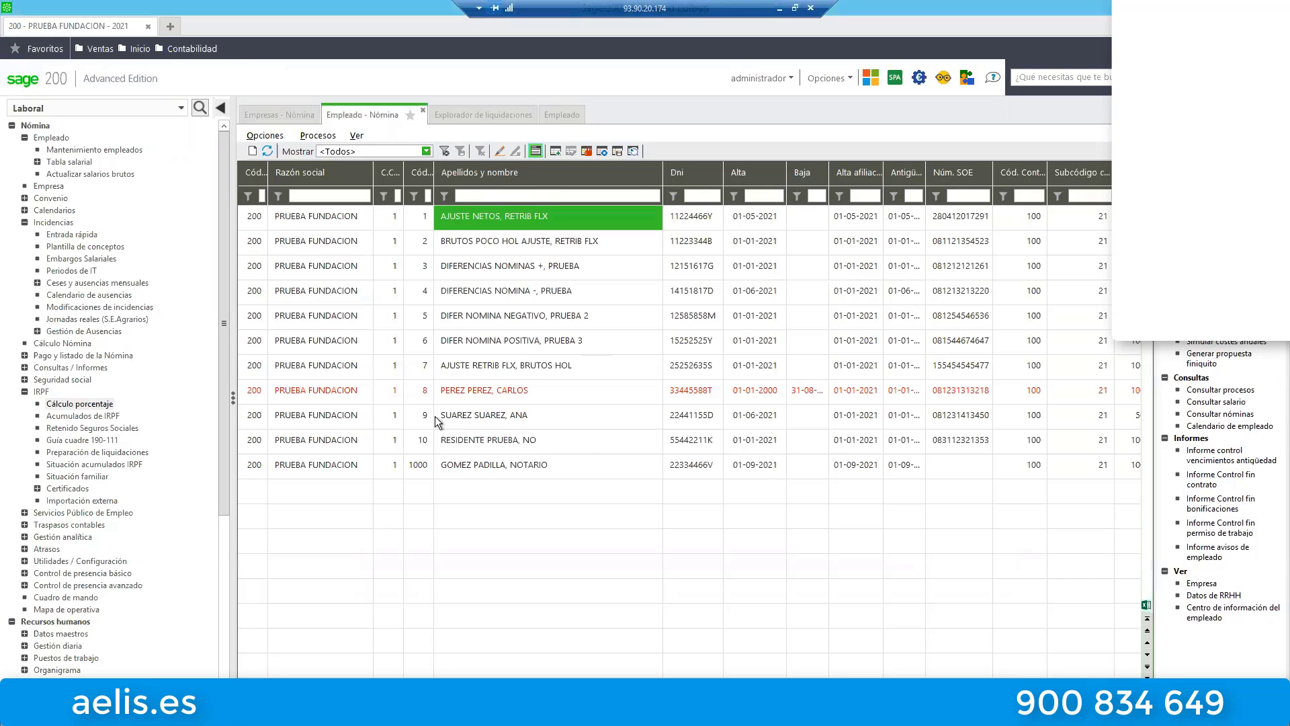
pyautogui.click(493, 240)
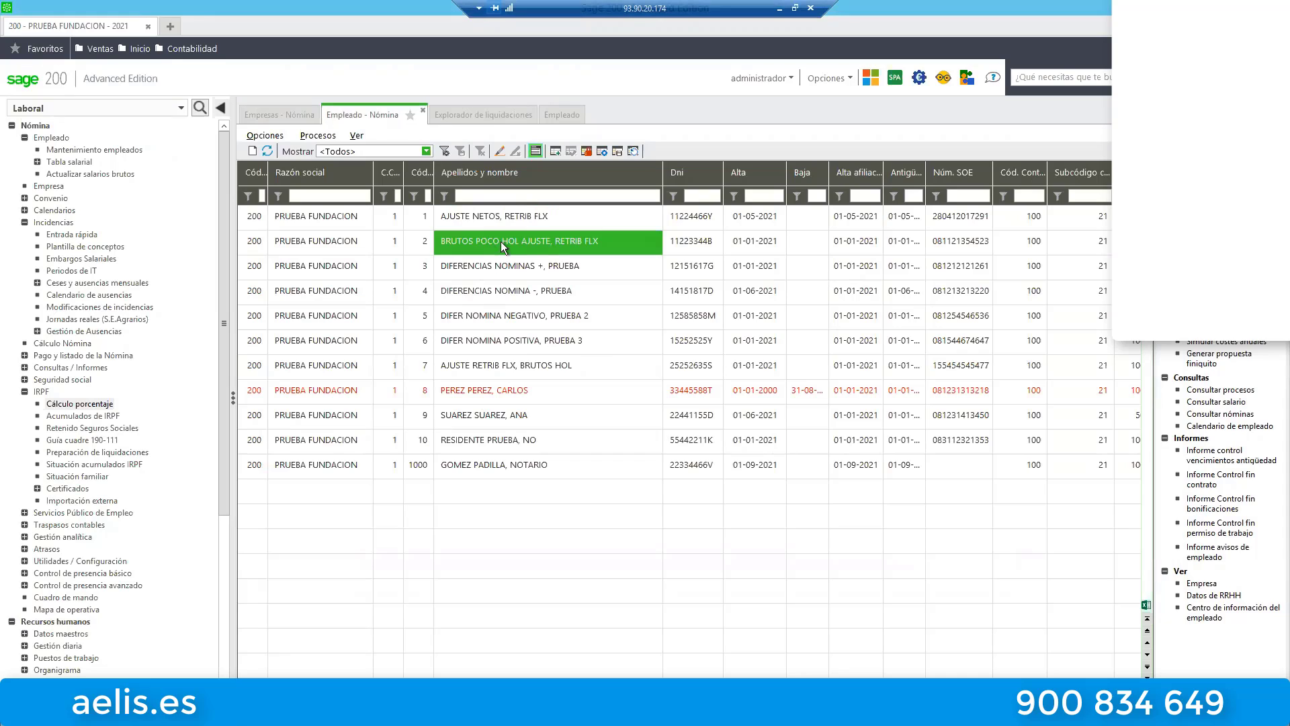
pyautogui.doubleClick(535, 242)
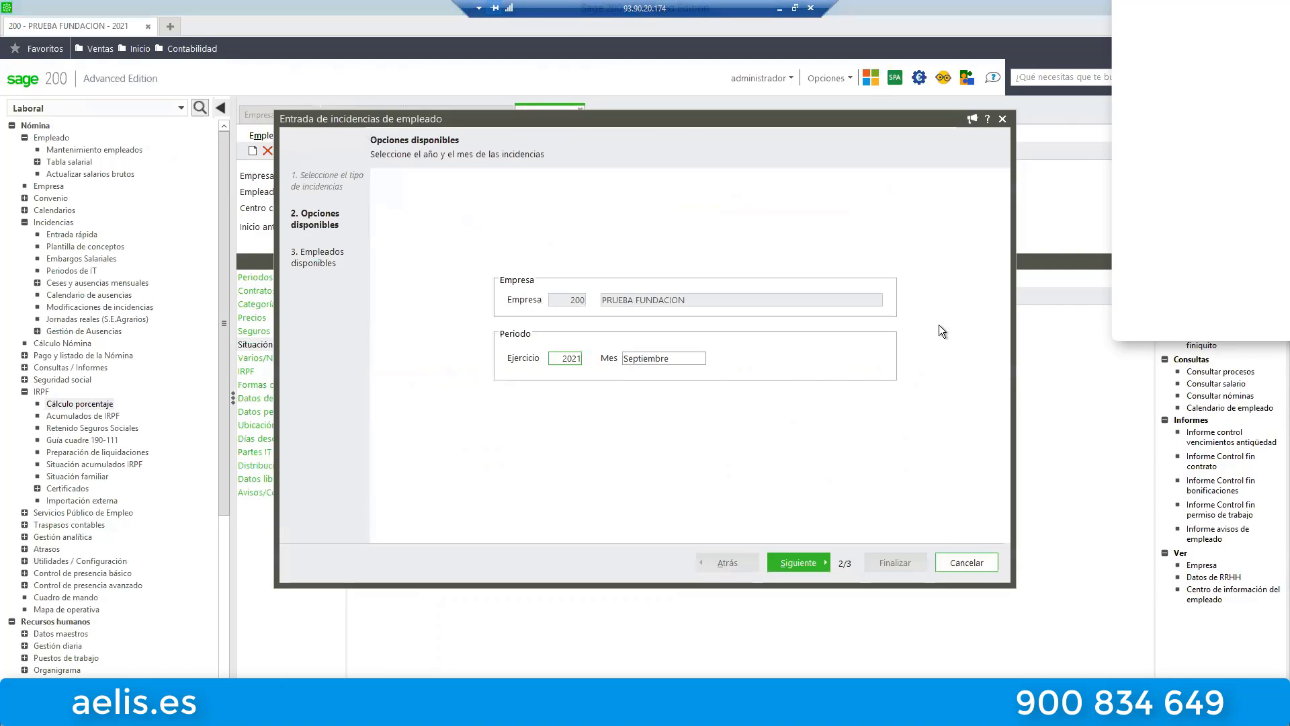
pyautogui.click(799, 563)
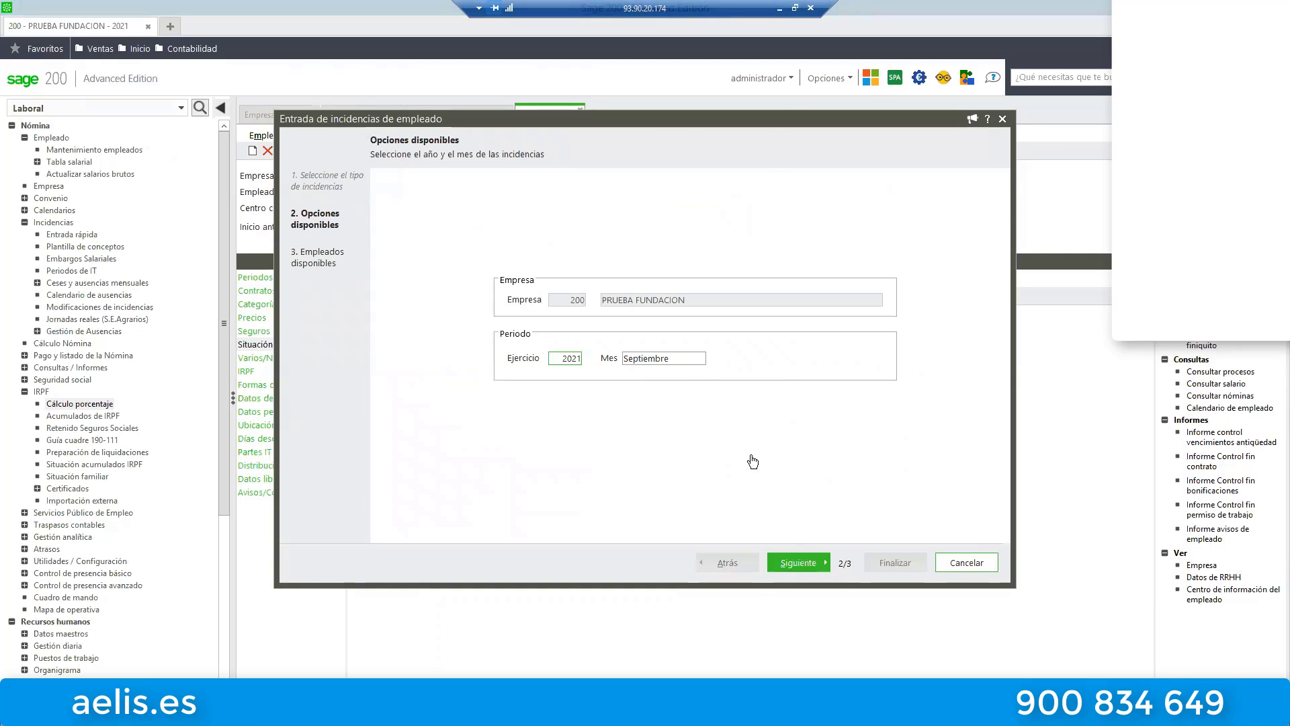
pyautogui.click(898, 569)
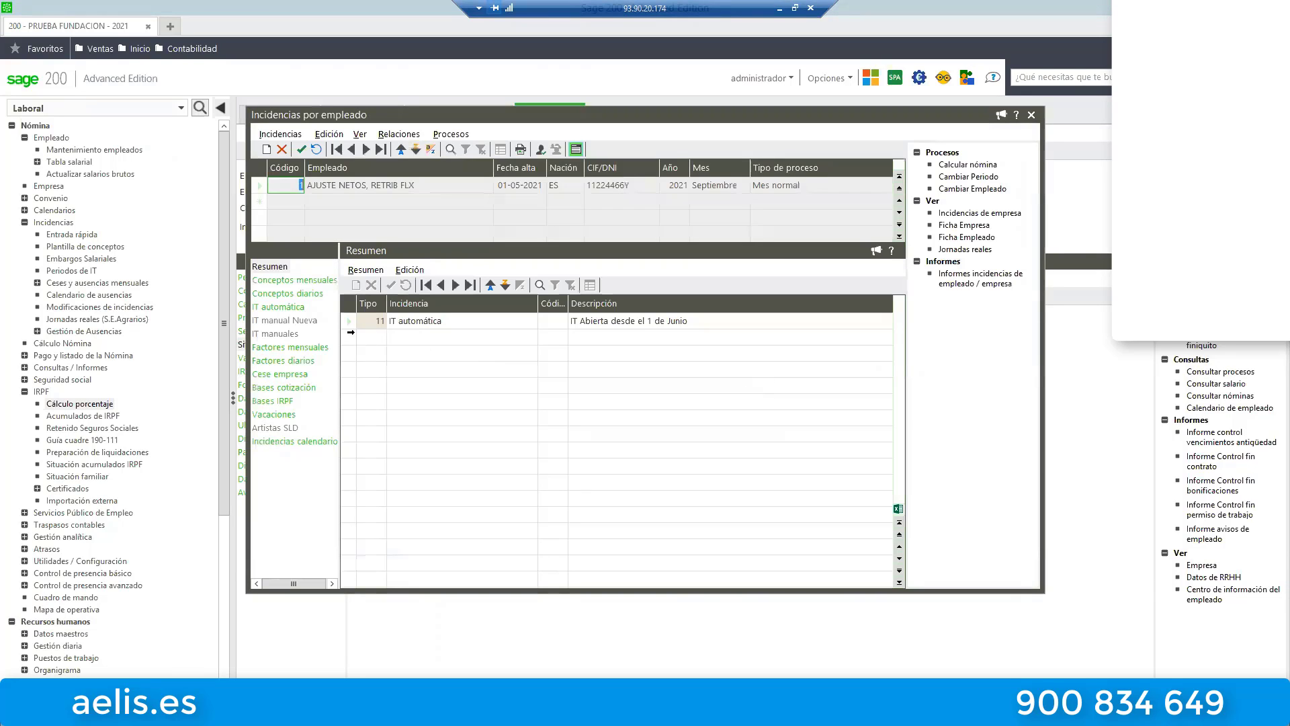
pyautogui.click(284, 281)
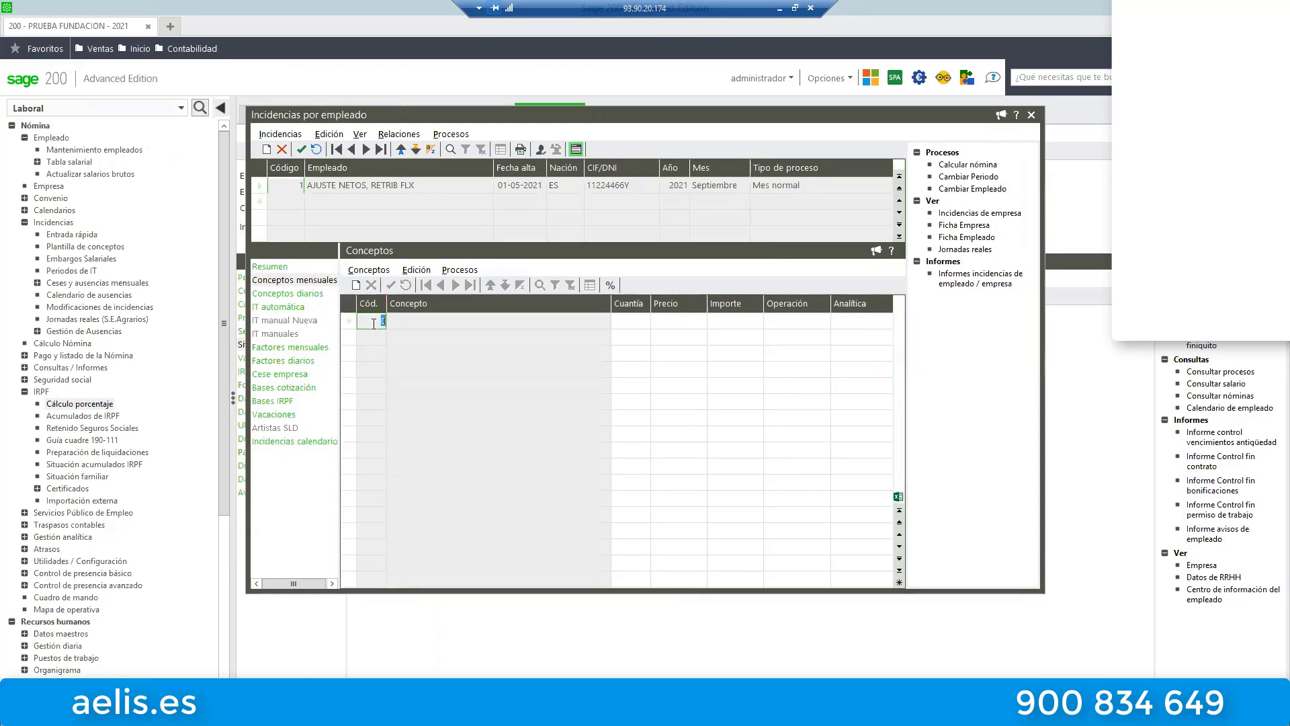
# - Set the Fecha alta of employee 1's automatic IT to 30-09-2021, save it accepting the deletion of existing benefit calculations, and close the incidents
pyautogui.click(281, 309)
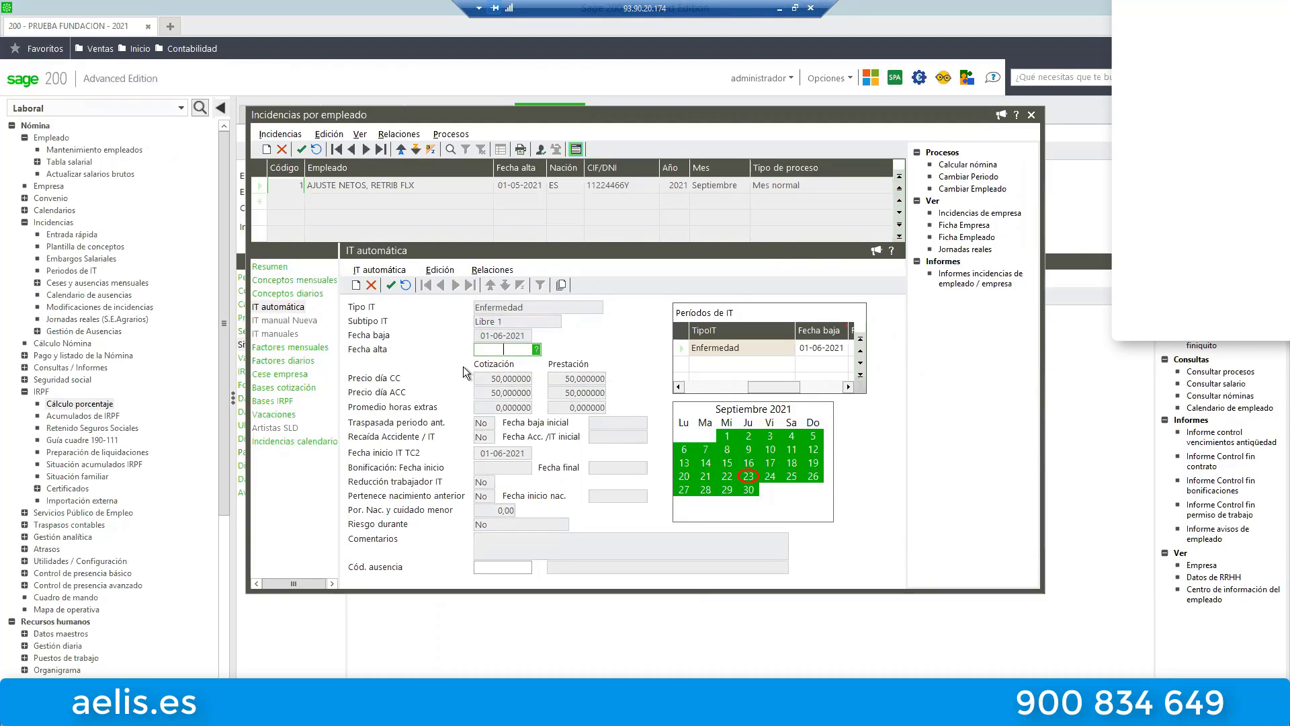
pyautogui.write('30-09-2021')
pyautogui.press('Tab')
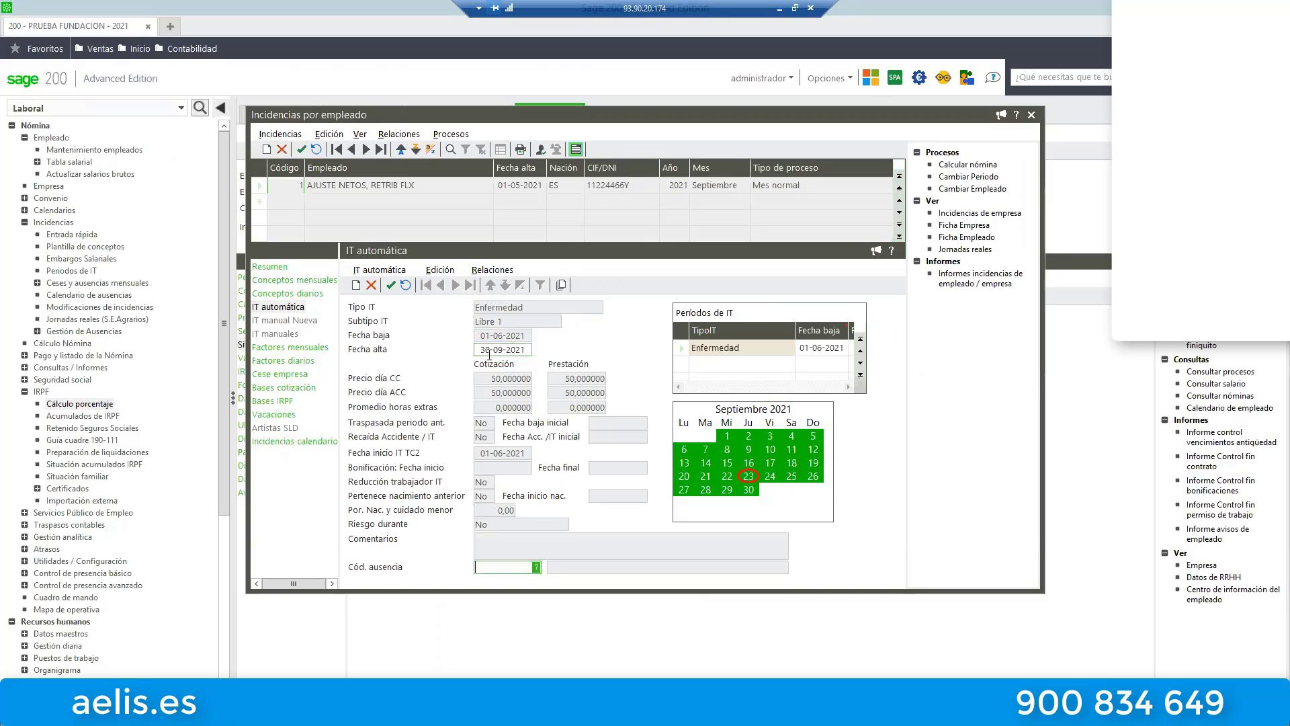
pyautogui.click(389, 285)
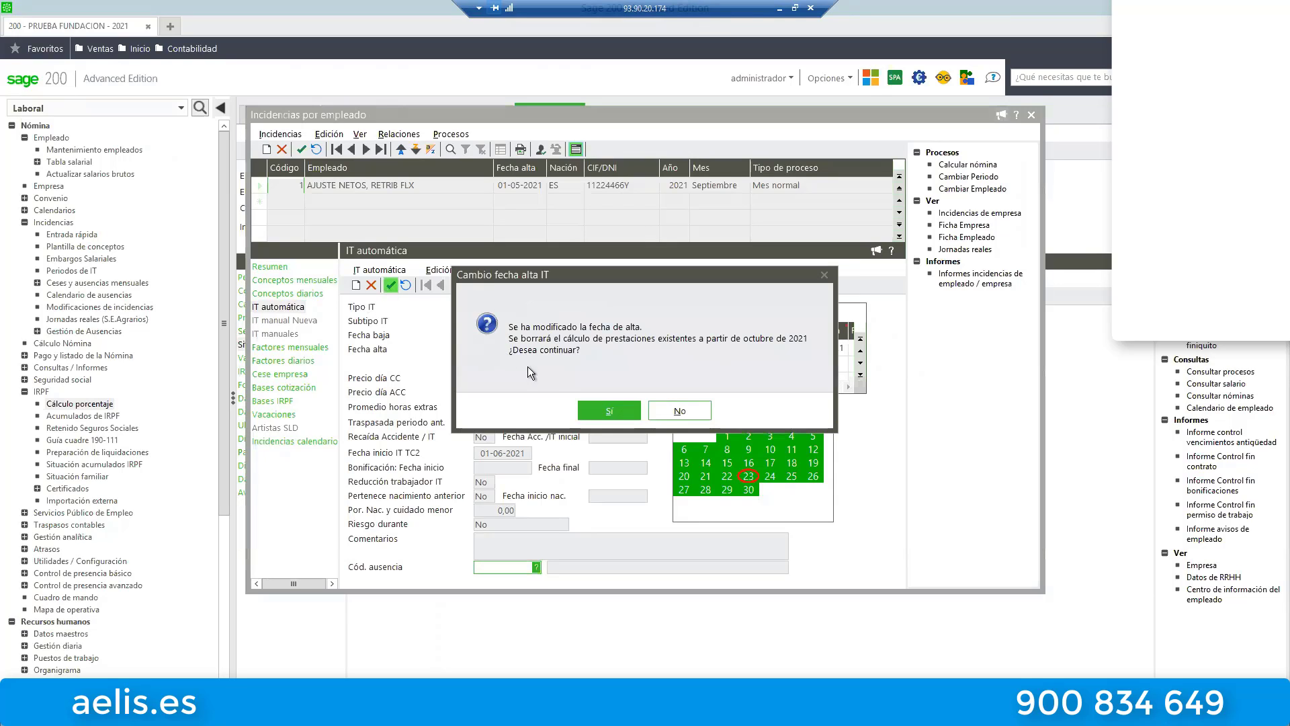
pyautogui.click(610, 411)
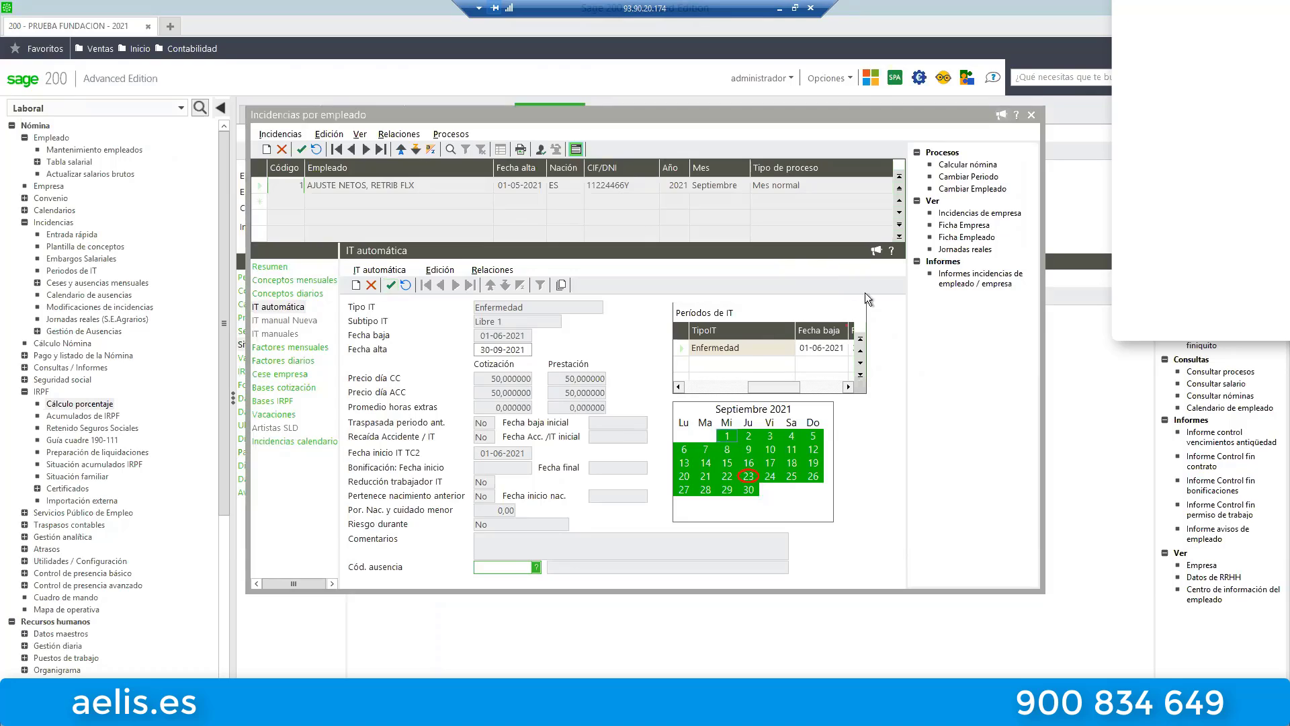
pyautogui.click(1032, 116)
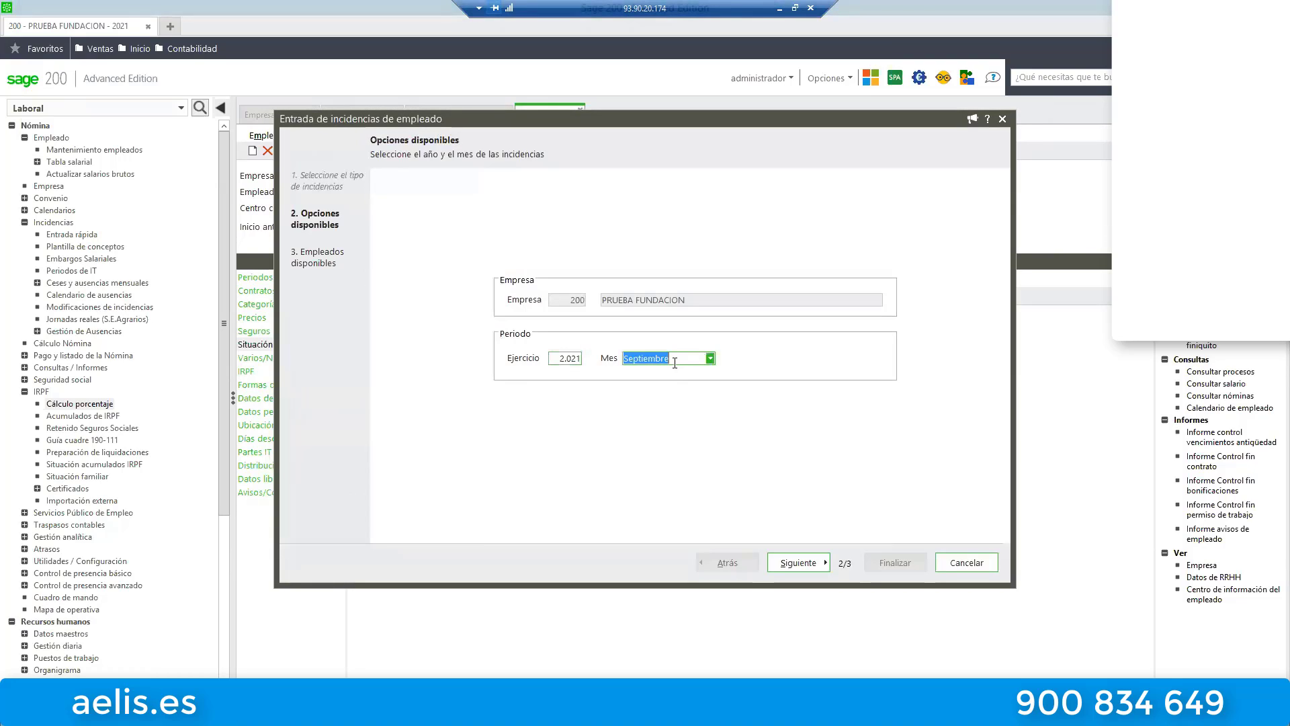
pyautogui.scroll(-1, 675, 363)
pyautogui.click(799, 562)
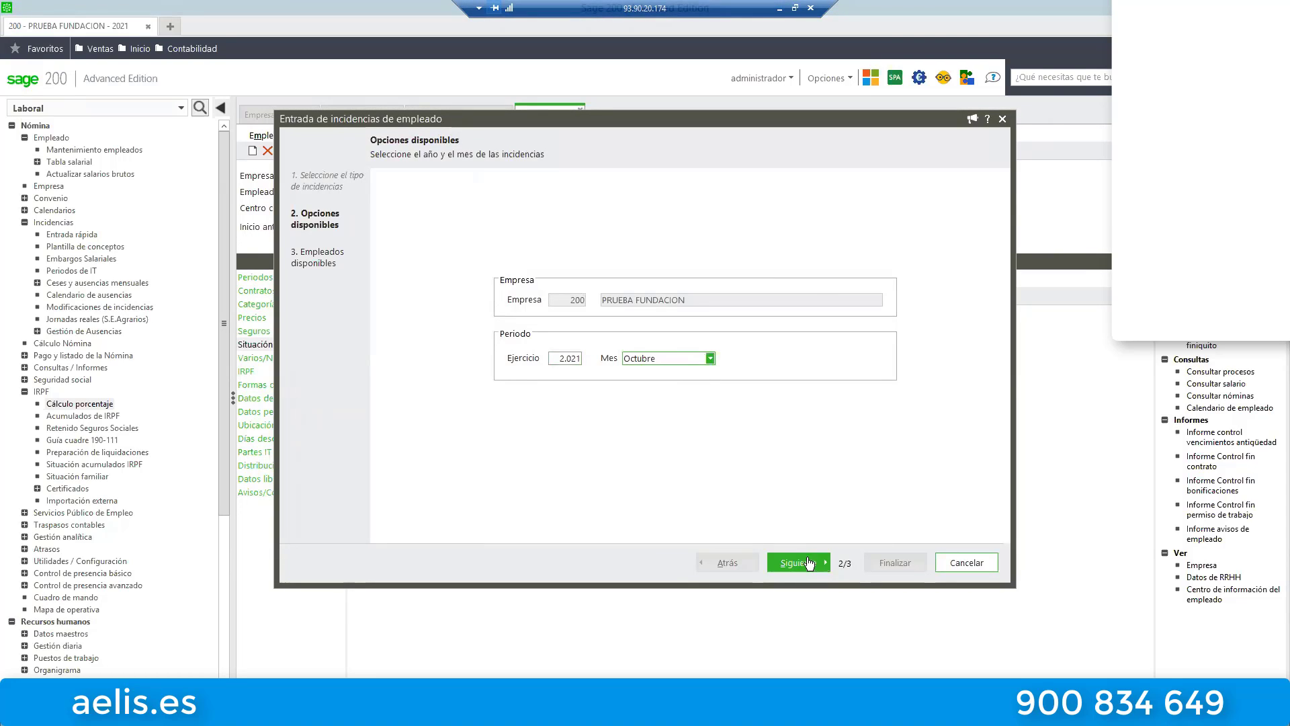
pyautogui.click(896, 562)
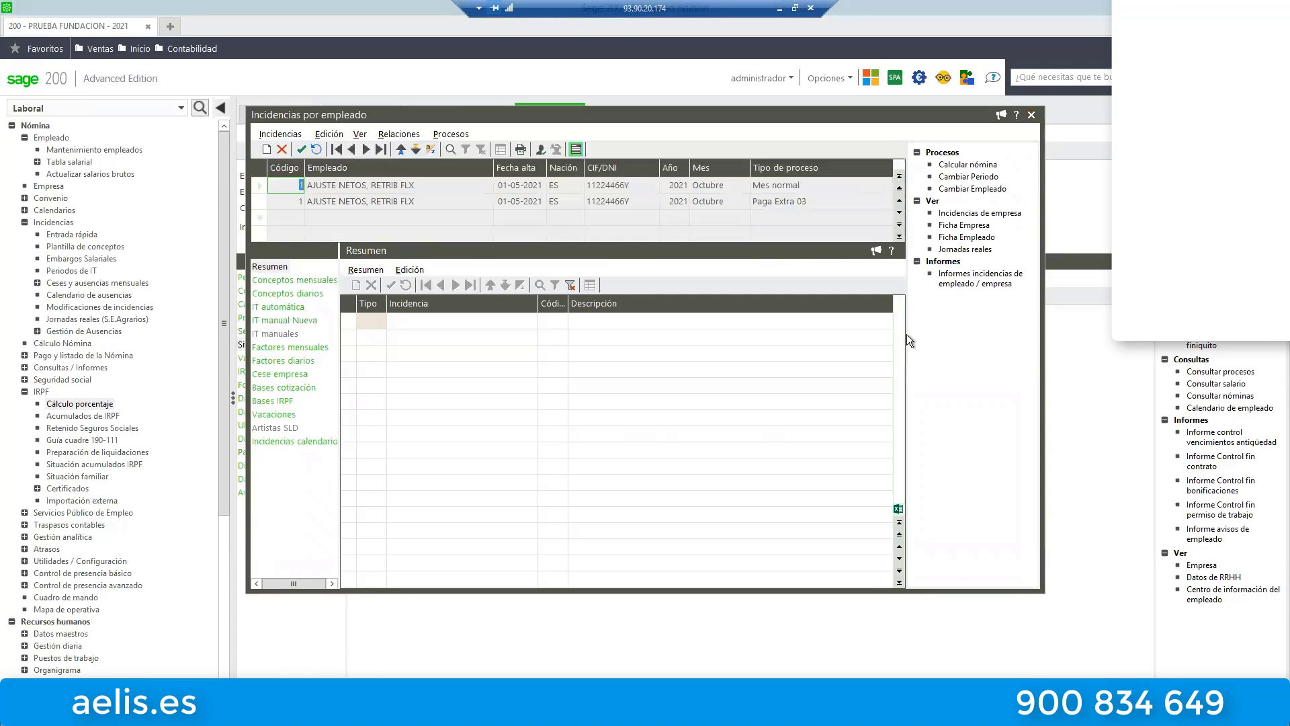
pyautogui.click(310, 281)
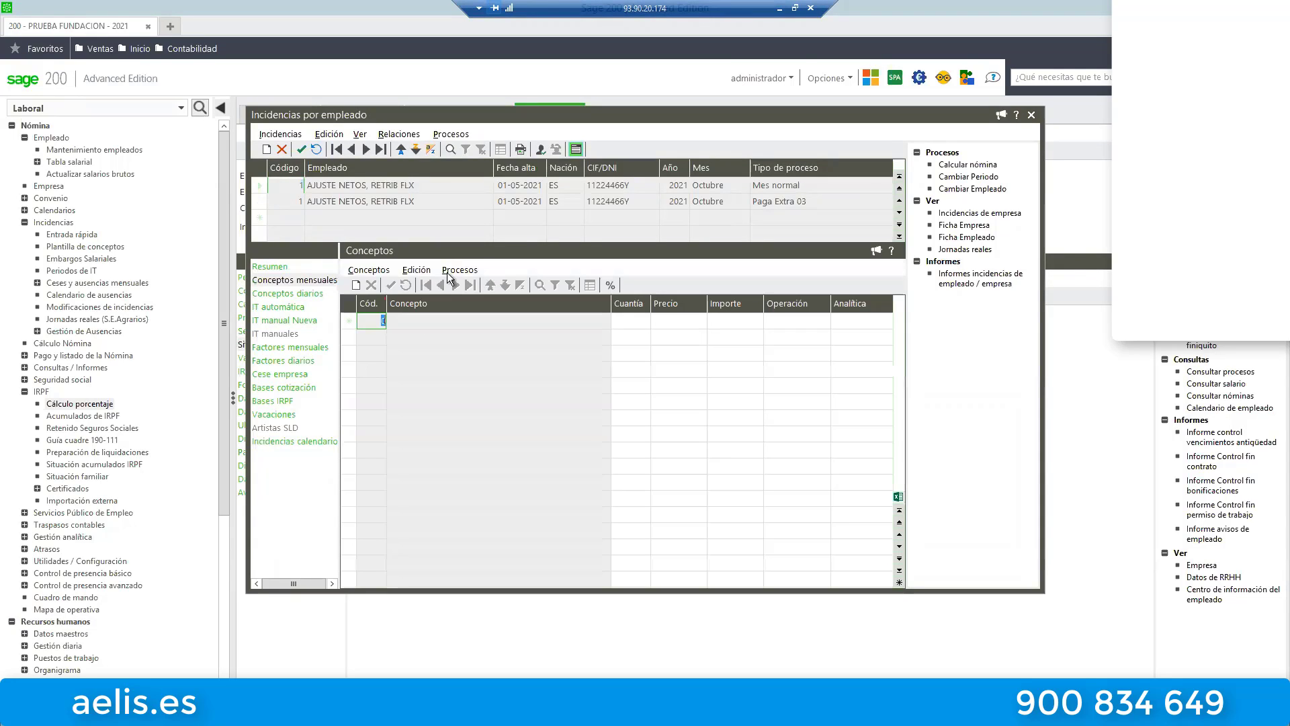
pyautogui.click(356, 285)
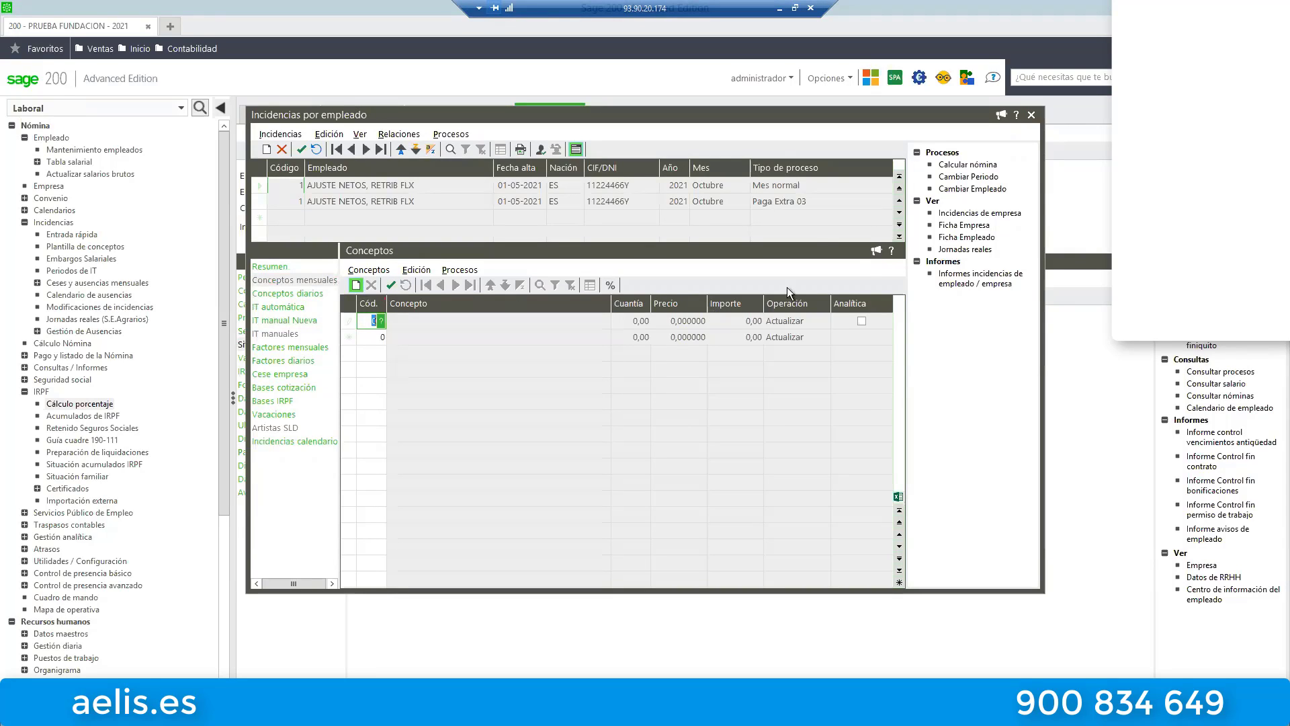
pyautogui.click(1029, 115)
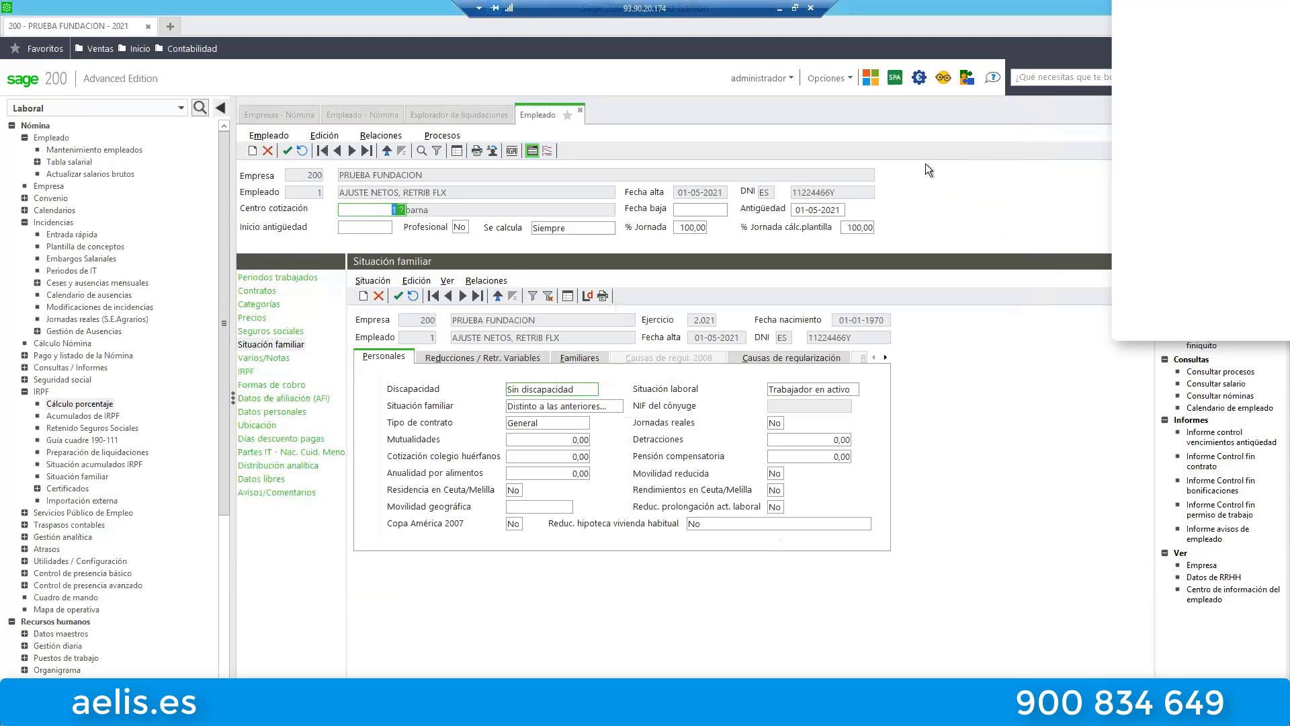
pyautogui.click(580, 113)
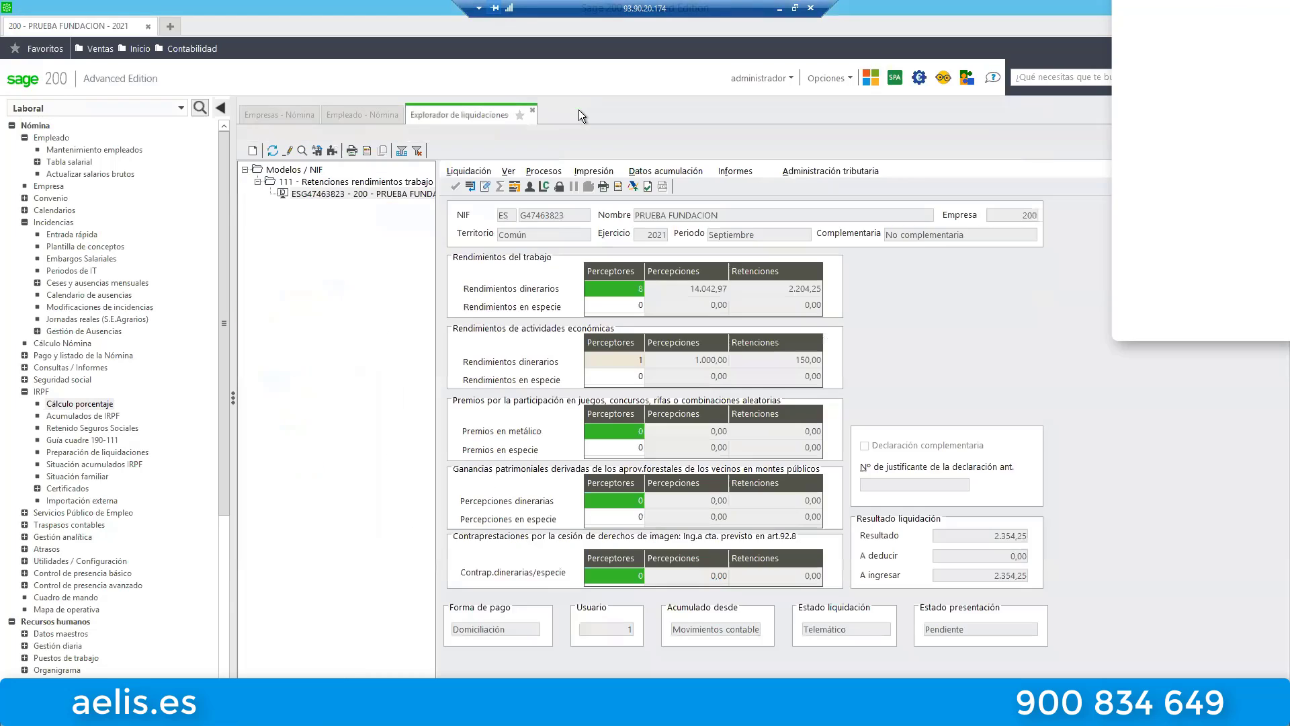
# - Open the October 2021 incidents of employee 2 and select the PLUS RESPONSABILIDAD line in the monthly concepts
pyautogui.click(373, 117)
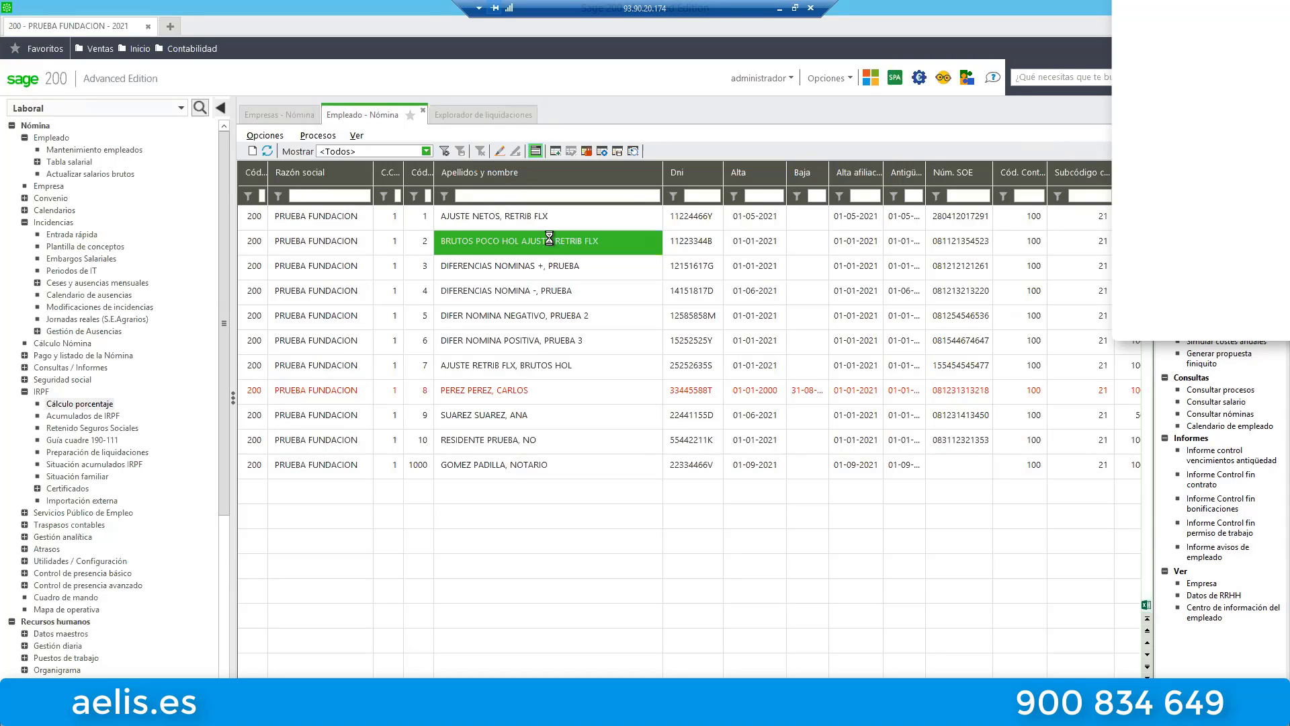
pyautogui.doubleClick(550, 239)
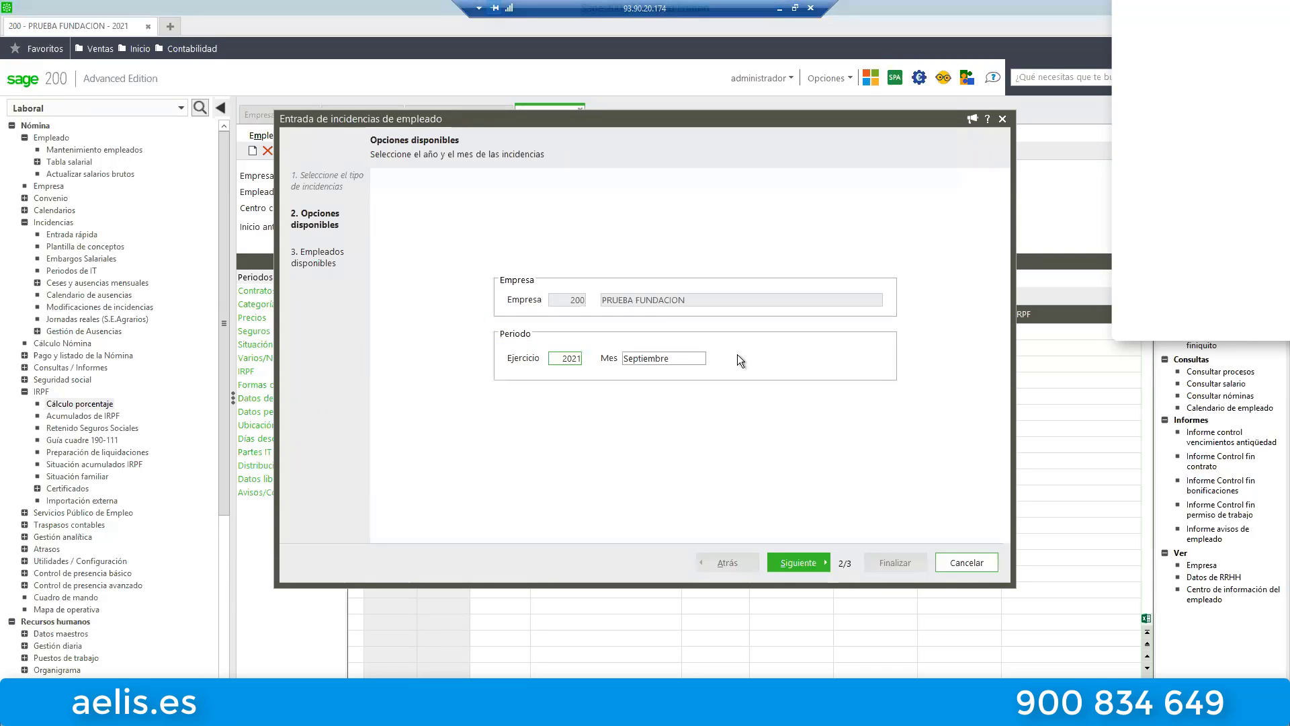
pyautogui.click(698, 358)
pyautogui.click(710, 358)
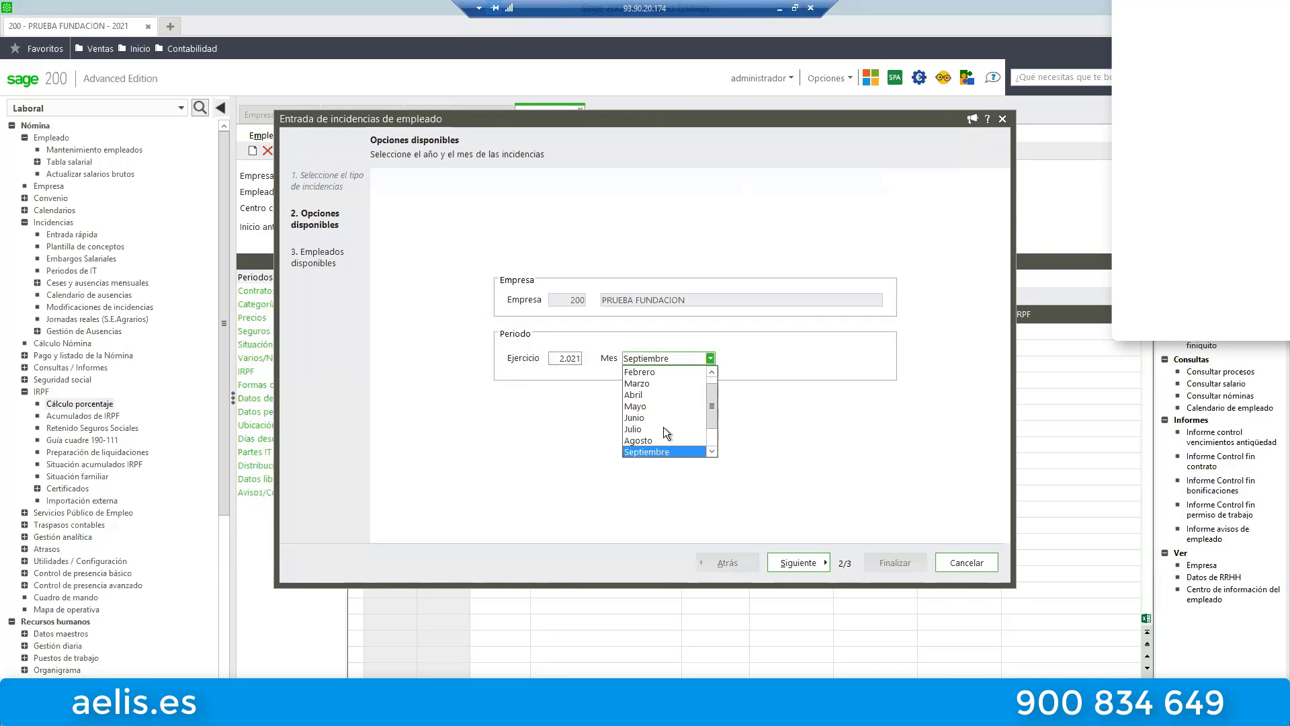
pyautogui.scroll(-1, 703, 413)
pyautogui.click(661, 430)
pyautogui.click(830, 566)
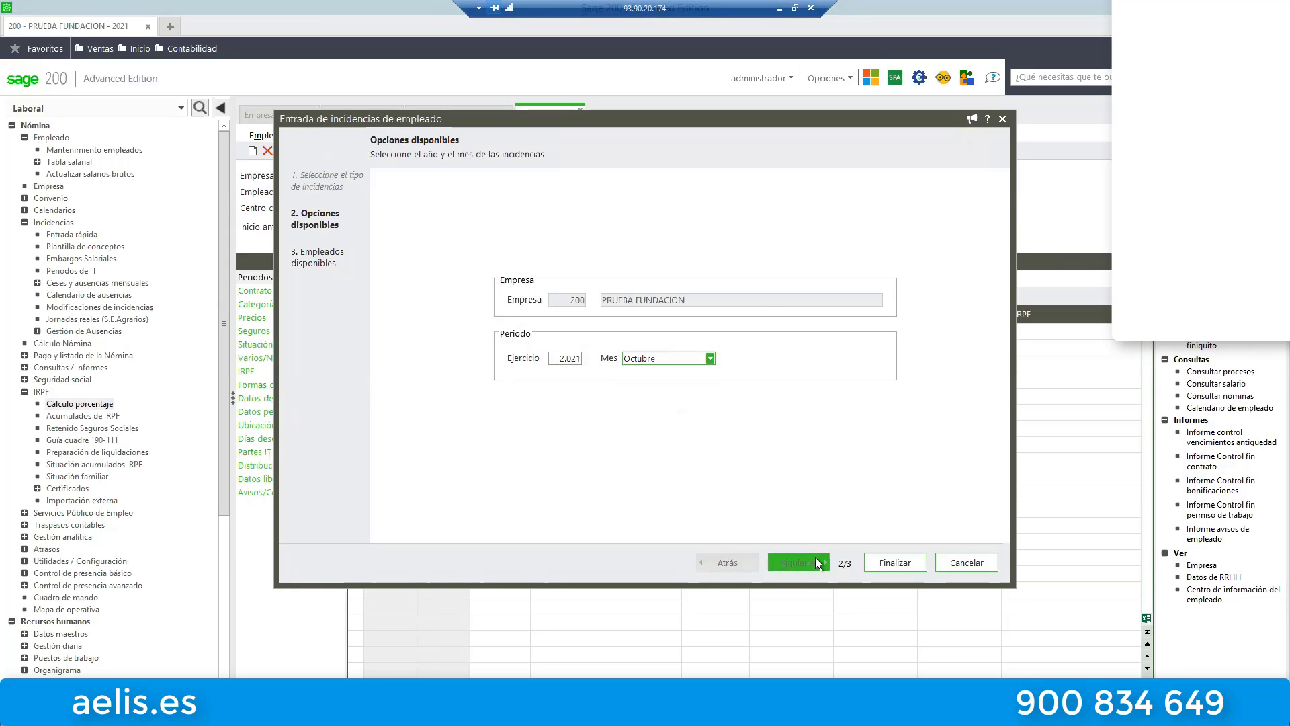
pyautogui.click(912, 569)
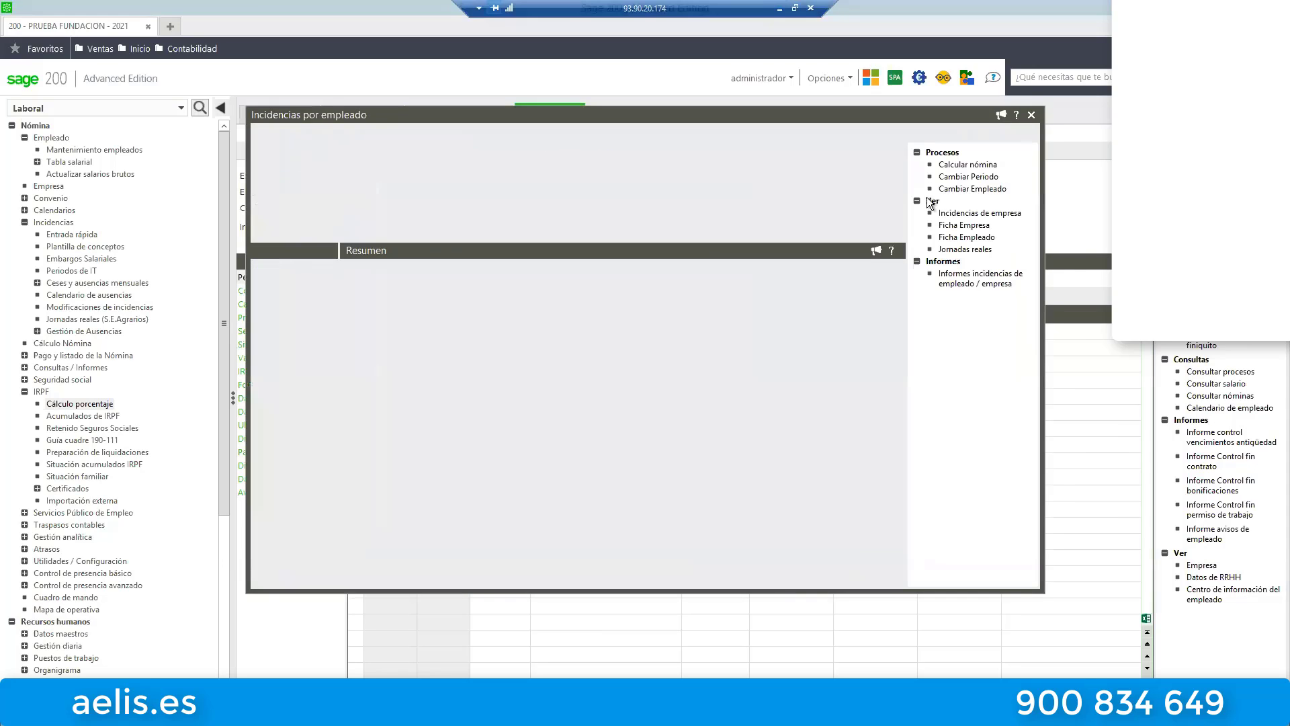
pyautogui.doubleClick(474, 320)
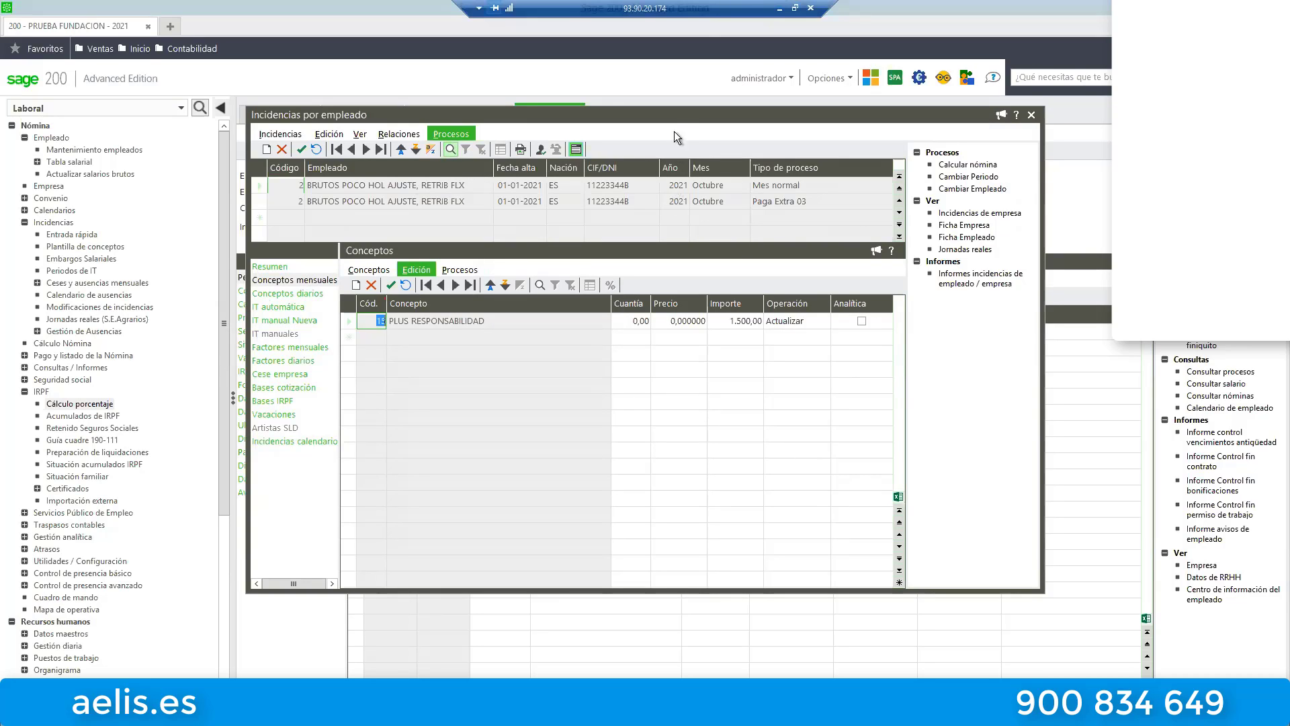
# - Examine the Importe of the PLUS RESPONSABILIDAD concept in employee 2's October 2021 incidents and close the incident windows
pyautogui.moveTo(704, 114); pyautogui.dragTo(793, 167)
pyautogui.click(765, 340)
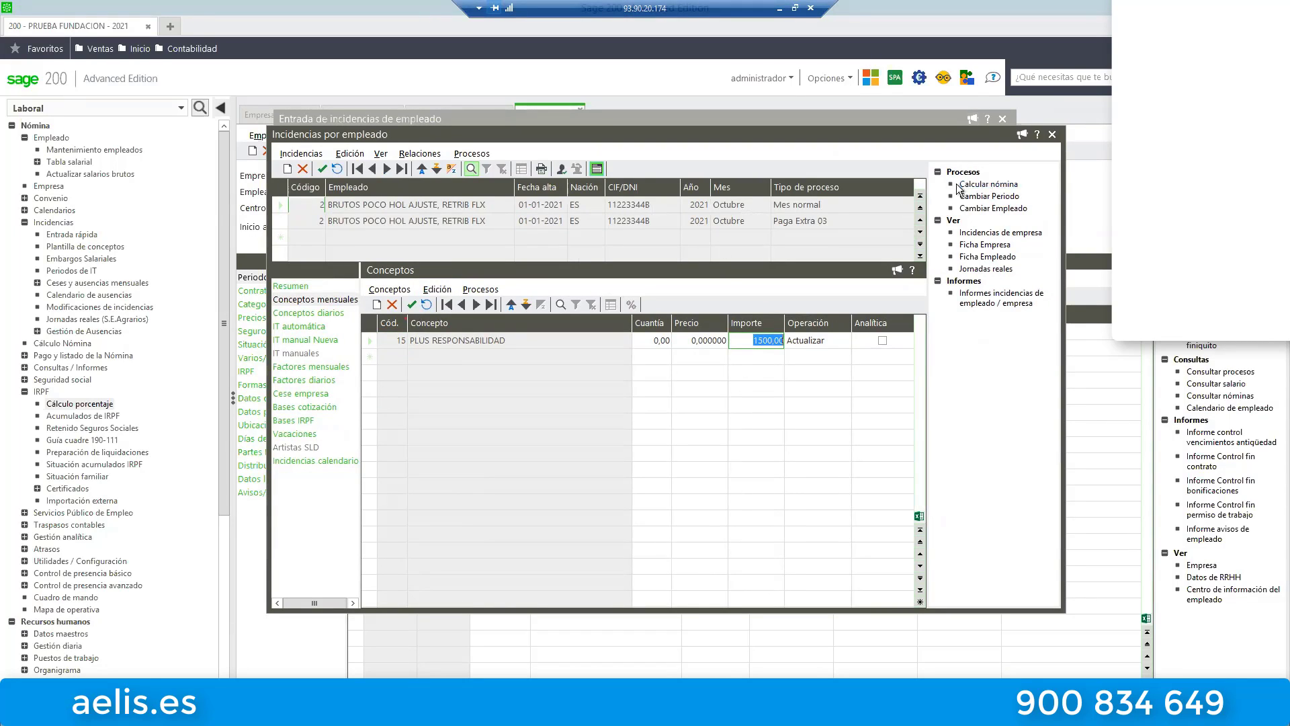
pyautogui.click(1052, 135)
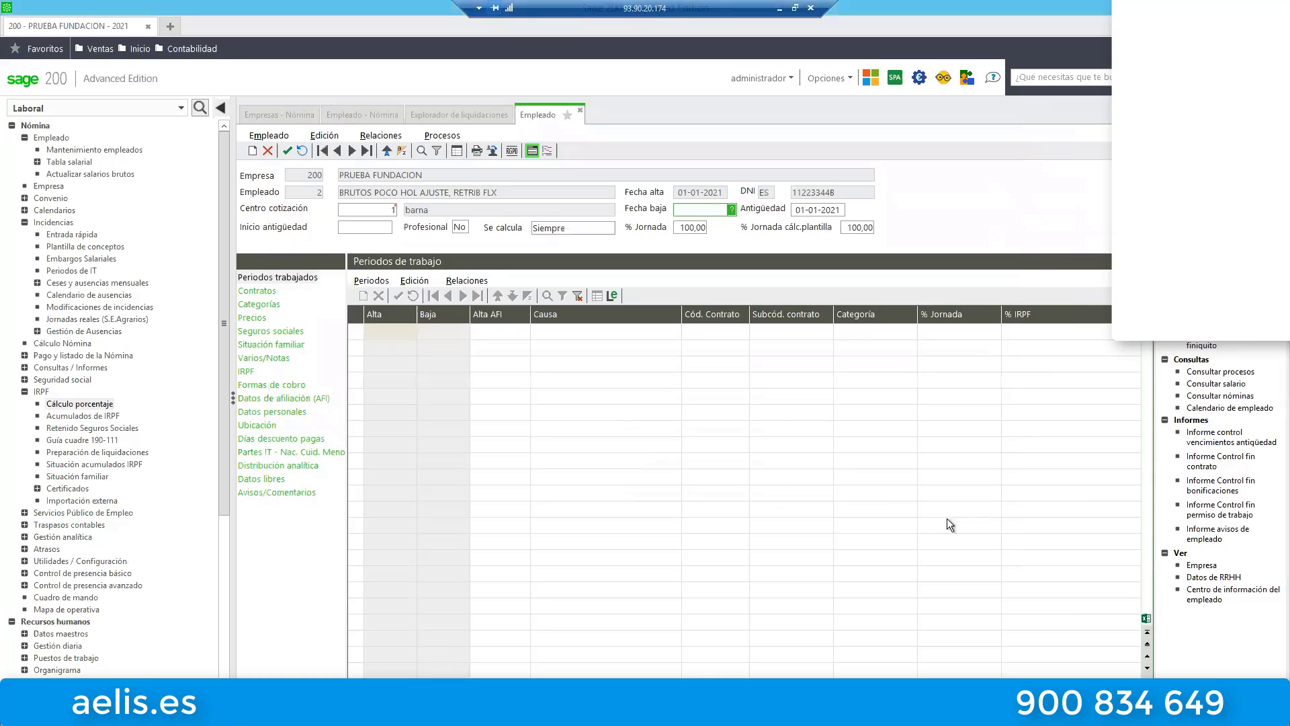
# - Open the IRPF percentage calculation for ejercicio 2021 from employee 2's record
pyautogui.click(71, 406)
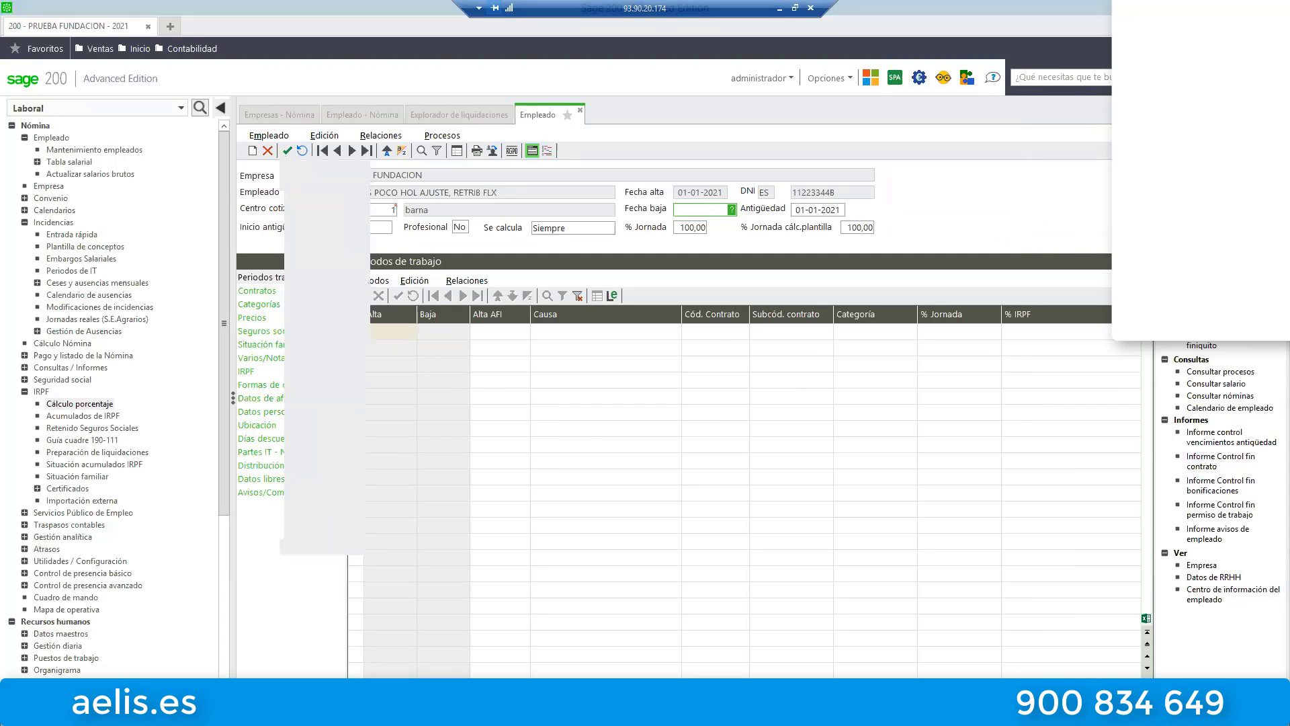
pyautogui.press('Tab')
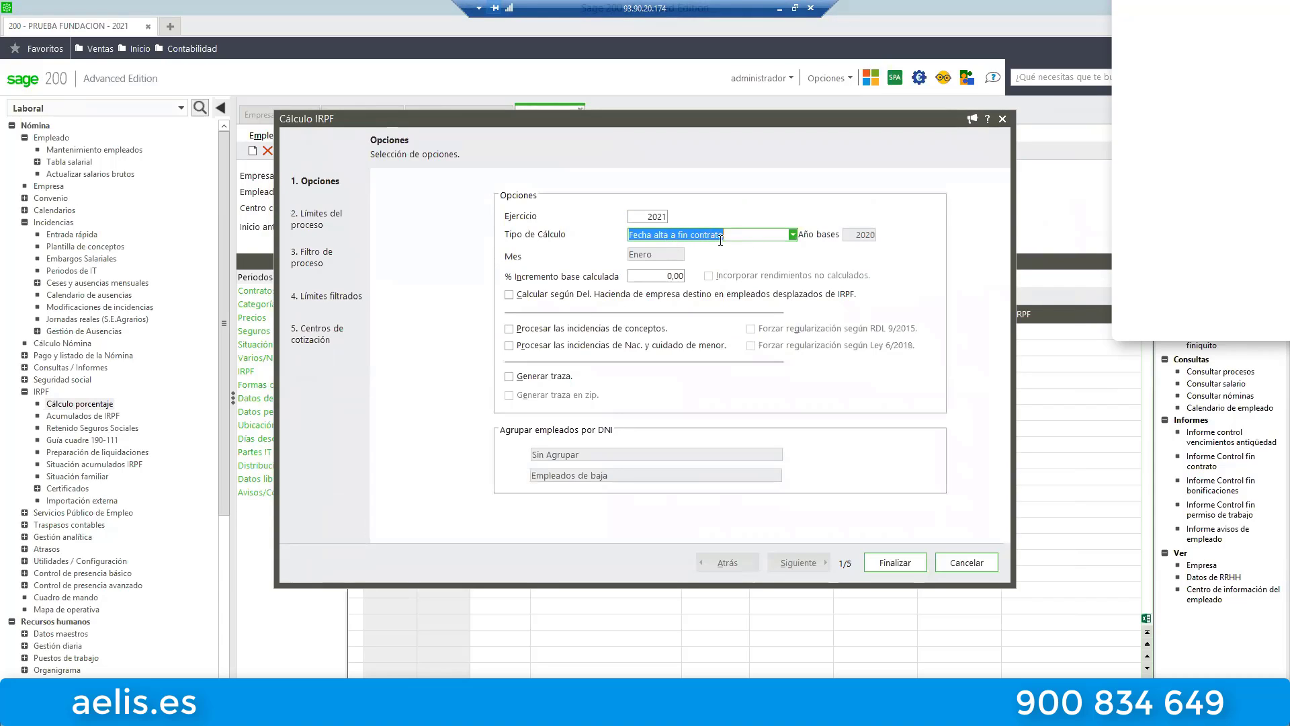
# - Set the Tipo de Cálculo of the IRPF calculation to Regularización desde mes de..
pyautogui.click(706, 235)
pyautogui.press('Down')
pyautogui.press('Down')
pyautogui.press('Down')
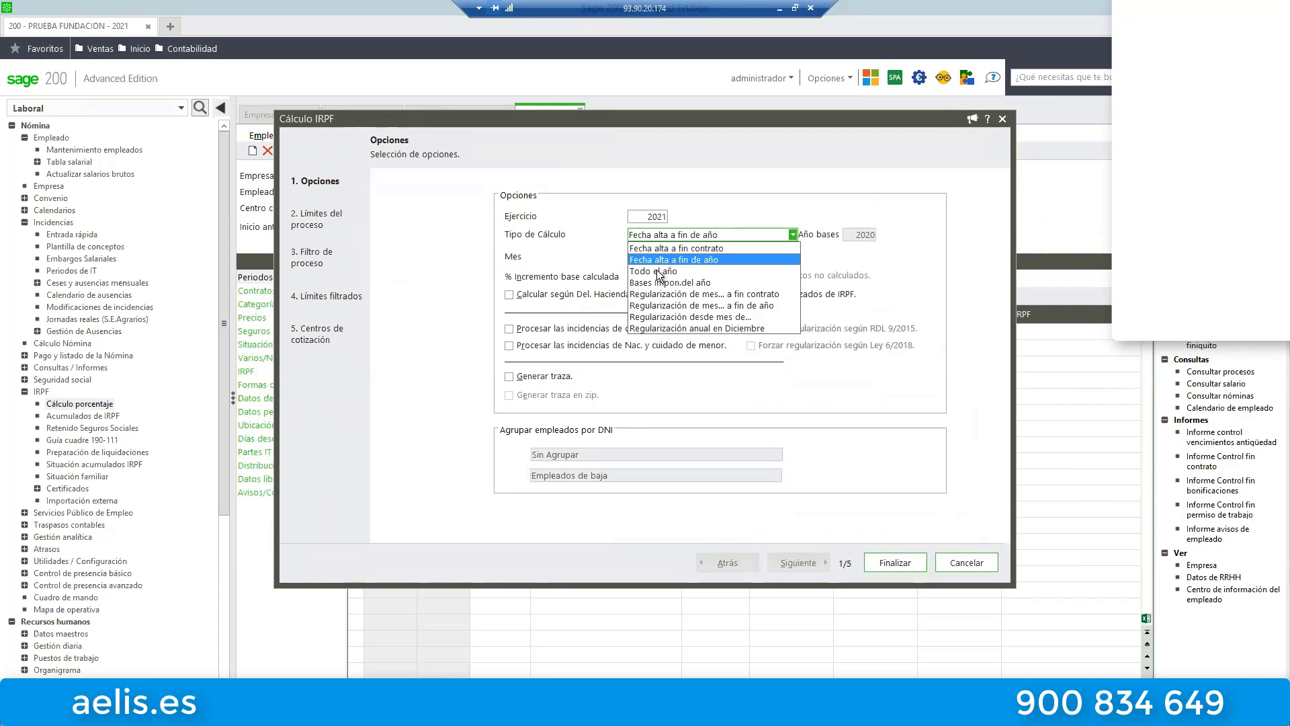
pyautogui.press('Down')
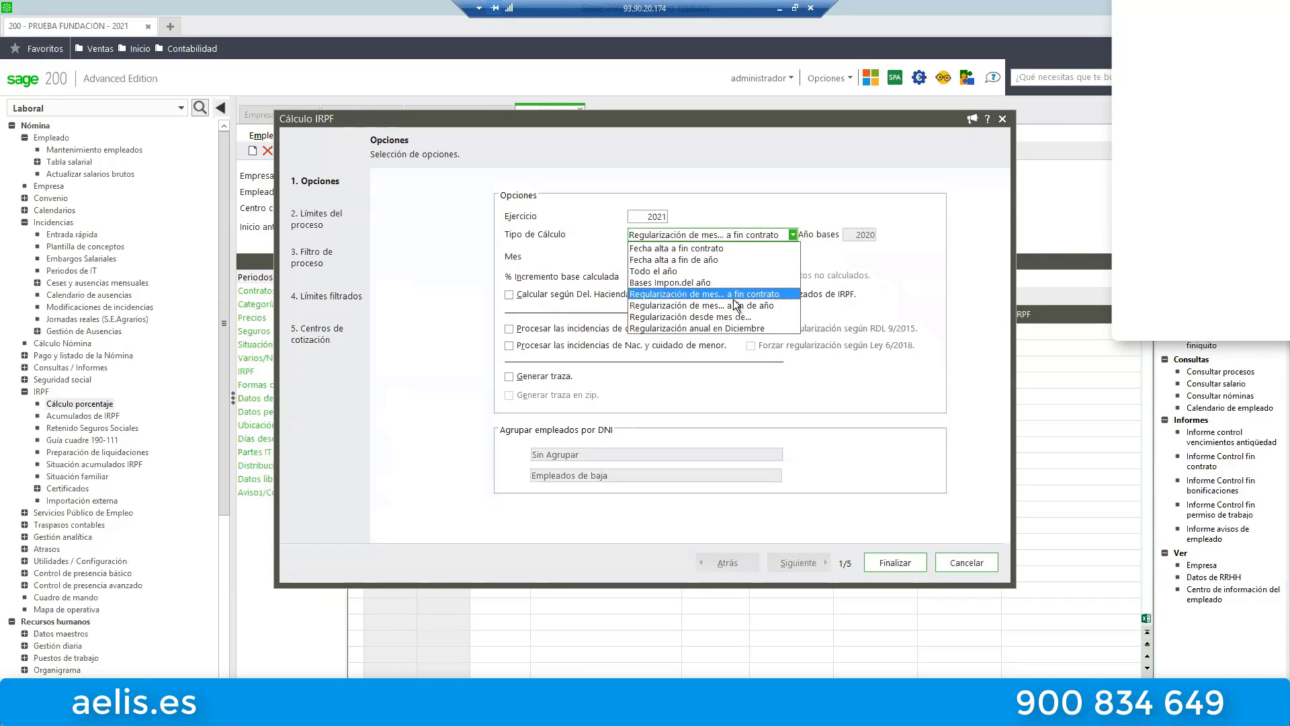
pyautogui.press('Down')
pyautogui.click(675, 317)
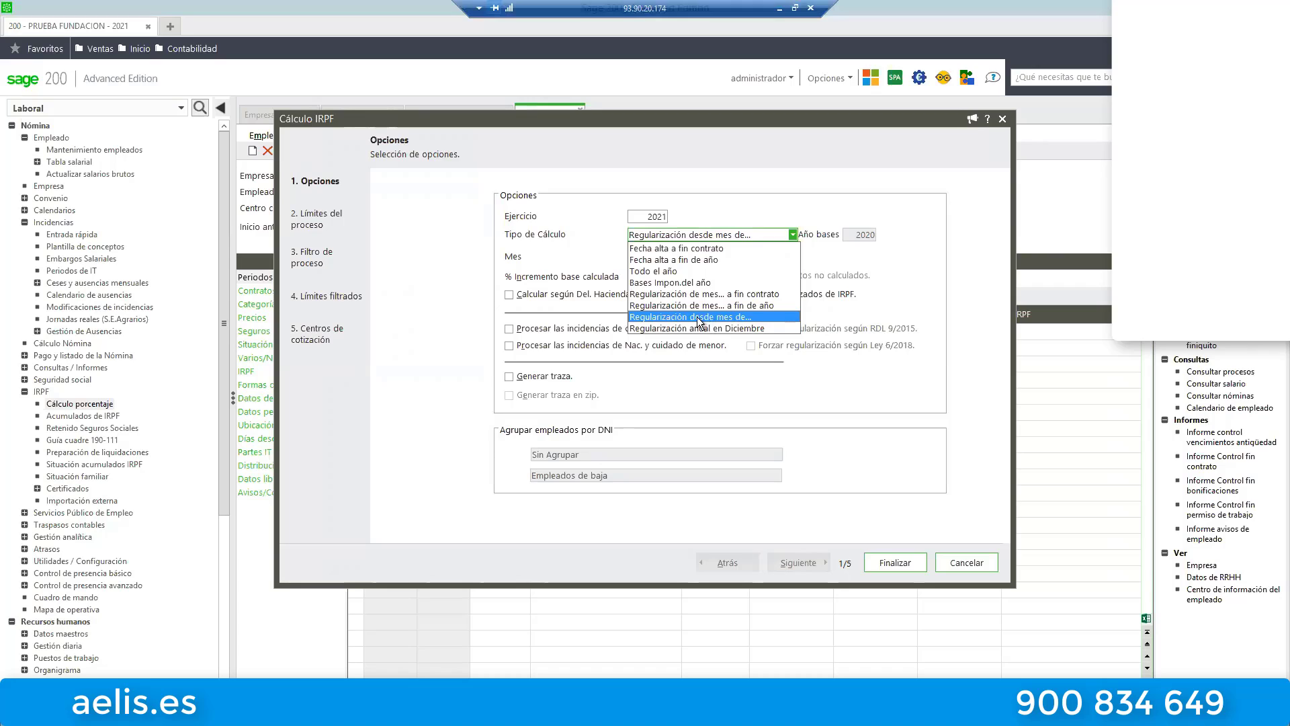
pyautogui.click(743, 317)
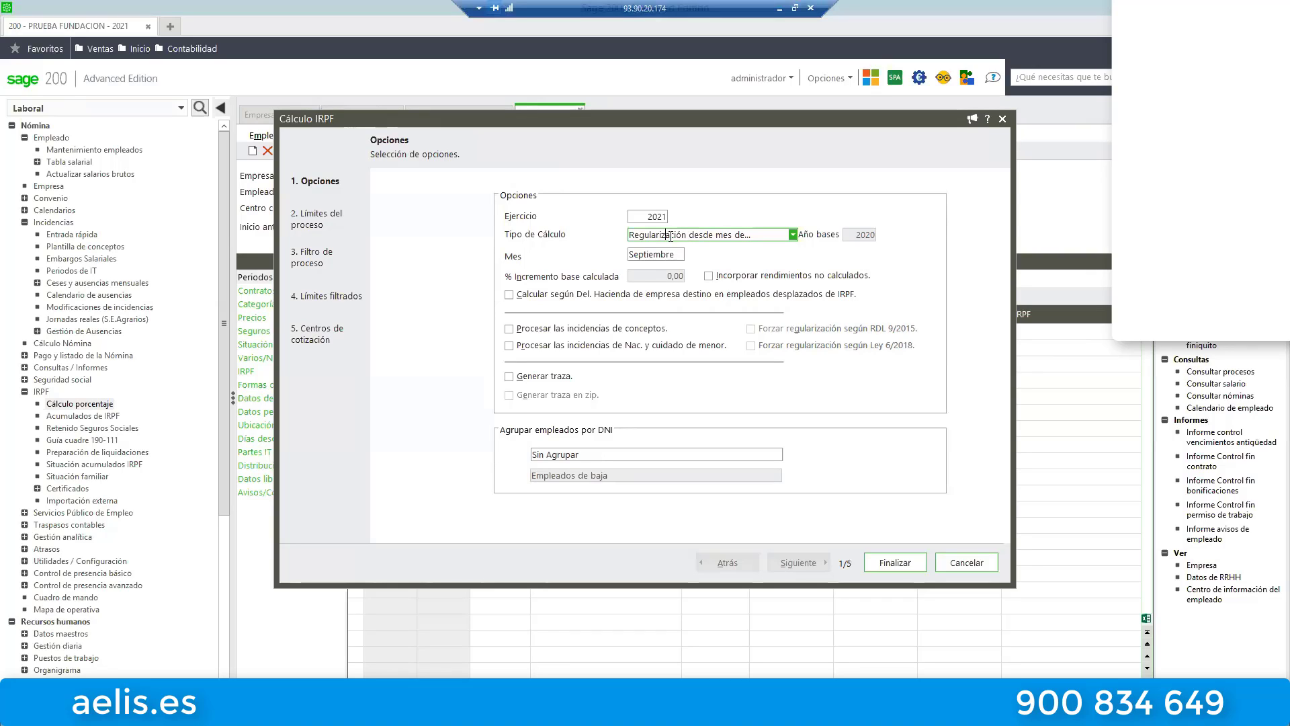
# - Set the Tipo de Cálculo to Regularización de mes... a fin de año and the Mes to Octubre
pyautogui.click(792, 236)
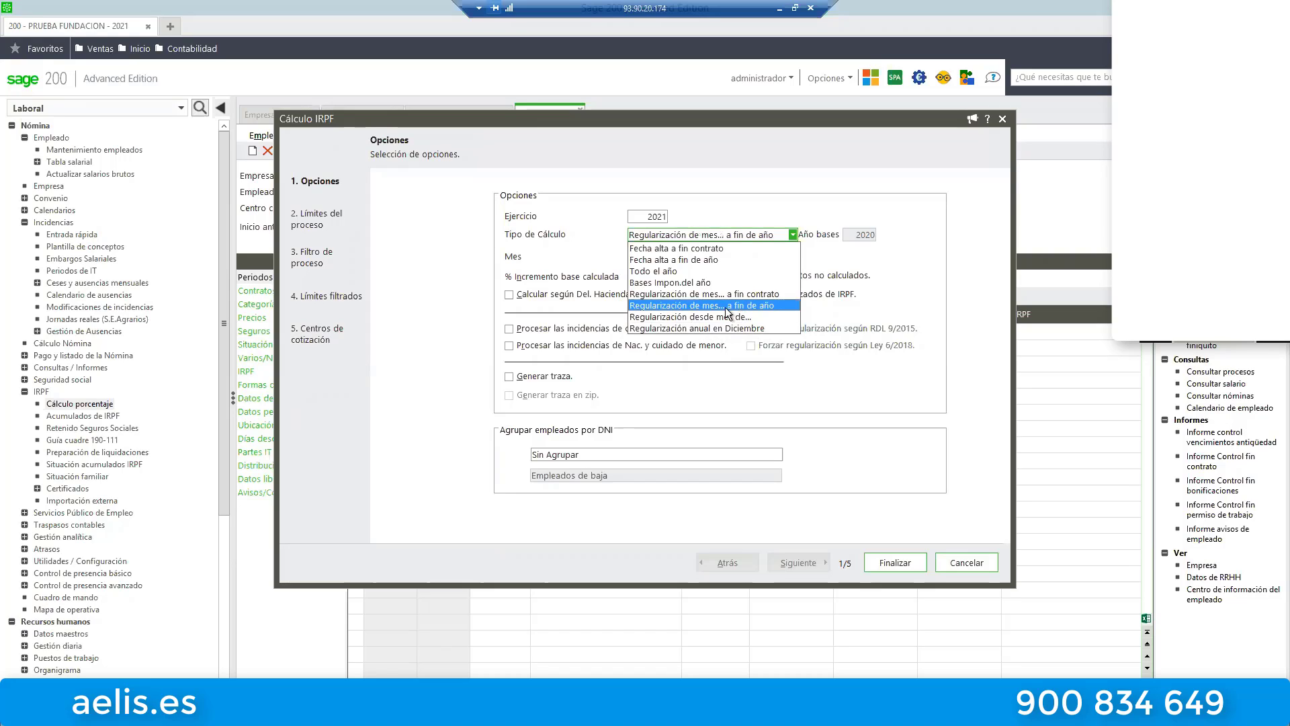
pyautogui.click(708, 307)
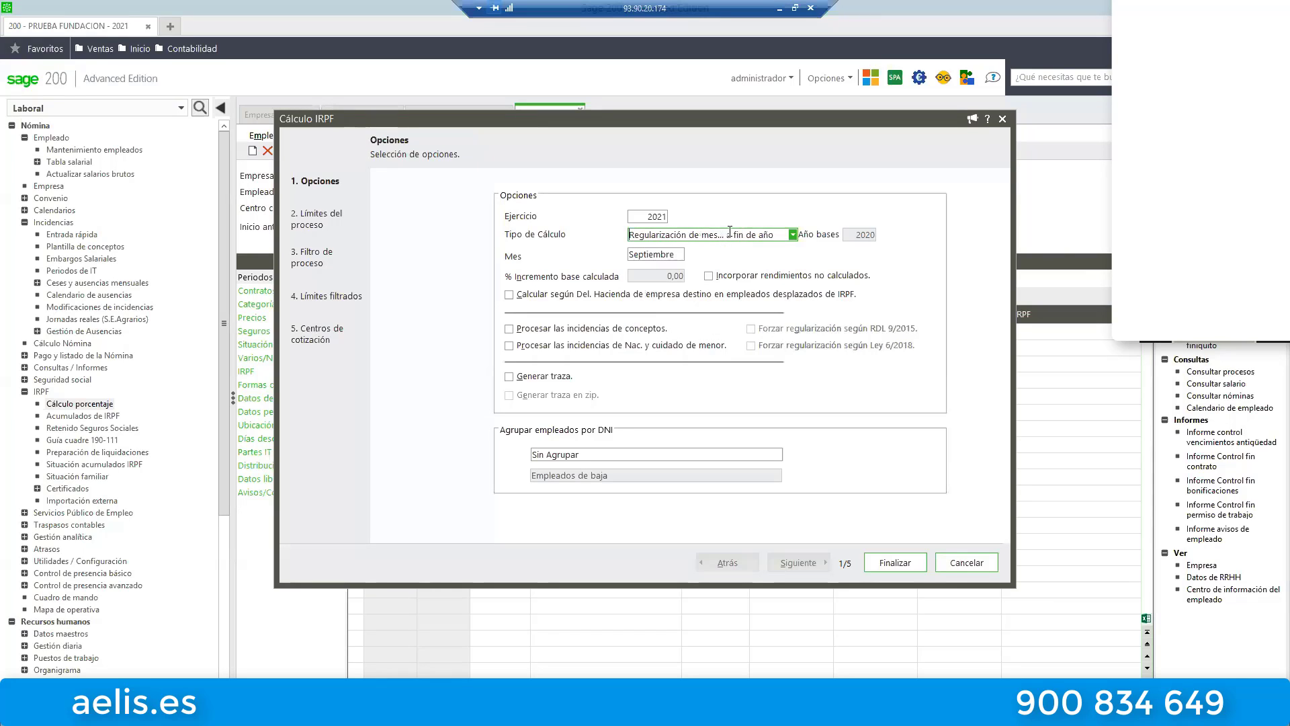
pyautogui.click(657, 254)
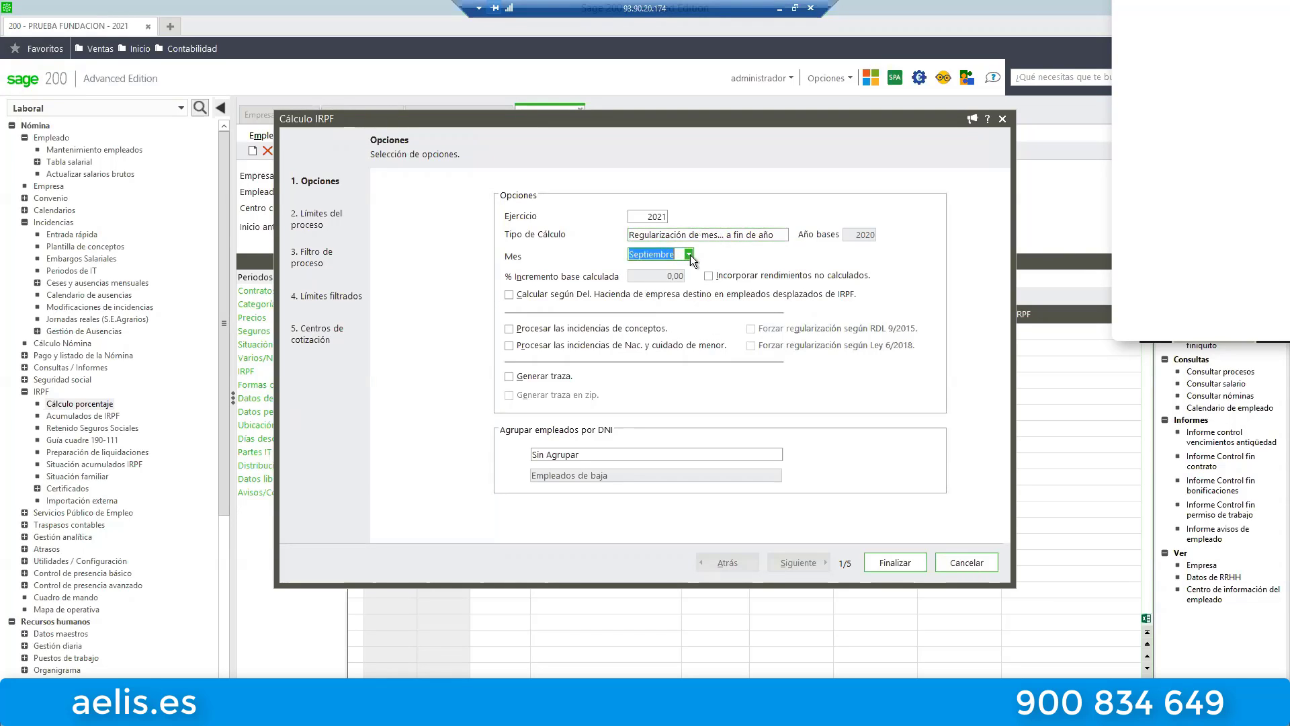
pyautogui.click(689, 254)
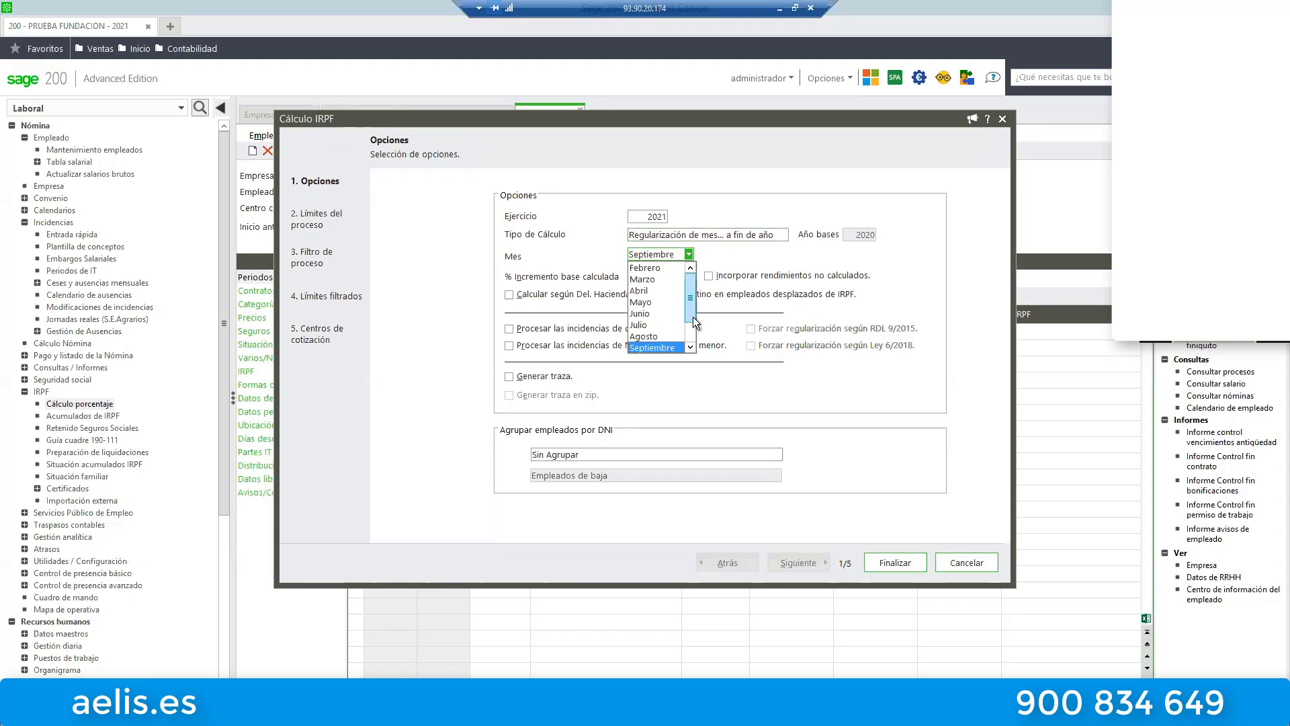
pyautogui.moveTo(692, 317); pyautogui.dragTo(692, 336)
pyautogui.click(663, 328)
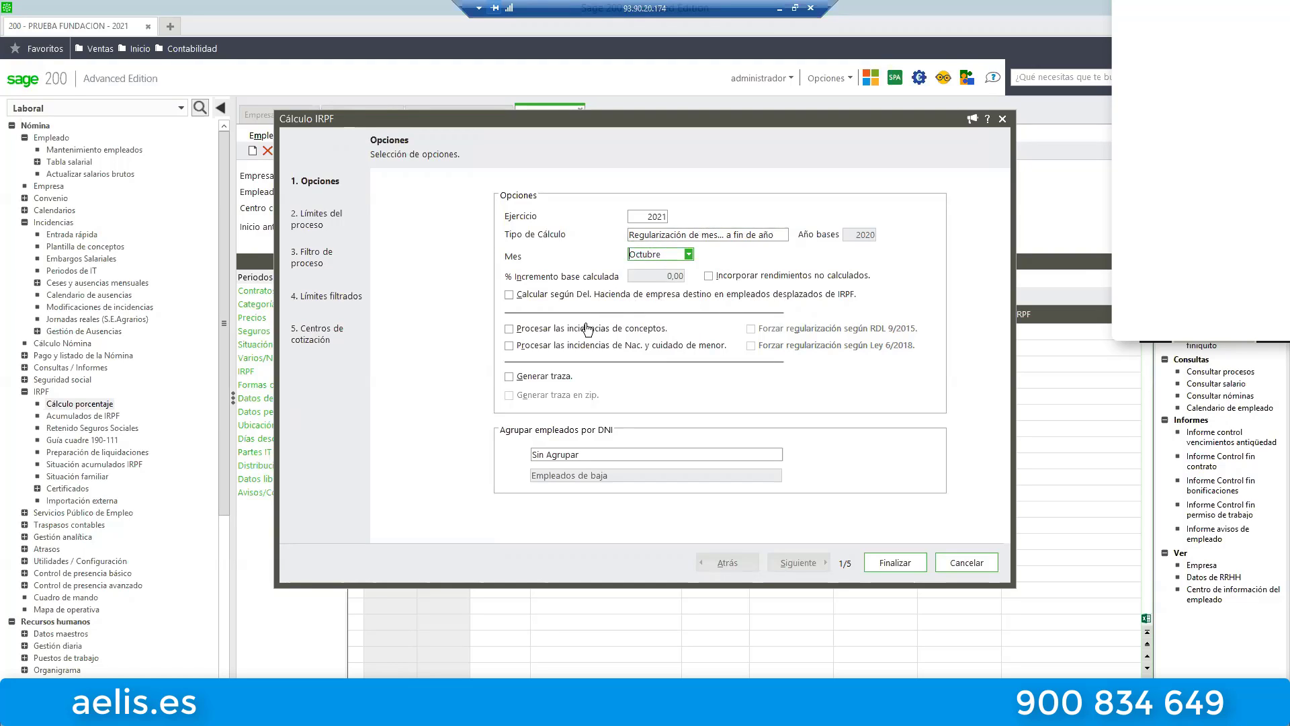
# - Enable Procesar las incidencias de conceptos and group employees by DNI as De la propia empresa, keeping Empleados de baja
pyautogui.click(568, 334)
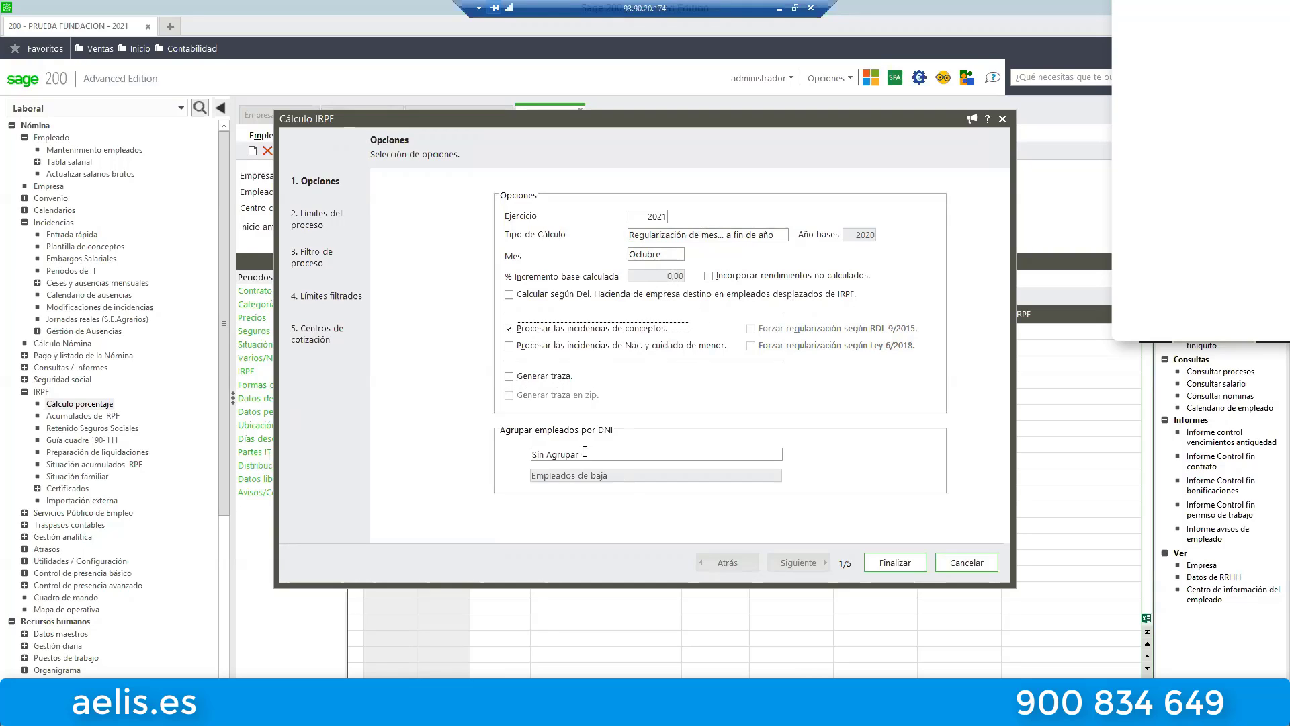
pyautogui.click(565, 454)
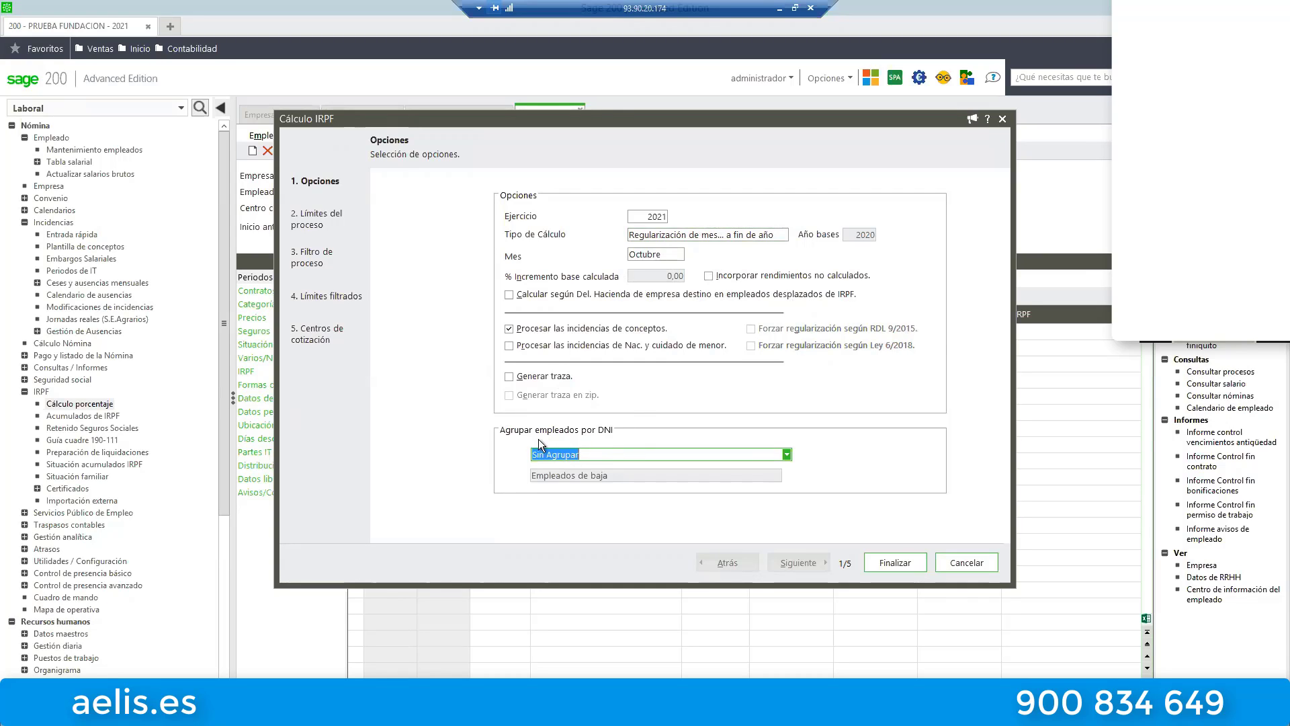
pyautogui.click(786, 455)
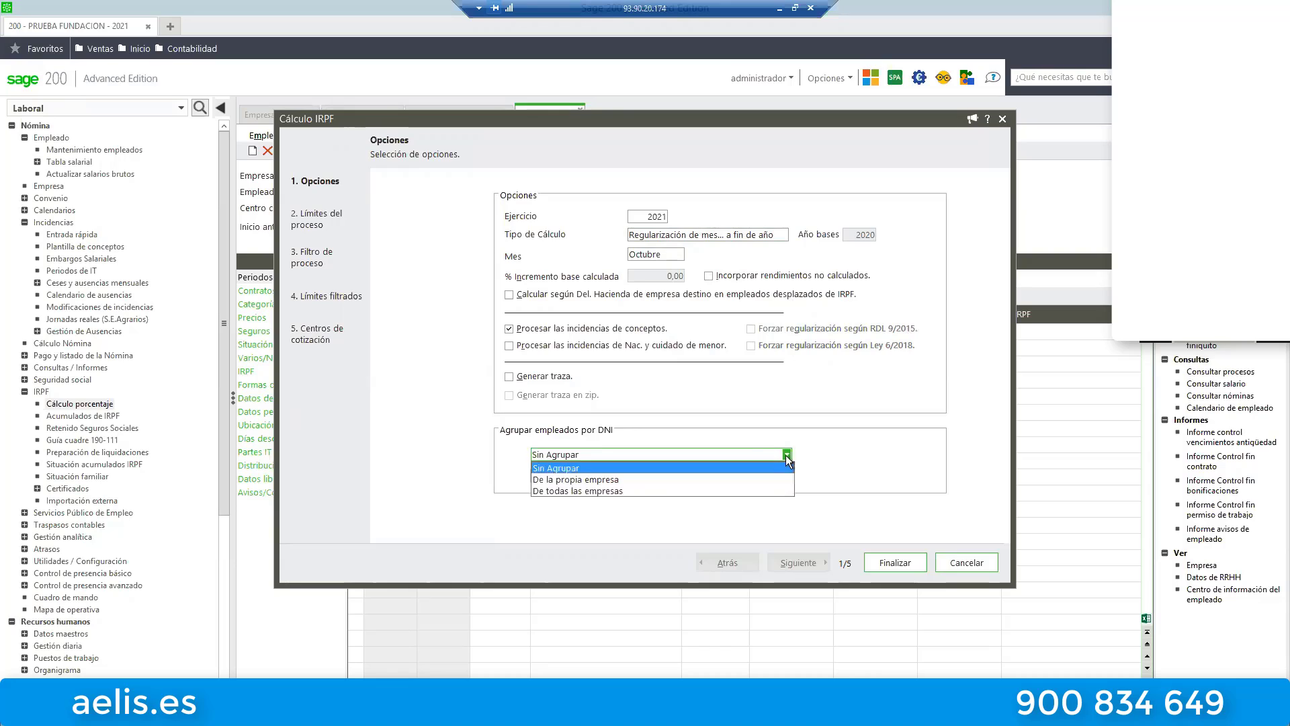
pyautogui.click(592, 479)
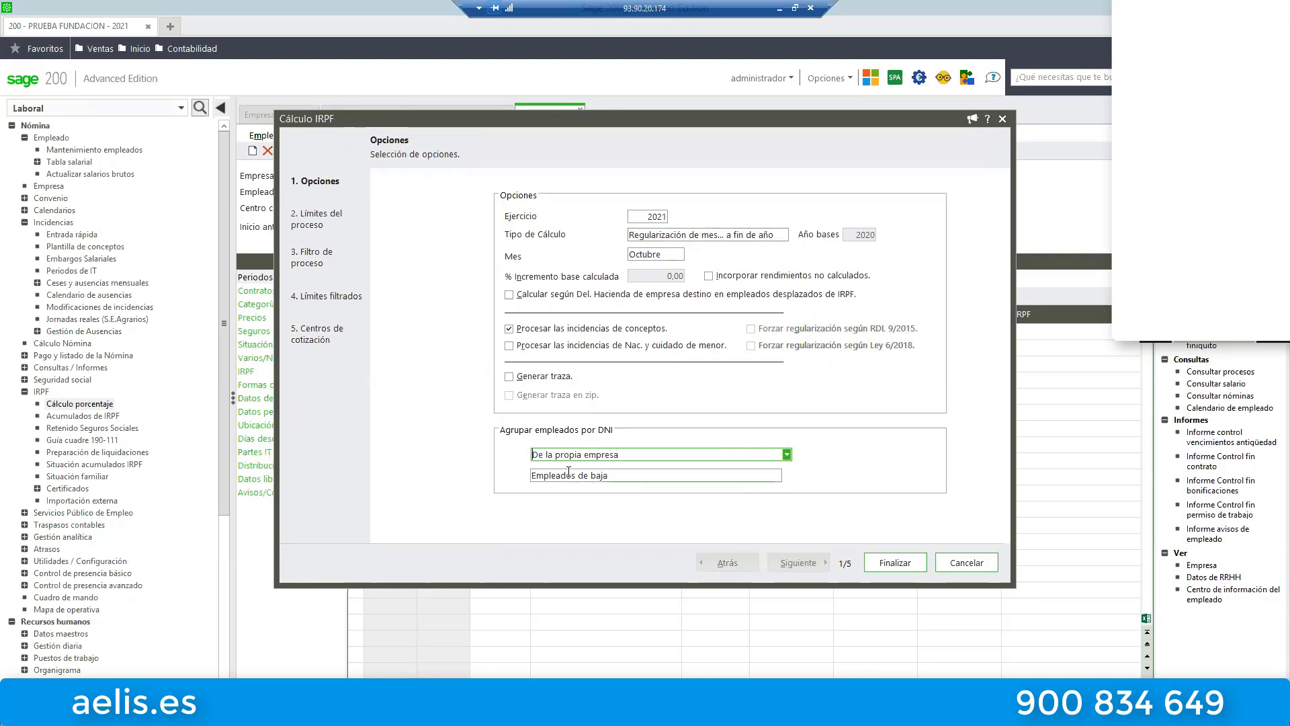
pyautogui.click(627, 473)
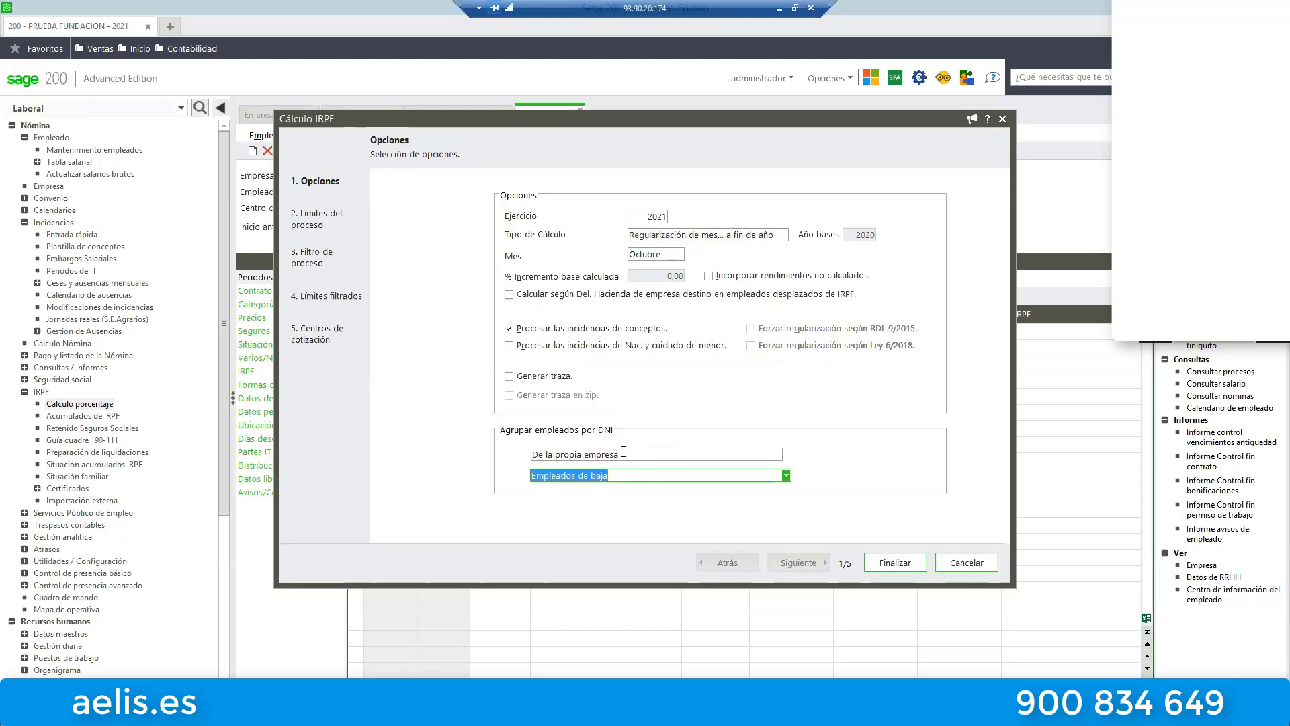
# - Run the October IRPF regularization calculation and accept its completion to show the results
pyautogui.click(897, 563)
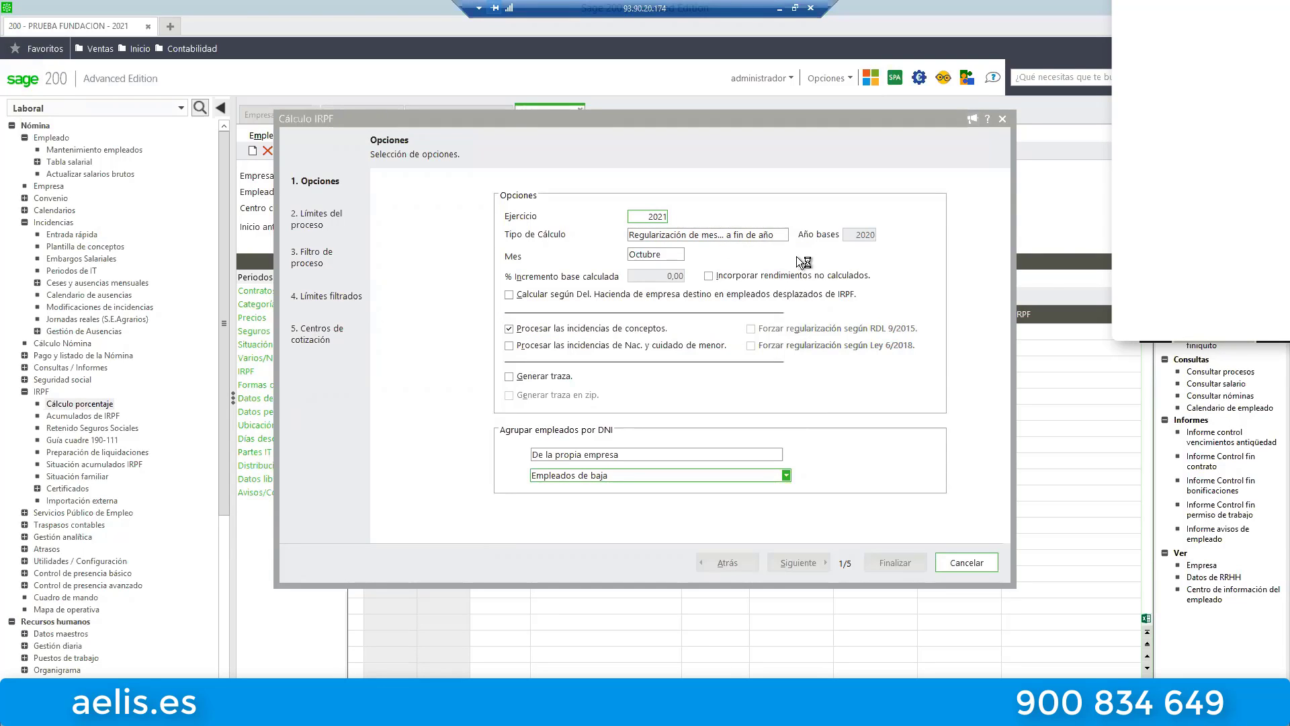
pyautogui.click(841, 506)
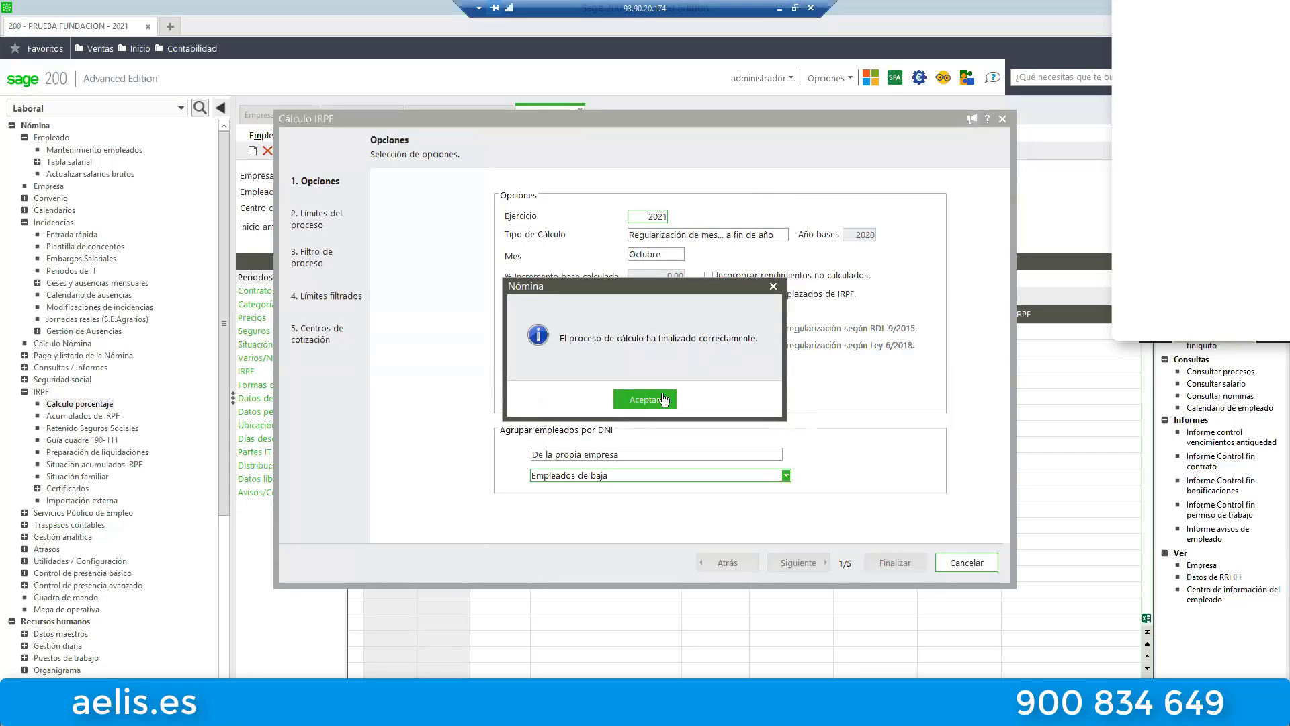
pyautogui.click(663, 400)
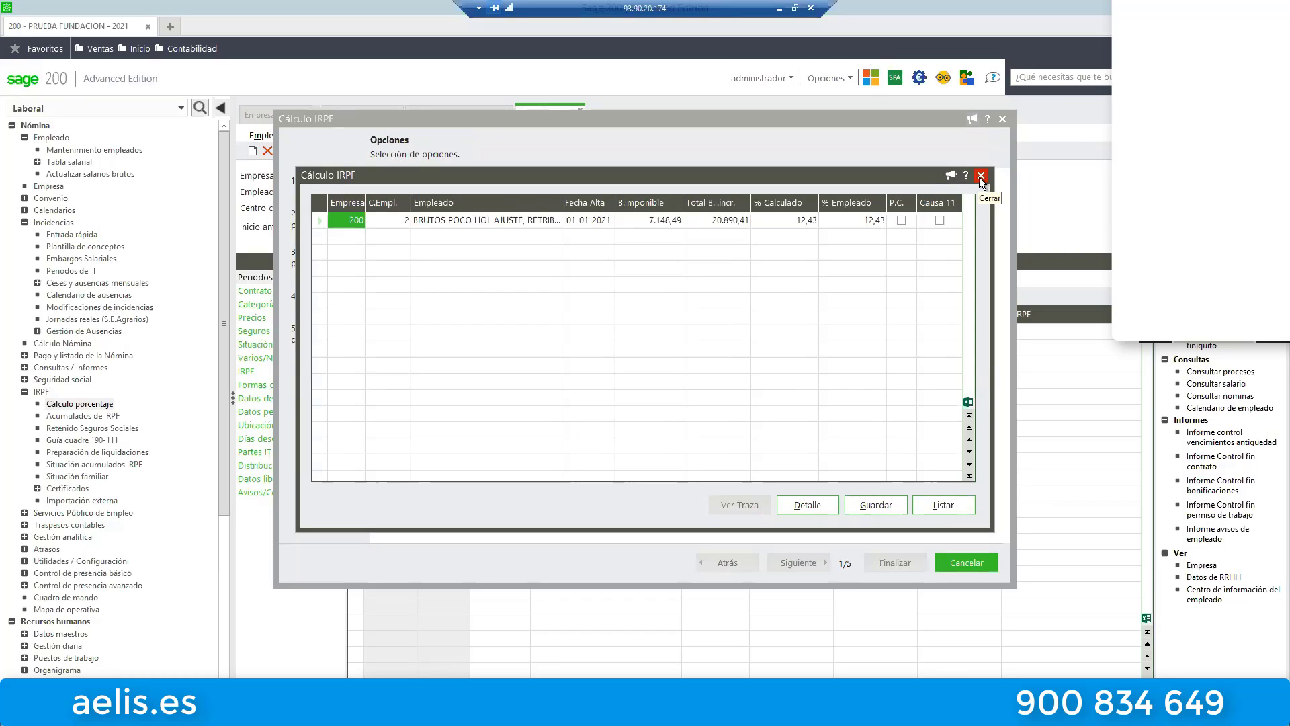
# - Select employee 2's result line, save the calculated IRPF percentage and leave the calculation wizard
pyautogui.click(875, 509)
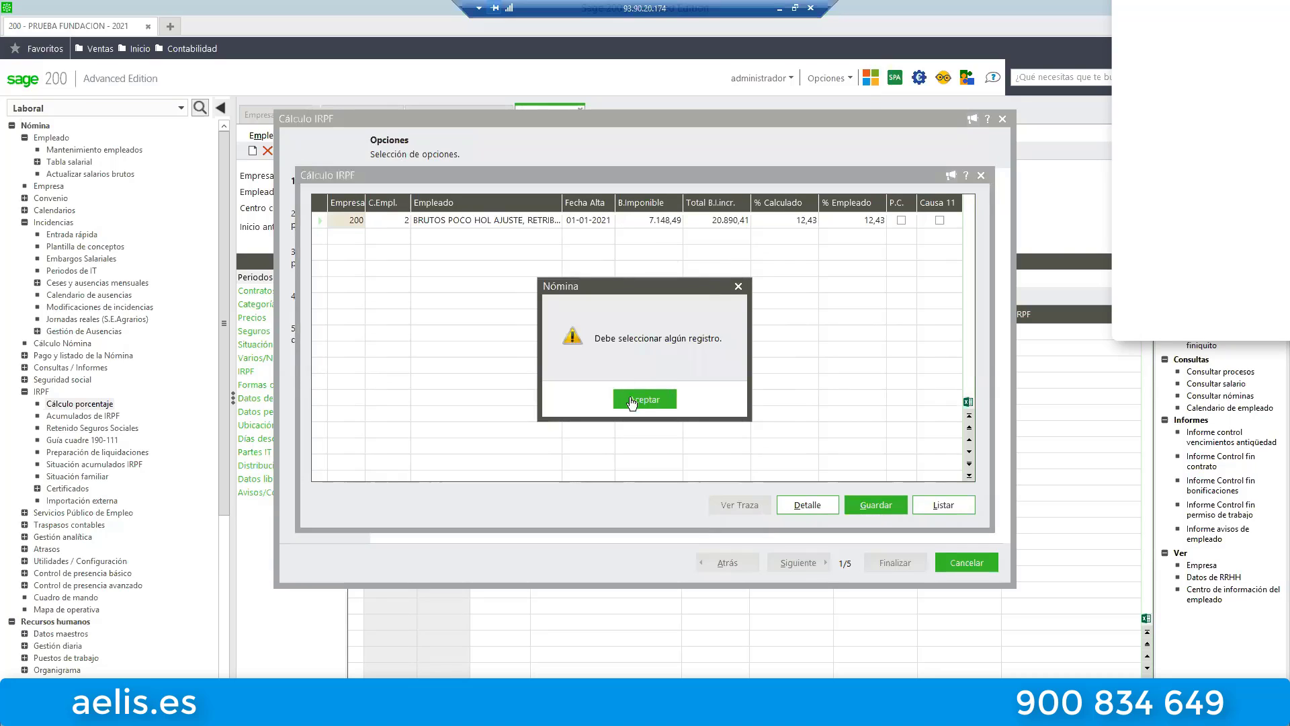
pyautogui.click(631, 400)
pyautogui.click(377, 217)
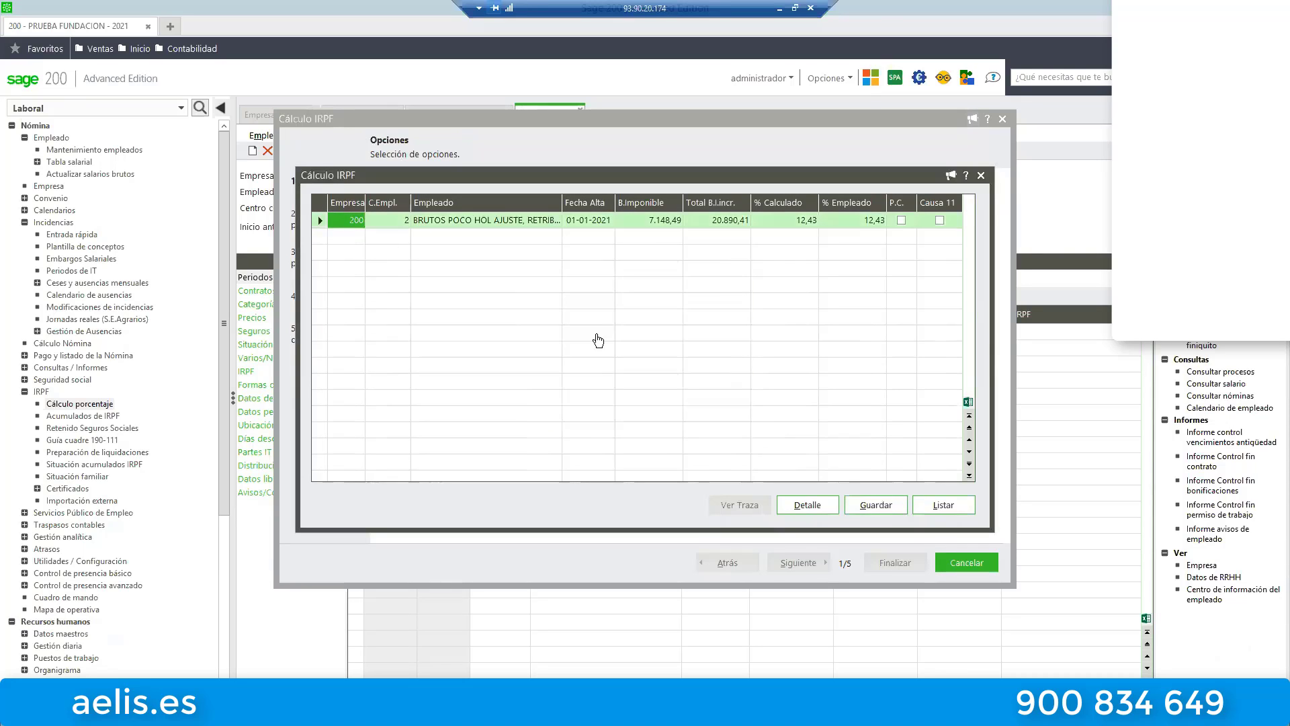
pyautogui.click(875, 505)
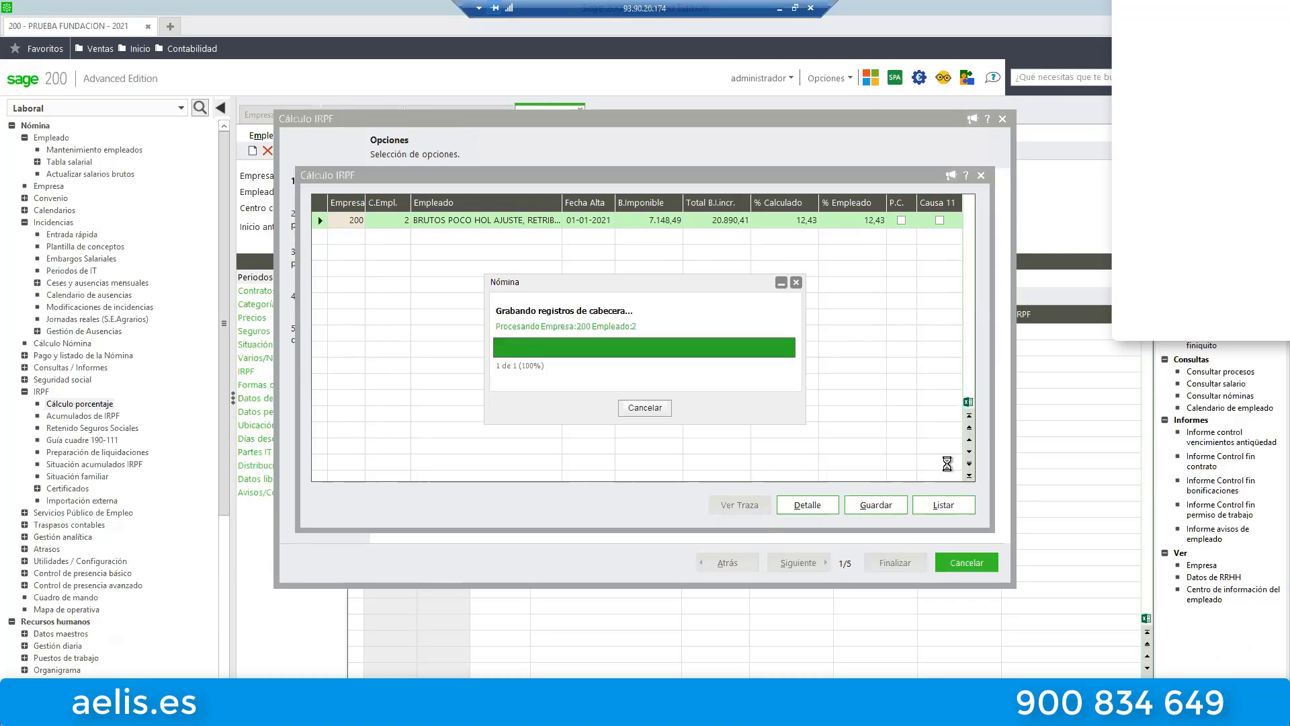
pyautogui.click(646, 402)
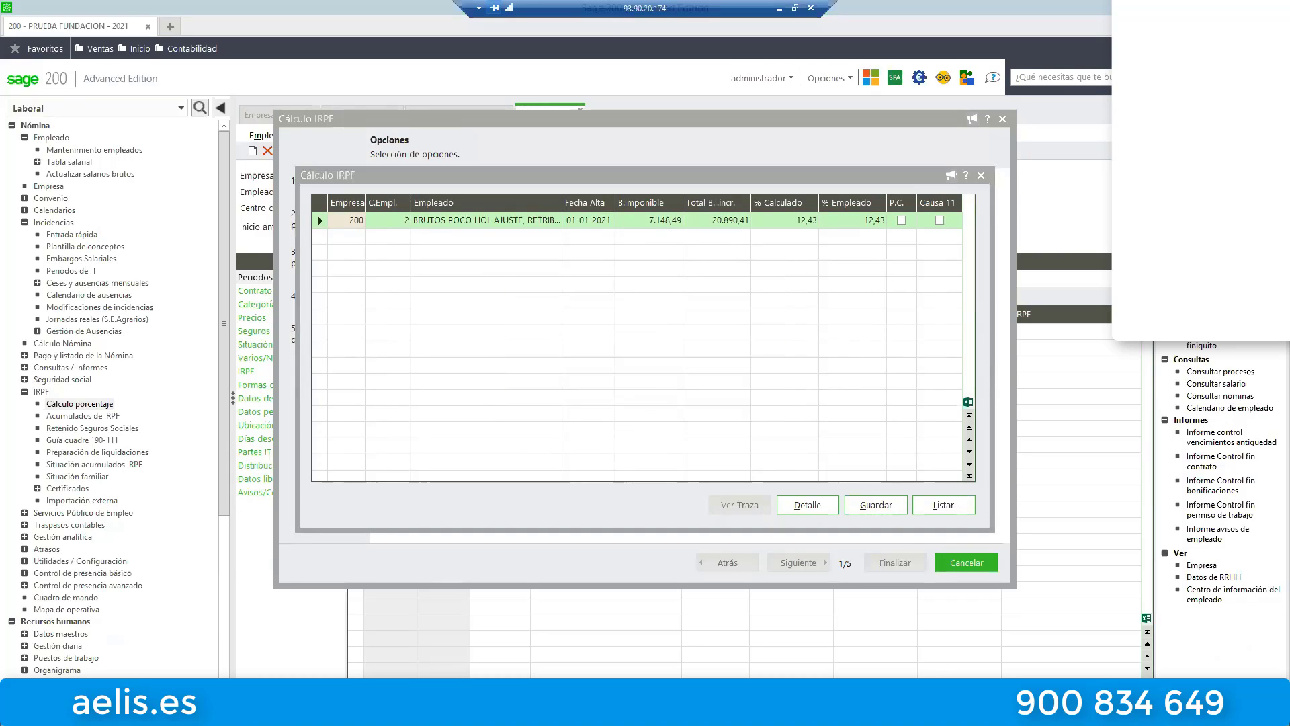
pyautogui.click(980, 176)
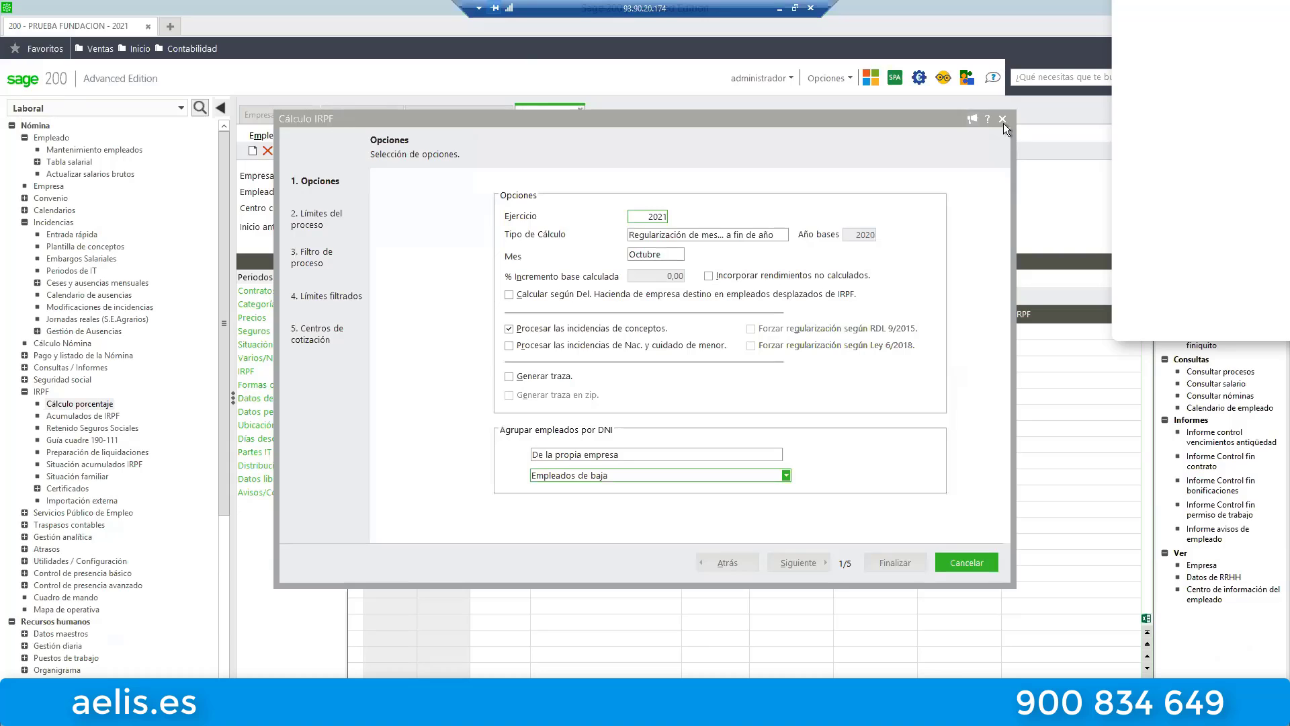
pyautogui.click(965, 565)
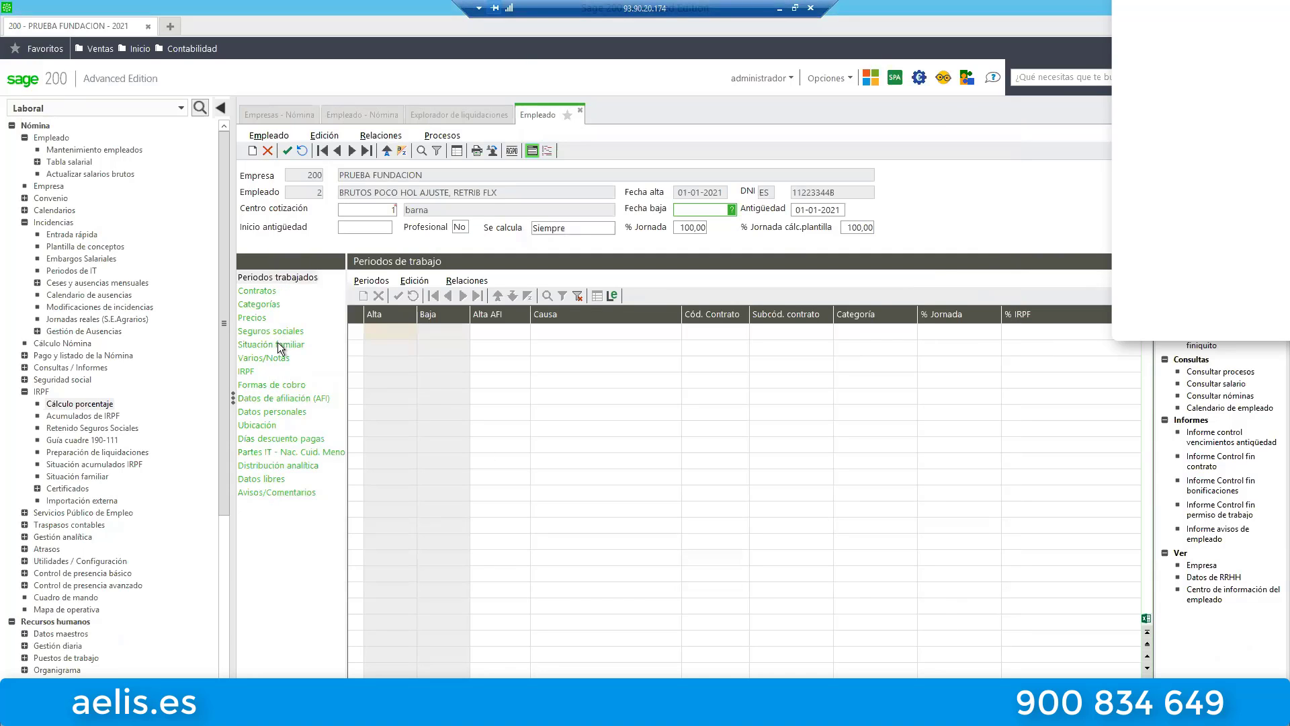
# - Open employee 2's Situación familiar detail, list its monthly calculation records, check the Octubre record and close the detail
pyautogui.click(277, 343)
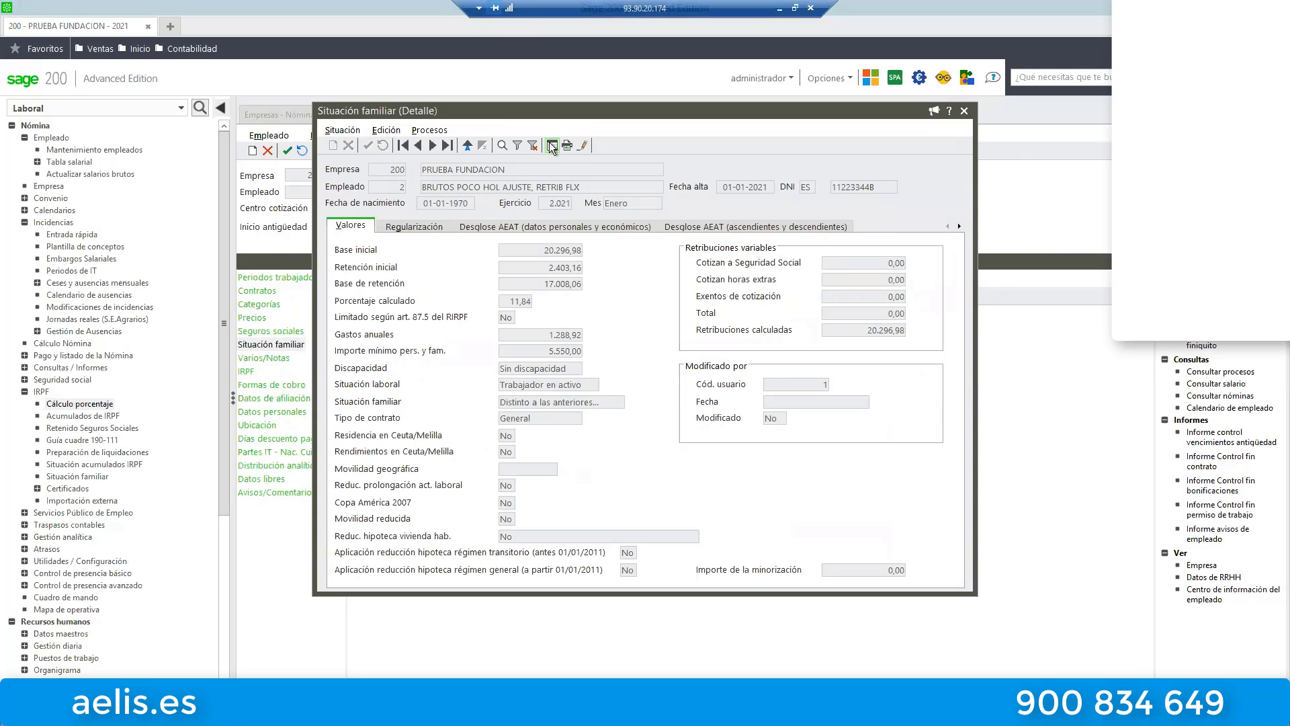
pyautogui.click(552, 145)
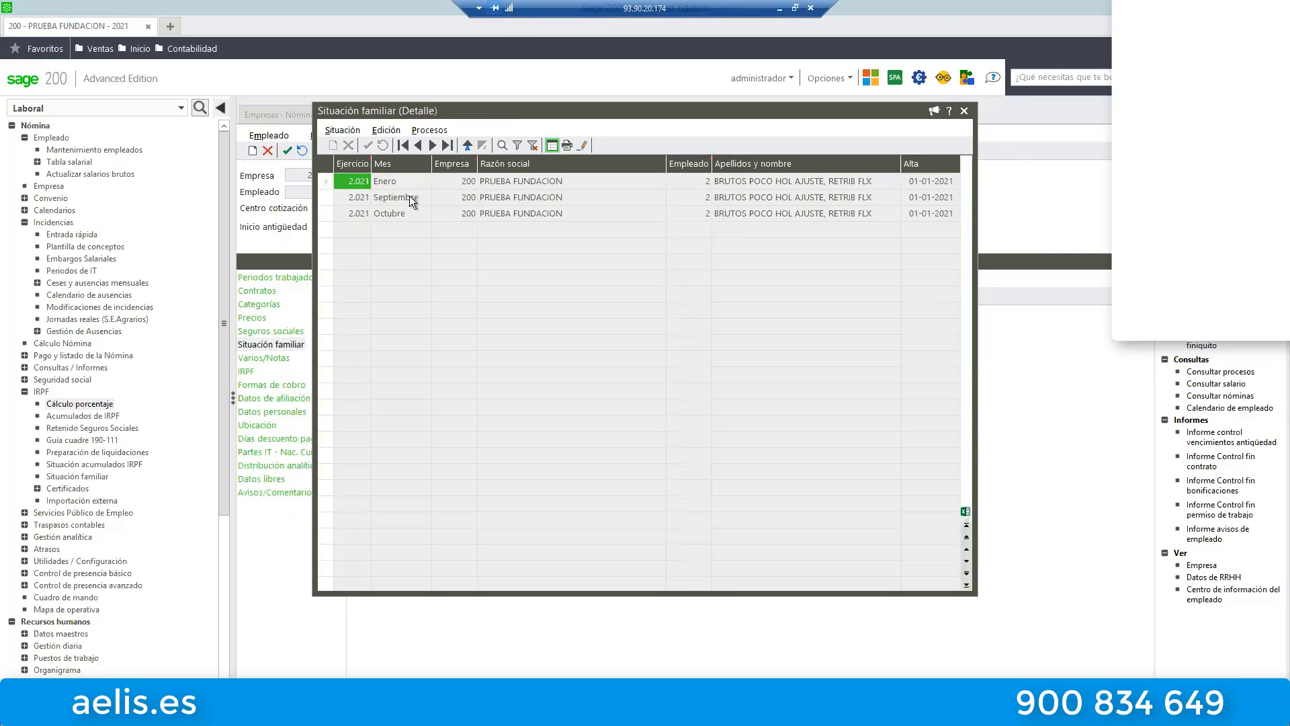
pyautogui.click(389, 212)
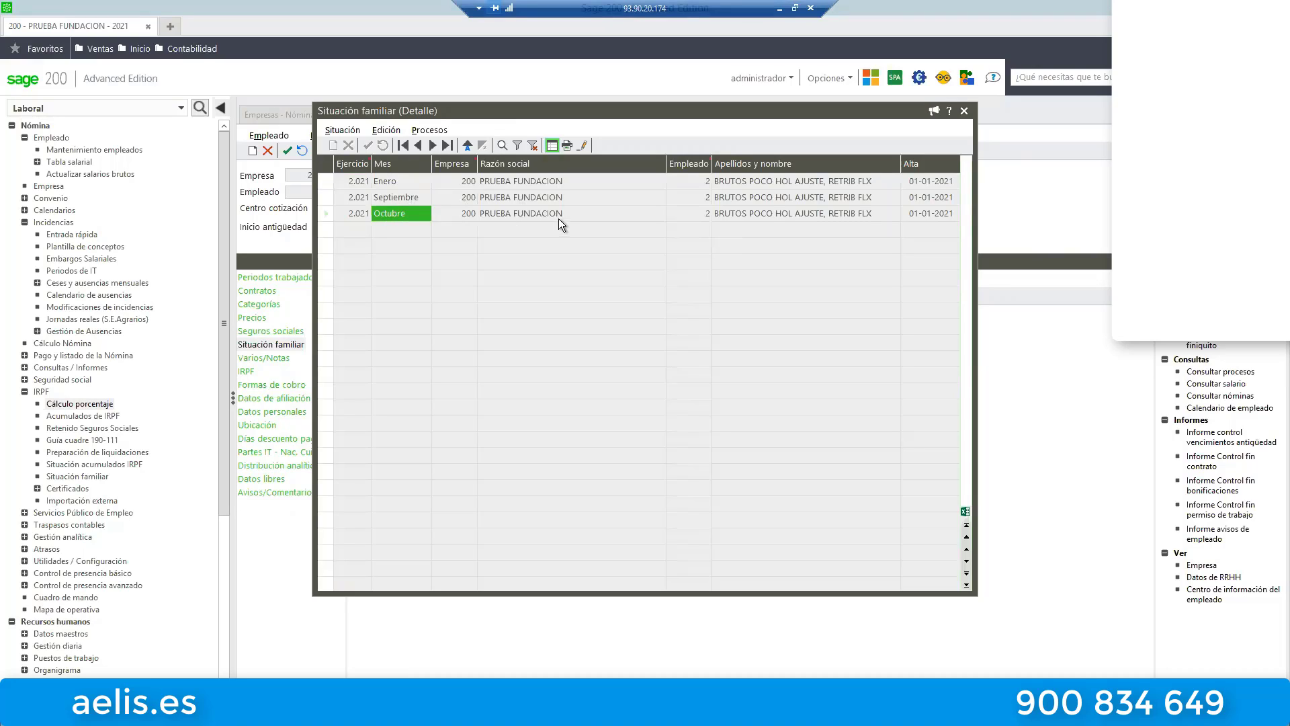
pyautogui.click(574, 212)
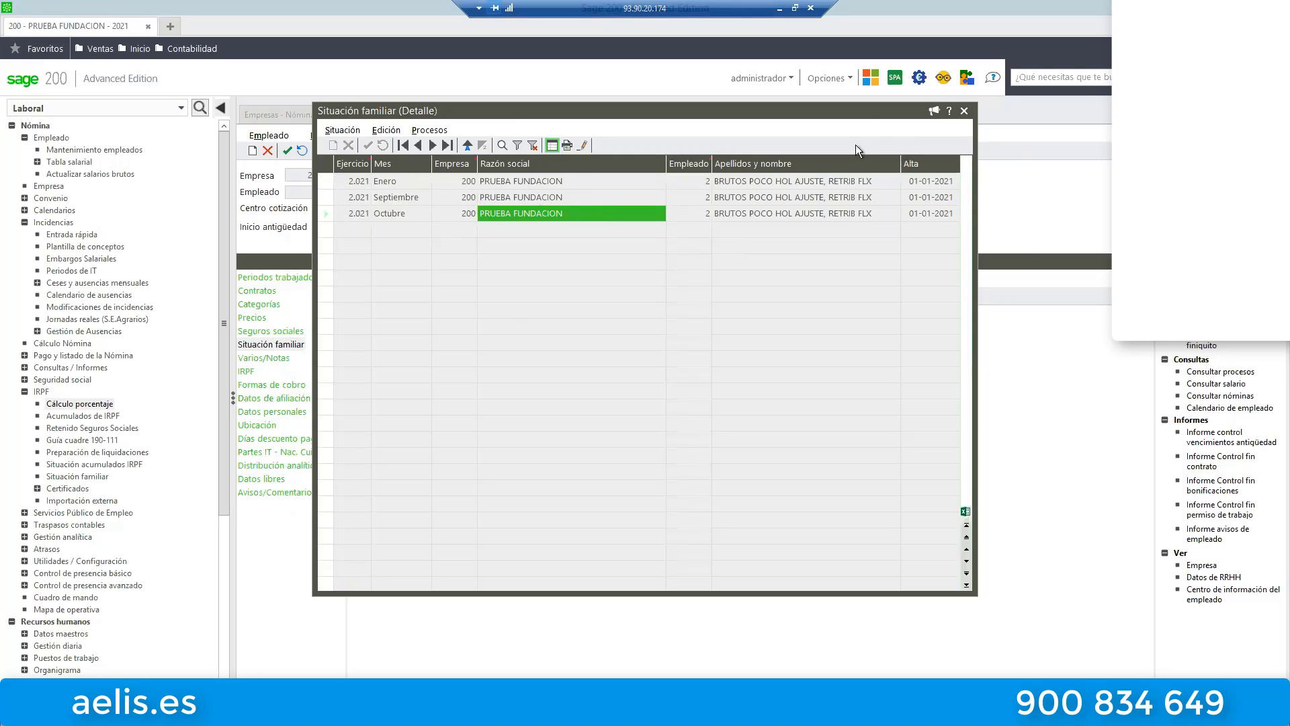
pyautogui.click(964, 111)
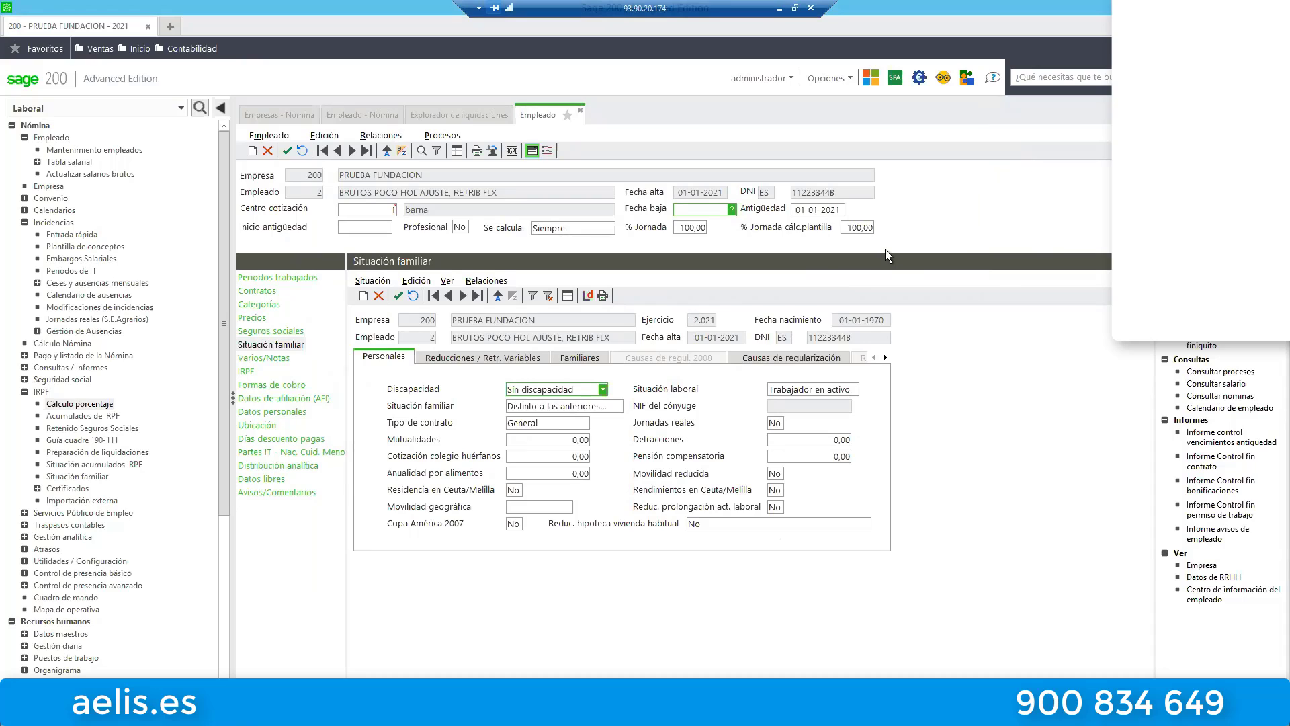
# - Close the employee record and open the modelo 111 settings in Mantenimiento de modelos a presentar
pyautogui.click(580, 111)
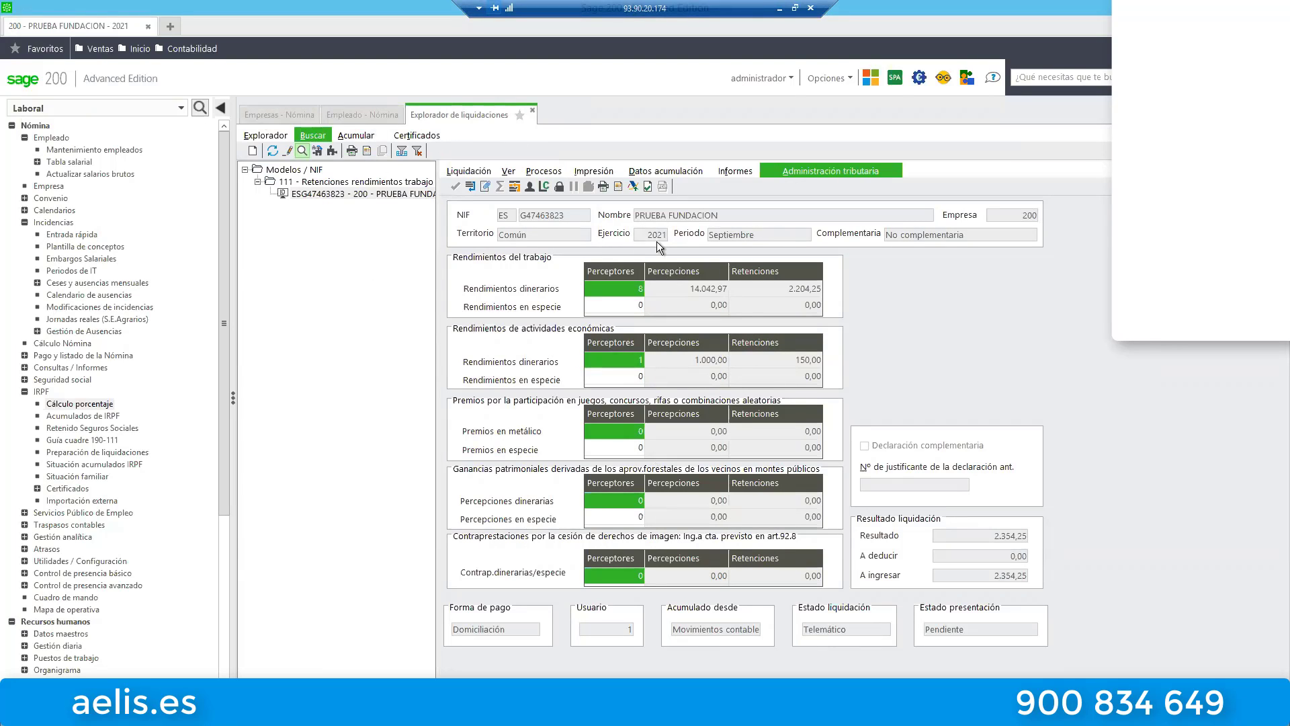
pyautogui.click(276, 116)
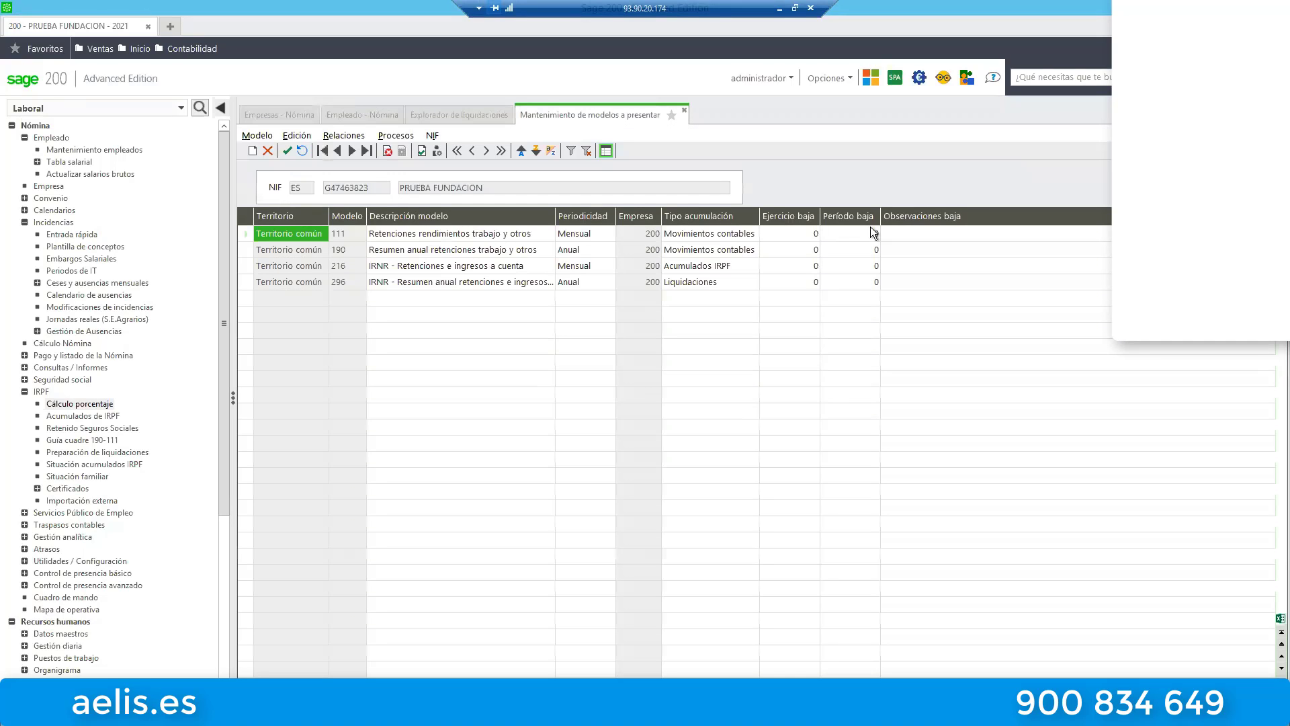
pyautogui.doubleClick(350, 232)
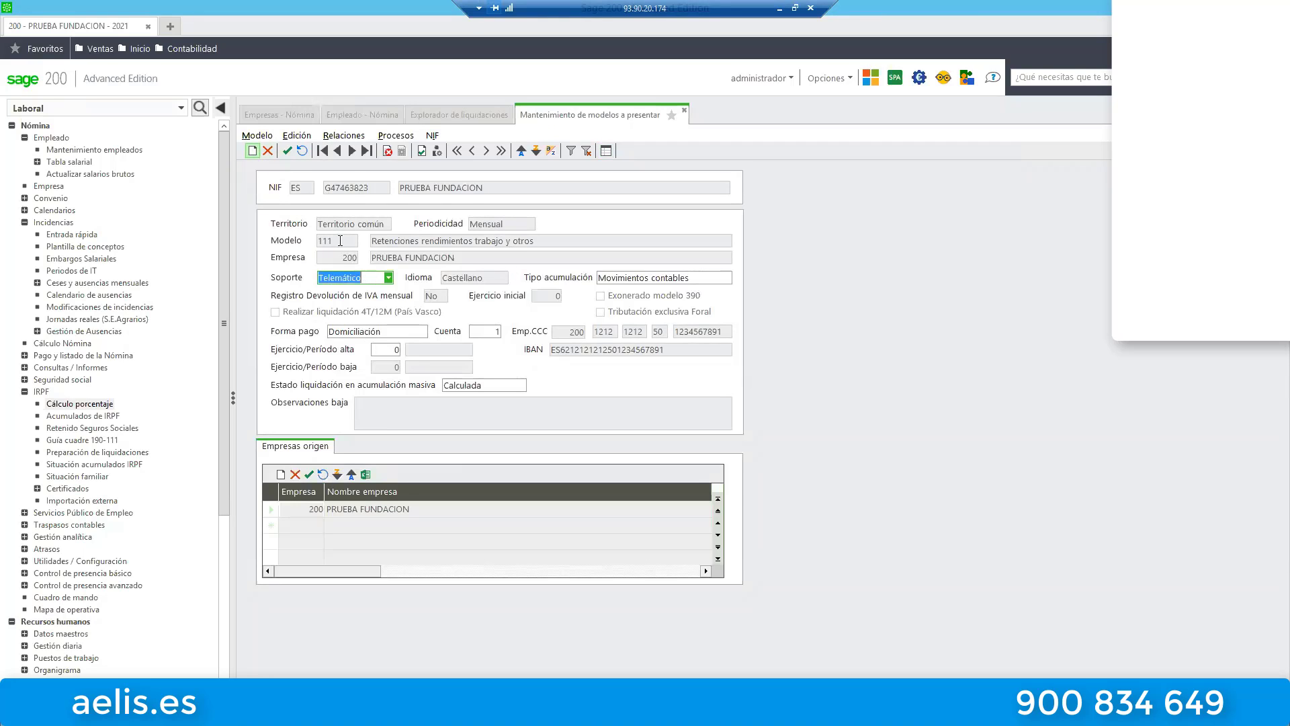
# - Review modelo 111's Periodicidad, Forma pago, Cuenta and Soporte settings
pyautogui.click(498, 226)
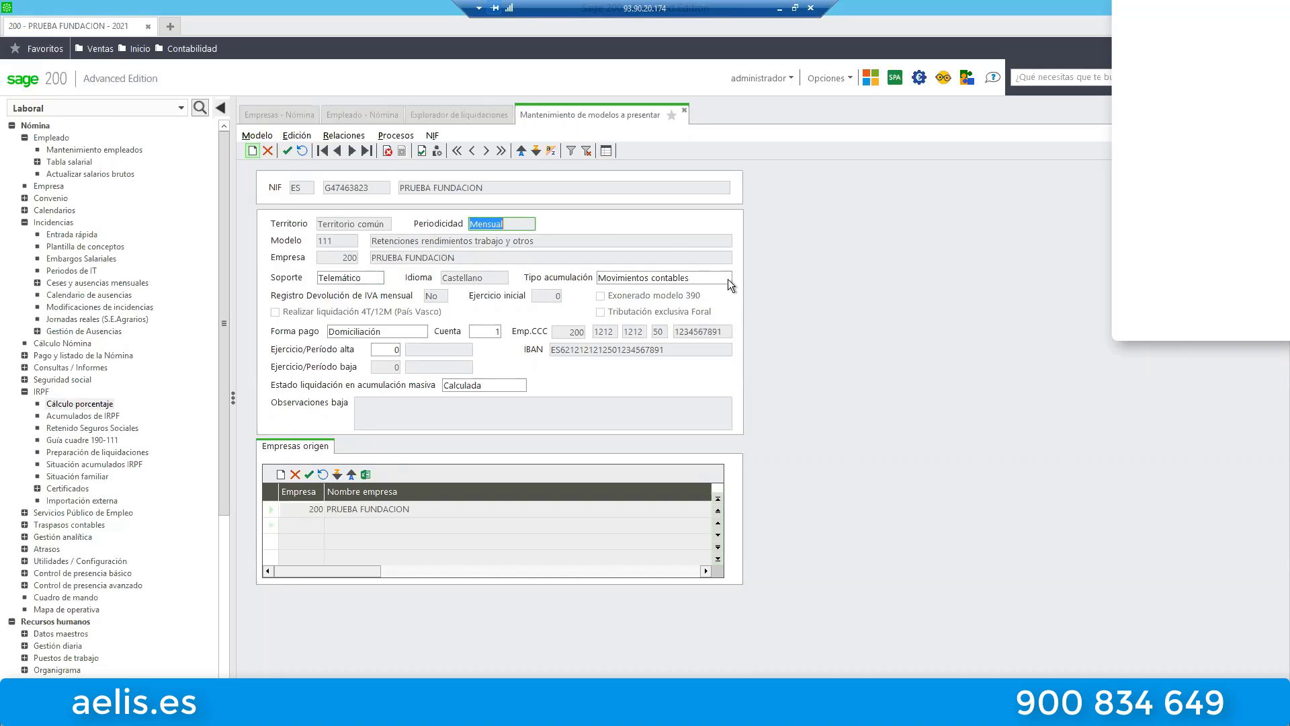
pyautogui.click(382, 333)
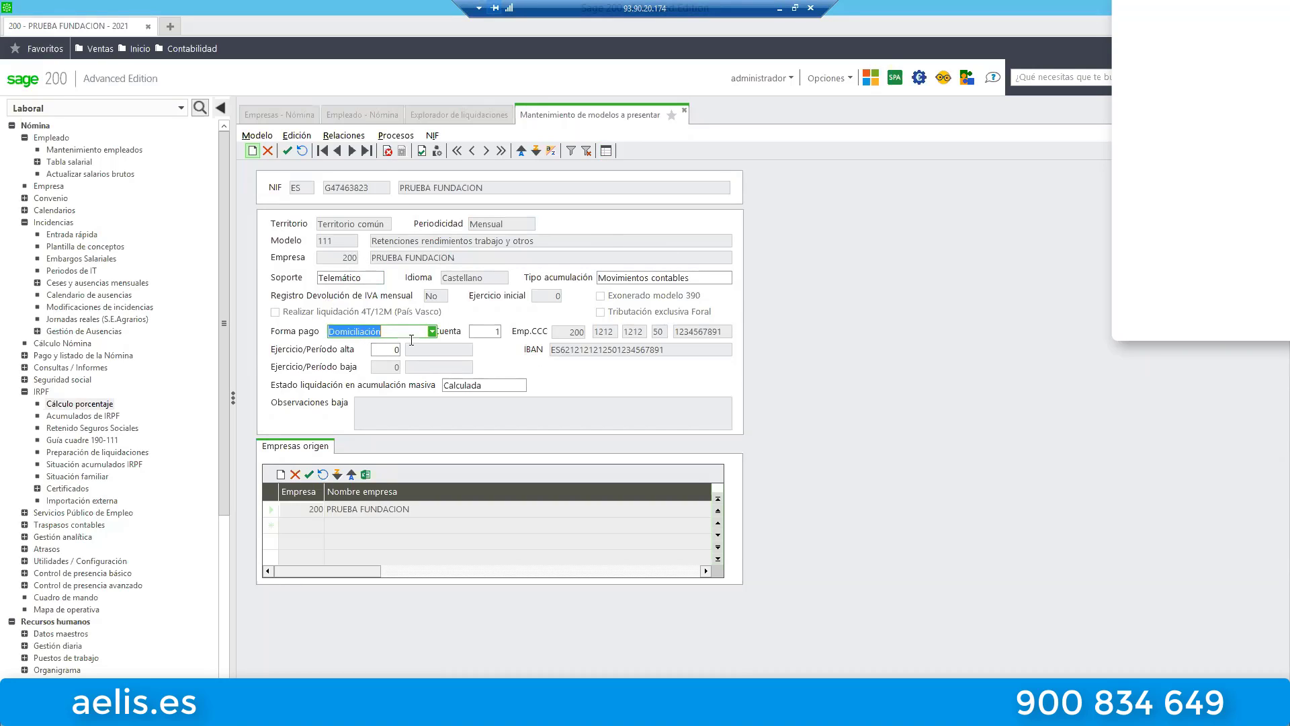
pyautogui.press('Tab')
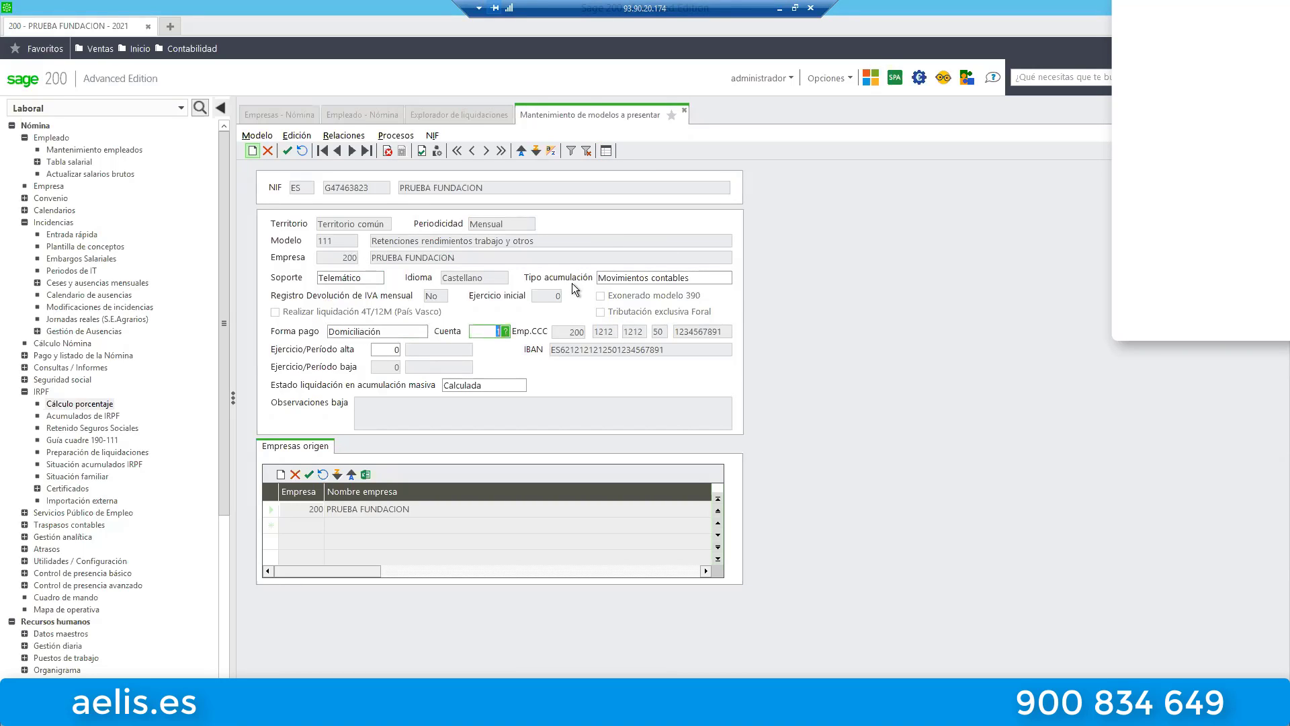
pyautogui.click(349, 277)
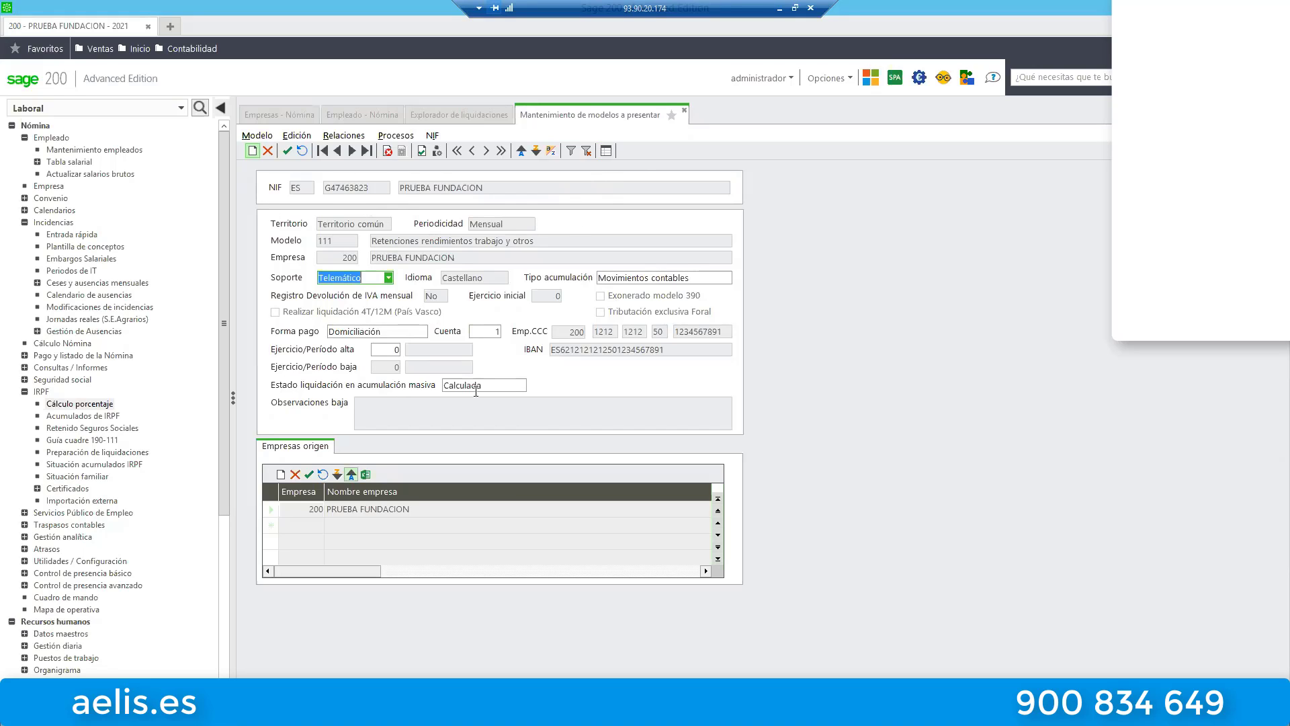
# - Show the models to file as a list and review the lines for modelos 190, 216 and 296
pyautogui.click(606, 151)
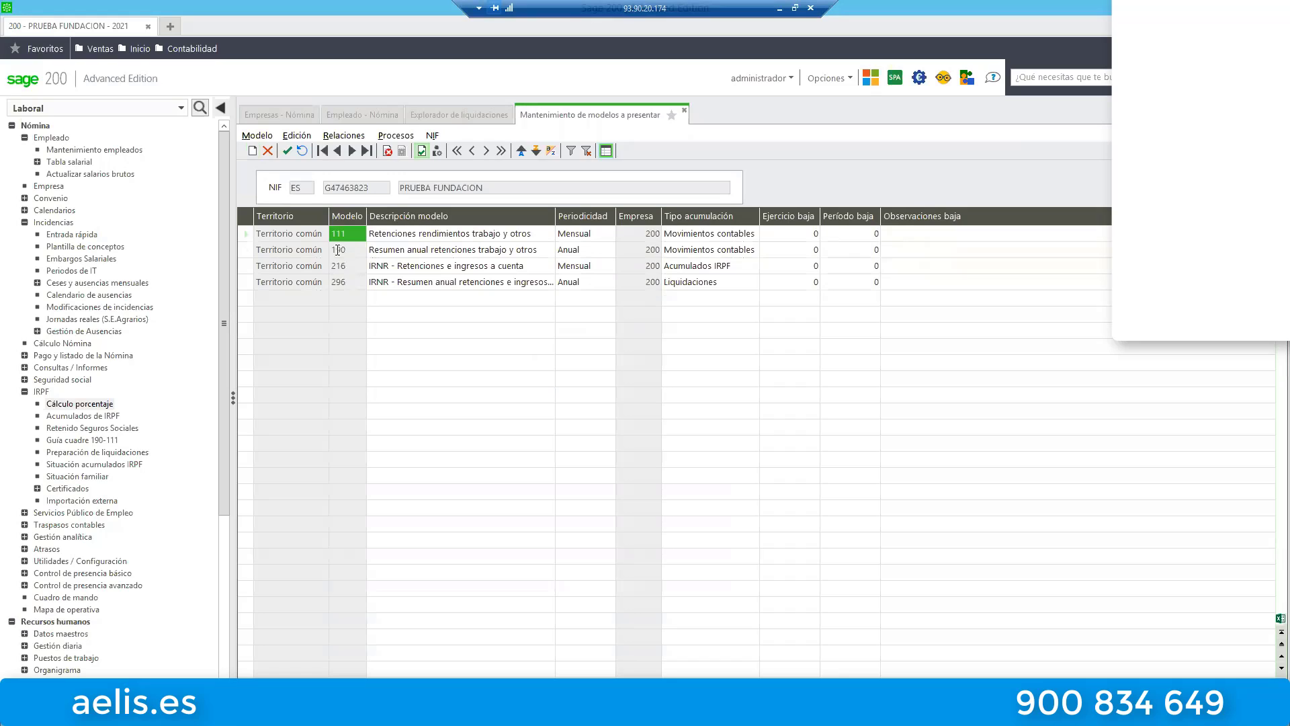
pyautogui.press('Down')
pyautogui.click(393, 249)
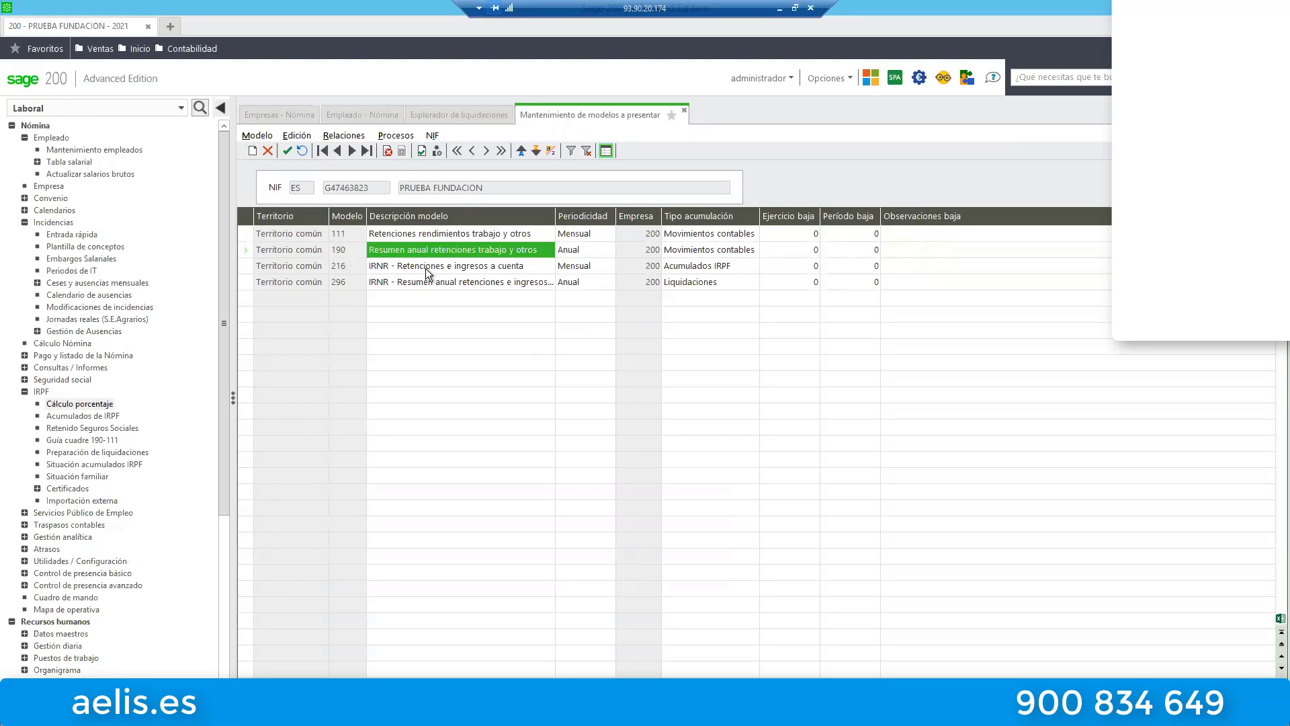
pyautogui.click(385, 268)
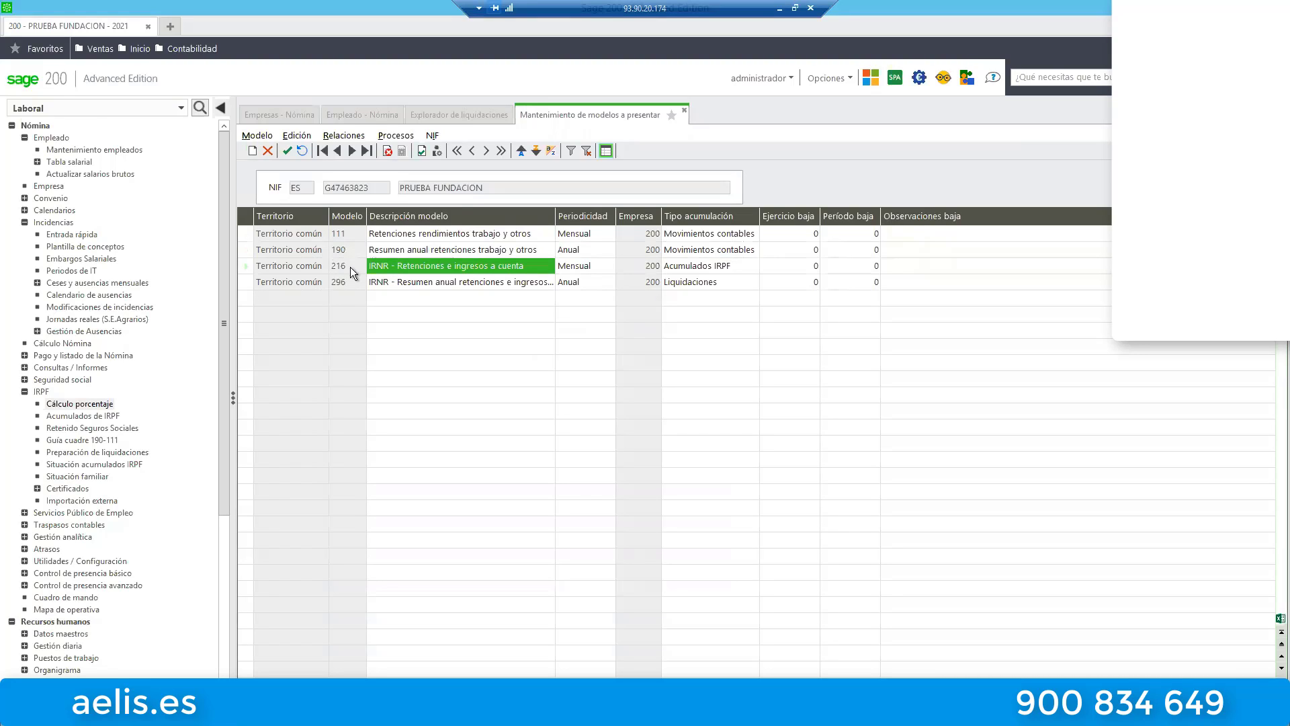
pyautogui.click(388, 282)
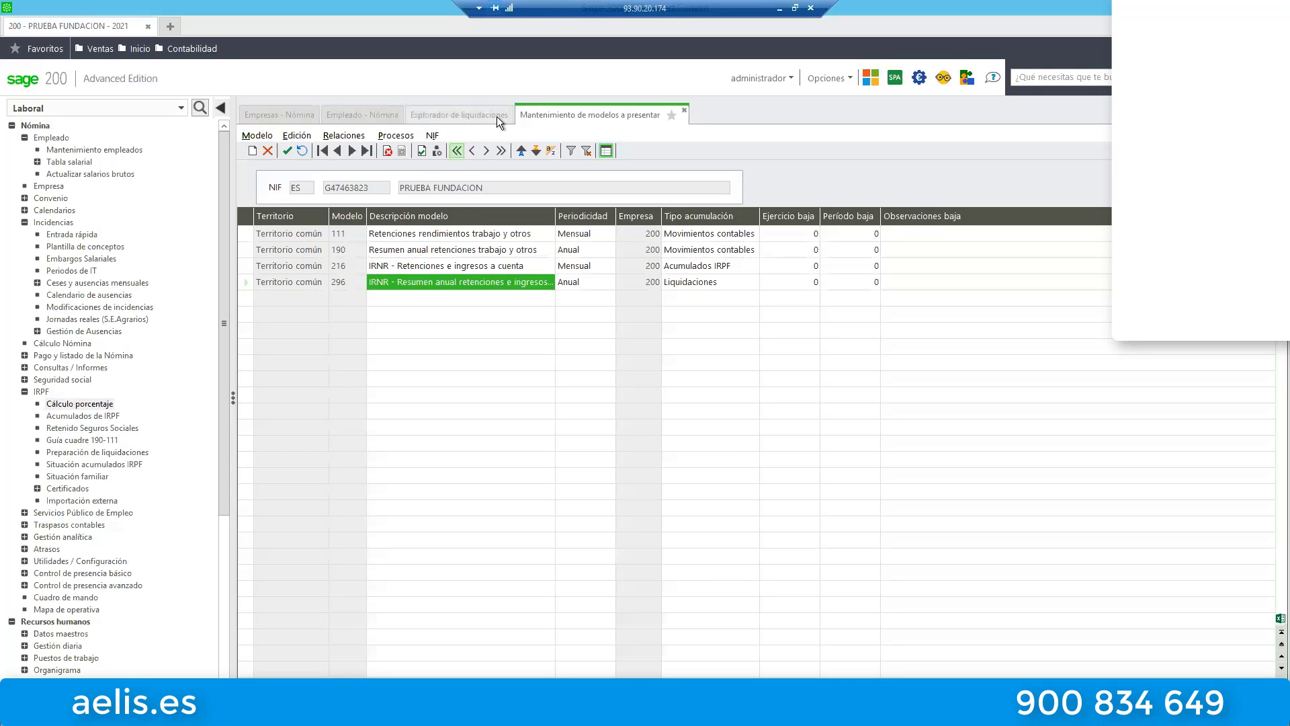
# - Open company 200's Nómina IRPF settings, check the Regularizar option and close the company record
pyautogui.click(279, 113)
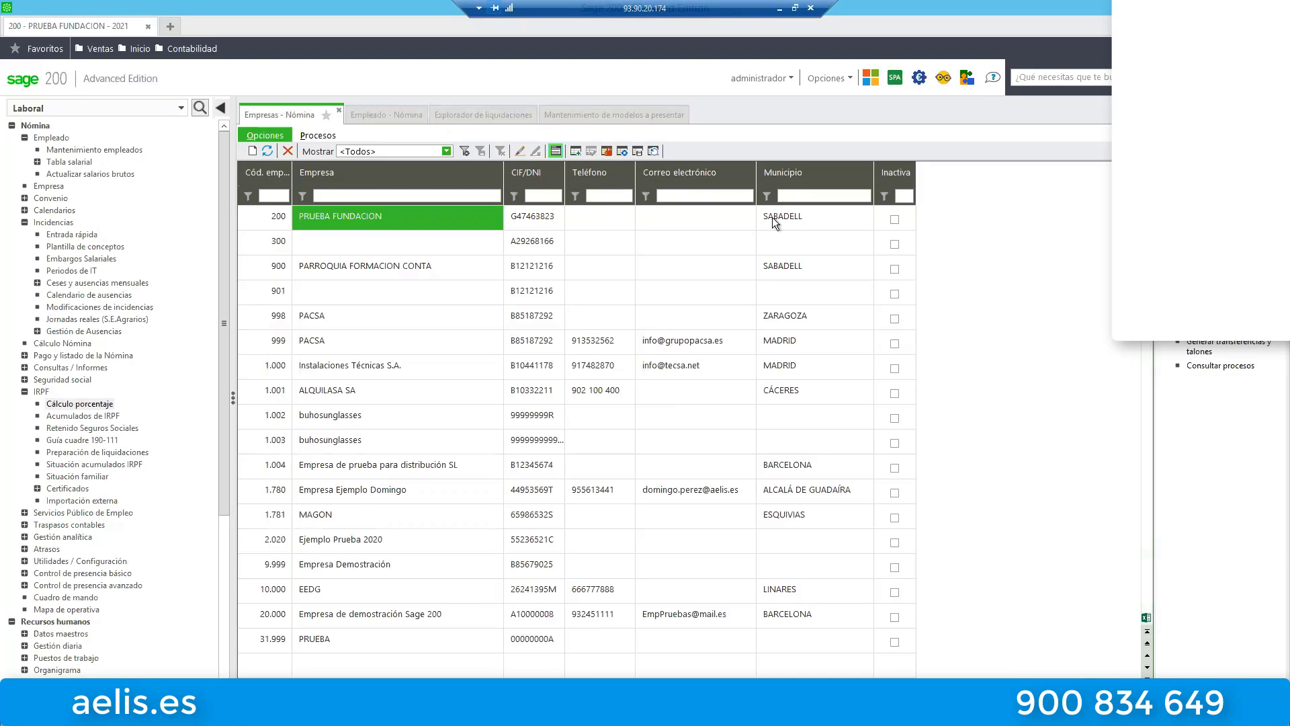
pyautogui.doubleClick(344, 210)
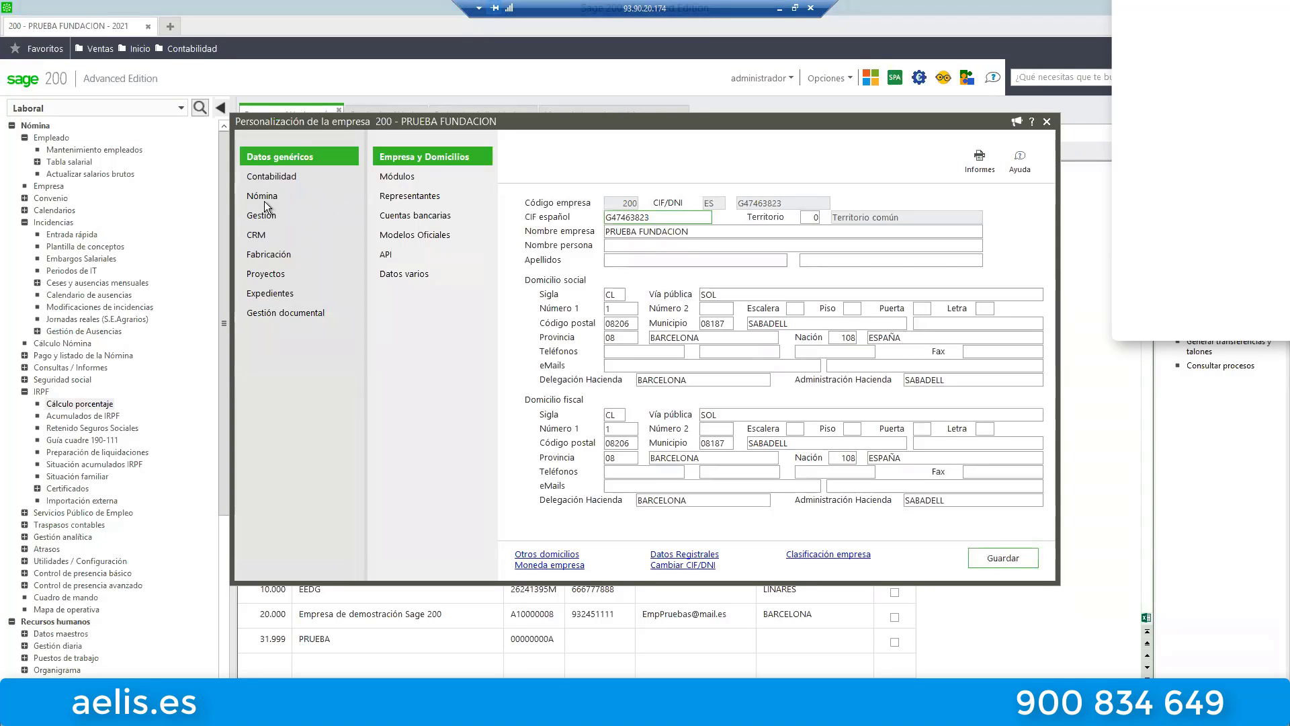
pyautogui.click(265, 196)
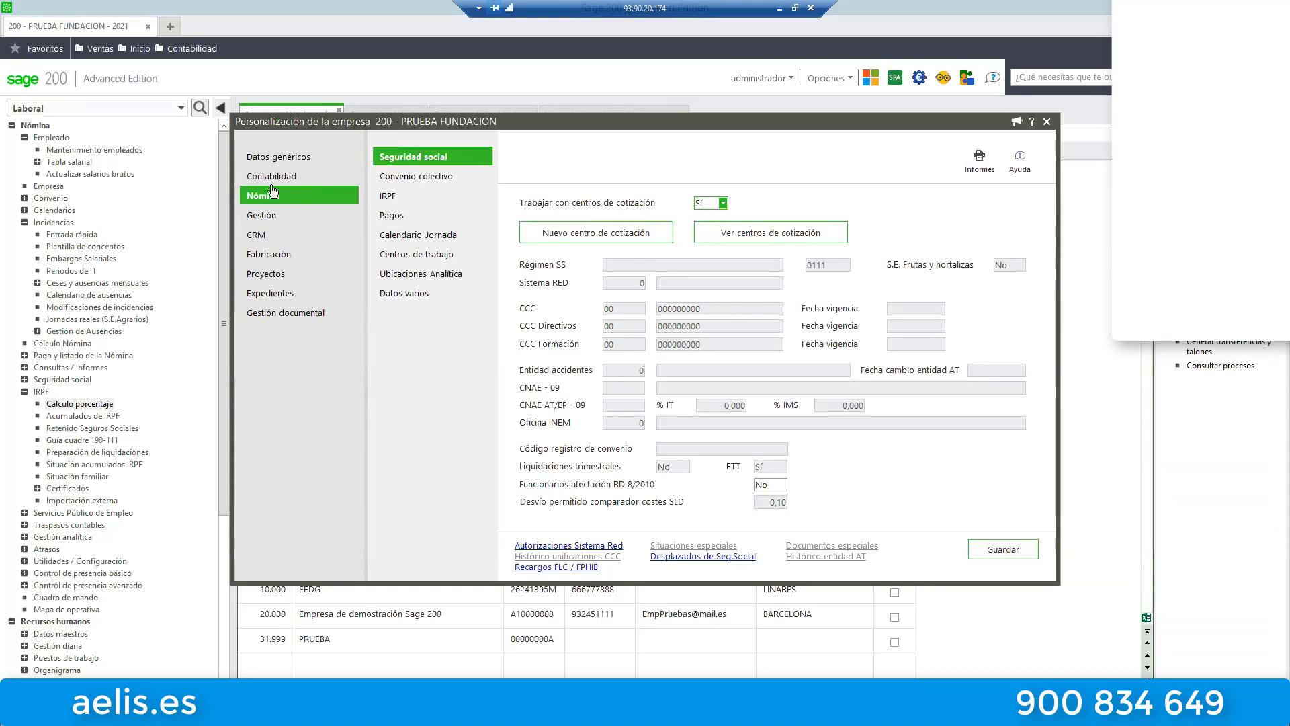
pyautogui.click(389, 199)
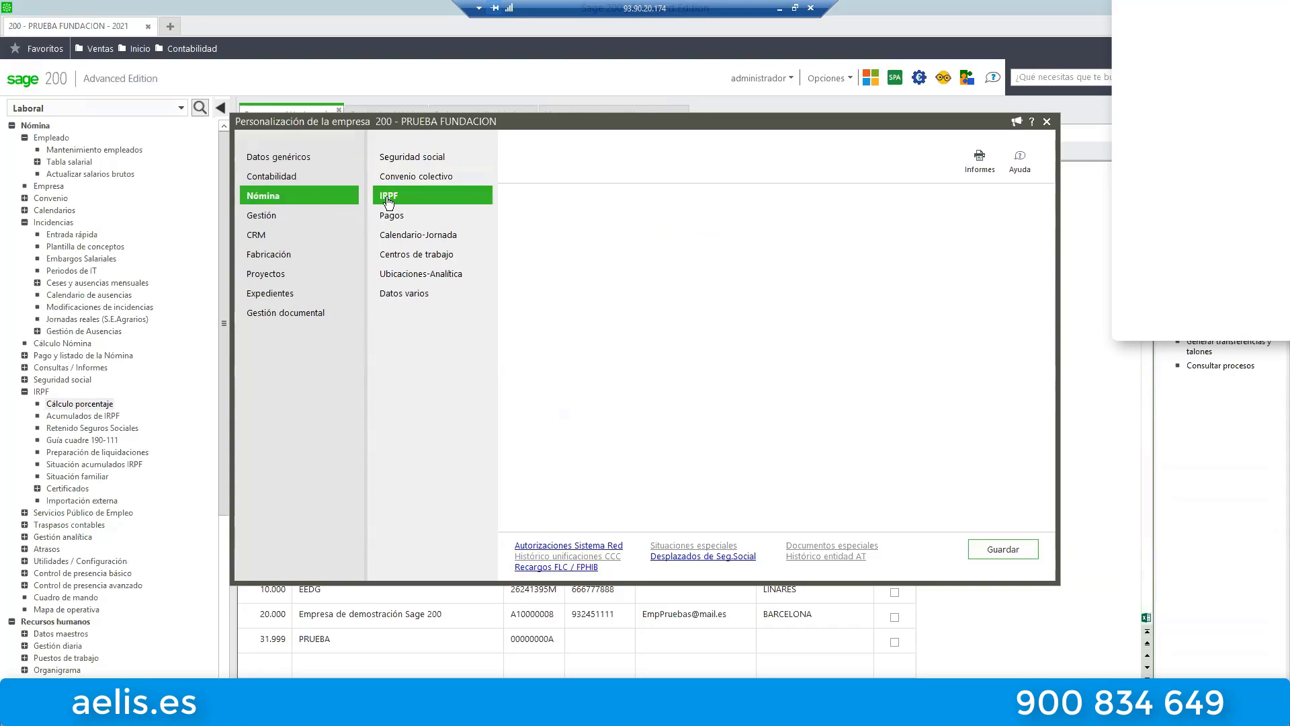
pyautogui.click(698, 245)
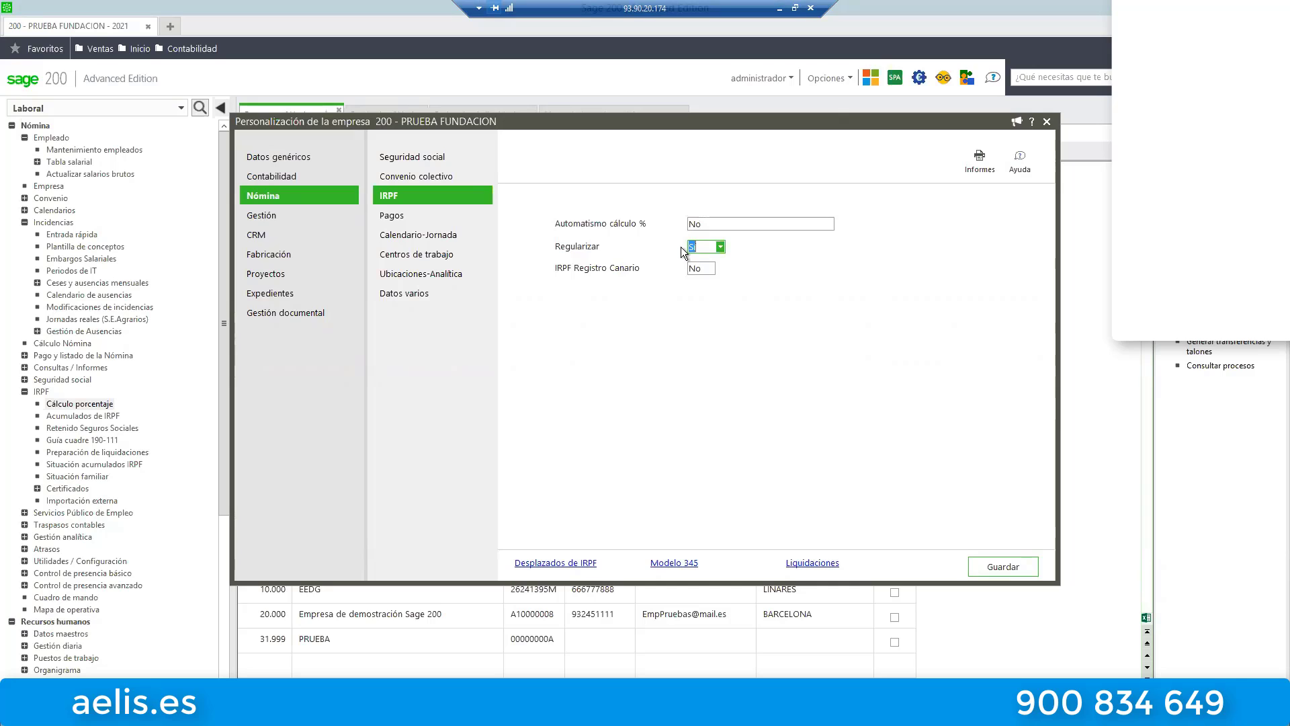
pyautogui.click(507, 148)
pyautogui.click(1046, 123)
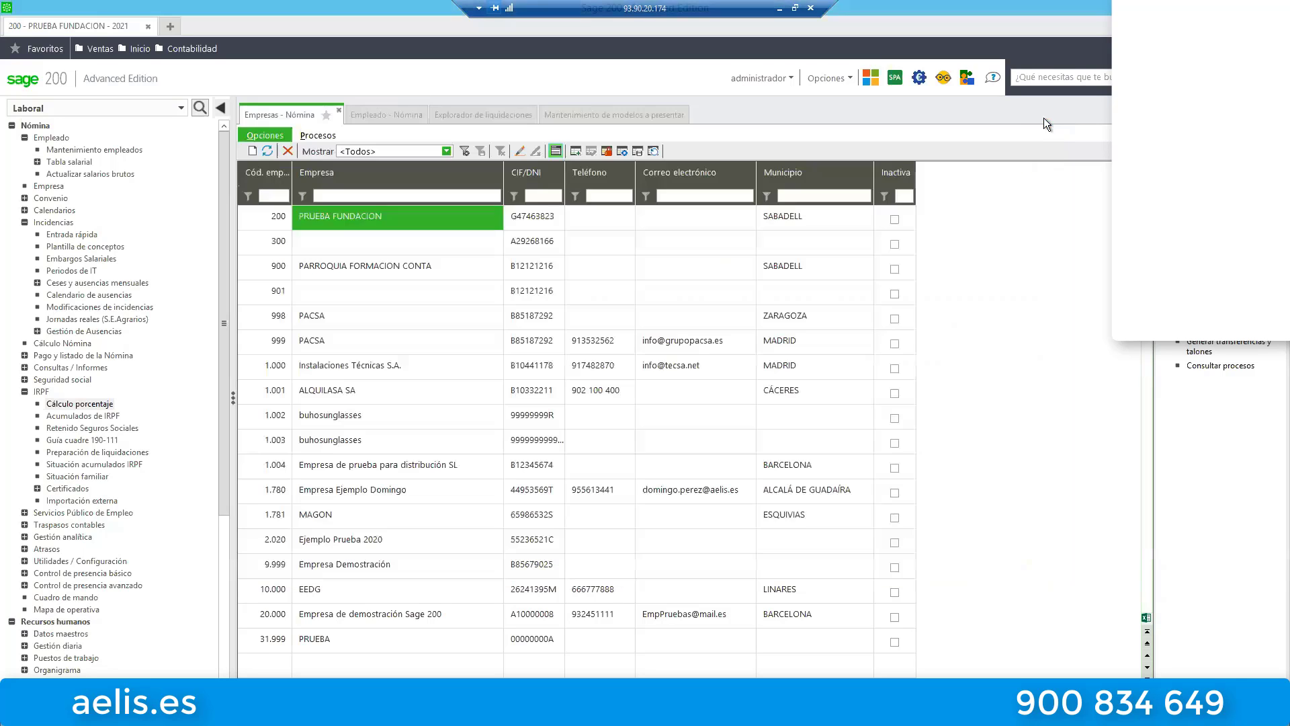
# - Open Acumulados de IRPF for employee 1 and check the Enero base and Retenido amounts
pyautogui.click(94, 416)
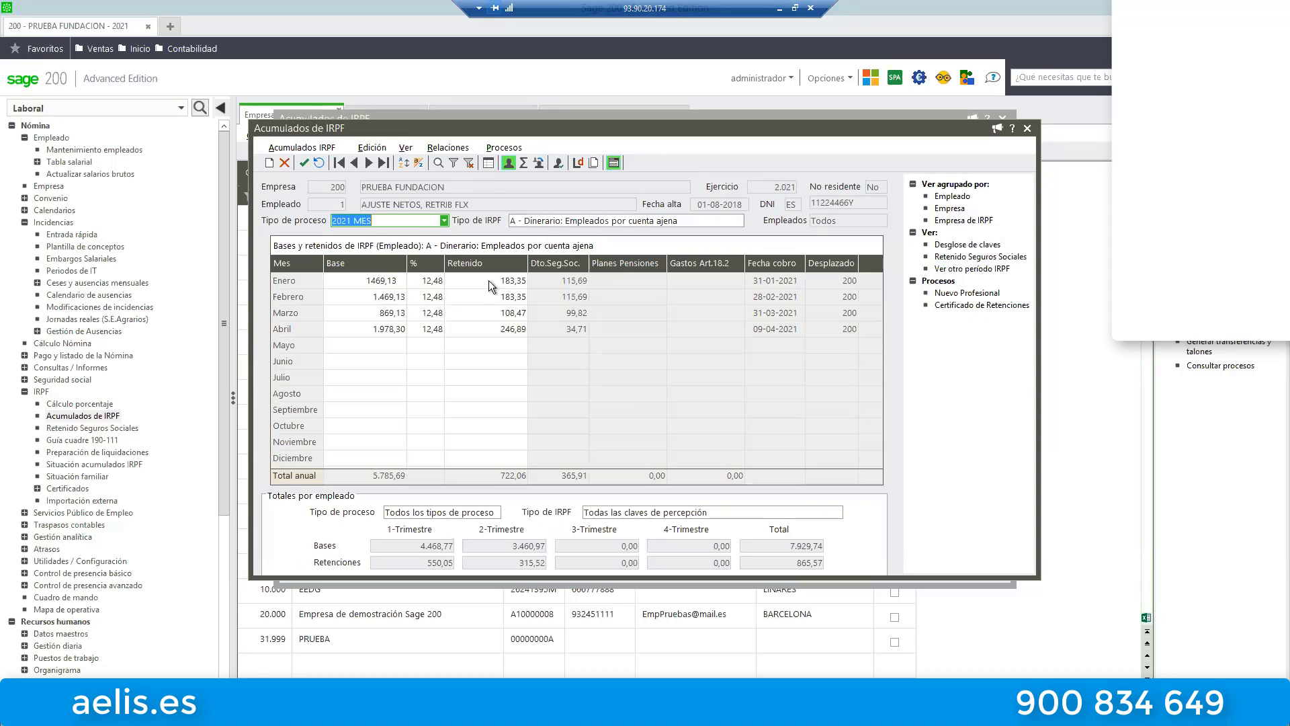
pyautogui.click(387, 282)
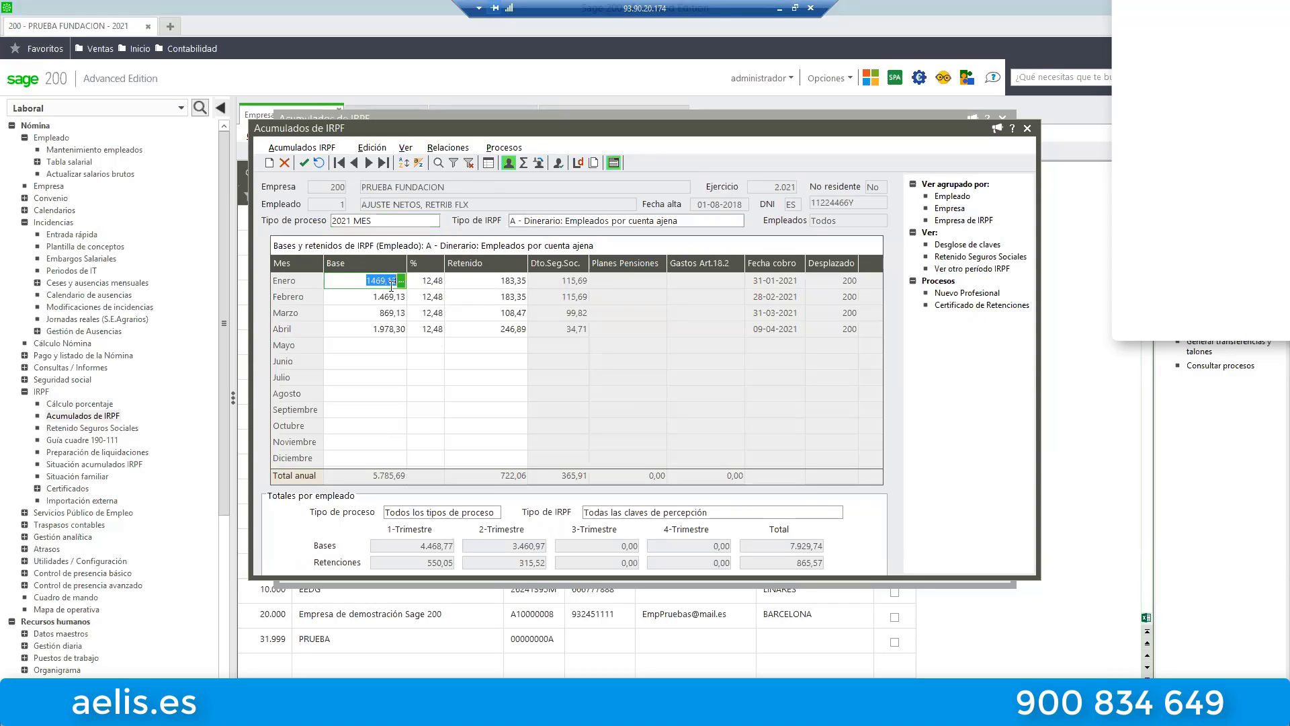
pyautogui.press('Tab')
pyautogui.press('Tab')
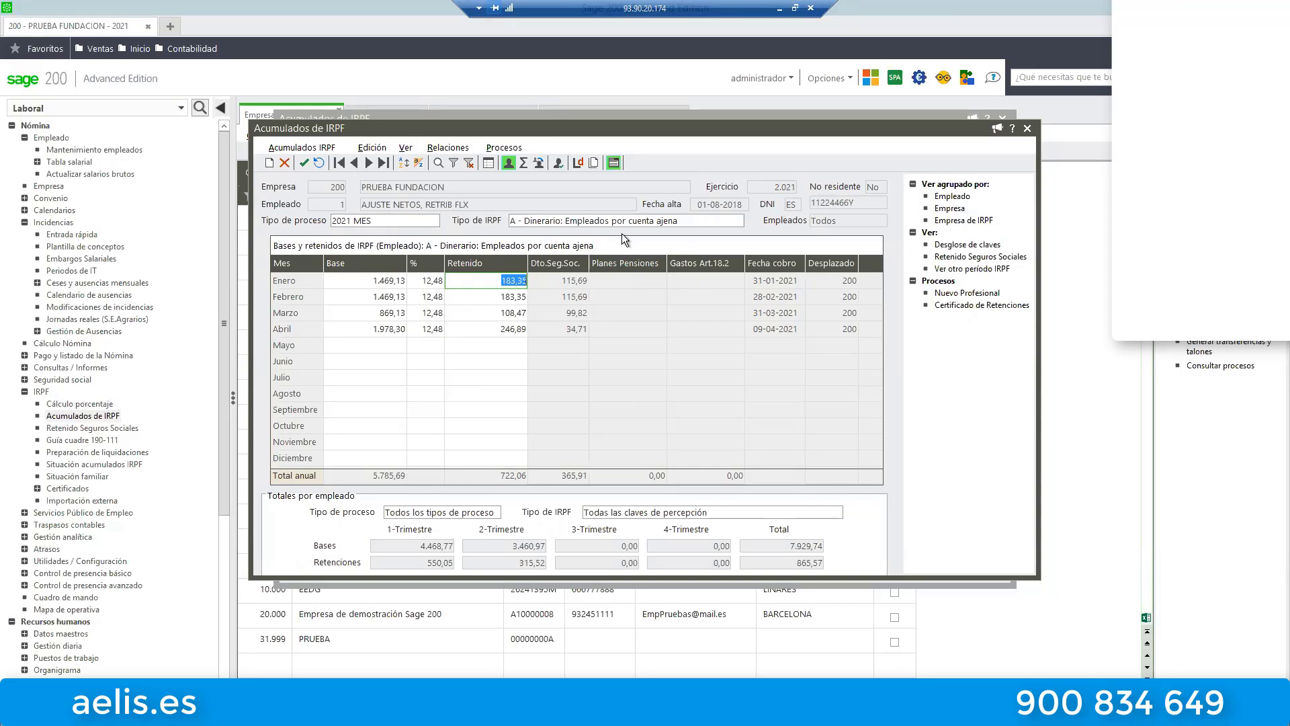
# - Go to employee 1's accumulated record with the 01-05-2021 start date, check Mayo and Agosto, and close the window
pyautogui.click(369, 163)
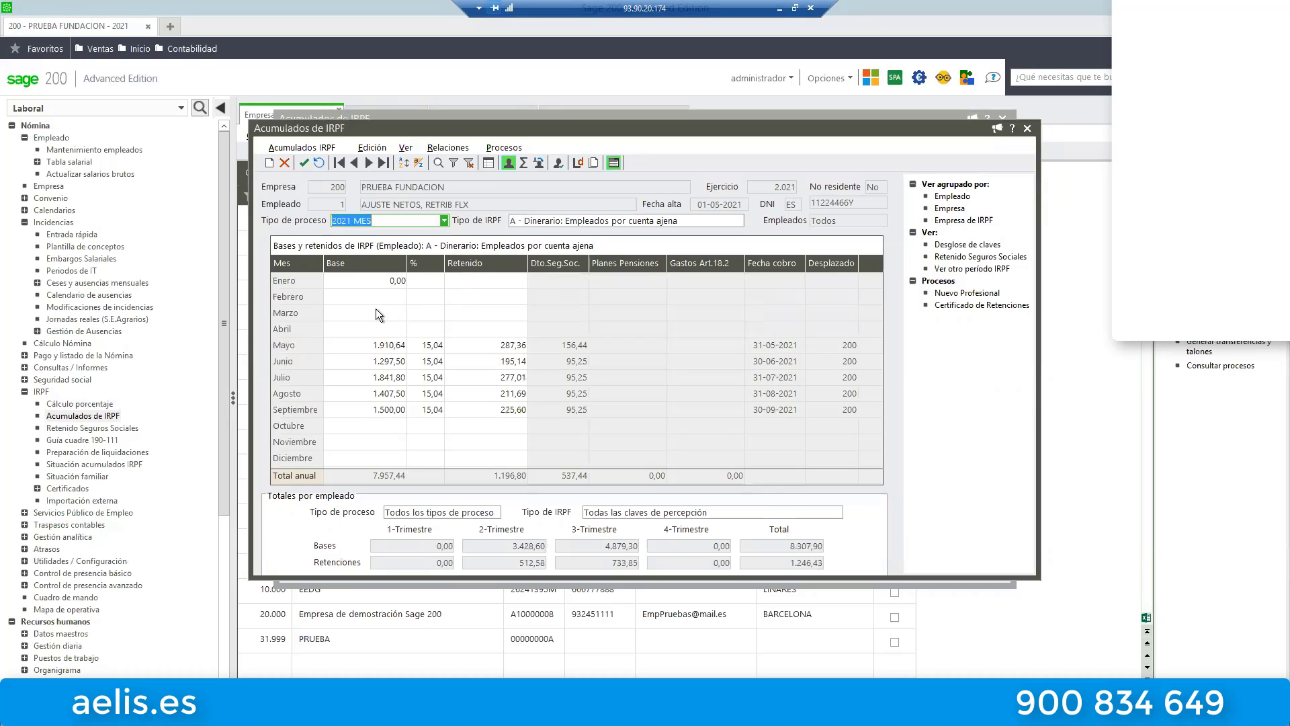
pyautogui.click(360, 344)
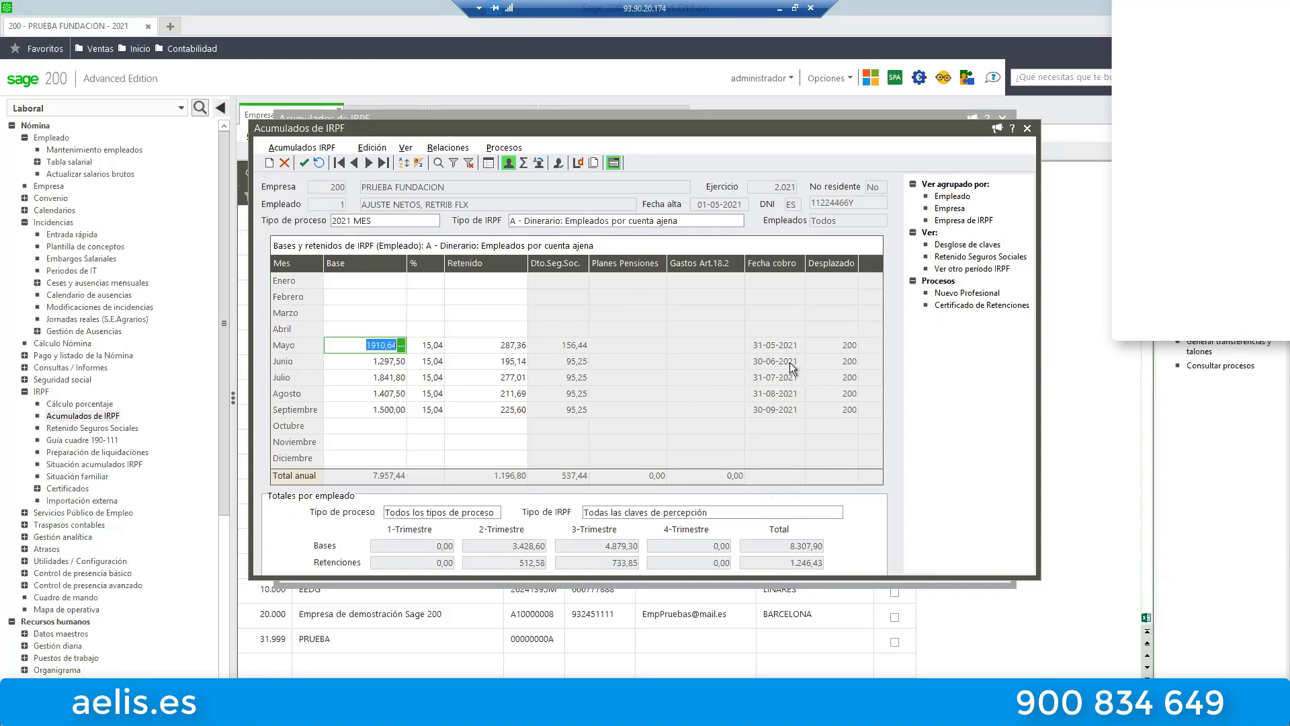
pyautogui.click(374, 395)
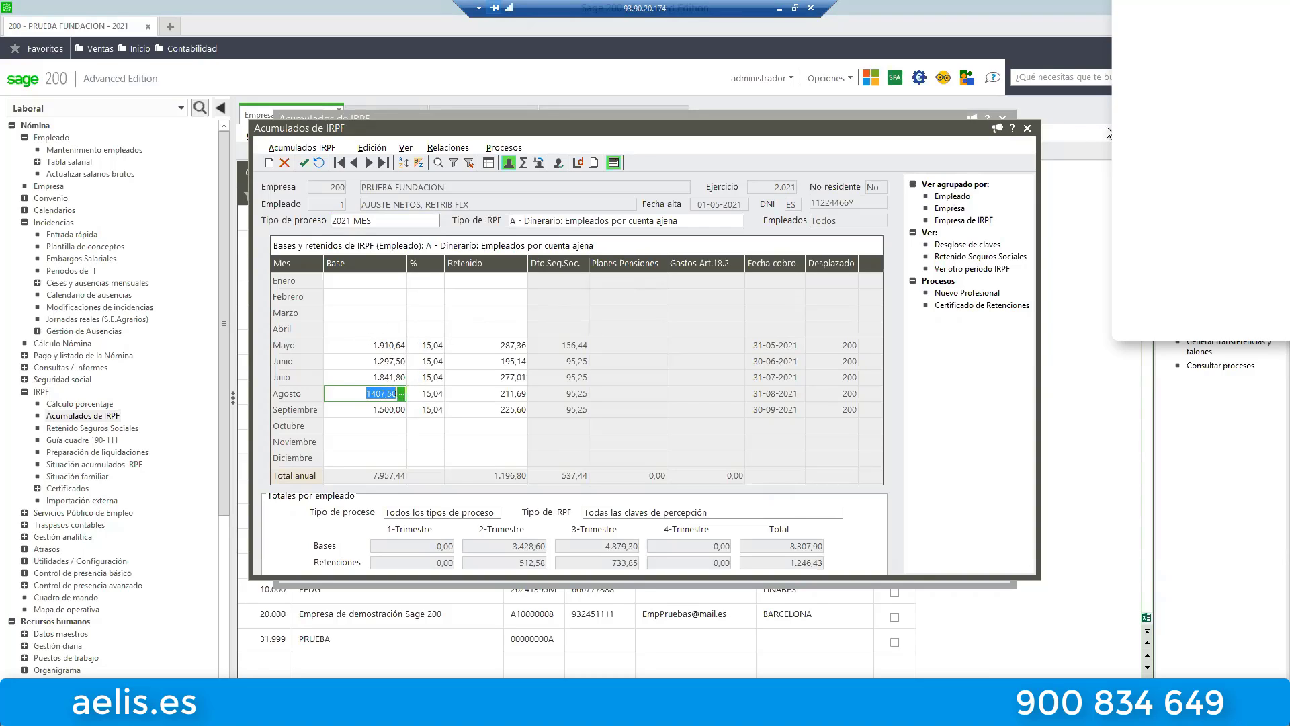
pyautogui.click(1026, 129)
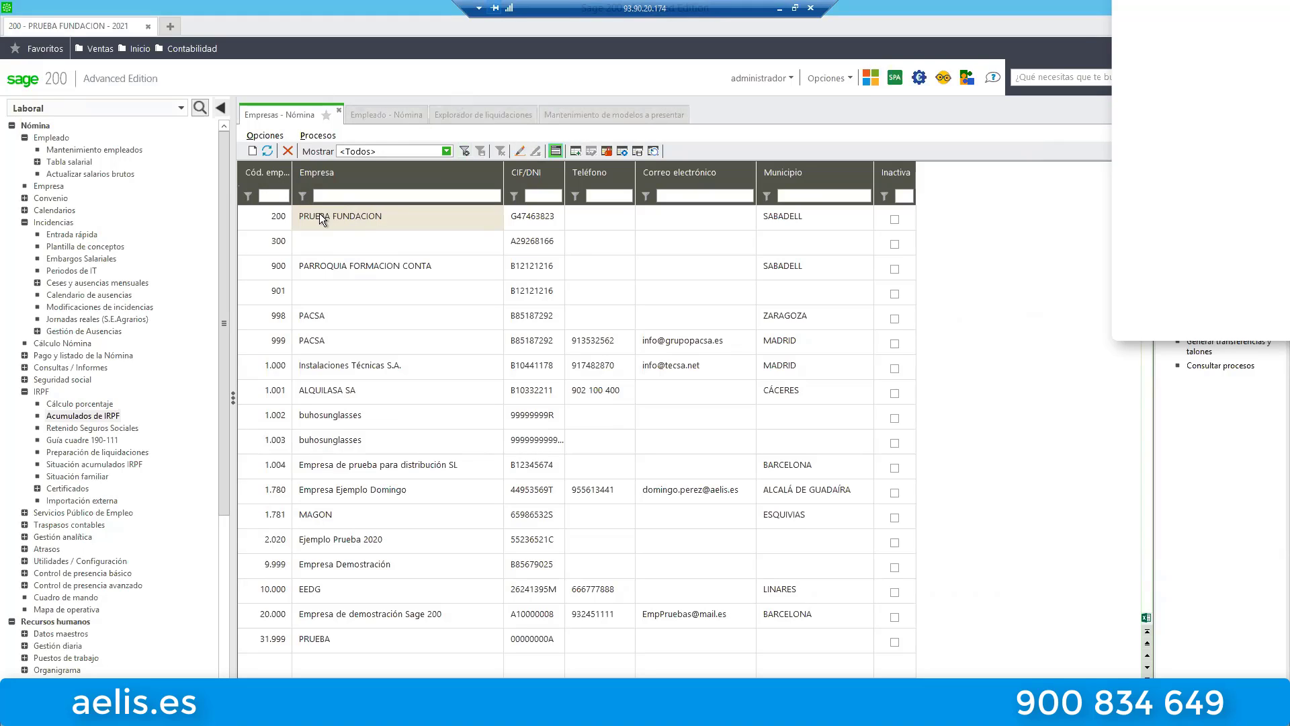
# - Open company 200's IRPF Liquidaciones list and open the Septiembre 2021 modelo 111 settlement
pyautogui.click(336, 216)
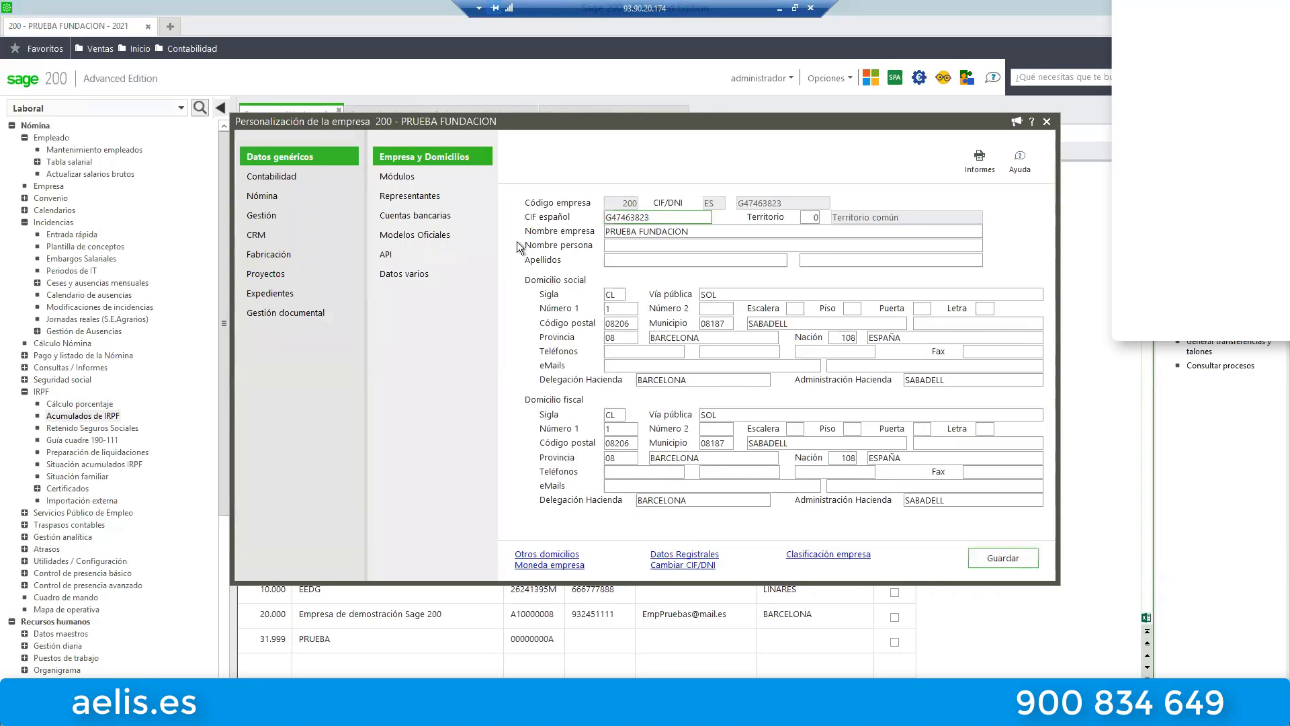
pyautogui.click(267, 195)
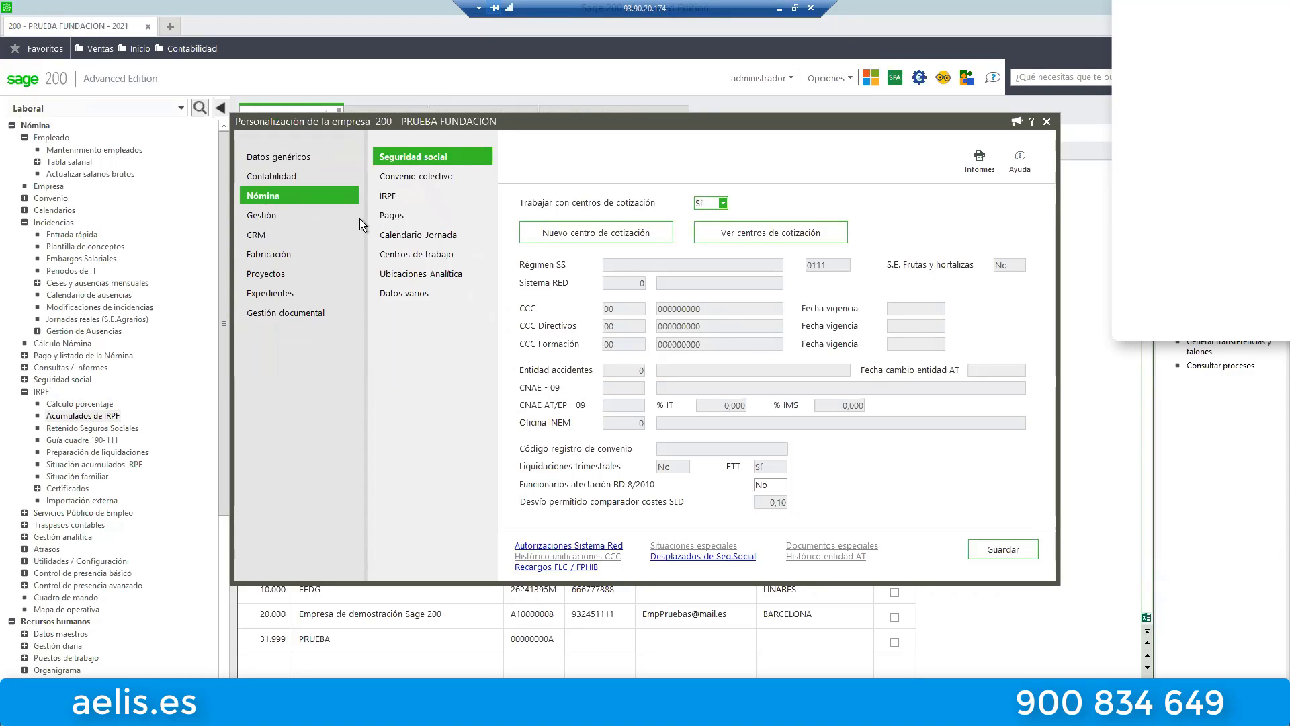
pyautogui.click(390, 200)
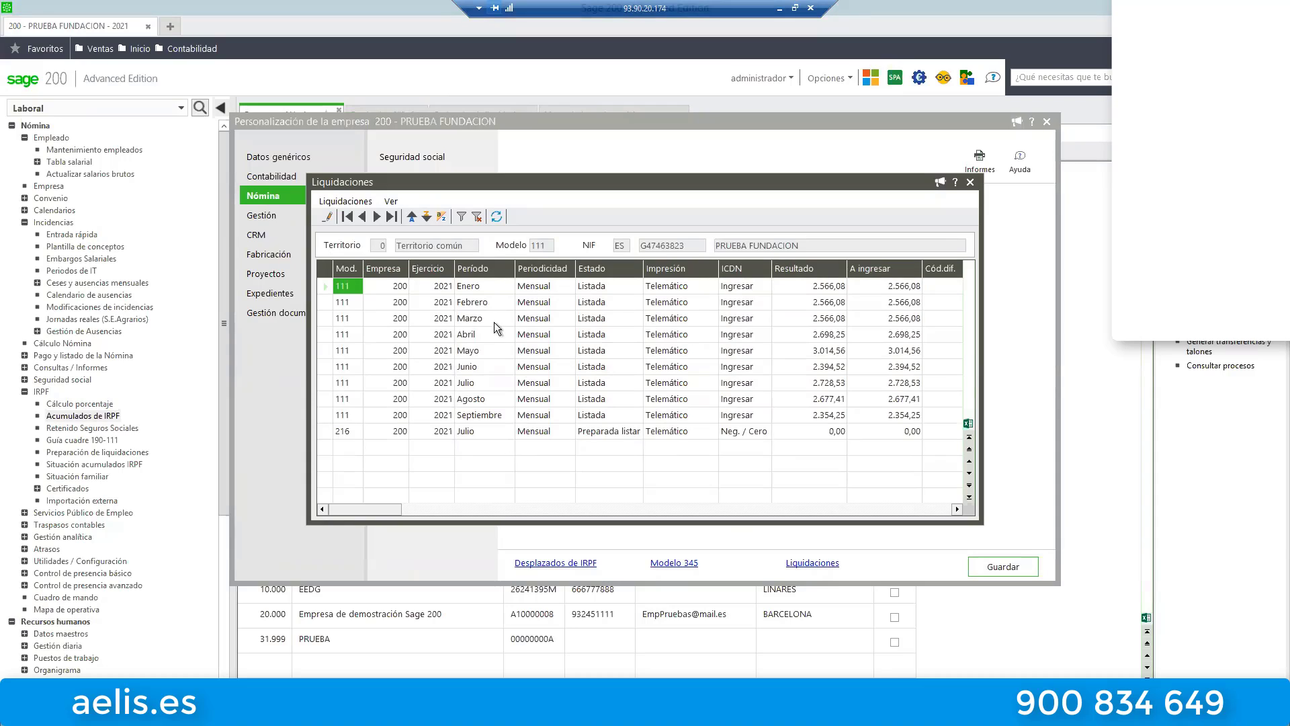
pyautogui.click(477, 285)
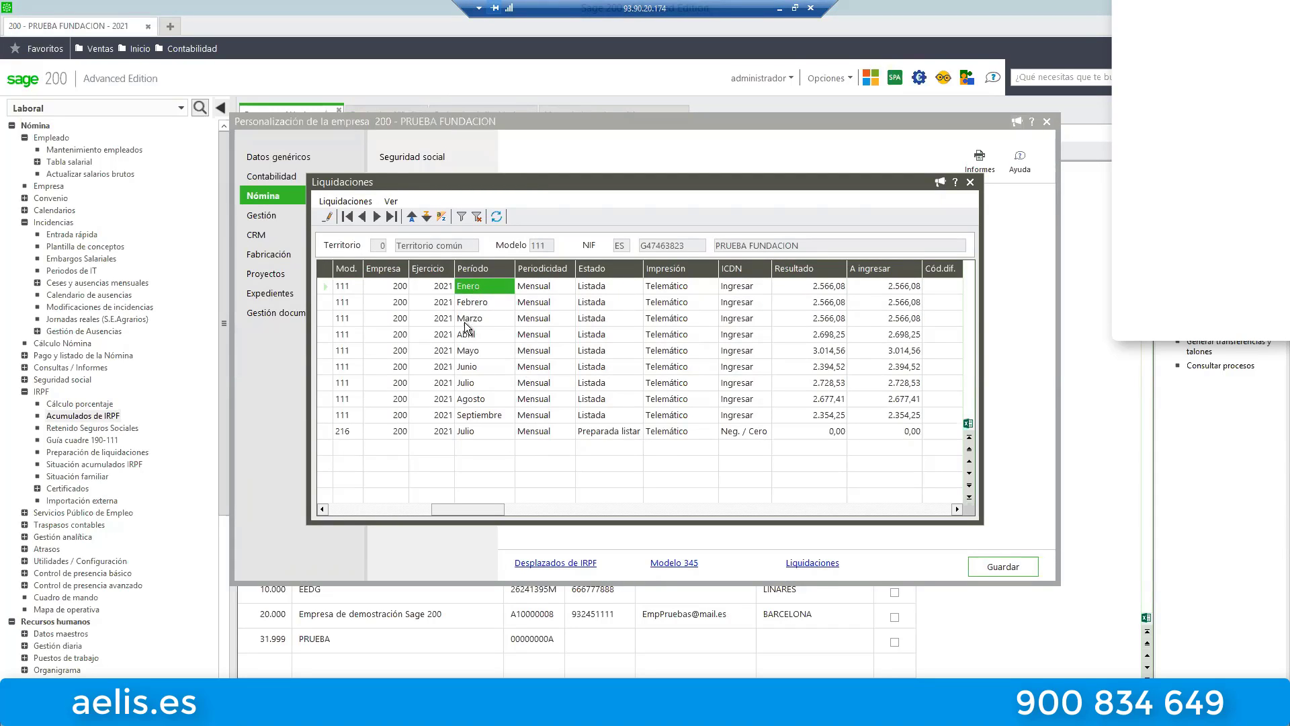
pyautogui.click(474, 416)
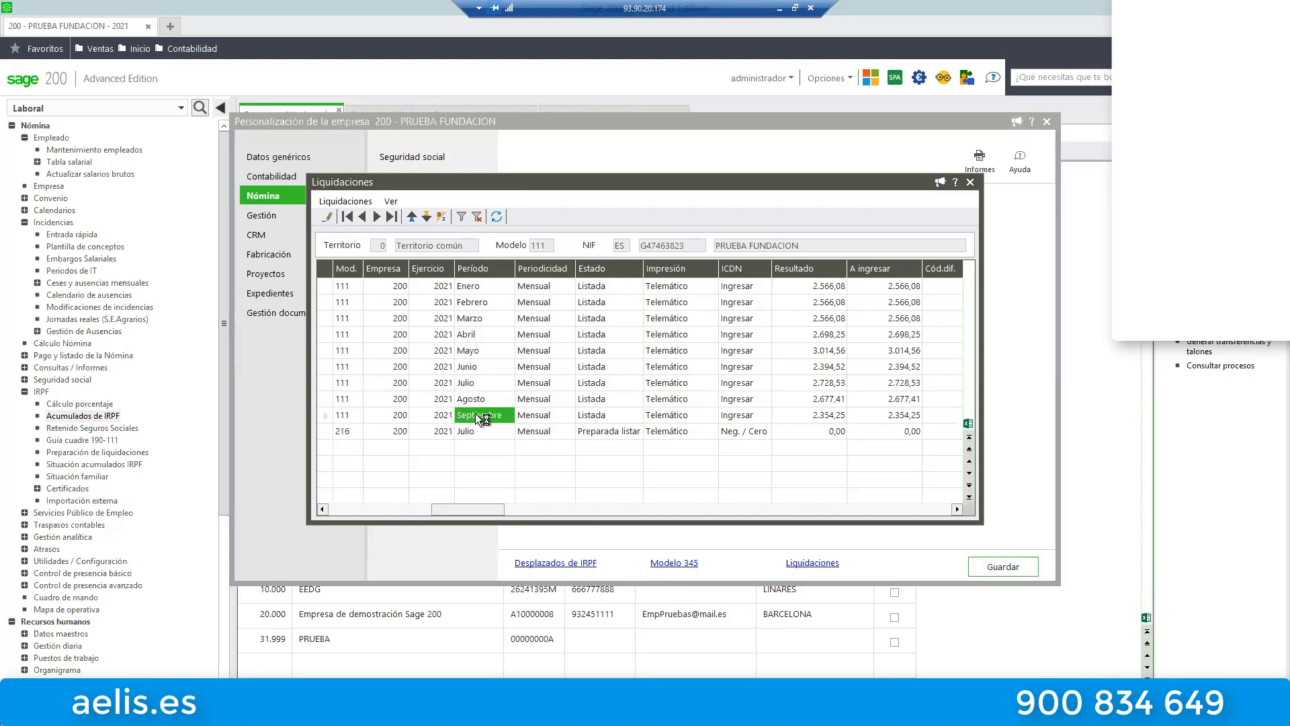
pyautogui.doubleClick(522, 420)
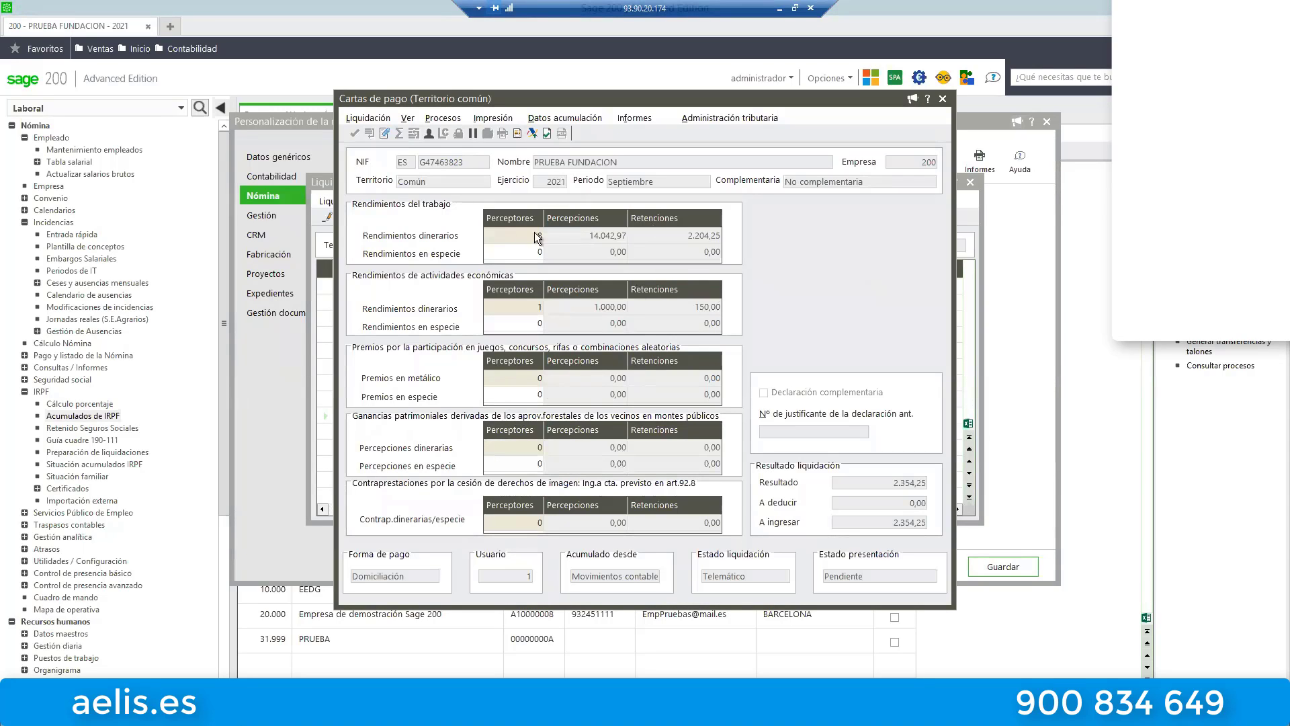
# - Open the settlement's Detalle de perceptores IRPF and compare the Origen and Origen periodo of employee 9's lines
pyautogui.click(439, 119)
pyautogui.click(465, 149)
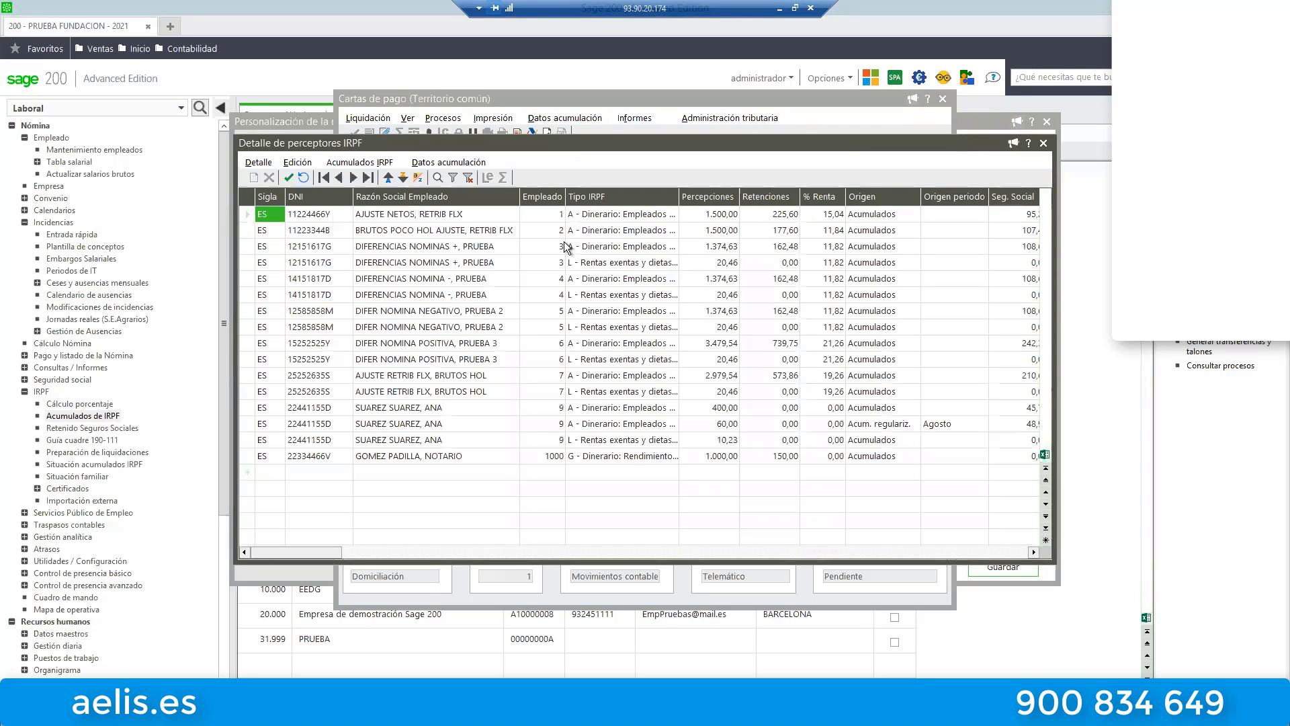
pyautogui.click(871, 427)
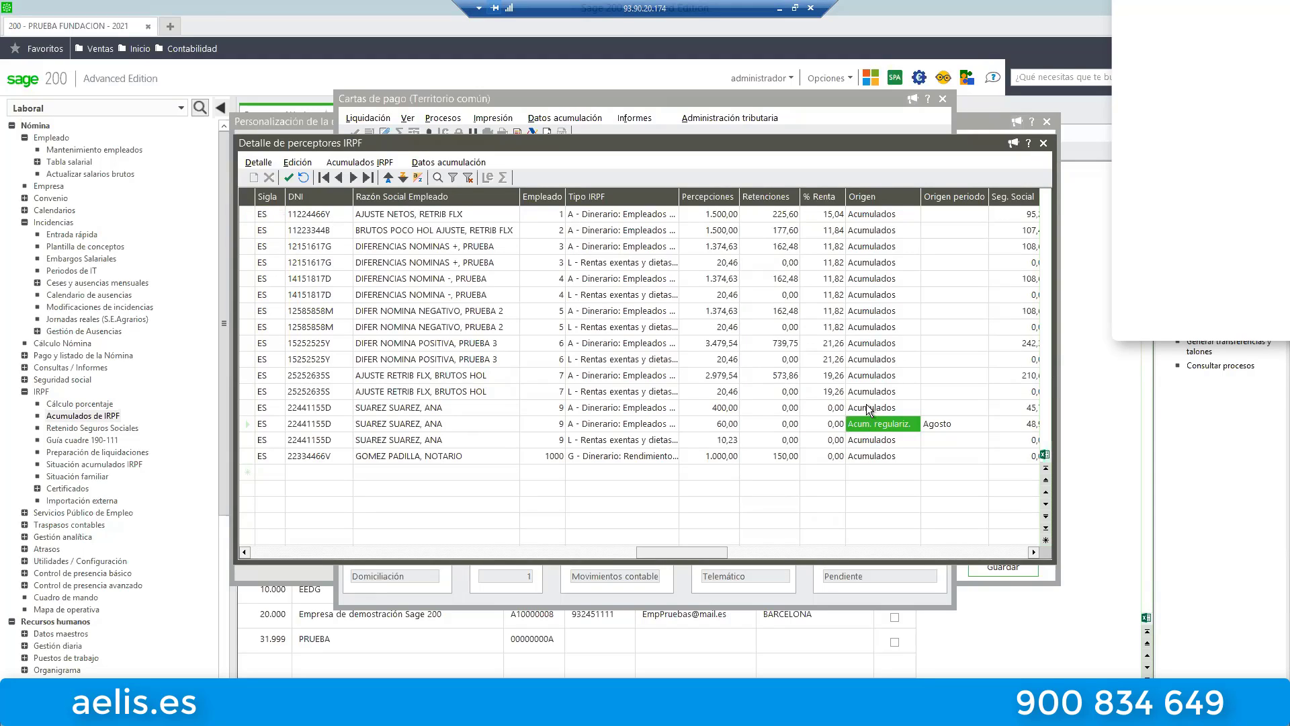
pyautogui.click(870, 409)
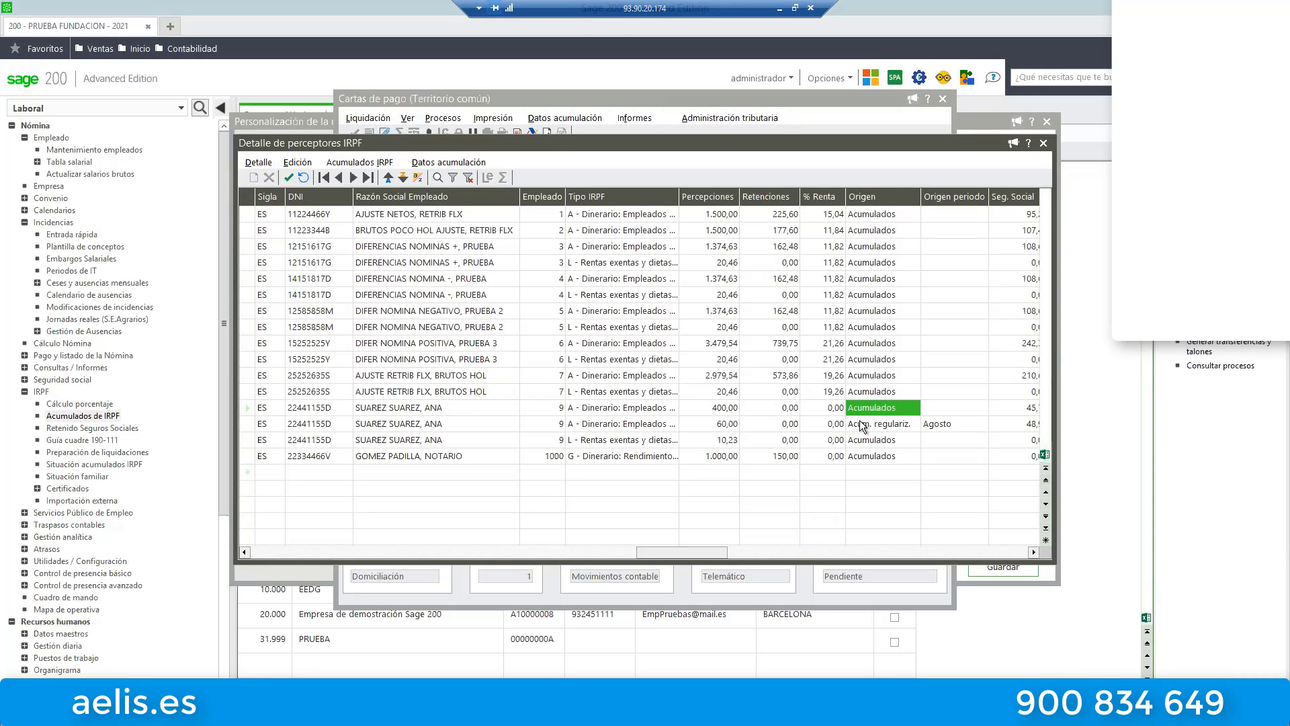
pyautogui.click(887, 426)
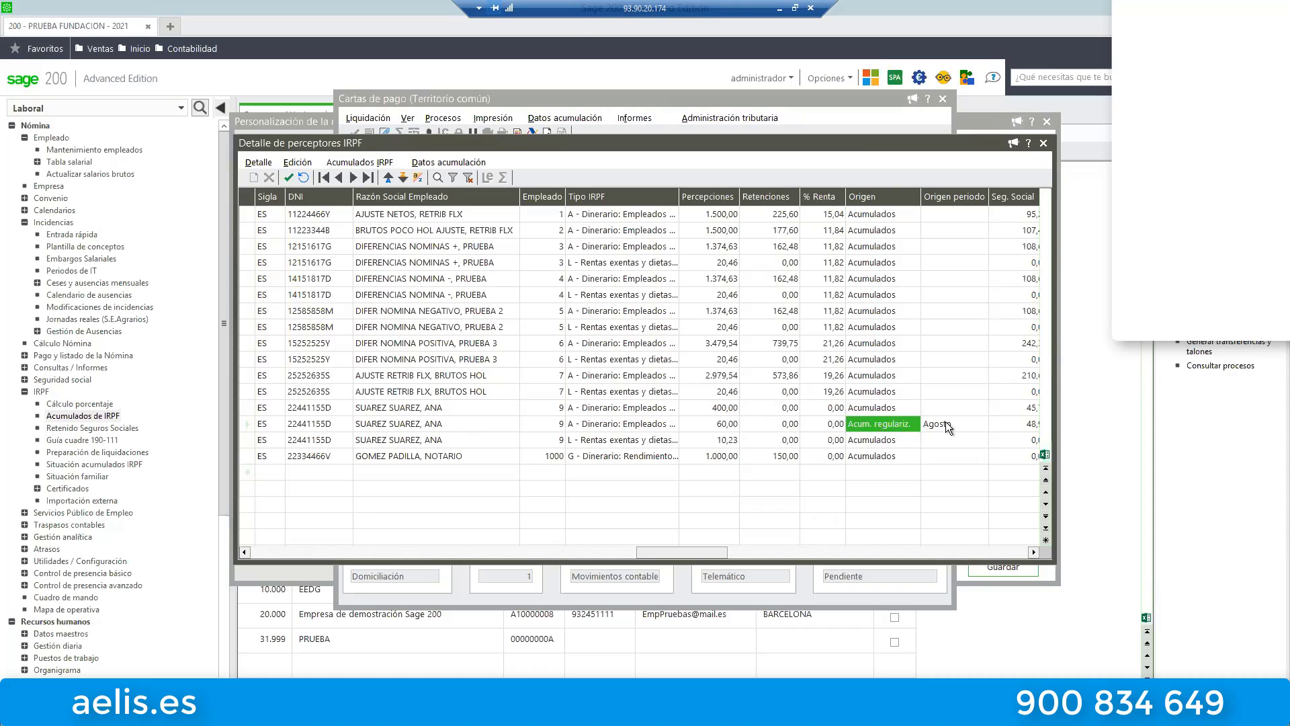
pyautogui.click(946, 421)
pyautogui.click(877, 425)
# - Review the columns of employee 9's Acum. regulariz. line from Seg. Social to Regularizar, then back to Tipo IRPF
pyautogui.press('Right')
pyautogui.press('Right')
pyautogui.press('Right')
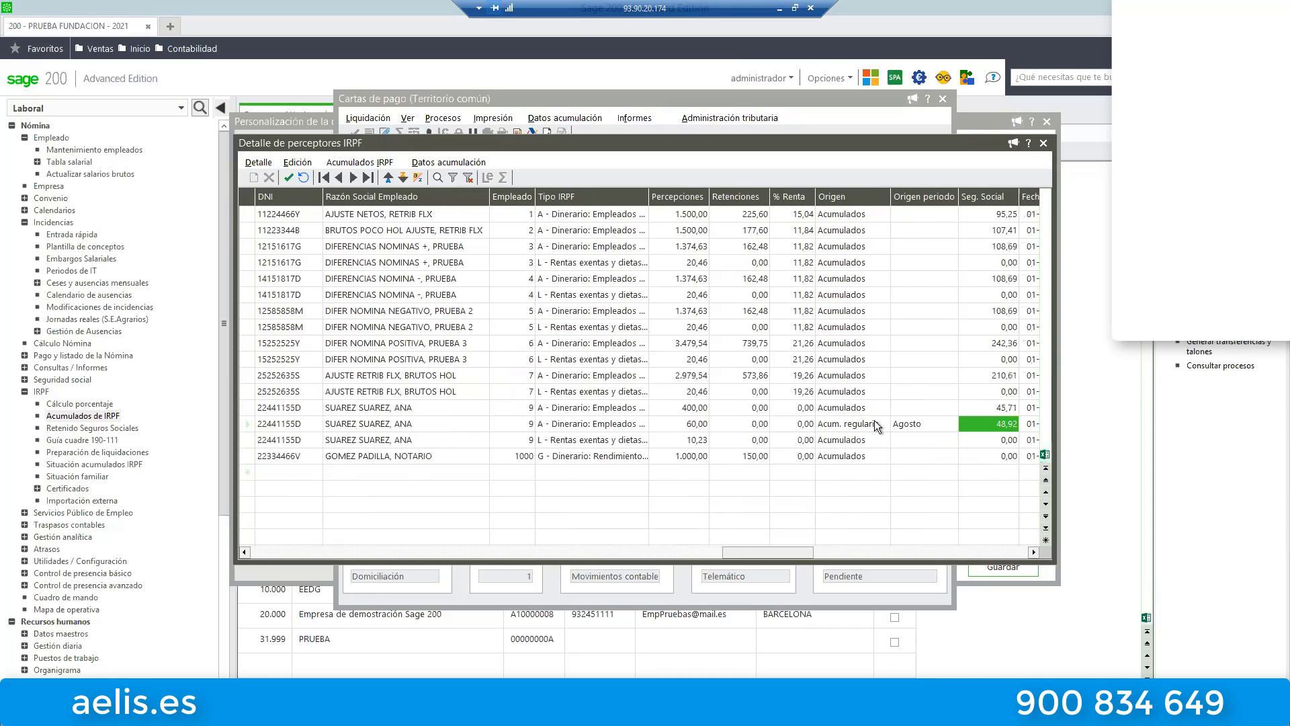
pyautogui.press('Right')
pyautogui.press('Right')
pyautogui.press('Right')
pyautogui.press('Right')
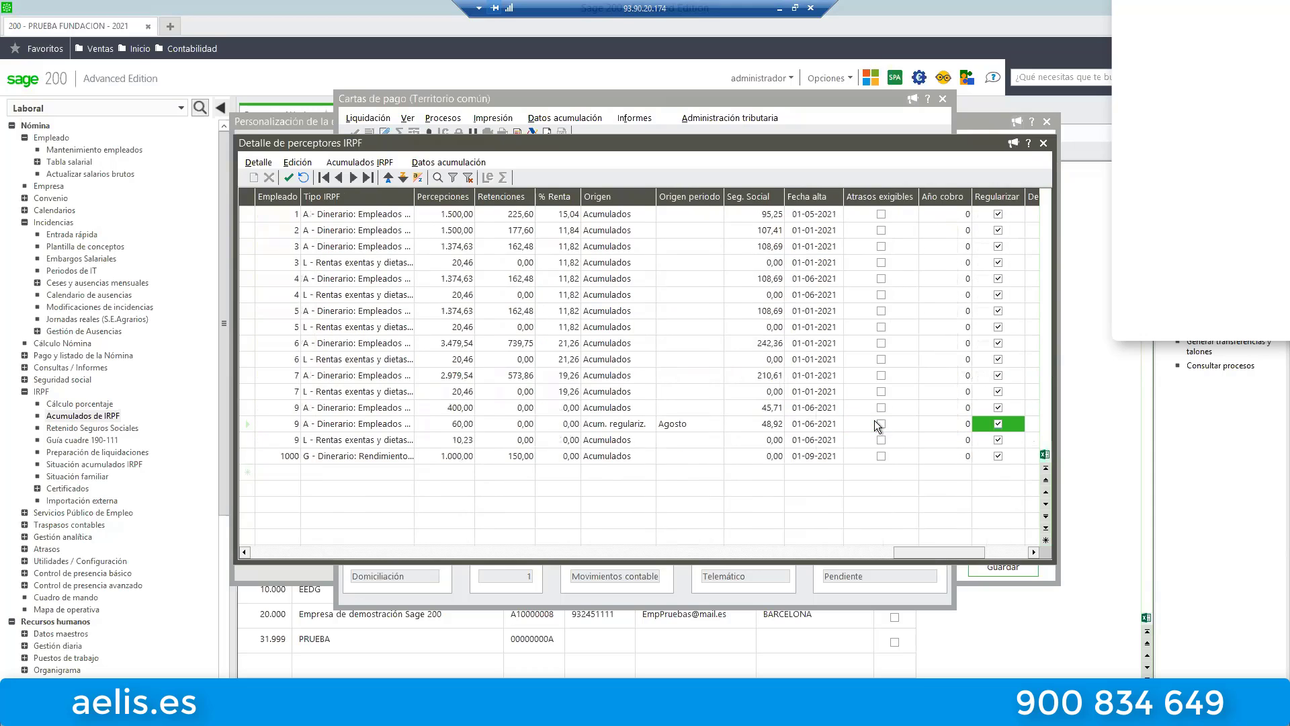
pyautogui.press('Left')
pyautogui.press('Left')
pyautogui.press('Left')
pyautogui.press('Left')
pyautogui.press('Left')
pyautogui.press('Left')
pyautogui.press('Left')
pyautogui.press('Left')
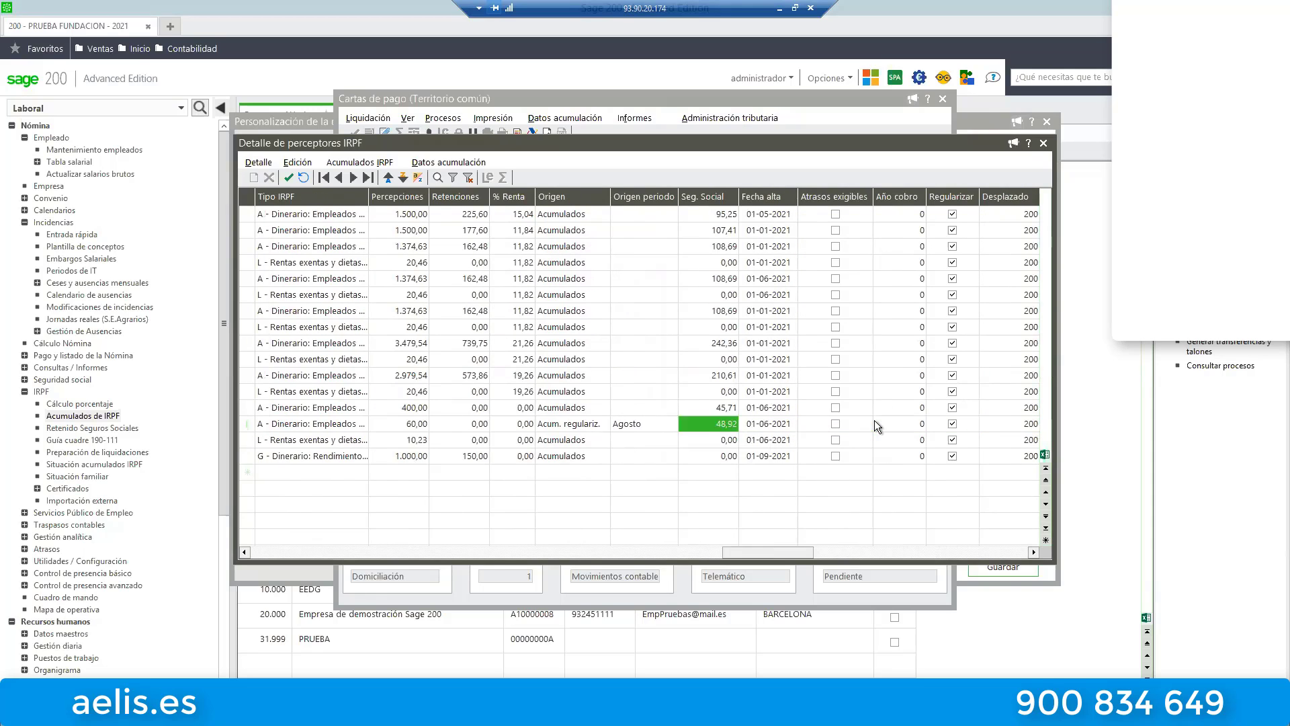
pyautogui.press('Left')
pyautogui.press('Left')
pyautogui.press('Left')
pyautogui.press('Left')
pyautogui.press('Left')
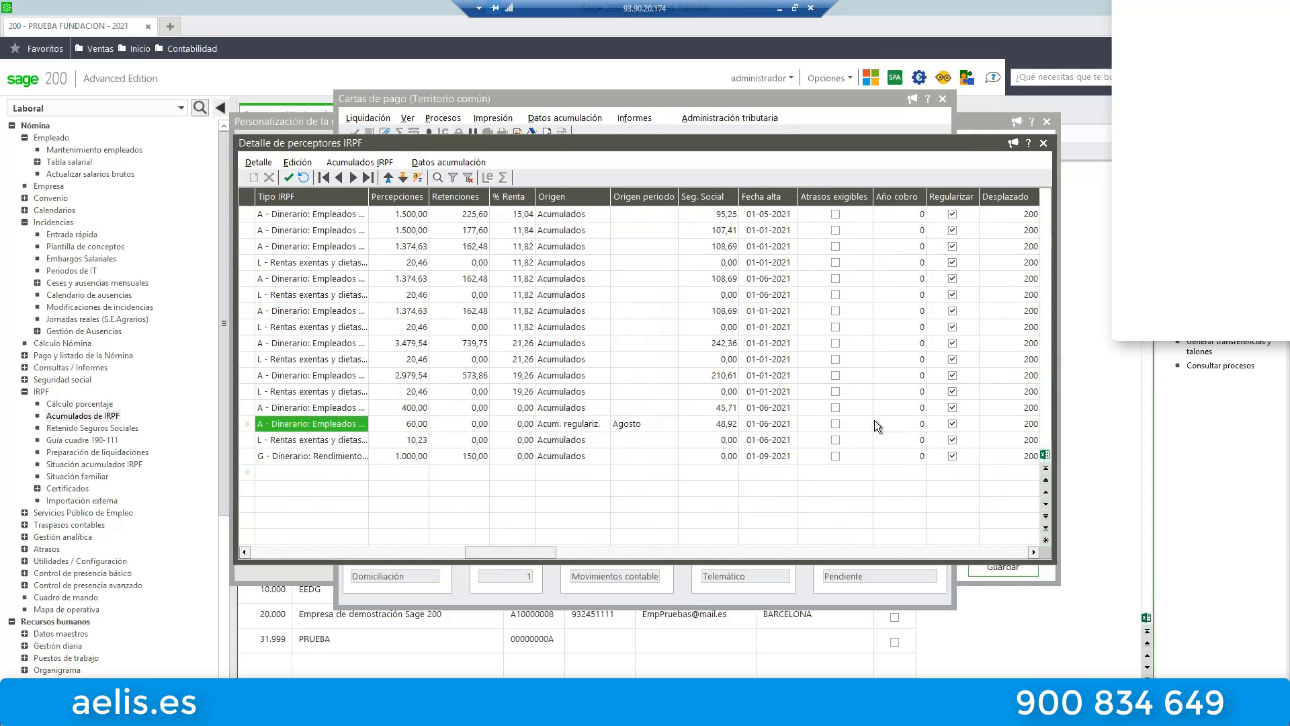
# - Review employee 9's Acum. regulariz. line from Tipo IRPF to Origen, and close the Detalle de perceptores IRPF
pyautogui.press('Right')
pyautogui.press('Right')
pyautogui.press('Right')
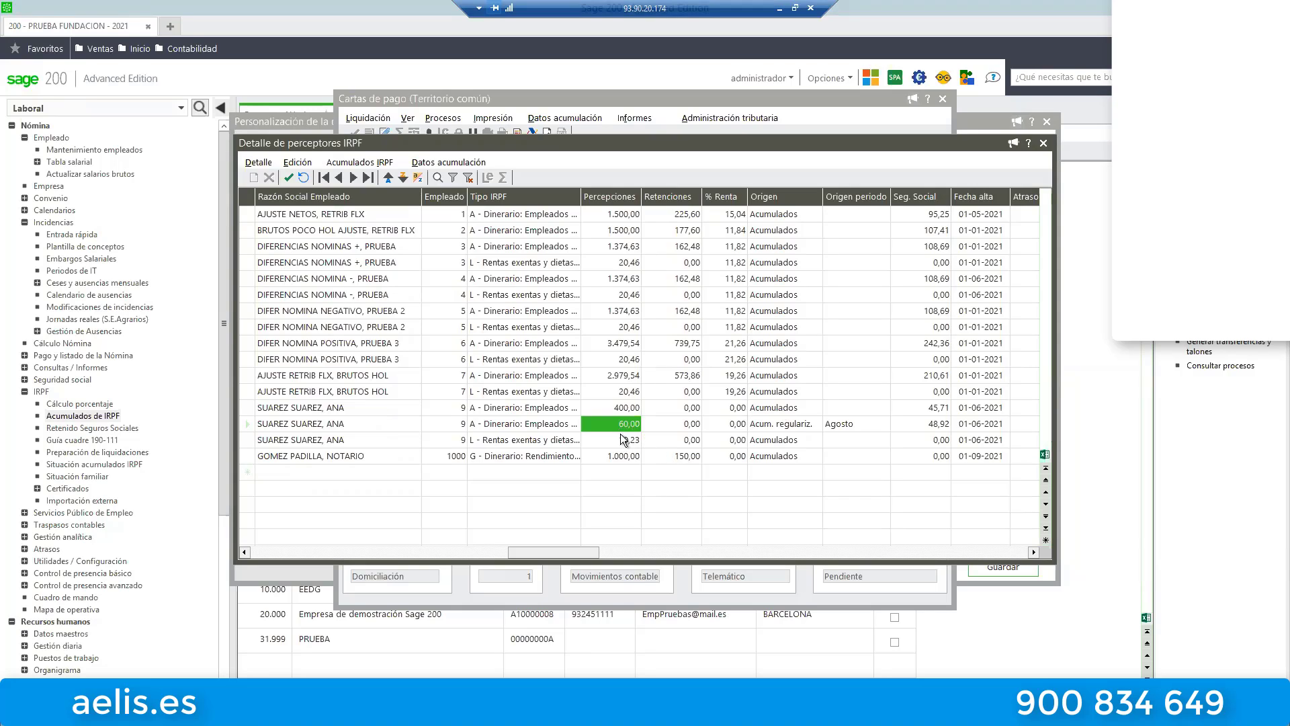
pyautogui.click(790, 430)
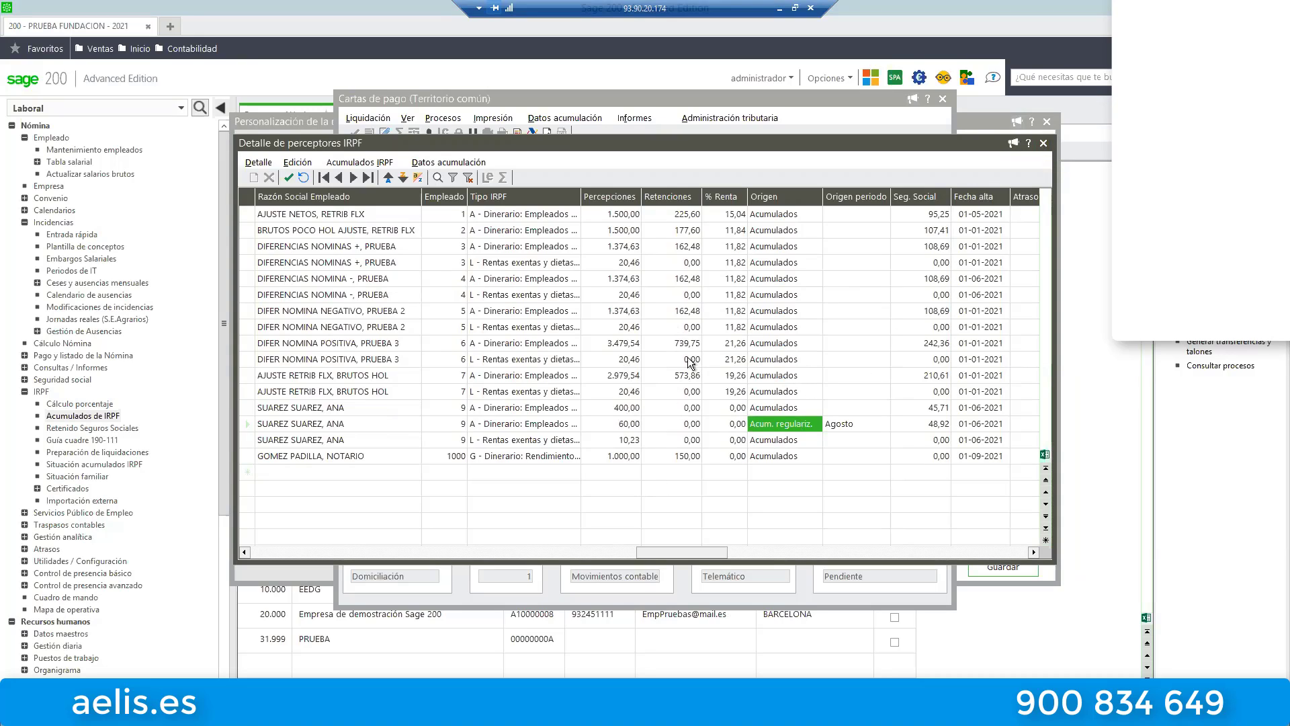
pyautogui.click(1044, 143)
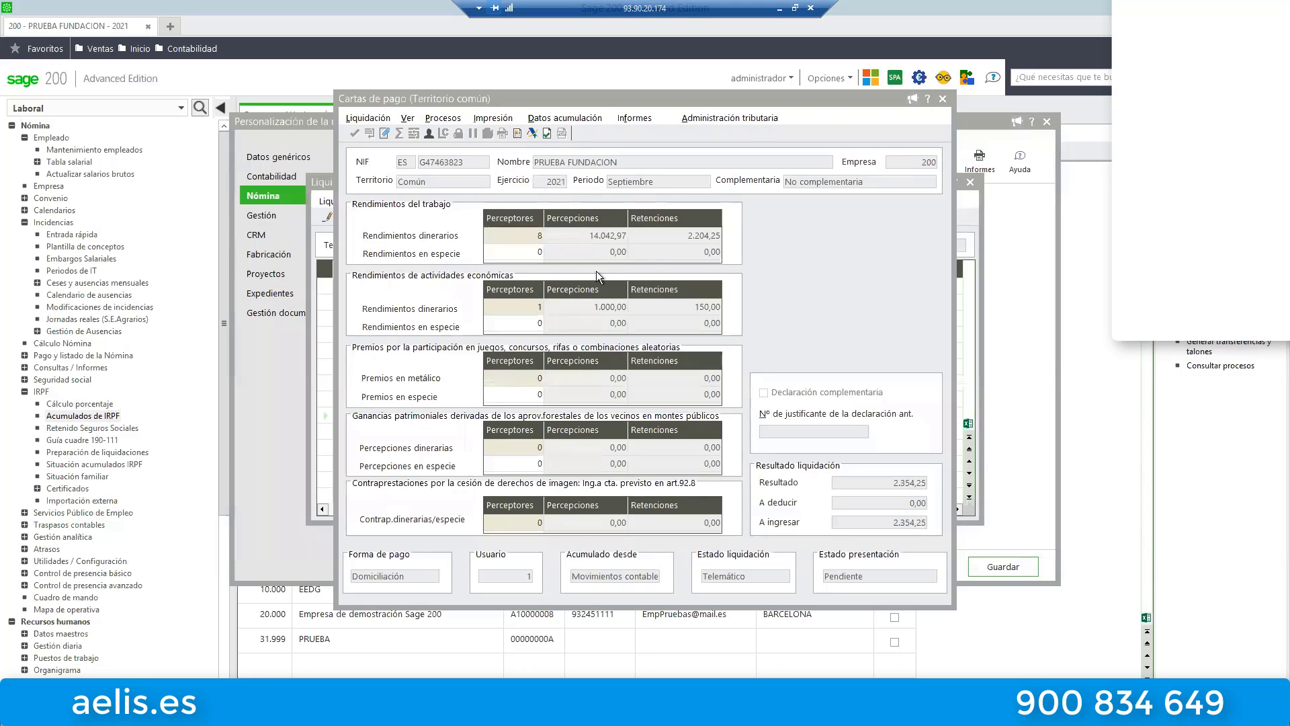
# - Check the Percepciones under Rendimientos de actividades económicas in the Septiembre settlement, and close the settlement
pyautogui.click(599, 308)
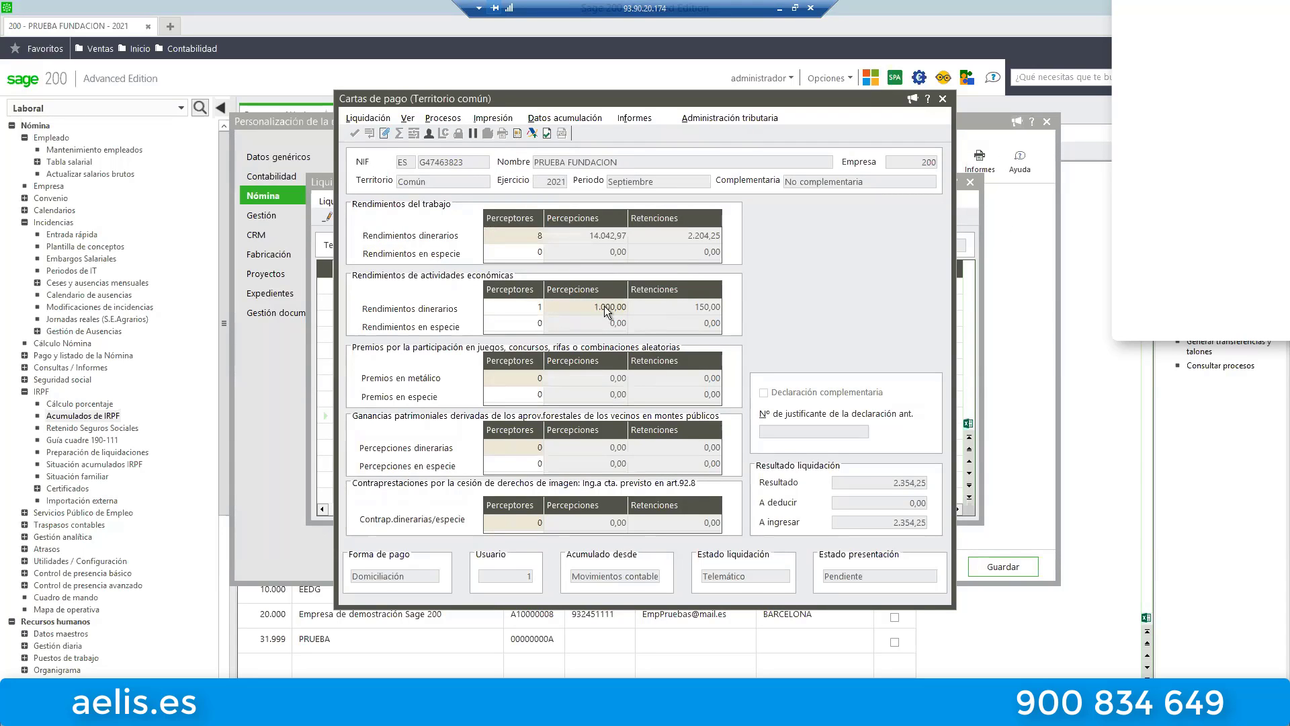
pyautogui.click(604, 306)
pyautogui.click(437, 118)
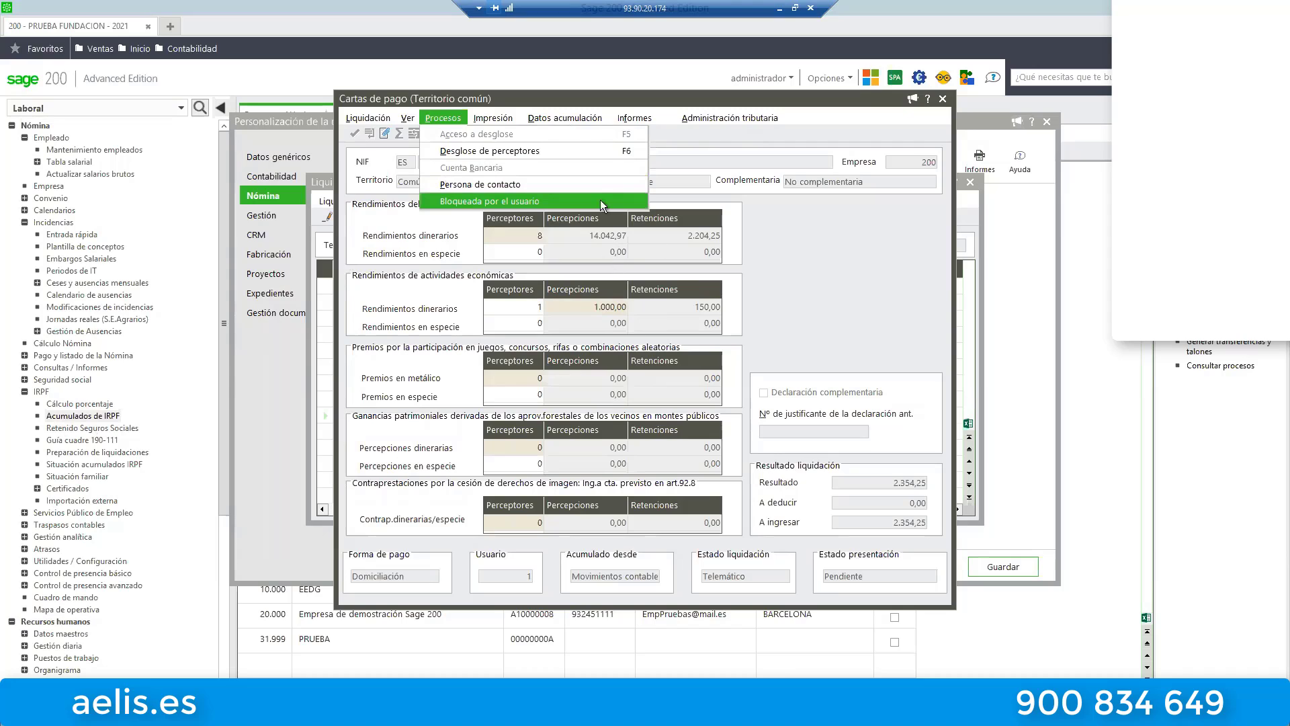
pyautogui.click(943, 99)
pyautogui.click(942, 98)
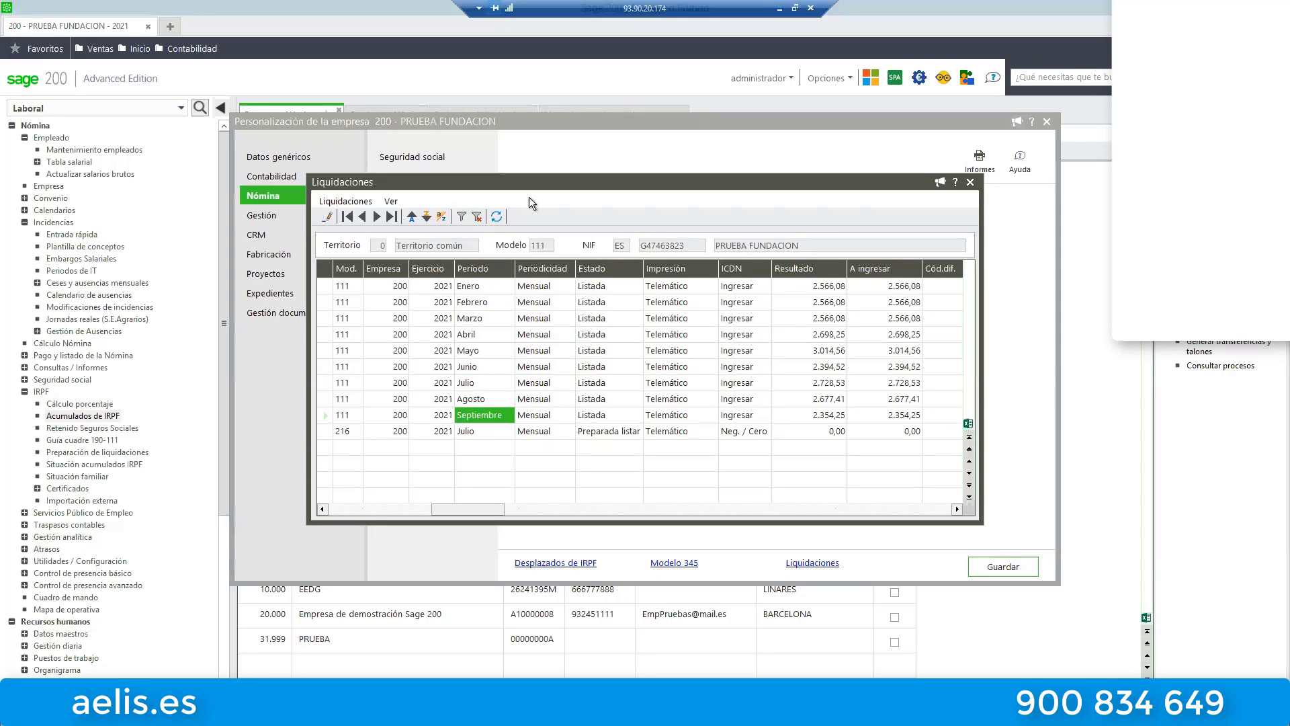
# - Close the Liquidaciones list and company 200's settings, along with all the open work tabs
pyautogui.click(970, 182)
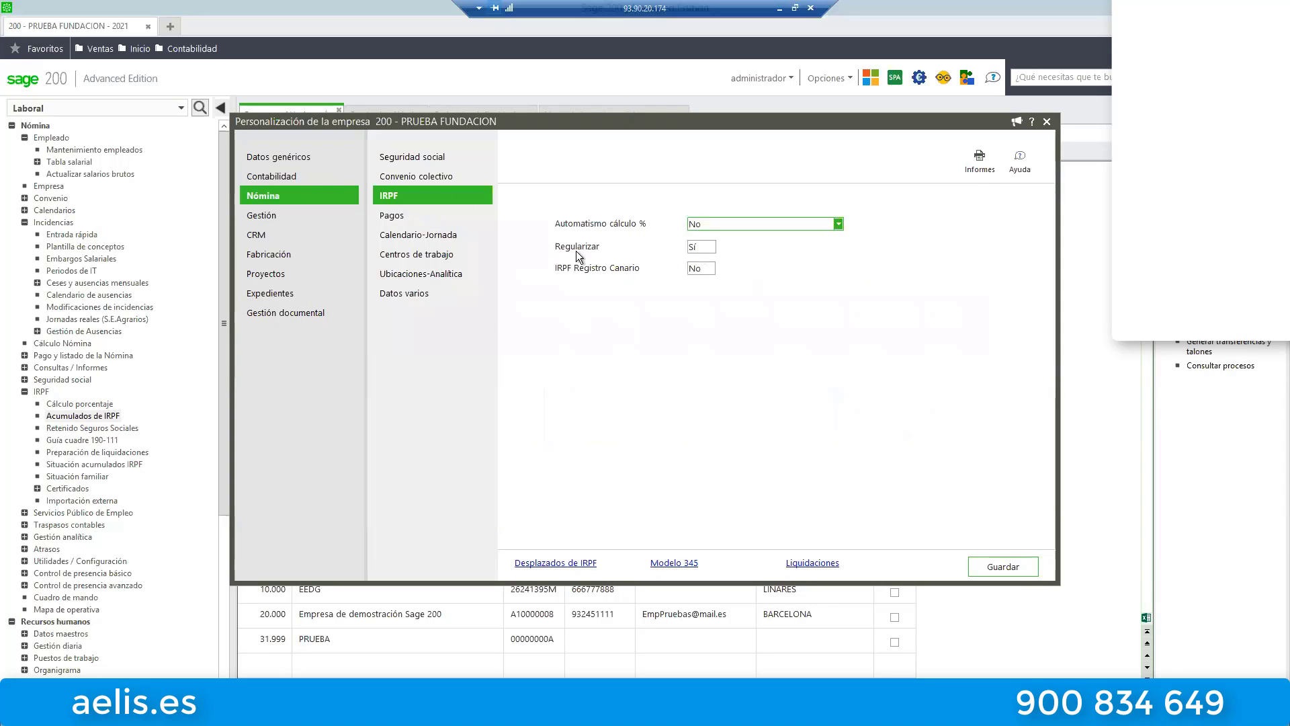
pyautogui.click(1047, 122)
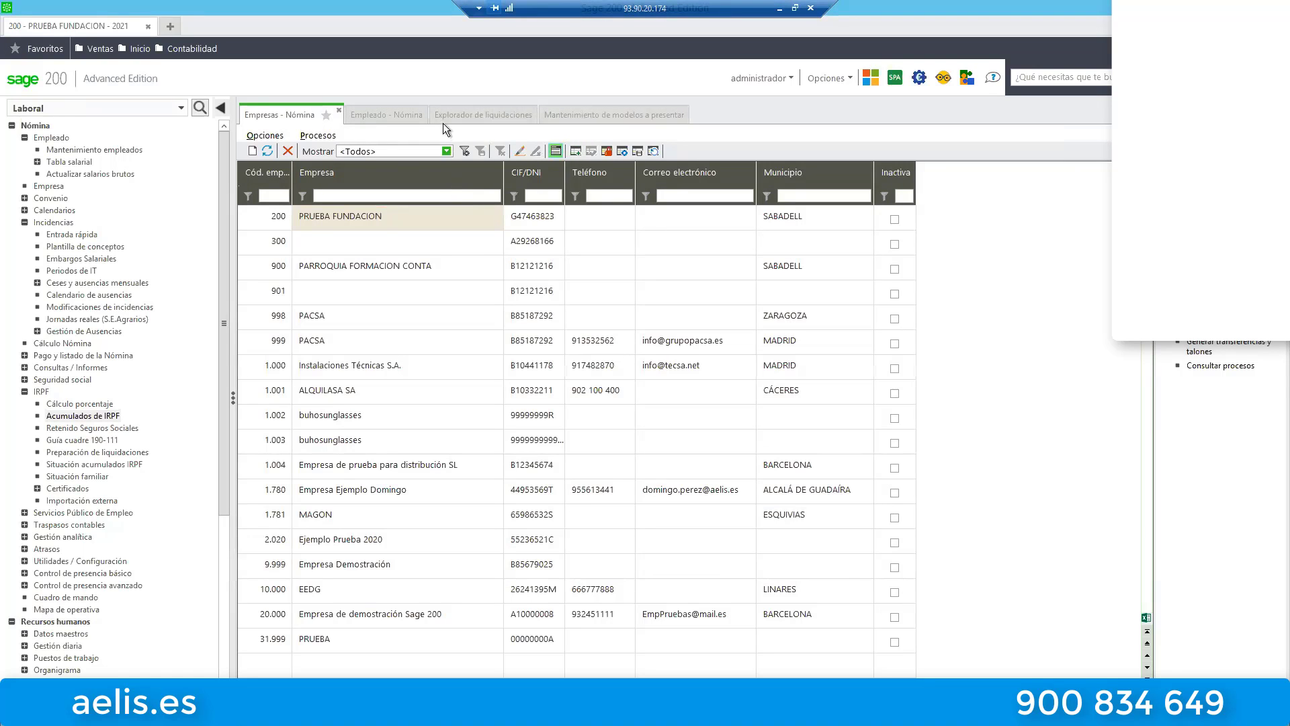
pyautogui.click(475, 115)
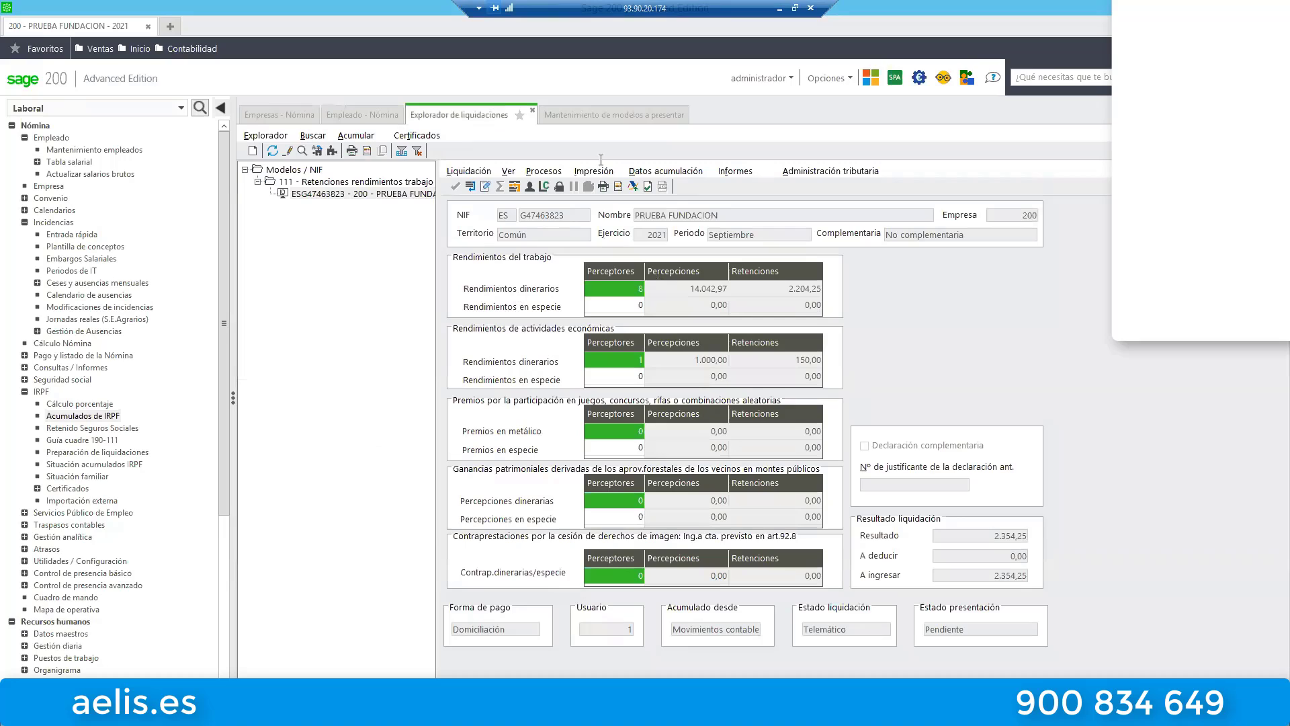
pyautogui.click(533, 111)
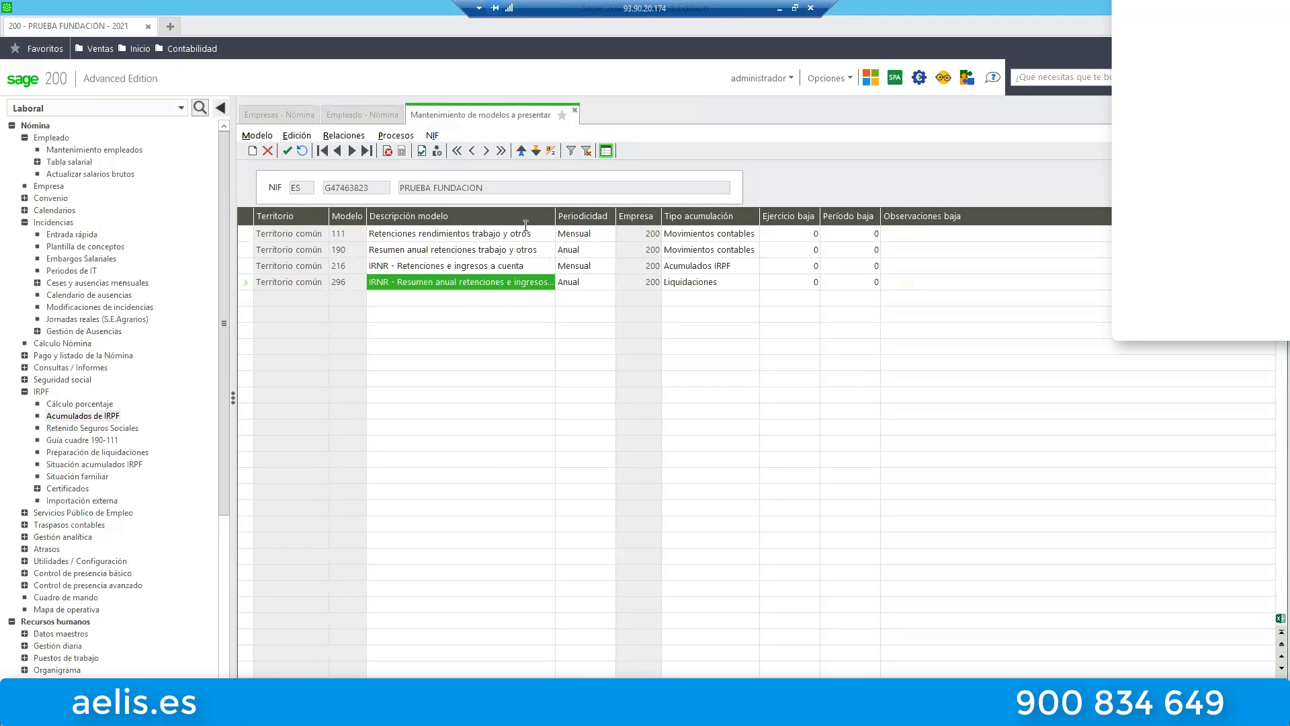
pyautogui.click(575, 112)
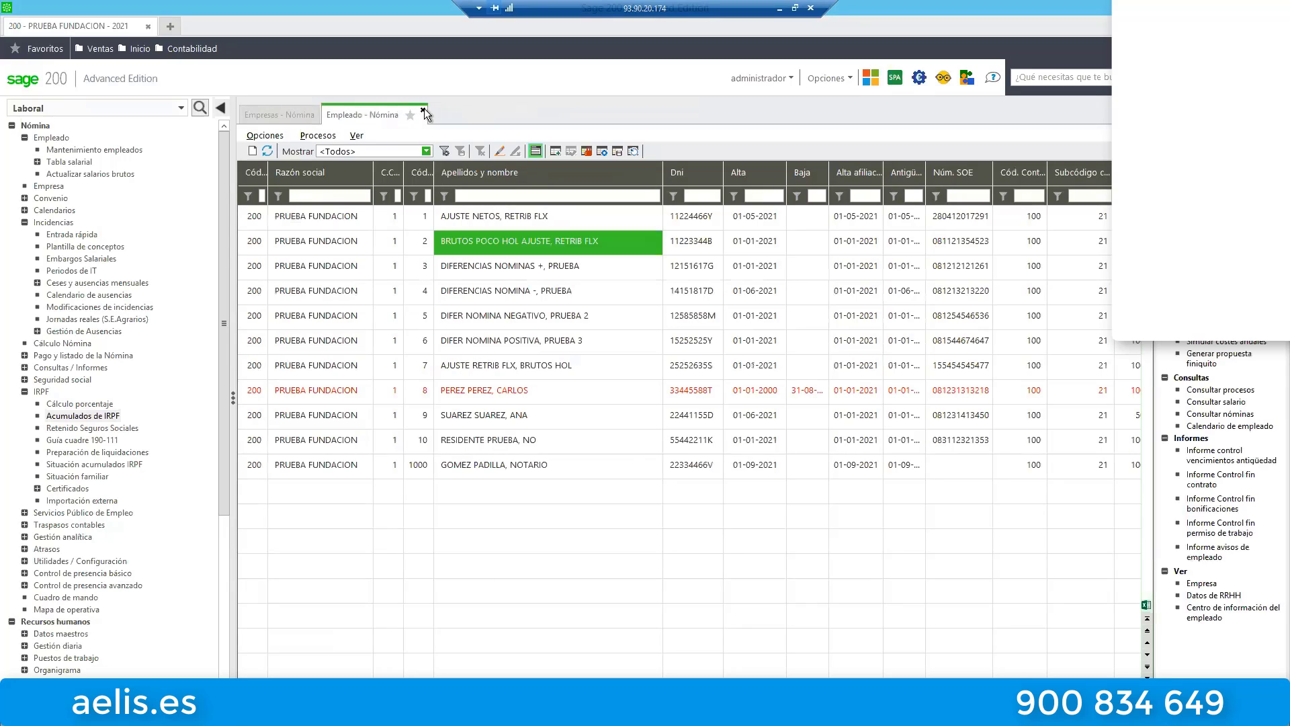
pyautogui.click(425, 113)
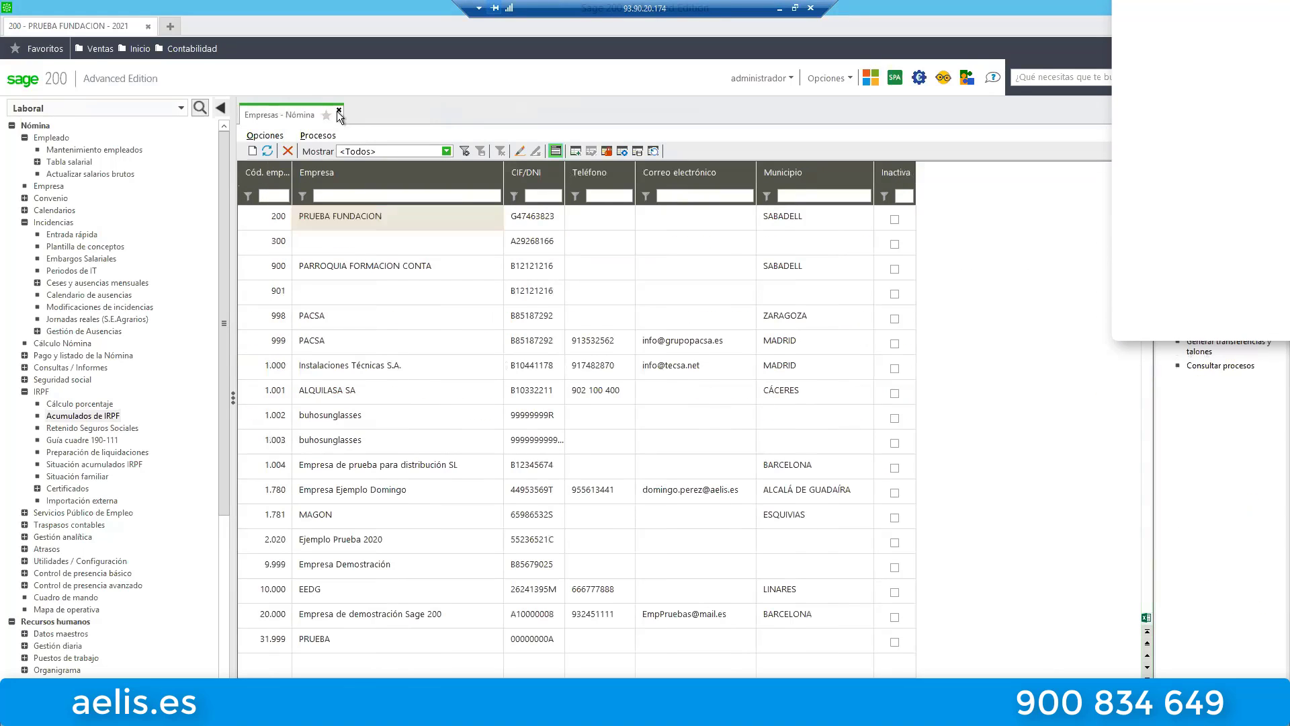
pyautogui.click(335, 113)
# - Start a Cálculo Nómina for Octubre 2021 with Cálculo por pantalla and the Precios actuales repetition enabled
pyautogui.doubleClick(41, 391)
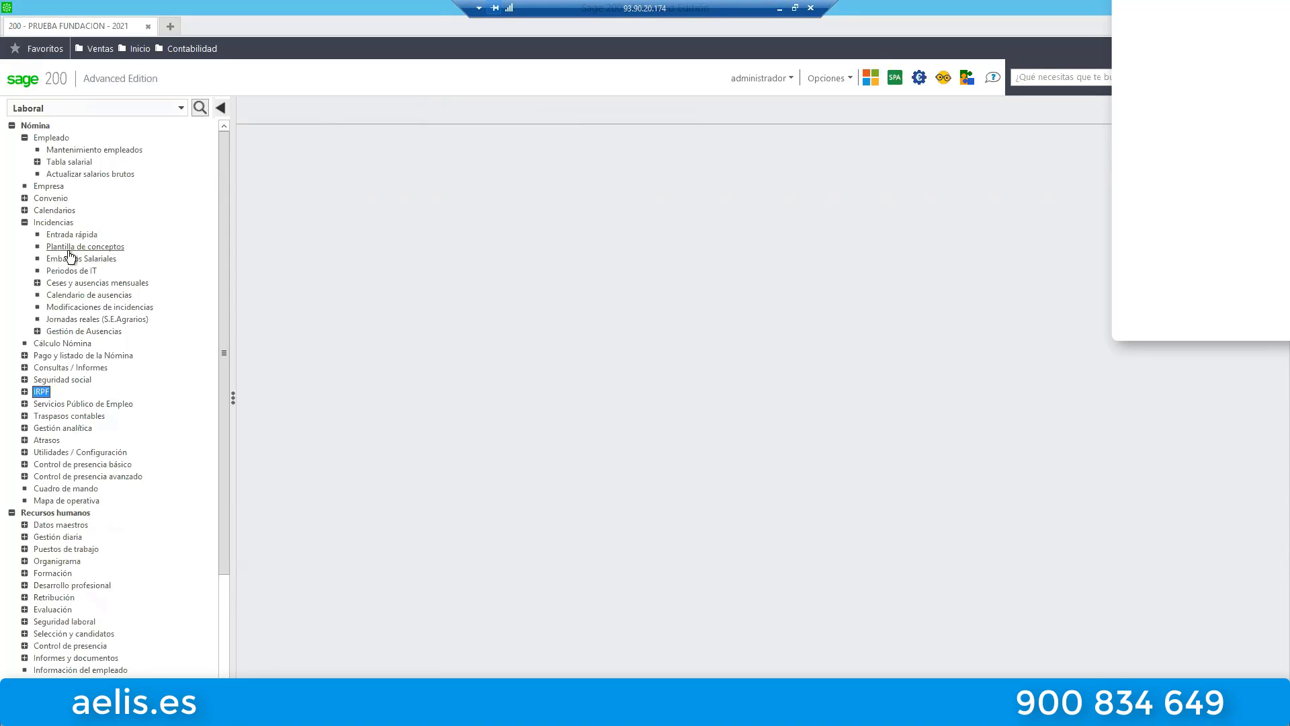
pyautogui.doubleClick(52, 222)
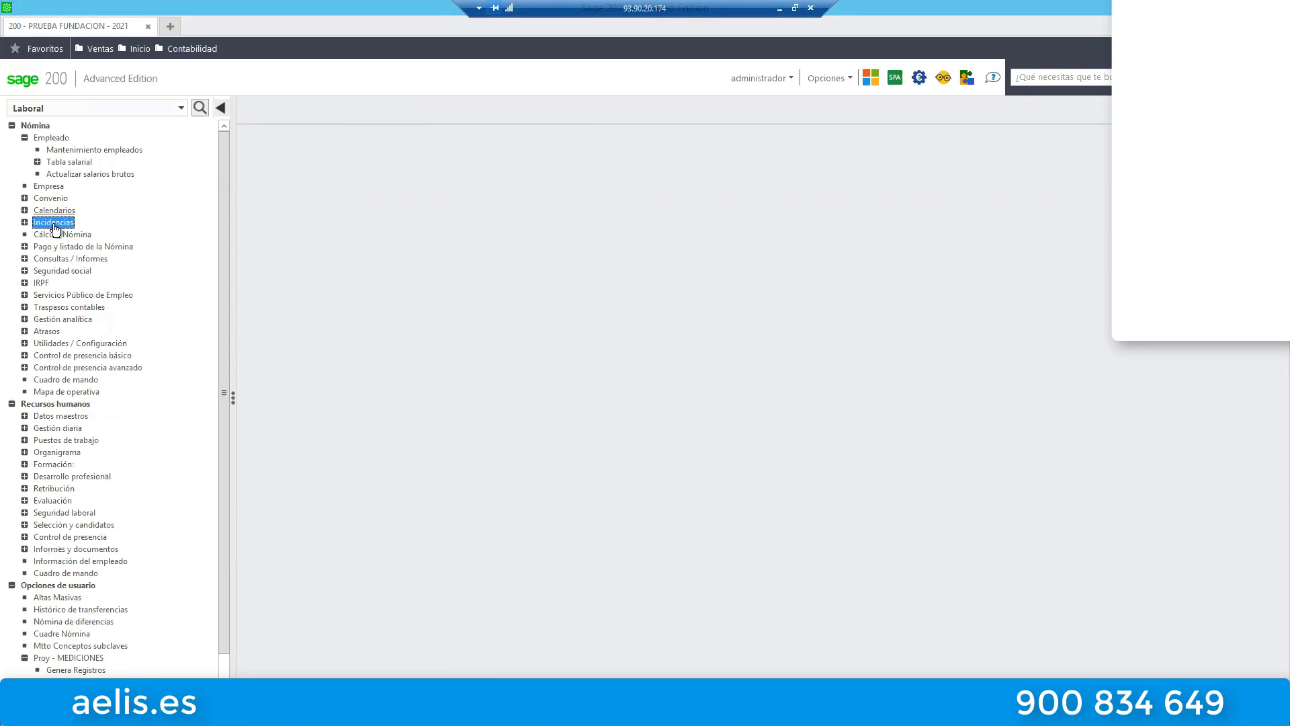
pyautogui.doubleClick(60, 233)
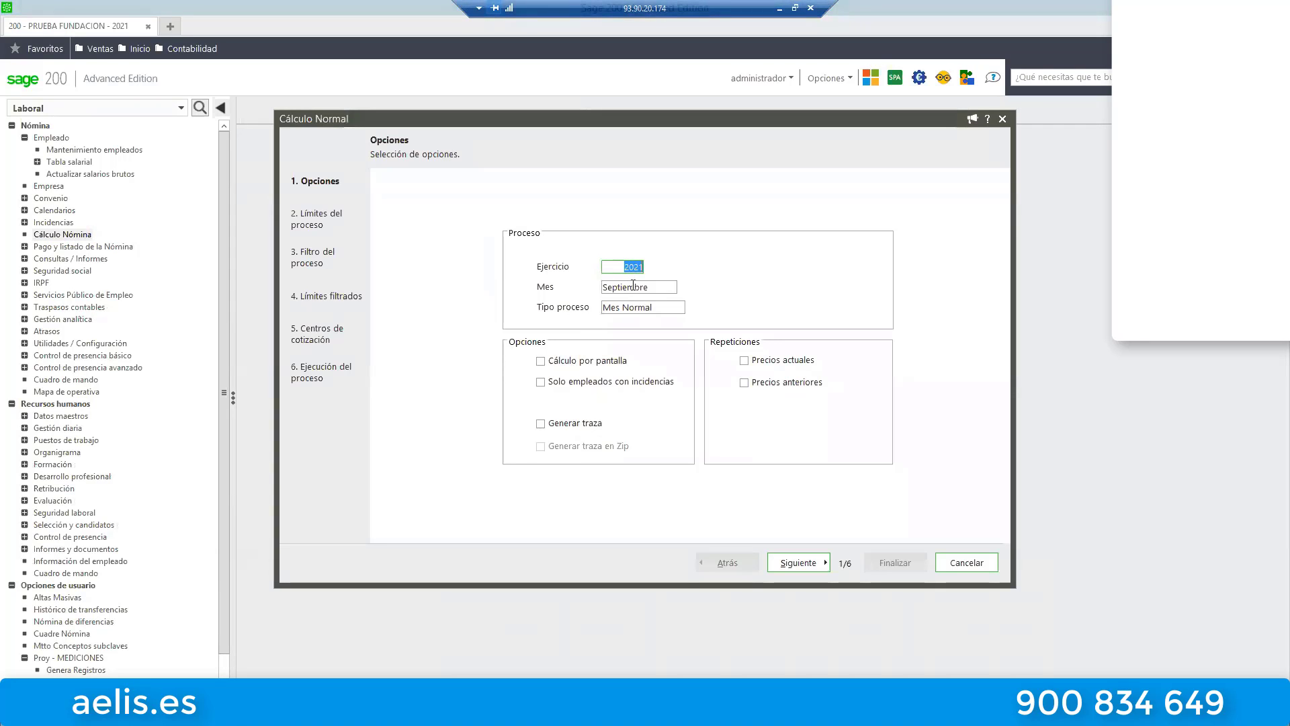
pyautogui.click(633, 285)
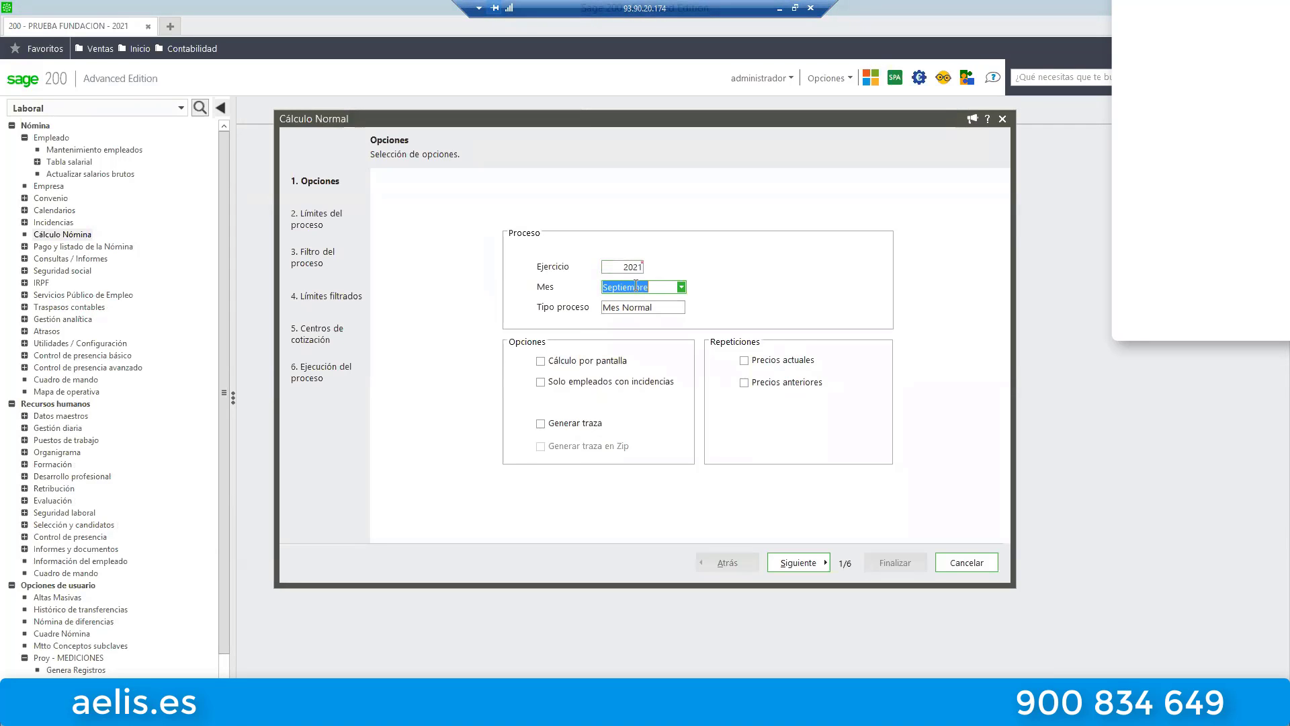
pyautogui.press('Down')
pyautogui.click(571, 363)
pyautogui.click(779, 359)
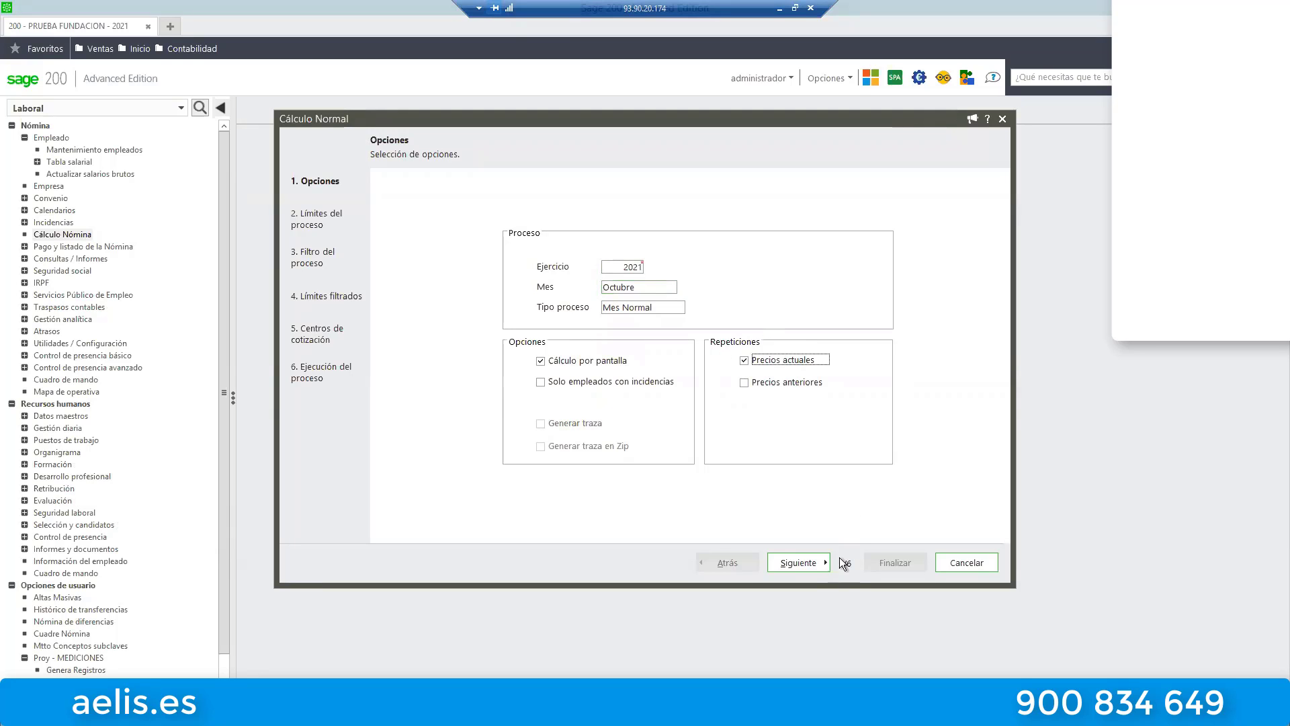
# - Run the payroll calculation for company 200 with the proposed limits, and close the on-screen calculation and the wizard
pyautogui.click(810, 563)
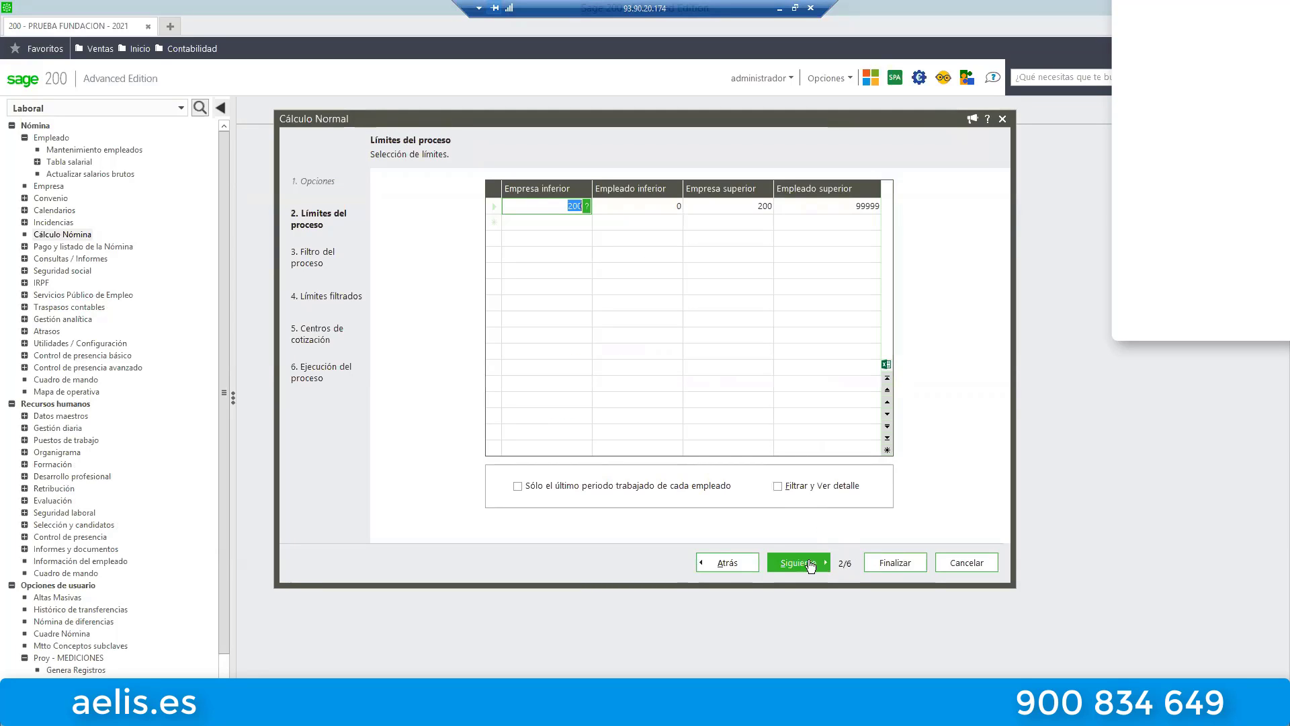
pyautogui.click(812, 565)
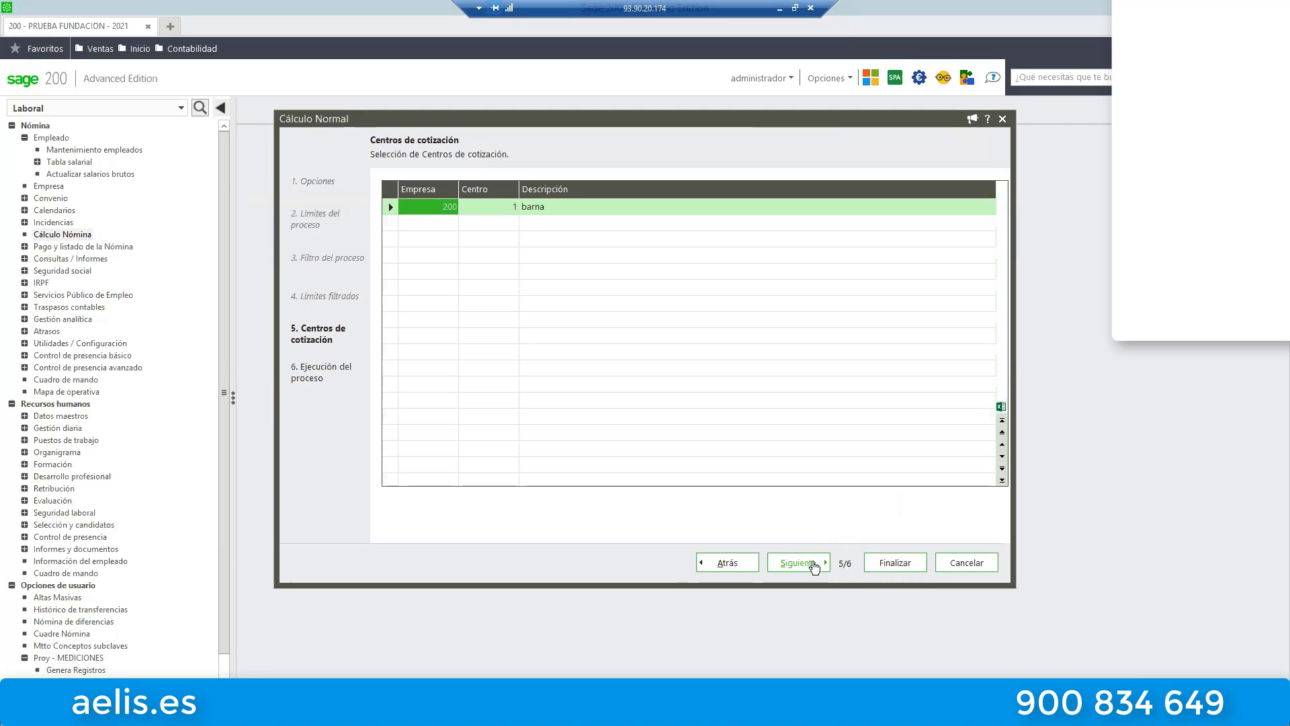
pyautogui.click(811, 565)
pyautogui.click(902, 563)
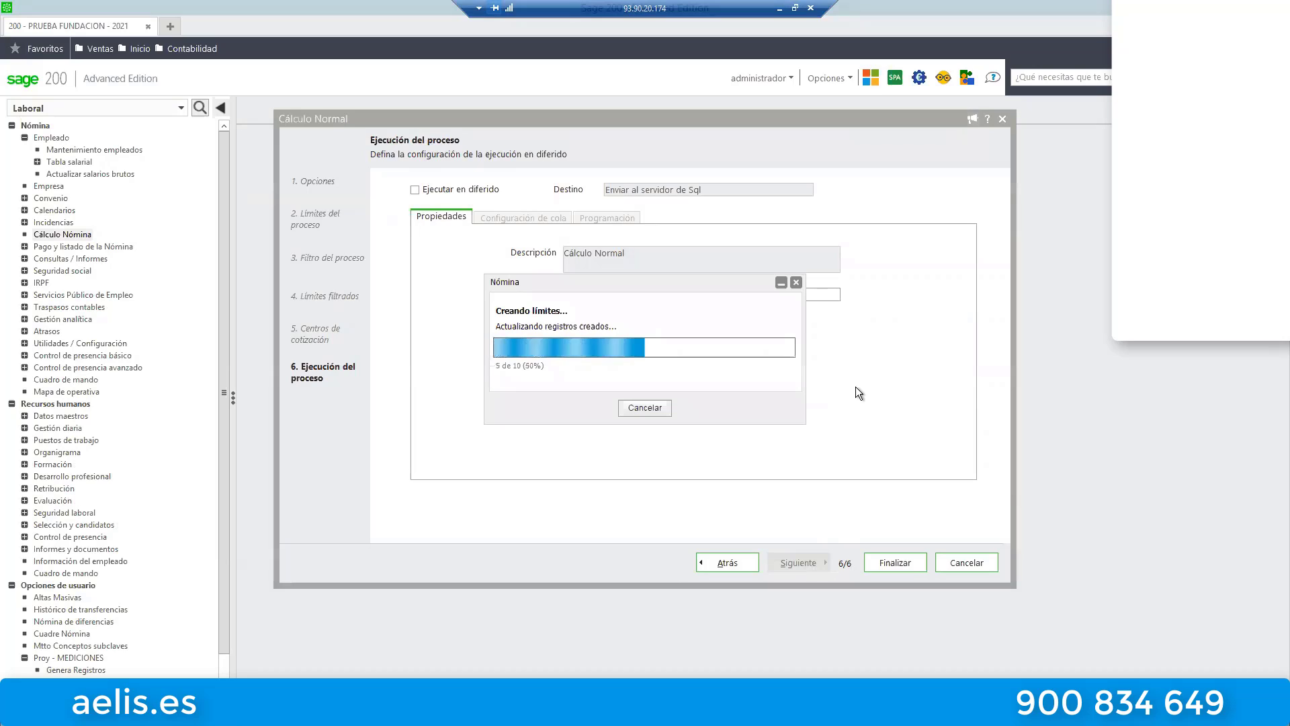
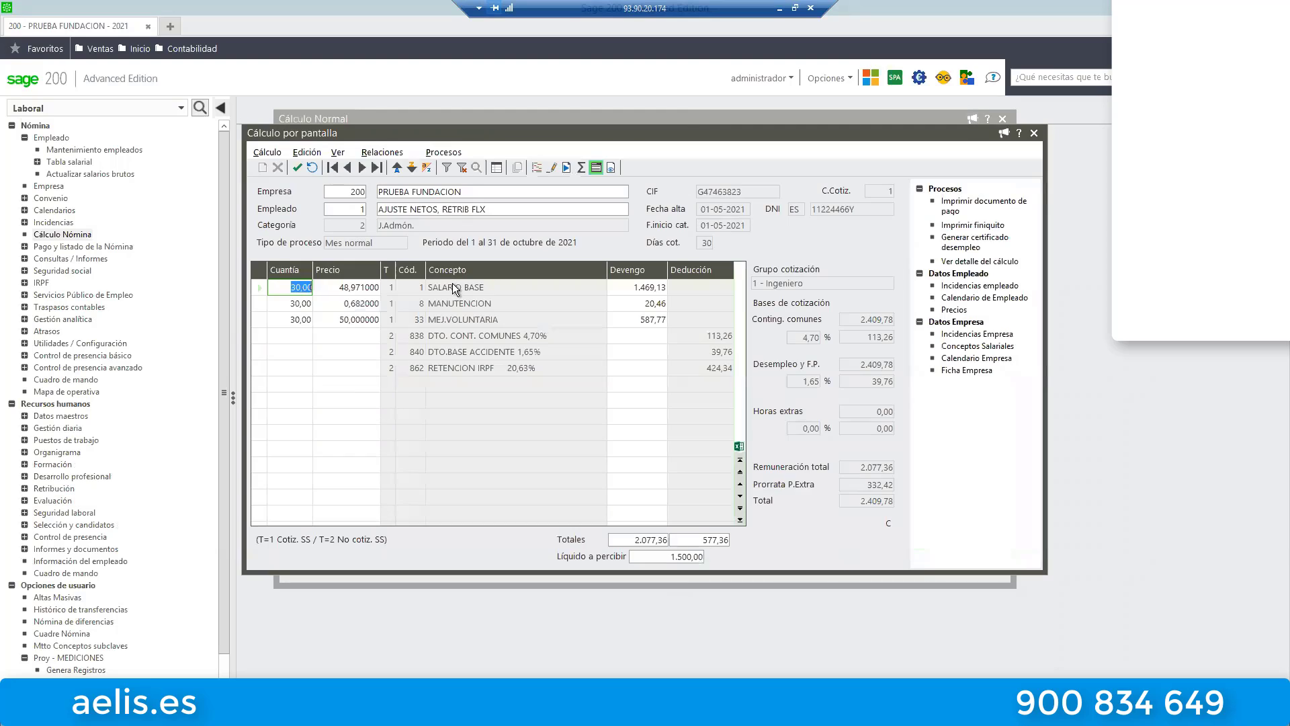
pyautogui.click(1034, 132)
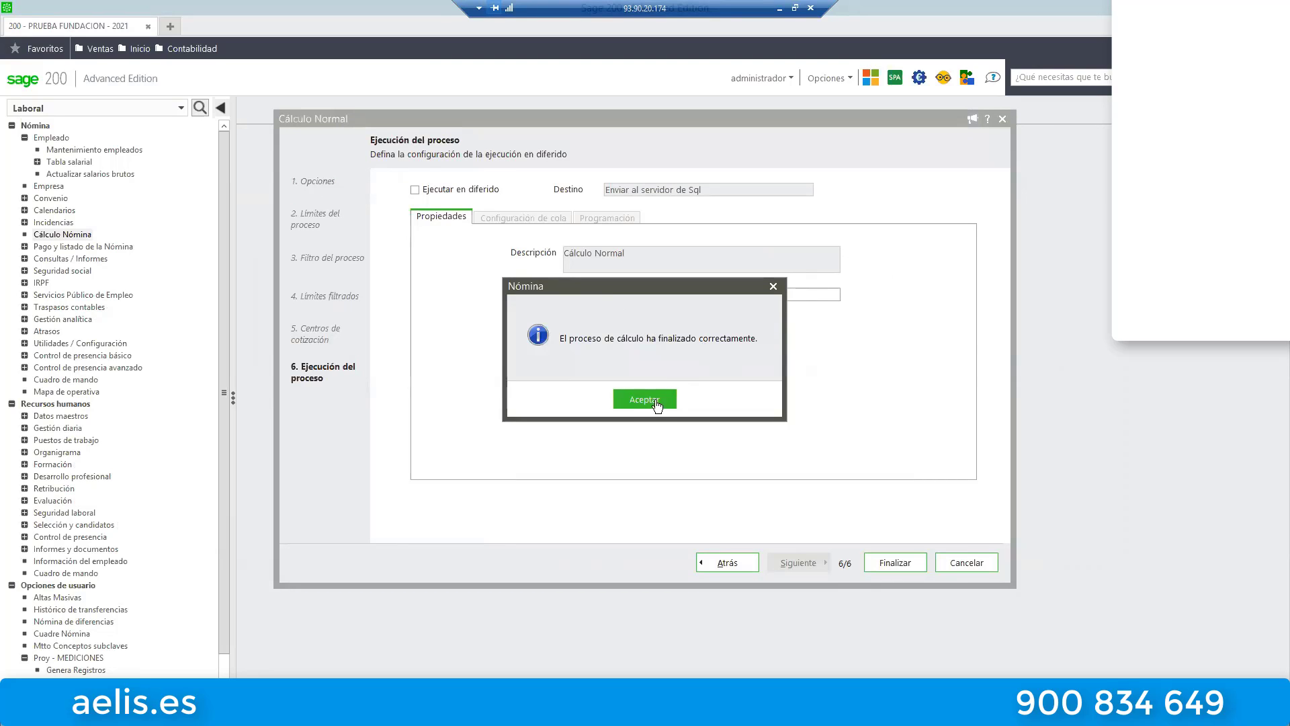
pyautogui.click(645, 399)
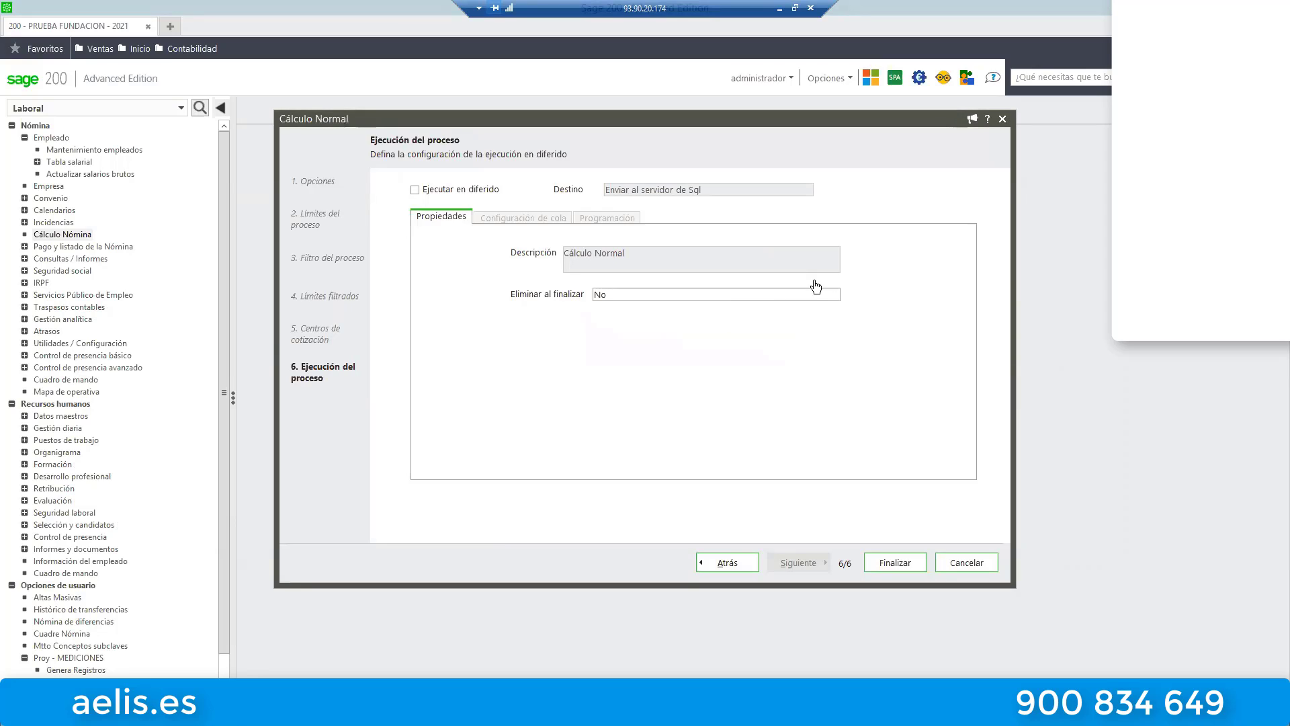
pyautogui.click(1002, 120)
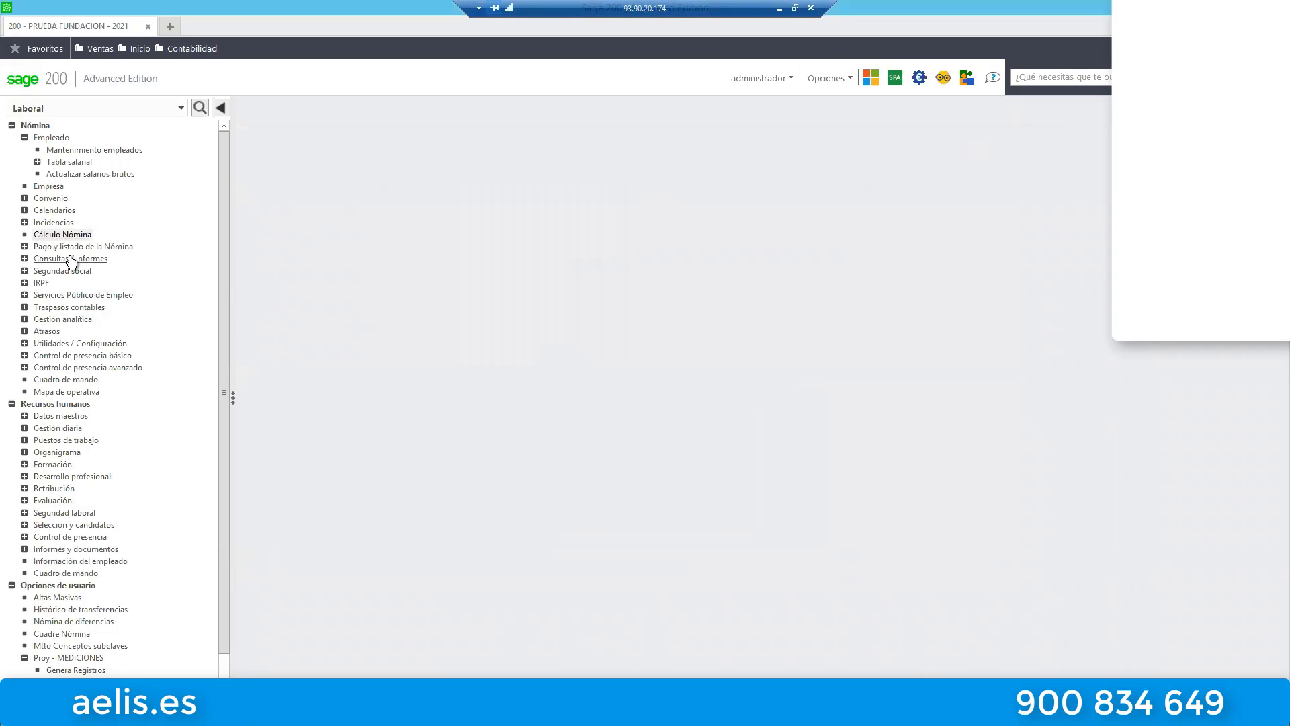
# - Open Preparación de liquidaciones for IRPF and set the settlement period to Octubre - 2º Pago a cuenta
pyautogui.click(42, 283)
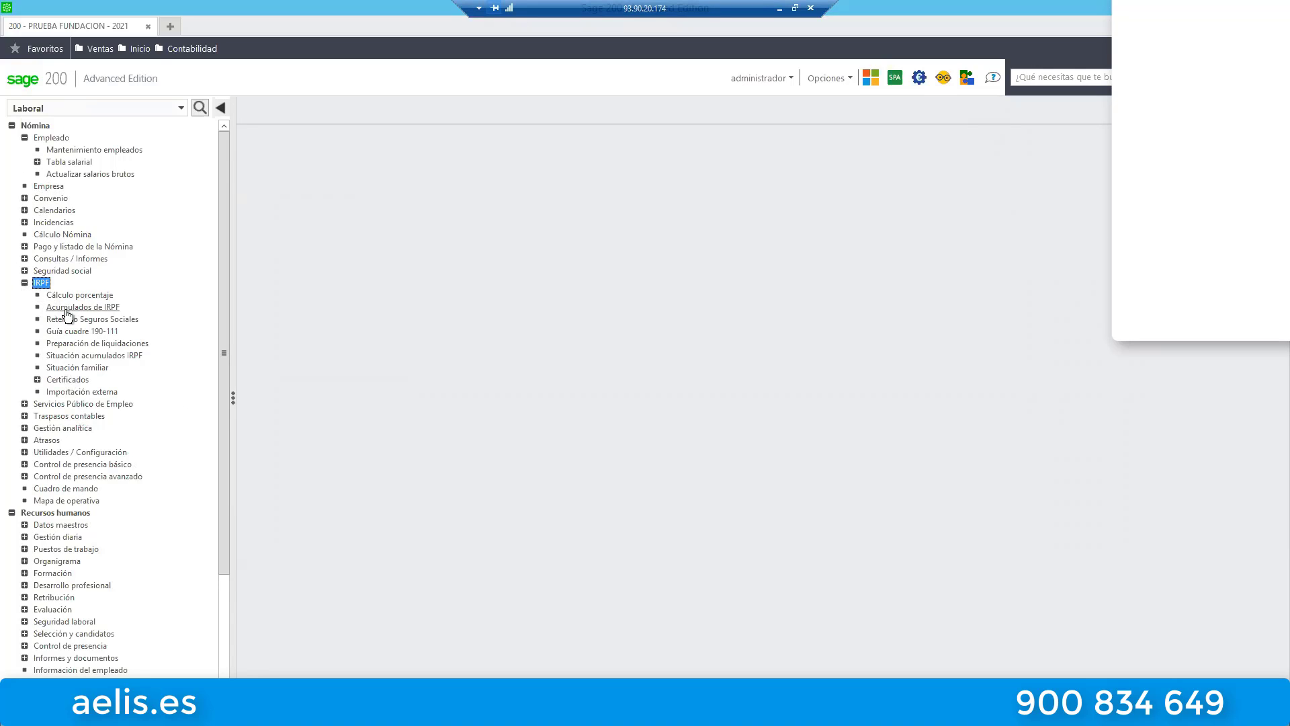
pyautogui.click(72, 346)
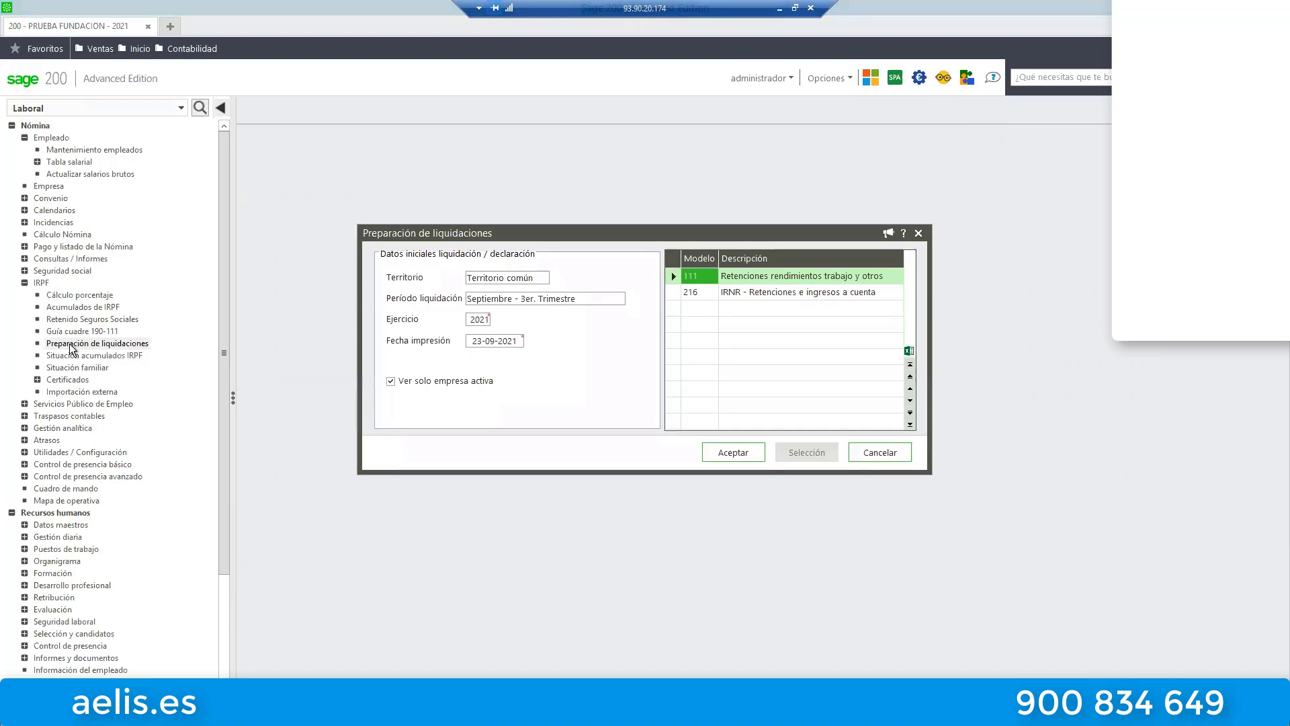
pyautogui.click(574, 301)
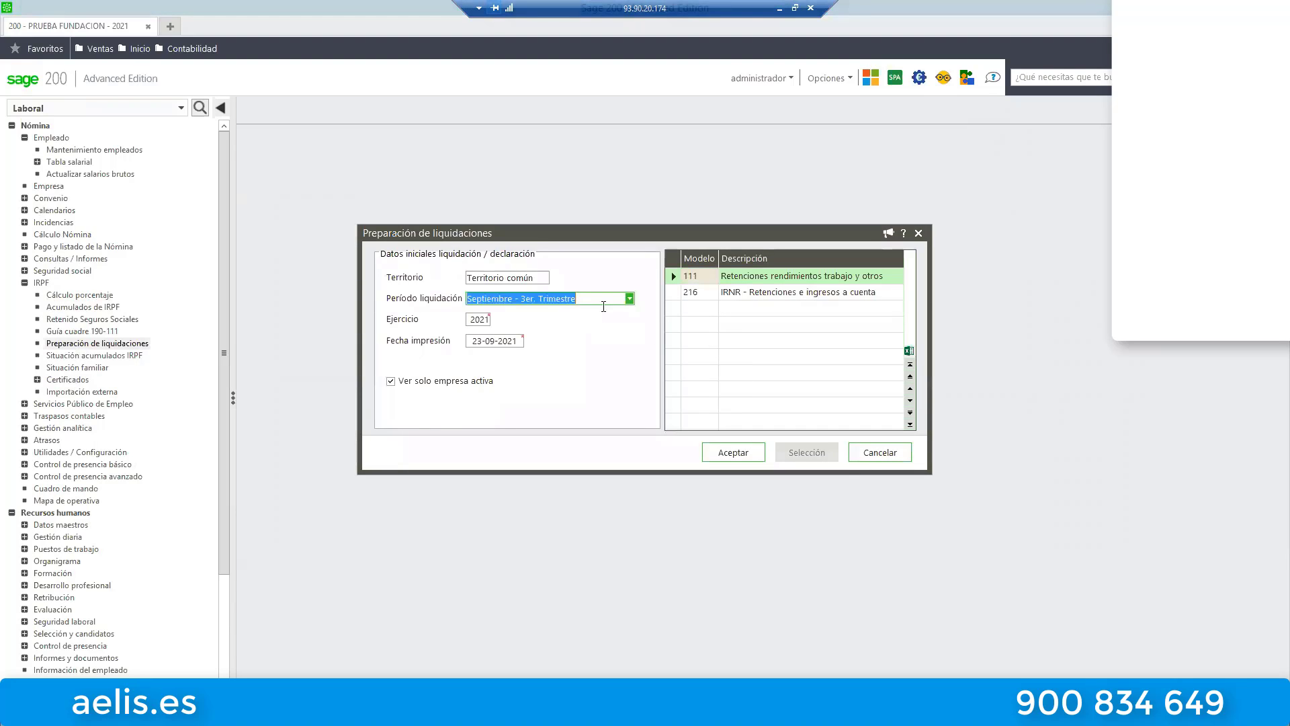
pyautogui.click(629, 298)
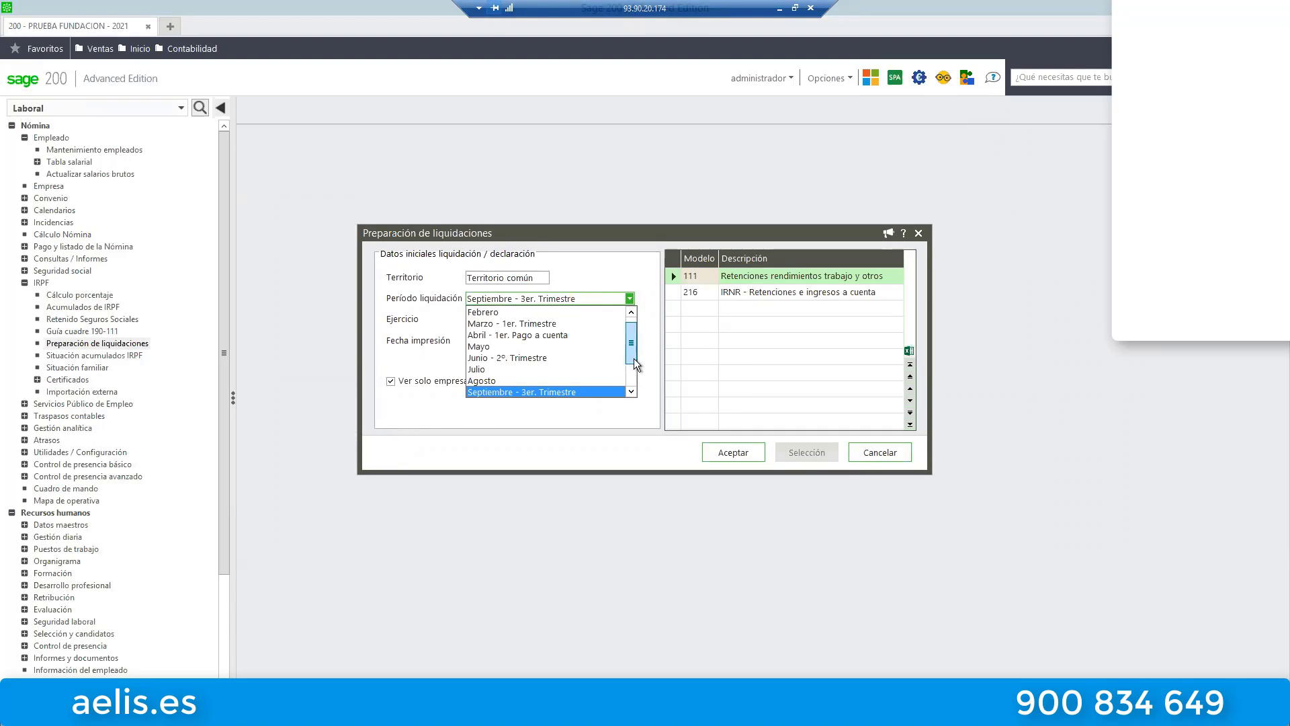
pyautogui.moveTo(633, 355); pyautogui.dragTo(631, 381)
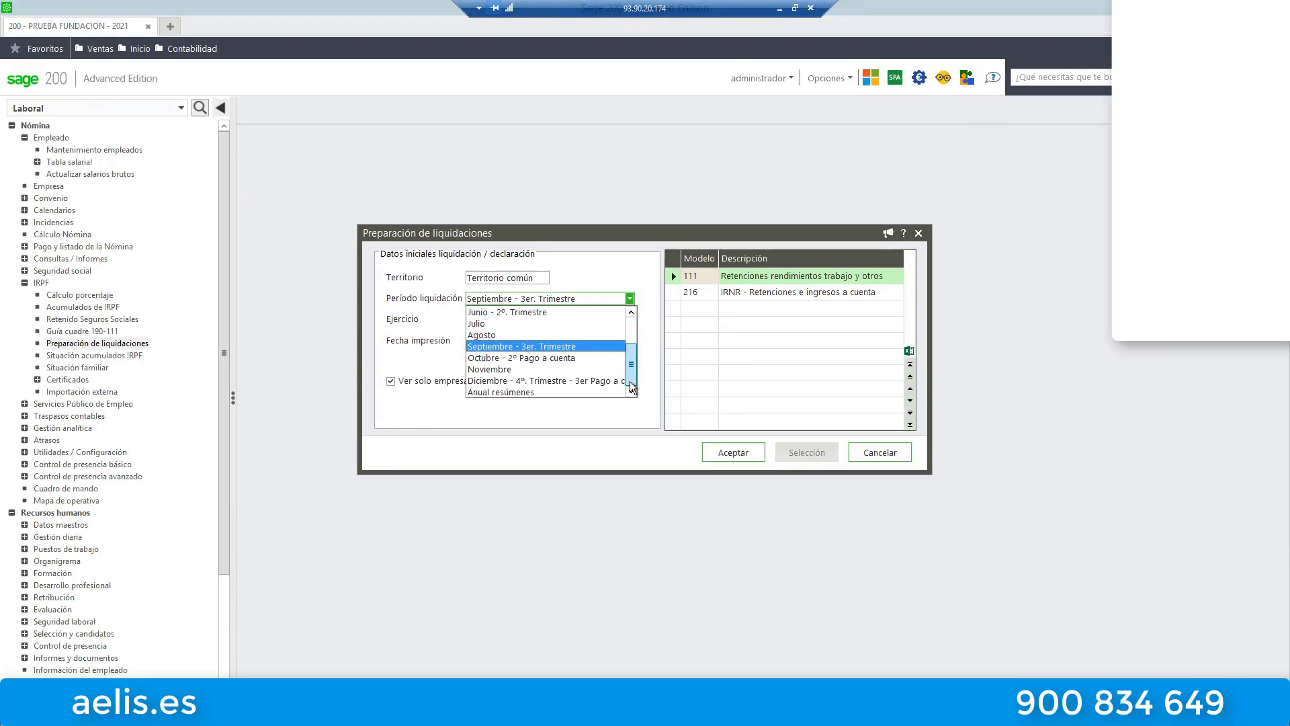
pyautogui.click(504, 359)
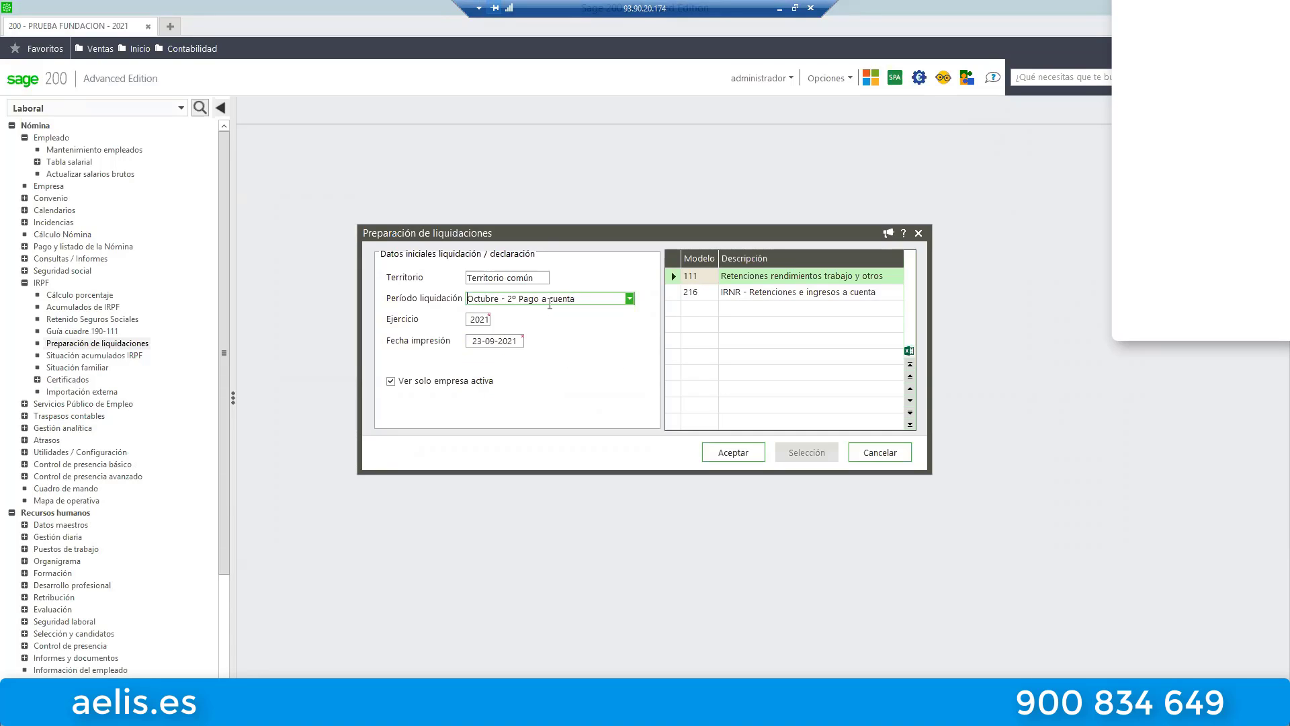
pyautogui.click(630, 299)
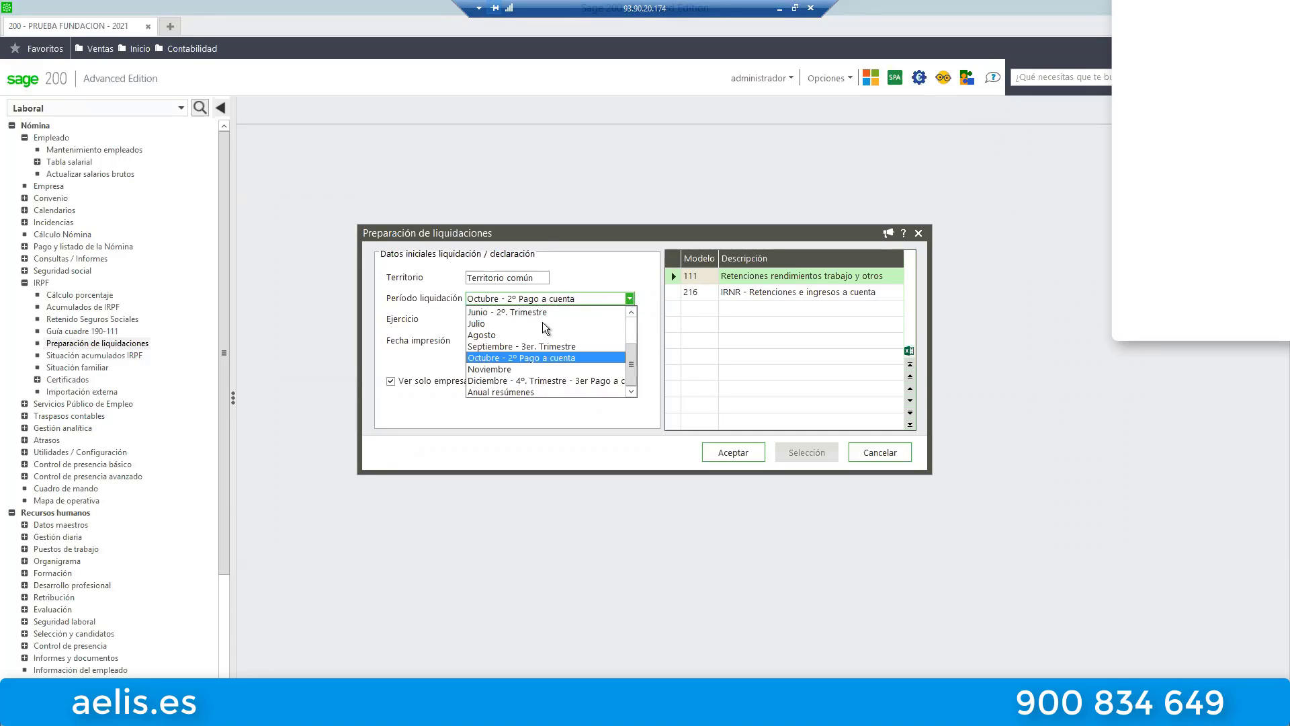
pyautogui.click(502, 358)
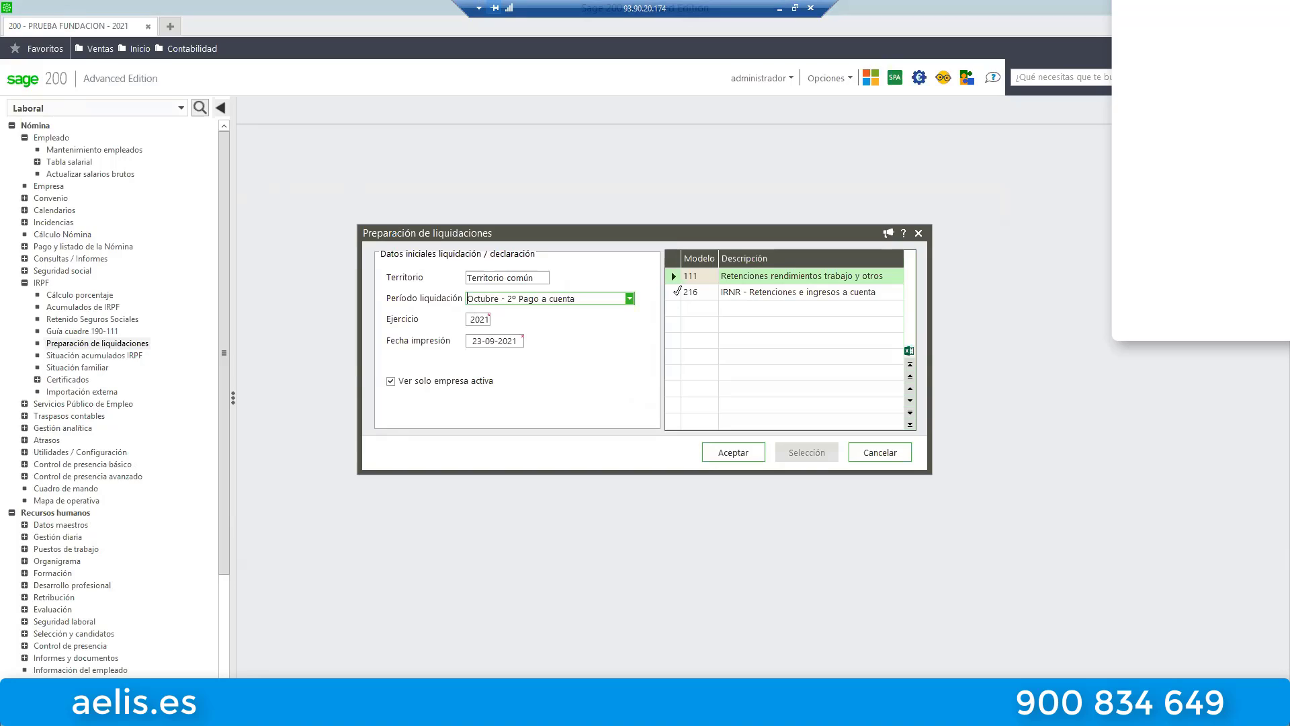
# - Select modelo 111, open company 200's October settlement, and accumulate it without incorporating the displaced companies
pyautogui.click(674, 275)
pyautogui.click(672, 275)
pyautogui.click(672, 275)
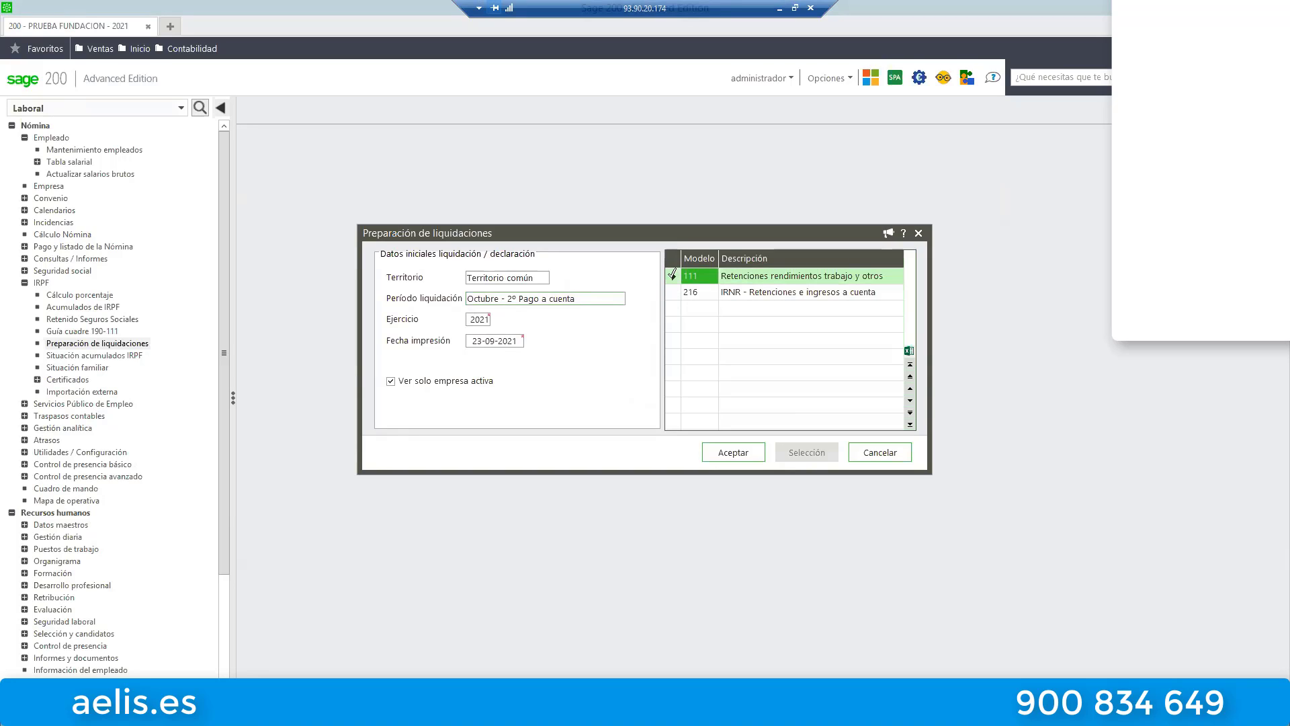
pyautogui.click(734, 453)
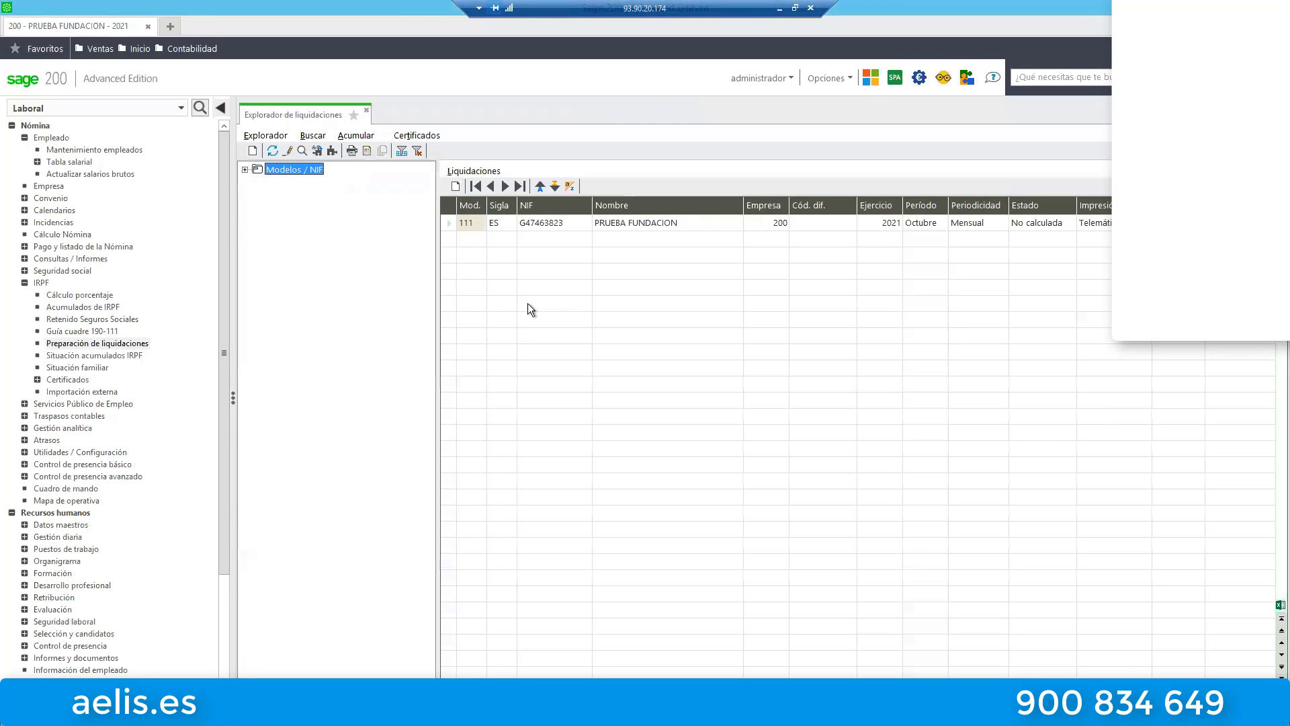
pyautogui.doubleClick(647, 223)
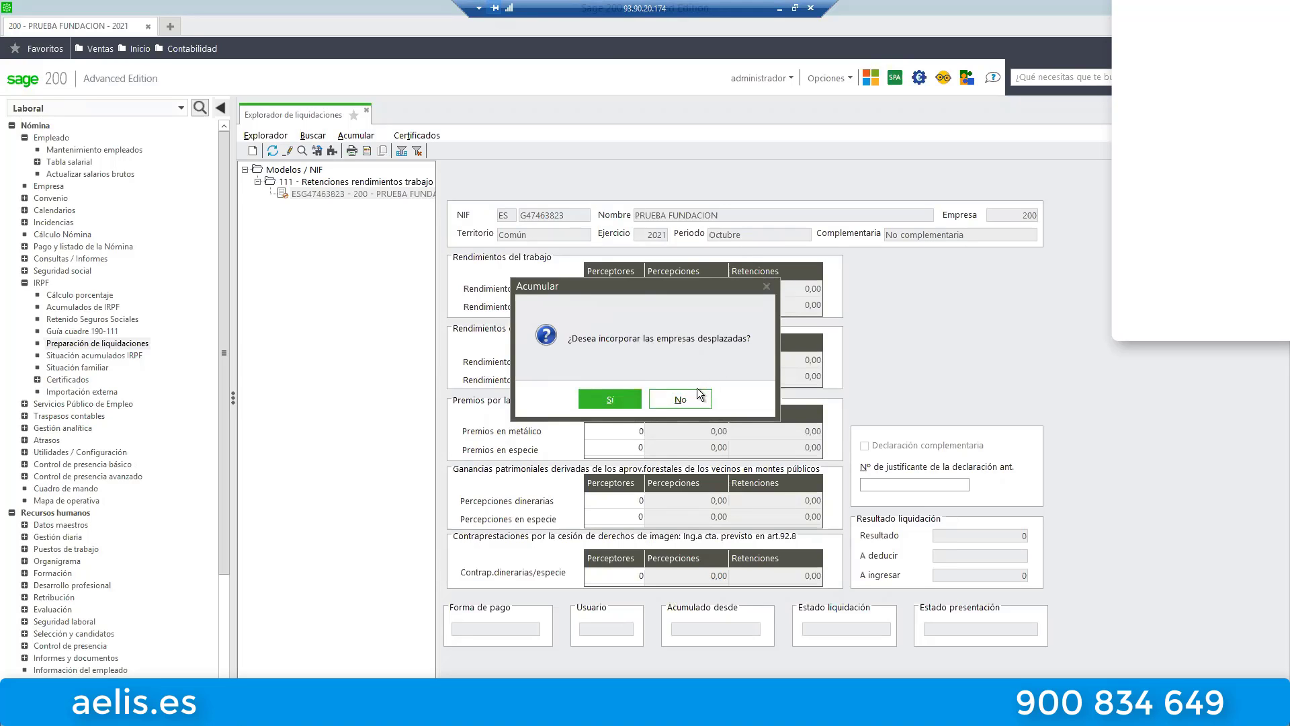
pyautogui.click(684, 400)
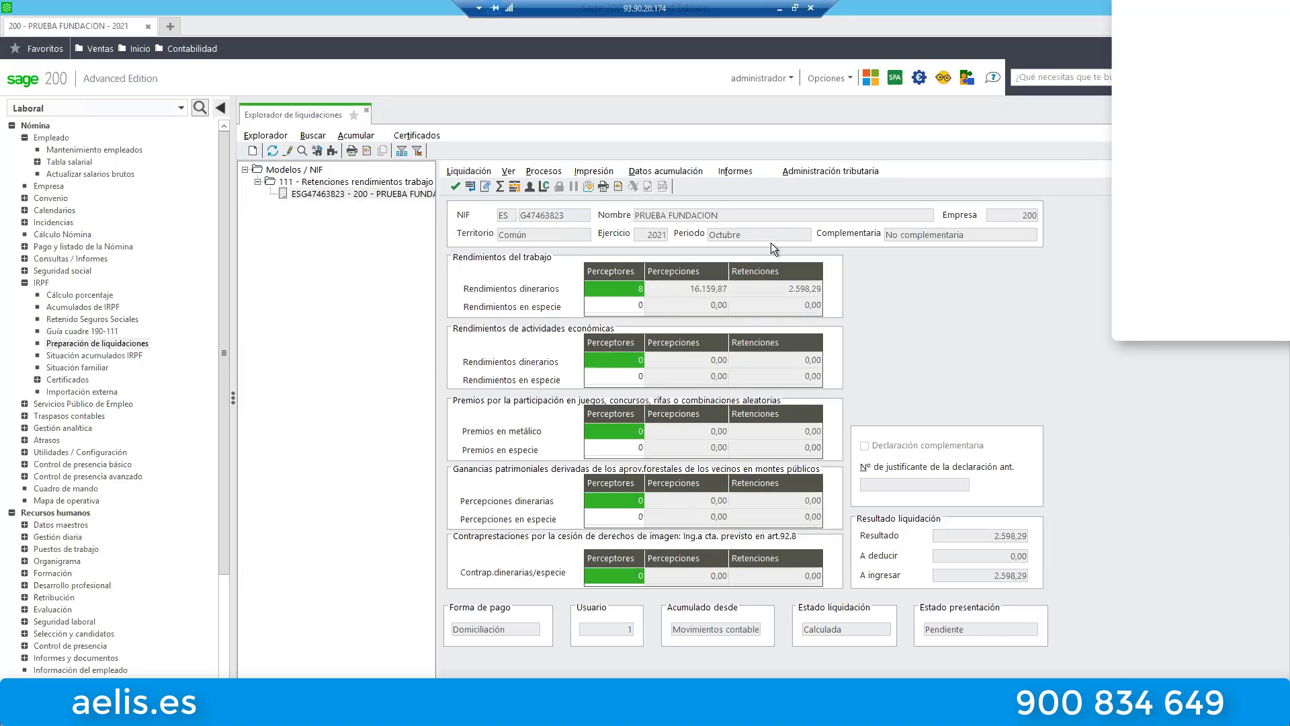
# - Check the Percepciones for work income in Rendimientos dinerarios and open the settlement's IRPF perceptores detail
pyautogui.click(703, 289)
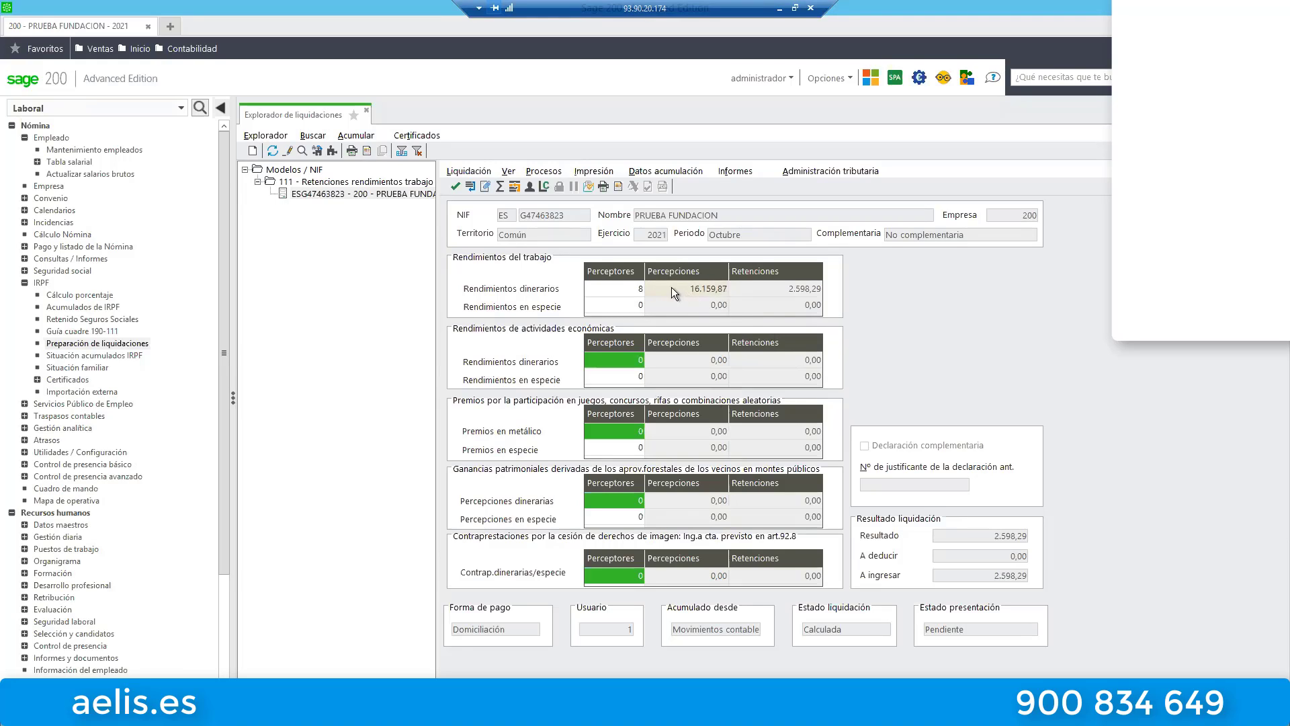
pyautogui.click(688, 289)
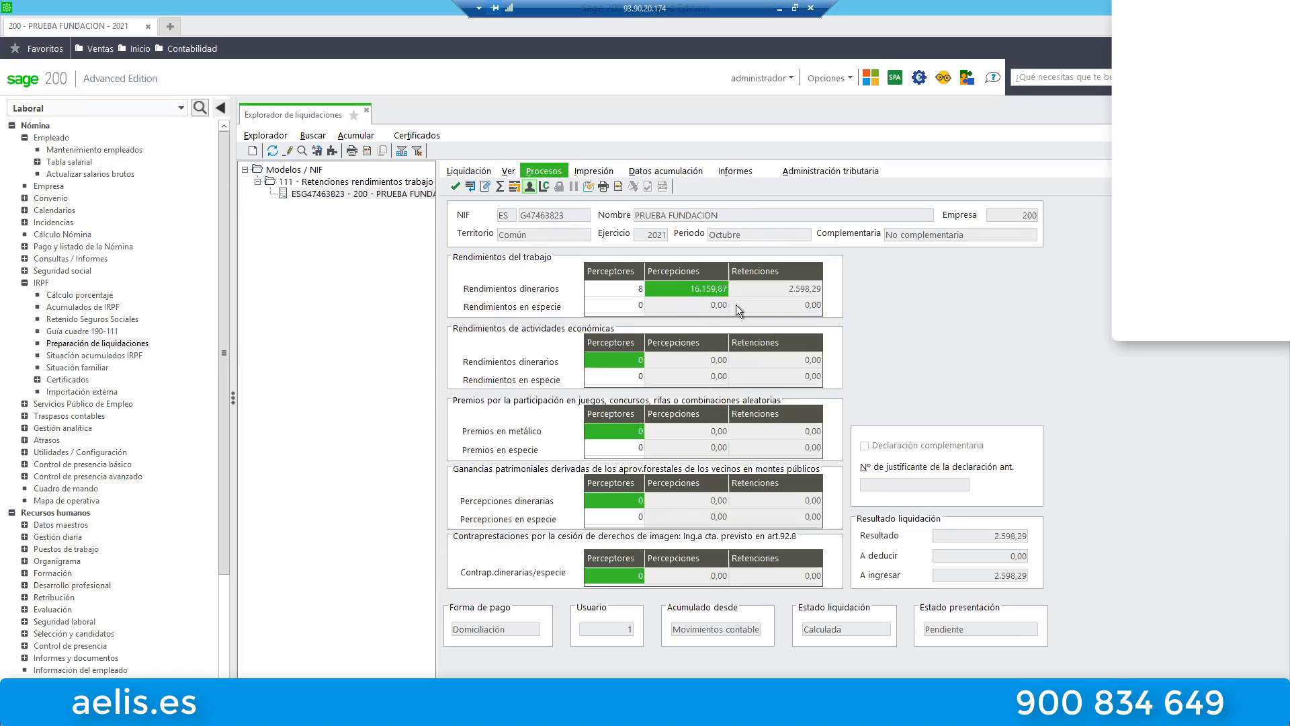
pyautogui.click(538, 168)
pyautogui.click(558, 204)
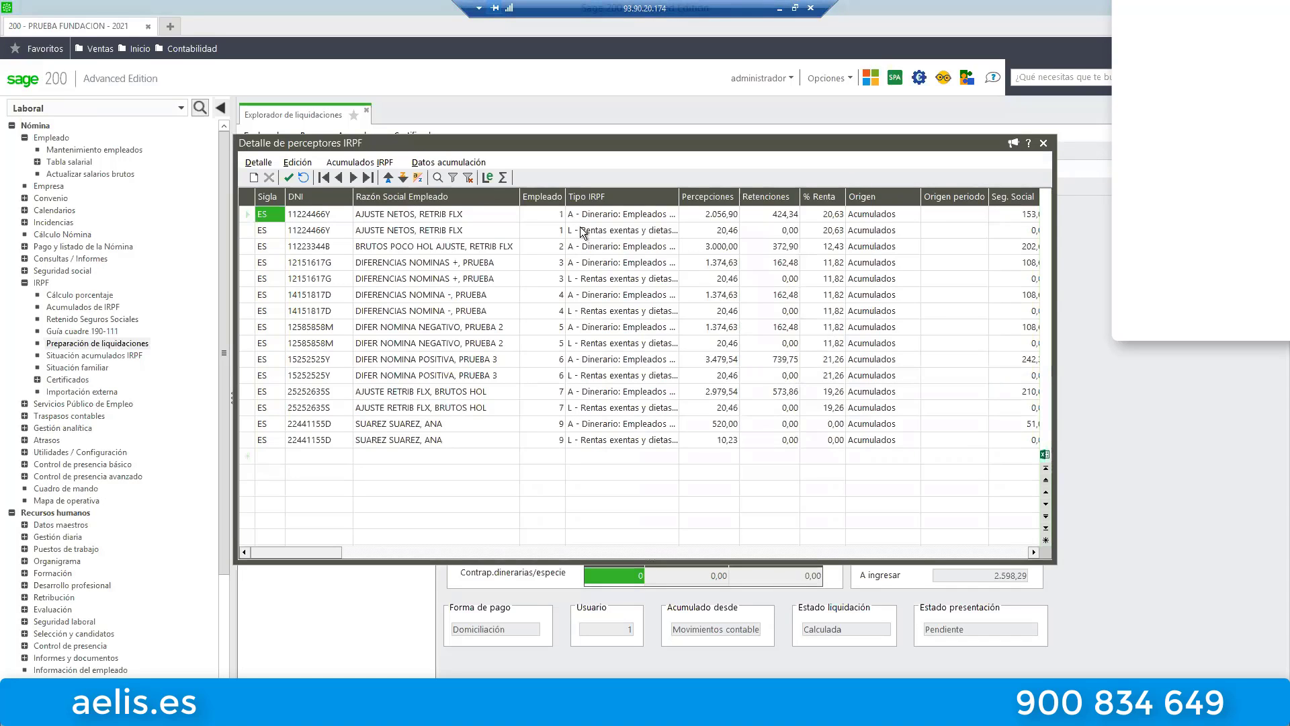
# - Examine each employee's Tipo IRPF, percepciones, retenciones, % Renta, Origen and Seg. Social in the perceptores detail
pyautogui.click(577, 216)
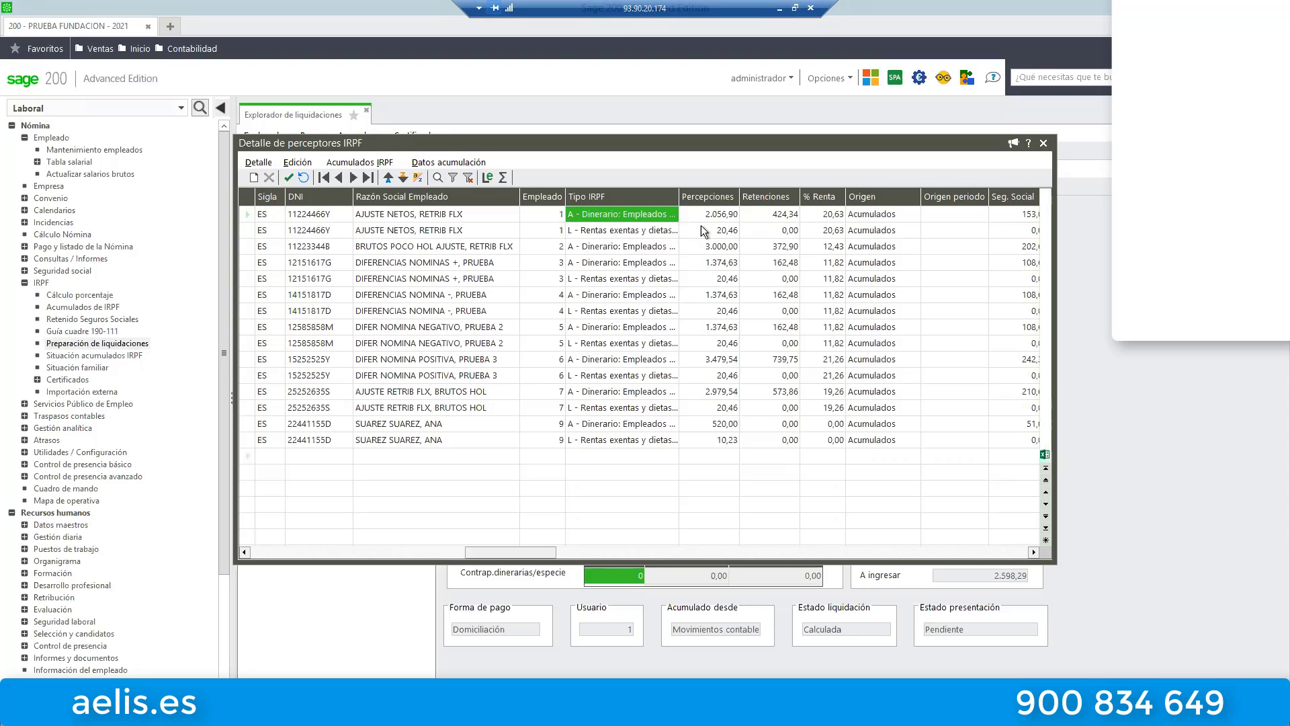
pyautogui.click(647, 231)
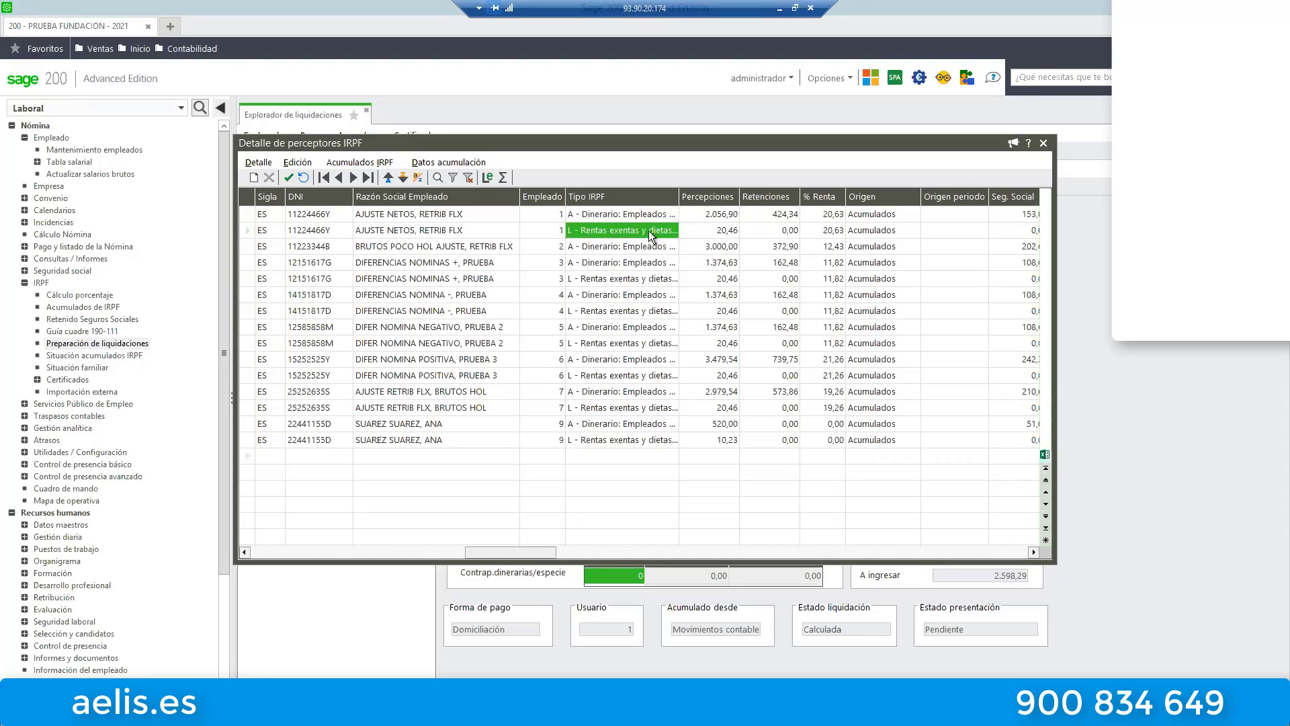
pyautogui.press('Down')
pyautogui.press('Down')
pyautogui.press('Down')
pyautogui.press('Down')
pyautogui.press('Down')
pyautogui.press('Down')
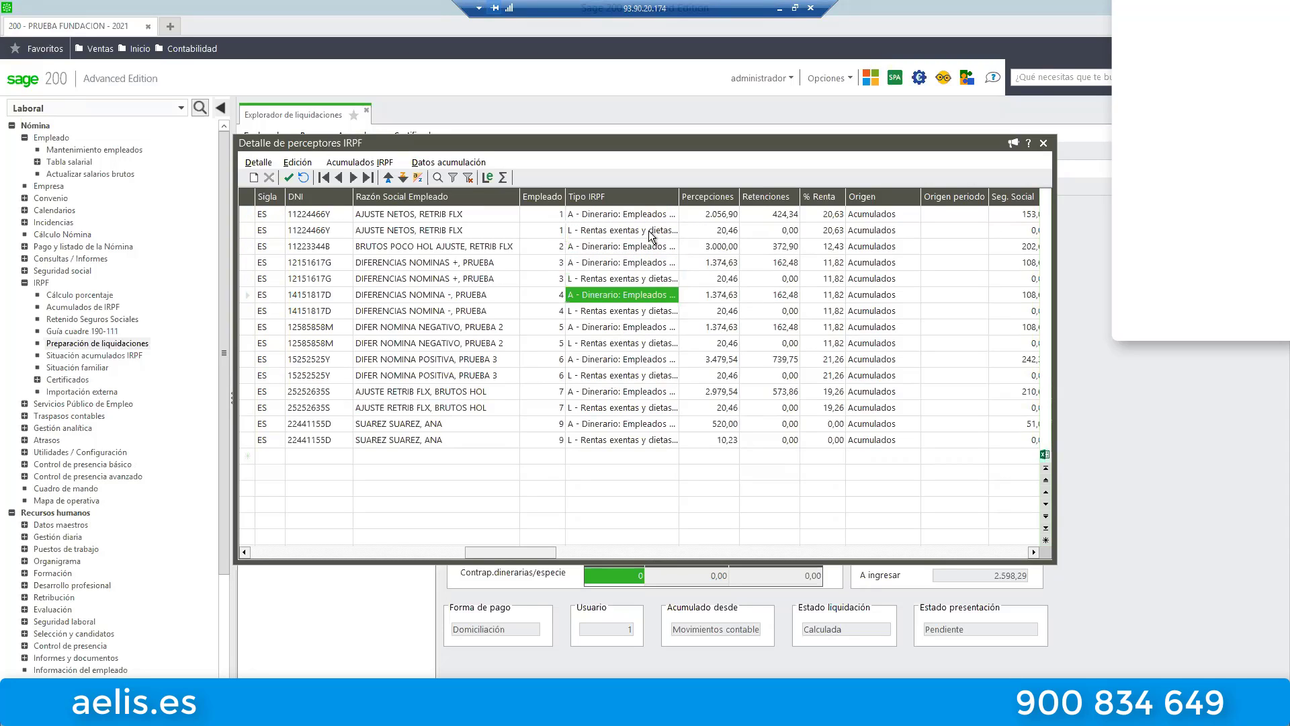
pyautogui.press('Down')
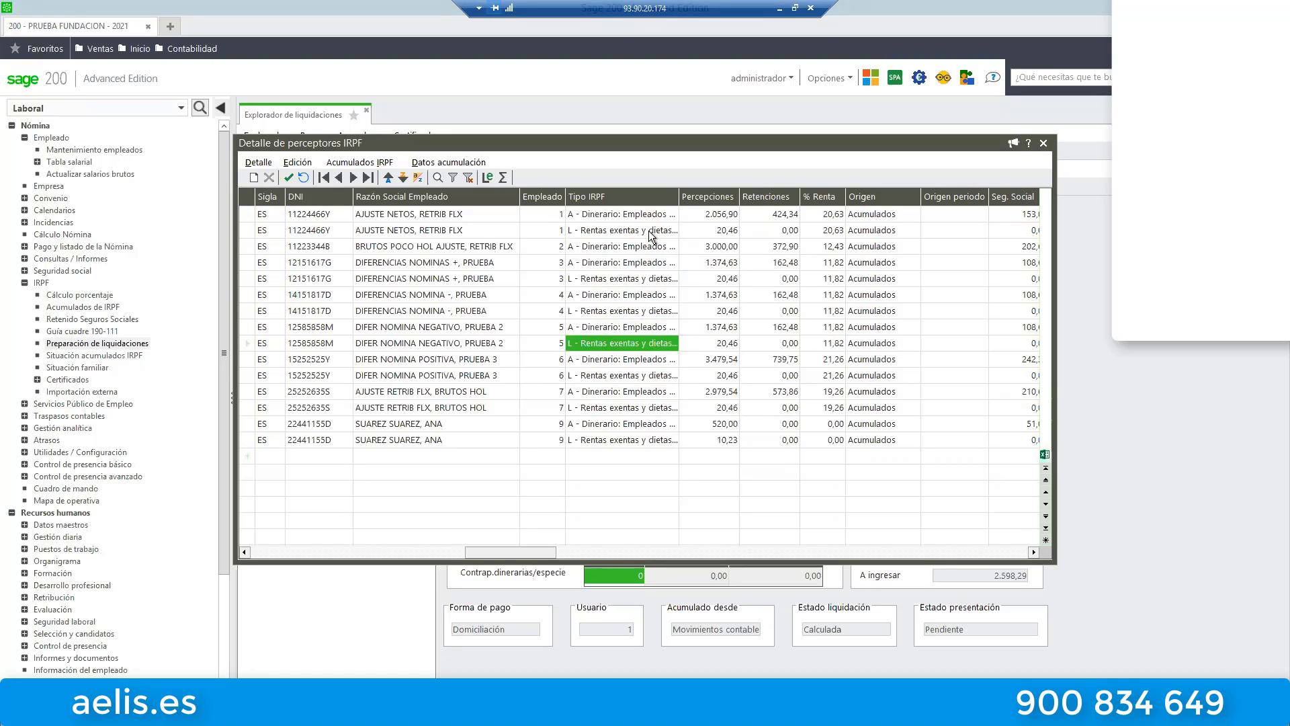
pyautogui.press('Down')
pyautogui.press('Down')
pyautogui.press('Down')
pyautogui.press('Down')
pyautogui.press('Down')
pyautogui.press('Down')
pyautogui.press('Right')
pyautogui.press('Right')
pyautogui.press('Up')
pyautogui.press('Right')
pyautogui.press('Right')
pyautogui.press('Right')
pyautogui.press('Right')
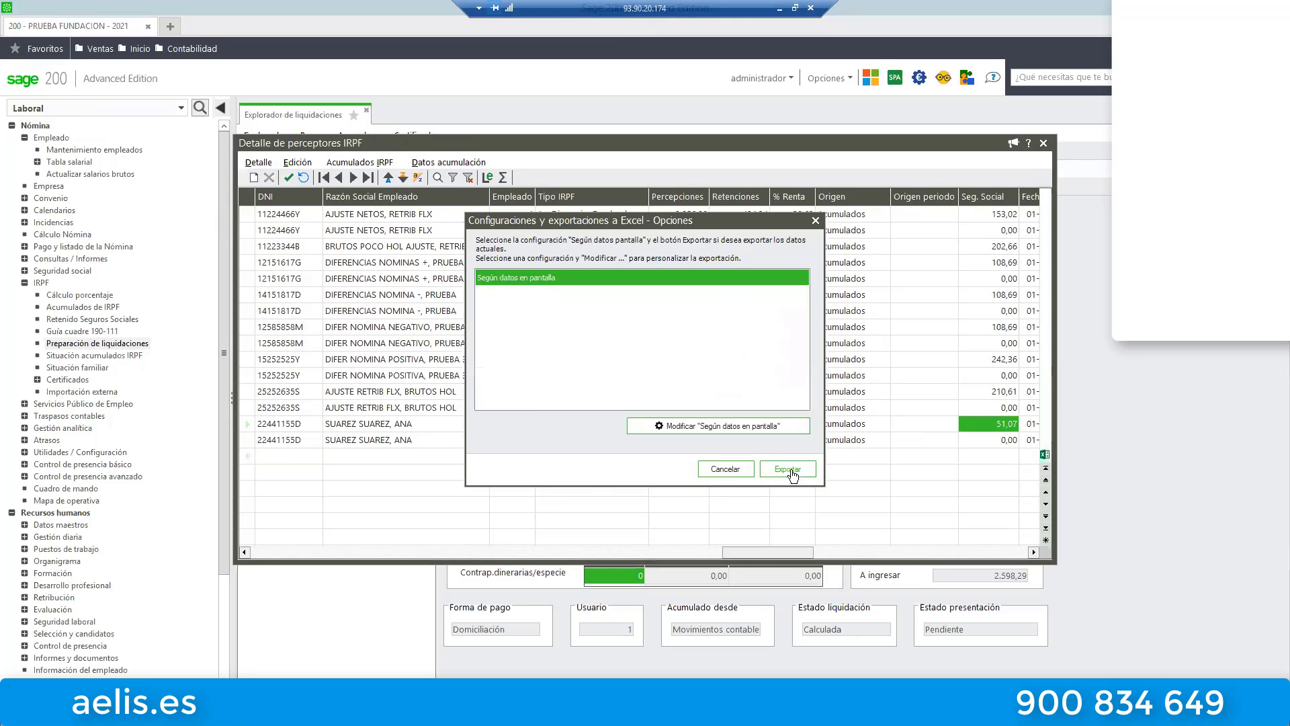
# - Export the perceptores detail to Excel with the Según datos en pantalla configuration, and close the detail
pyautogui.click(787, 469)
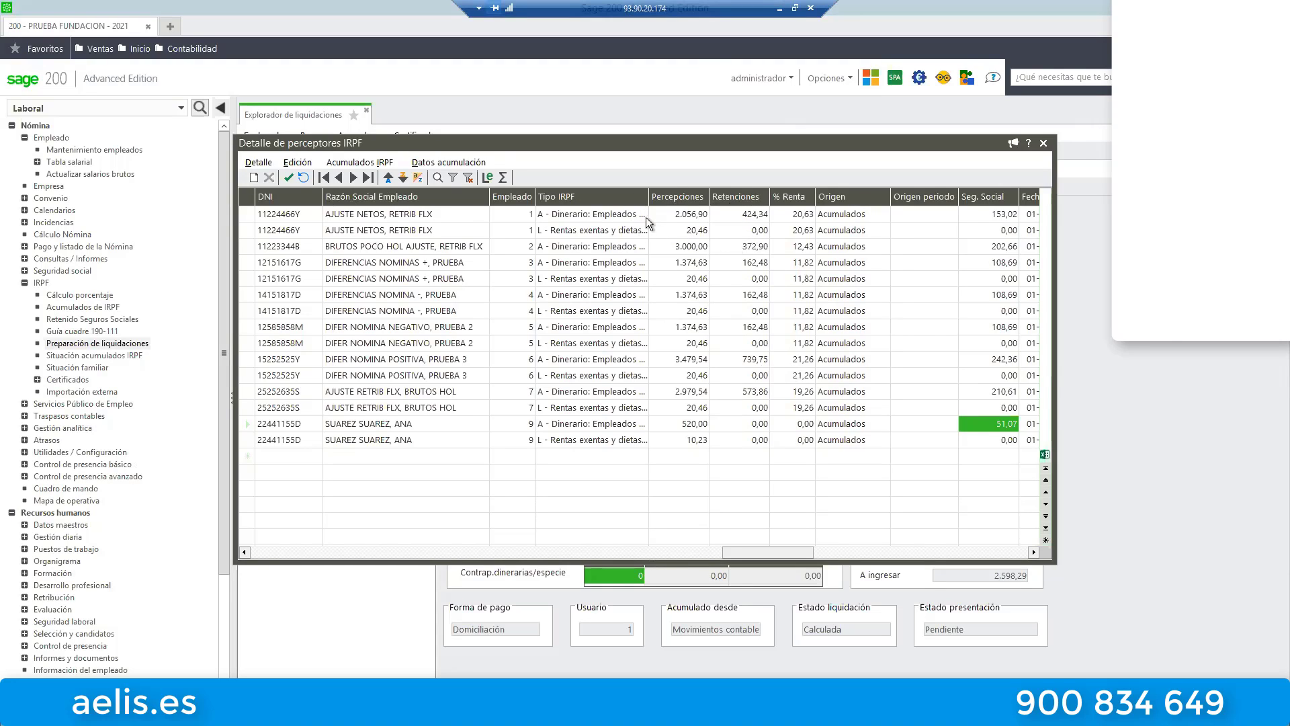
pyautogui.click(1044, 143)
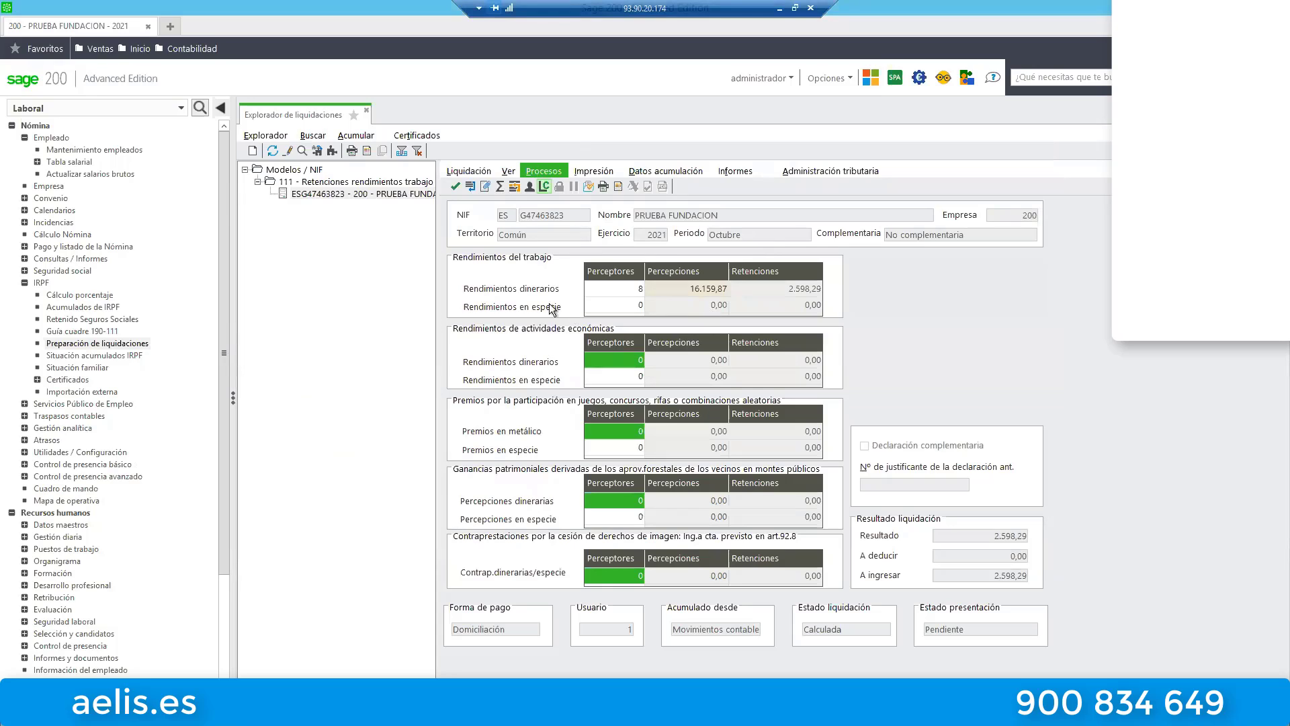
# - Confirm the October modelo 111 settlement, mark it as Preparada para listar, and check its Estado liquidación
pyautogui.click(453, 188)
pyautogui.click(592, 172)
pyautogui.click(621, 191)
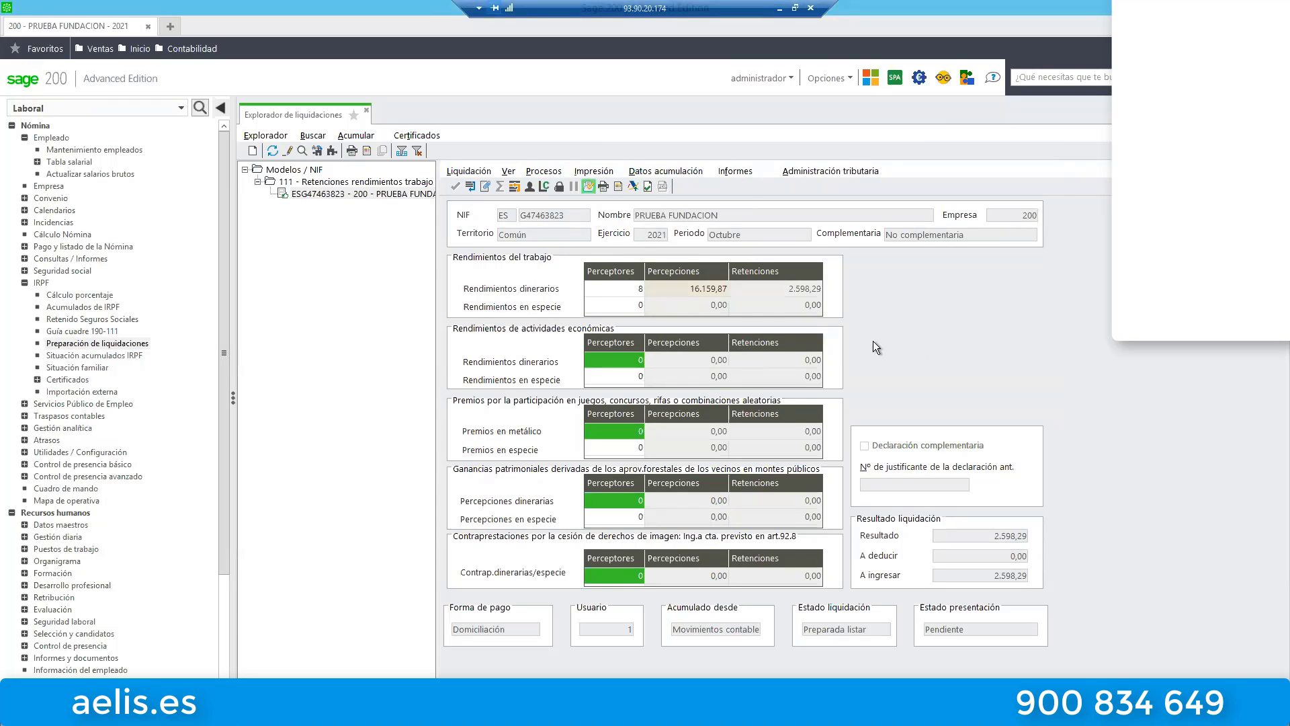
pyautogui.click(602, 189)
pyautogui.click(854, 626)
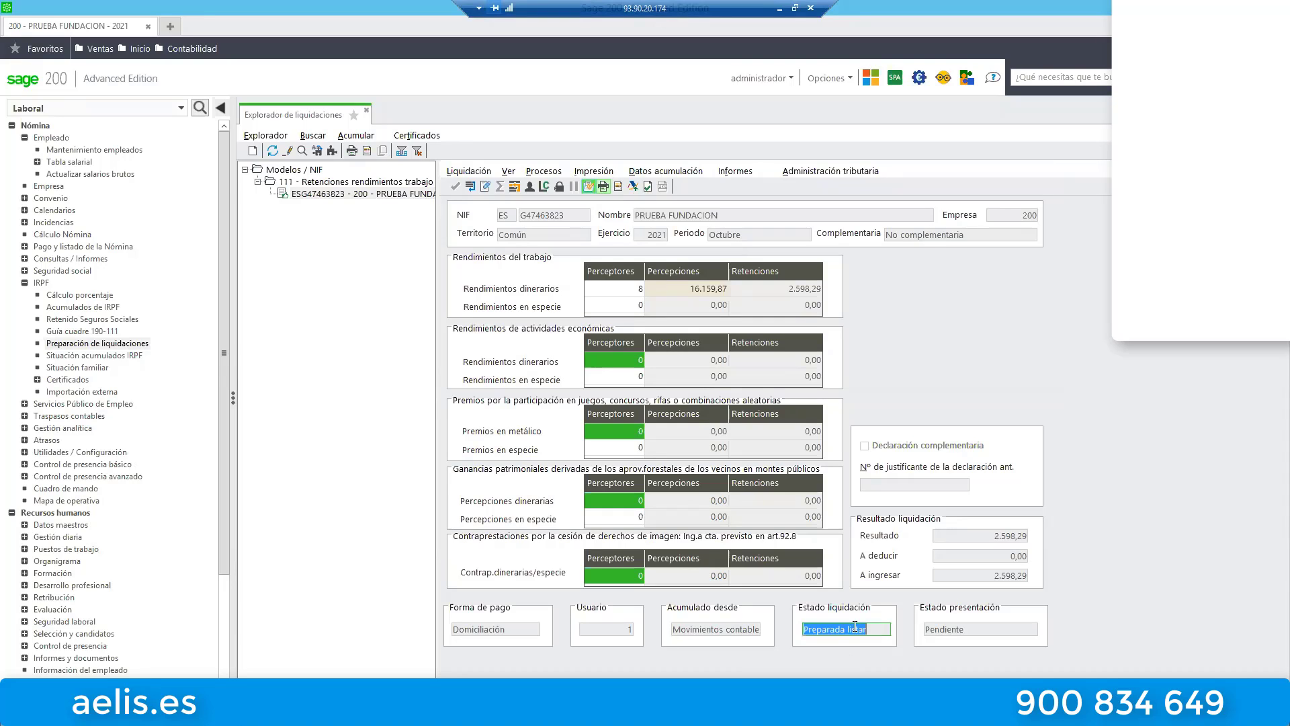
# - Open the official printing of modelo 111 and review its destination folder, directory structure and file name
pyautogui.click(597, 171)
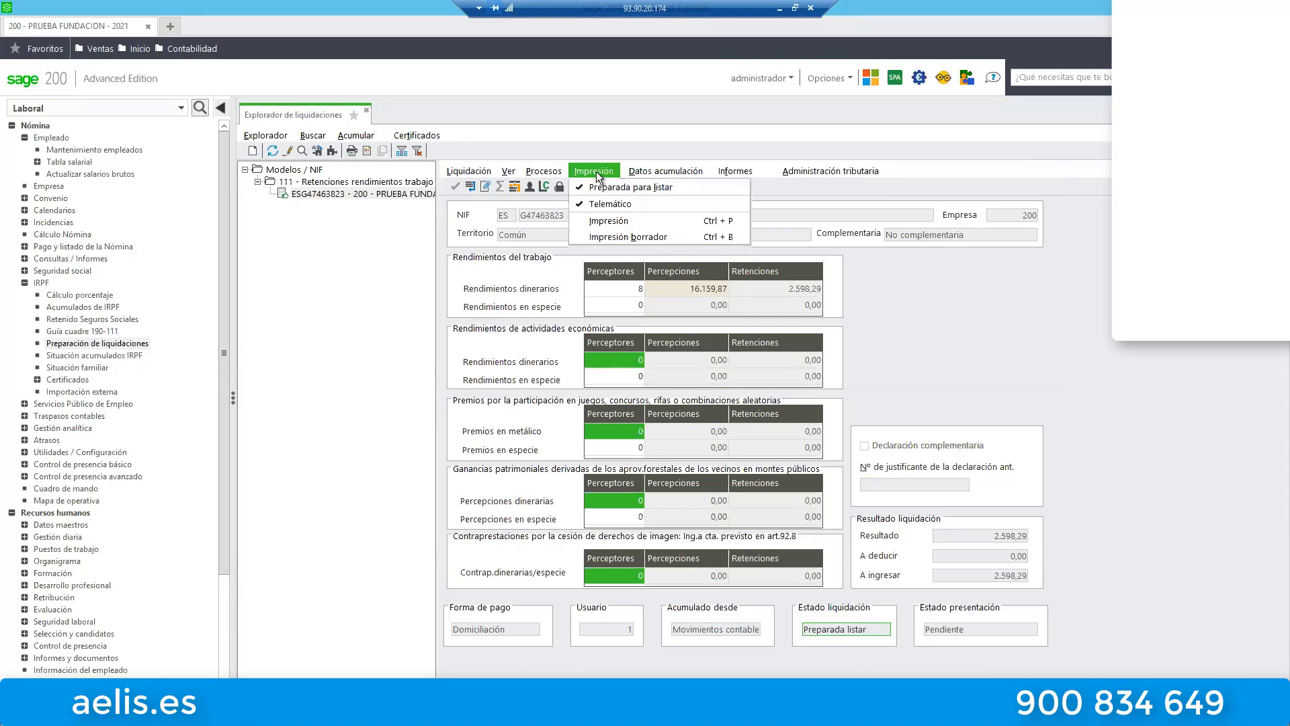
pyautogui.click(608, 219)
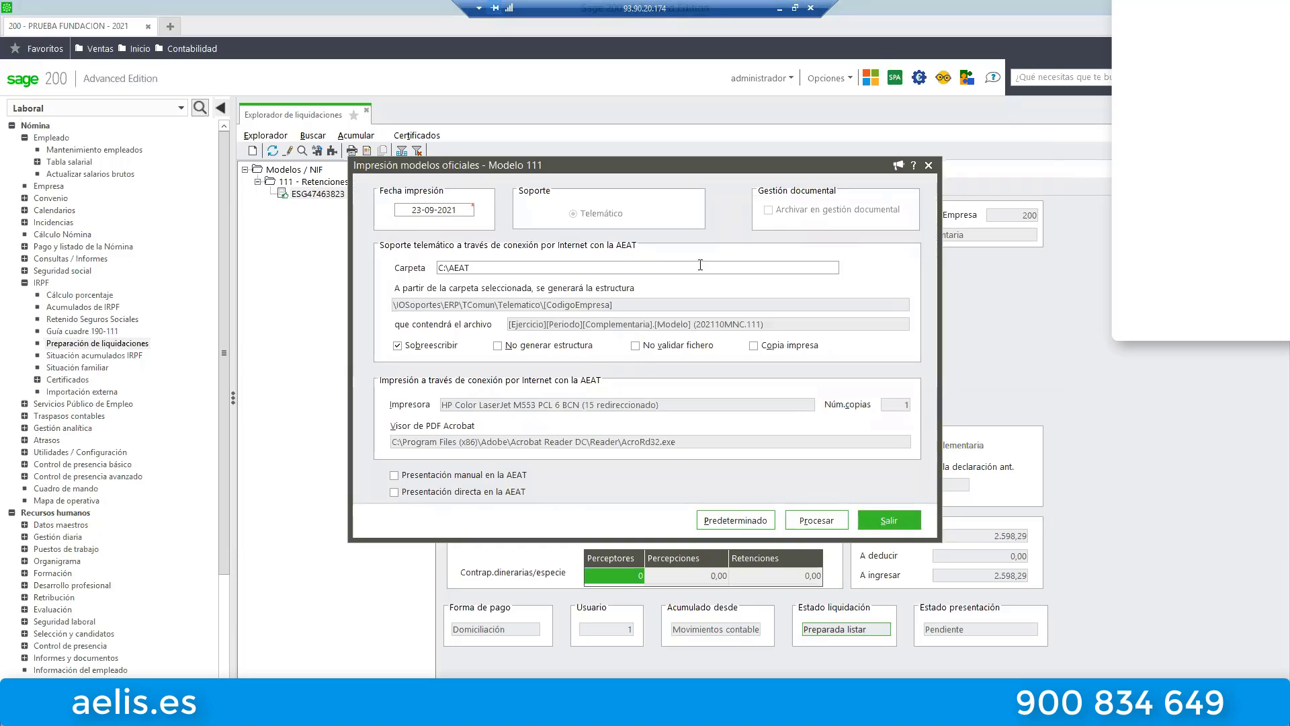
pyautogui.click(479, 268)
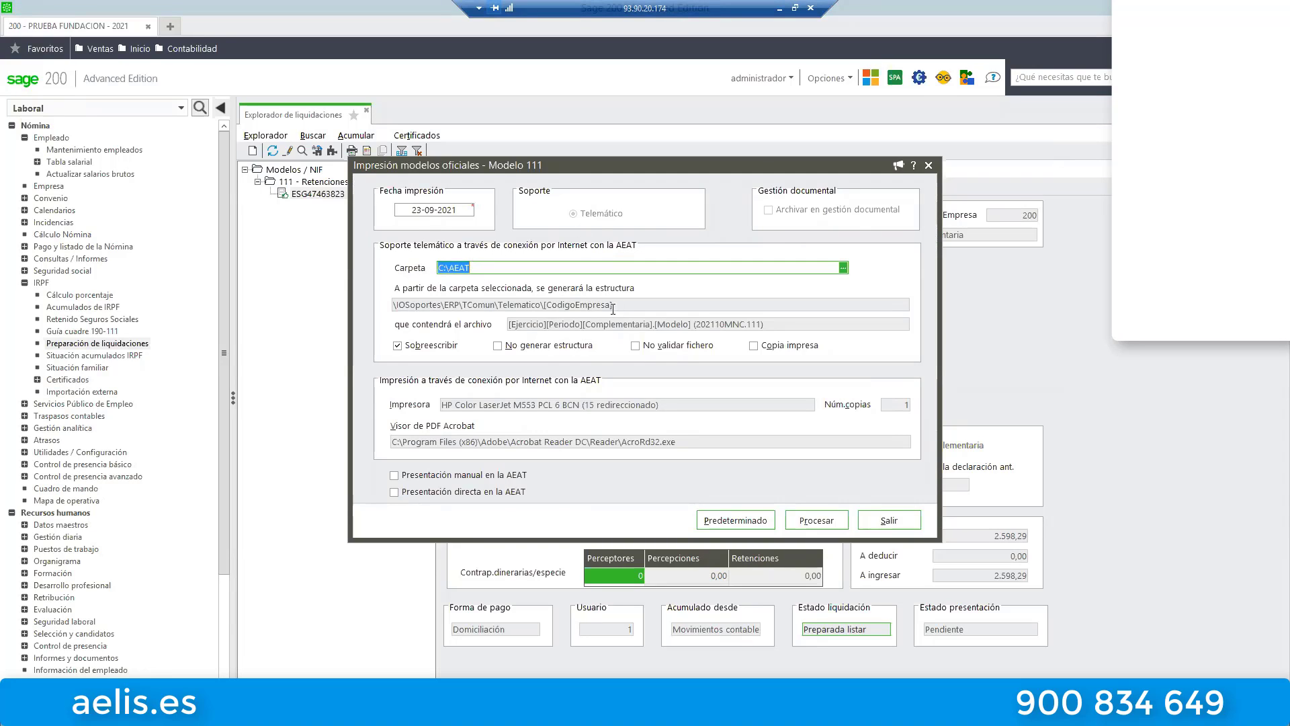
pyautogui.click(648, 308)
pyautogui.click(749, 326)
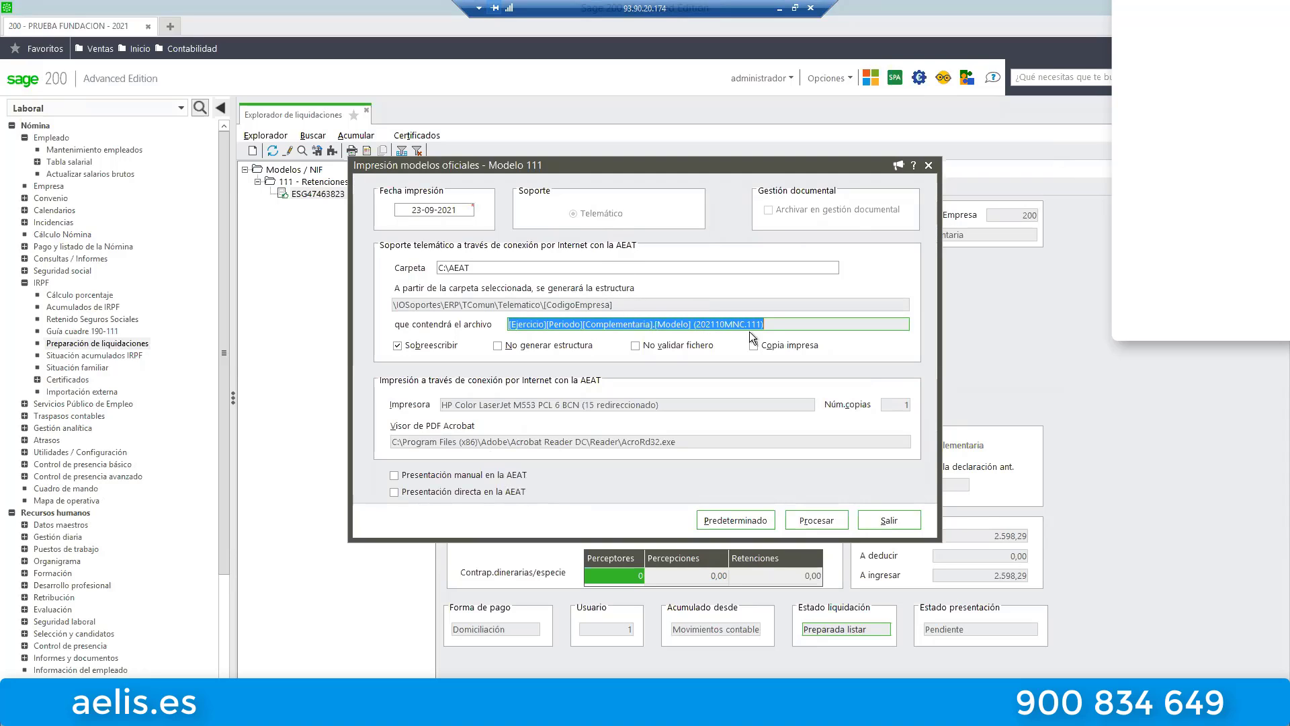
pyautogui.moveTo(759, 328); pyautogui.dragTo(694, 325)
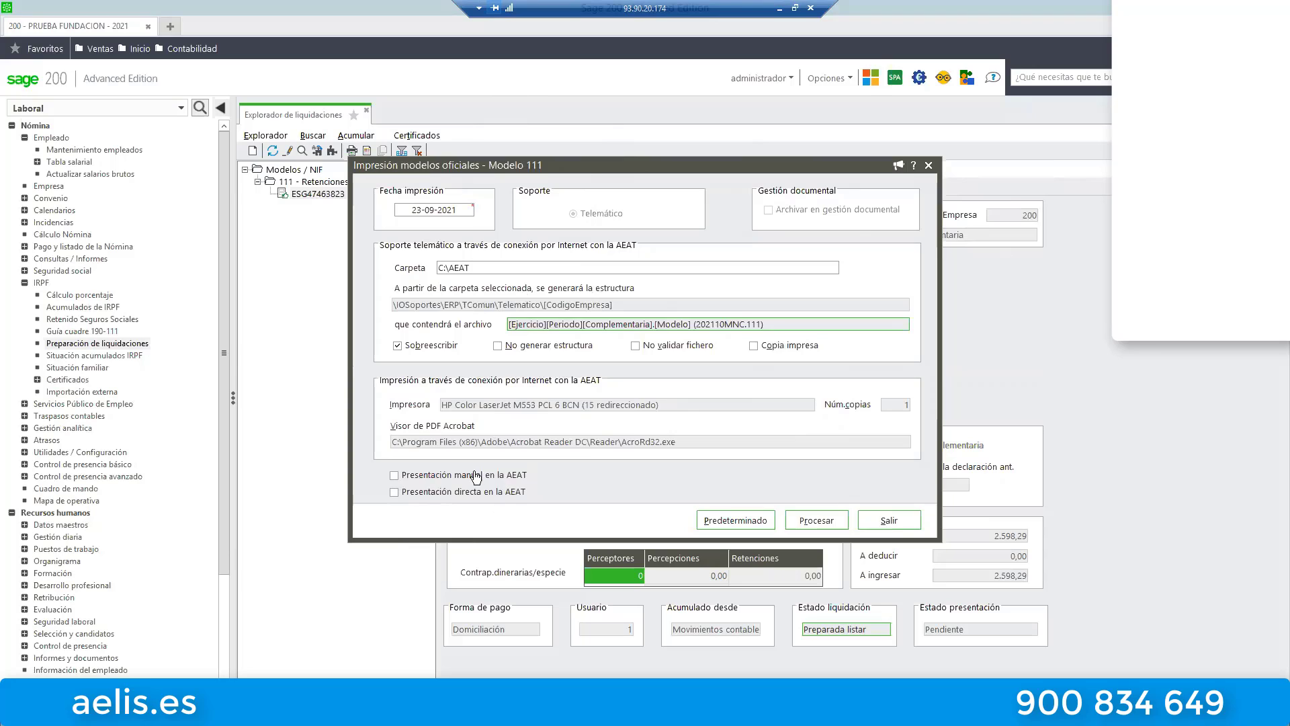
# - Process the telematic modelo 111 file into C:\AEAT with Sobreescribir enabled, and exit the printing and the settlement explorer
pyautogui.click(805, 516)
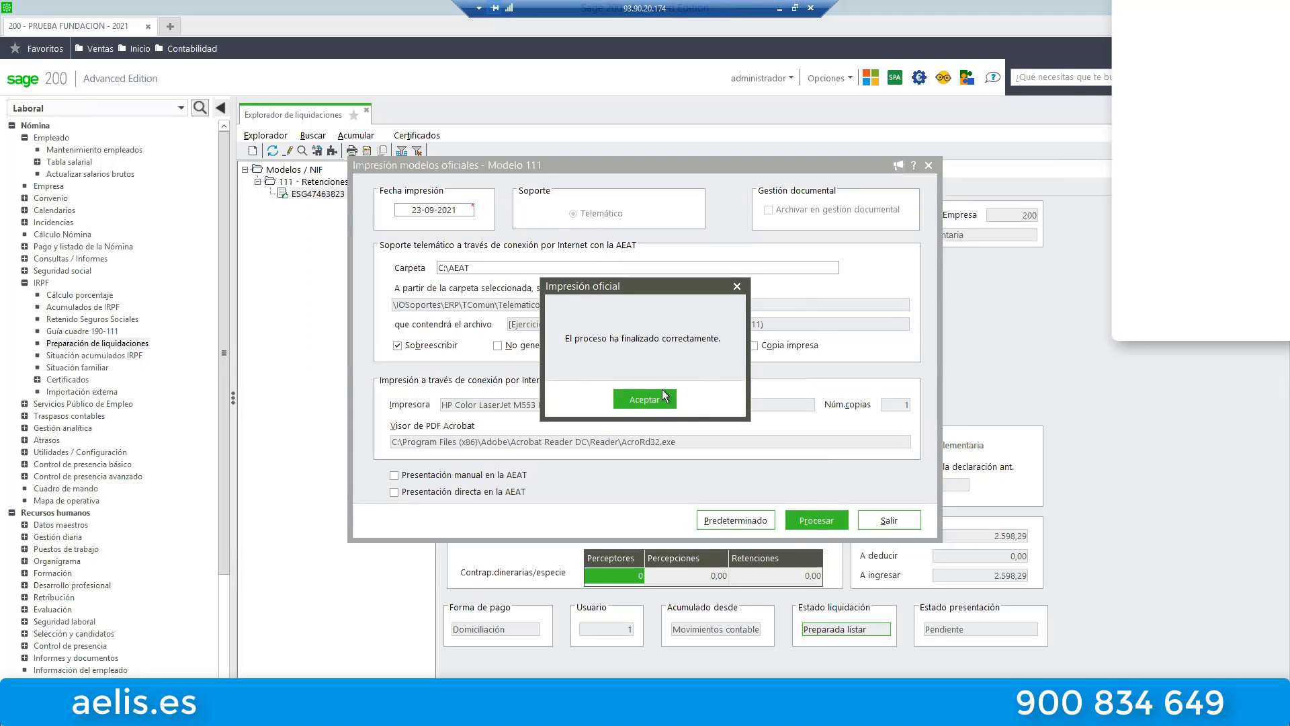
pyautogui.click(646, 403)
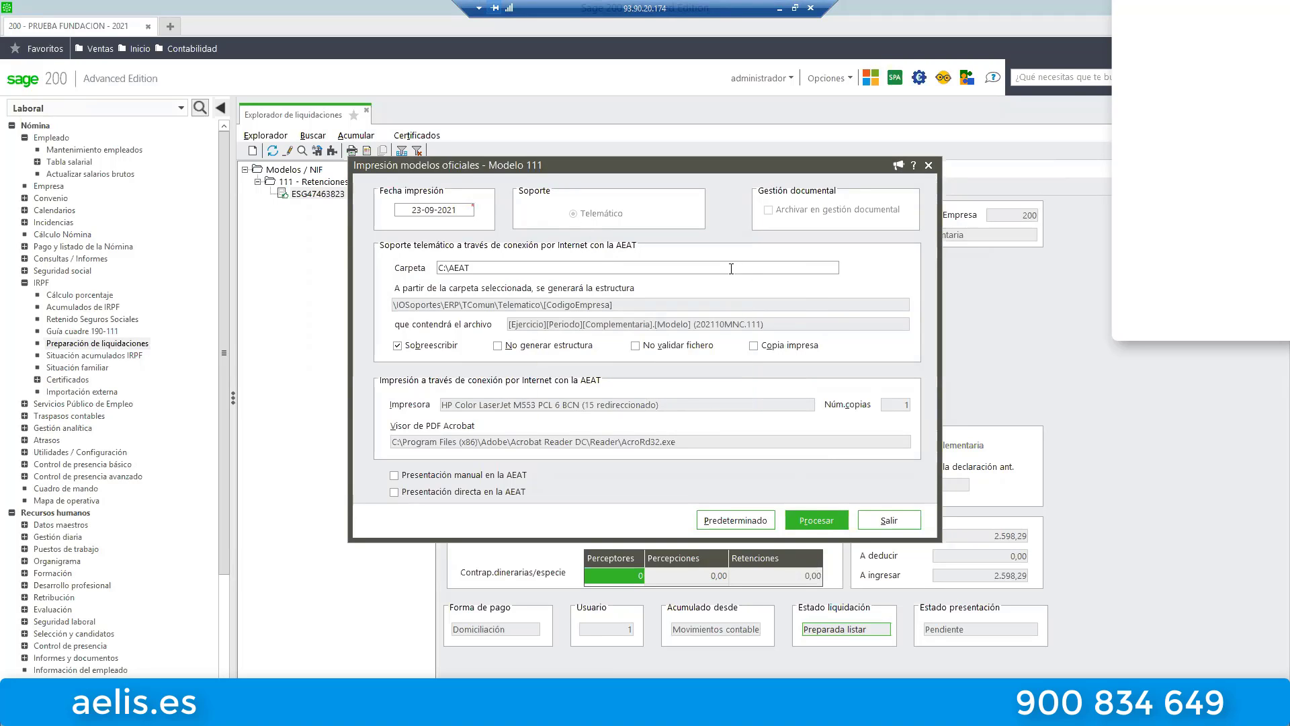
pyautogui.click(887, 522)
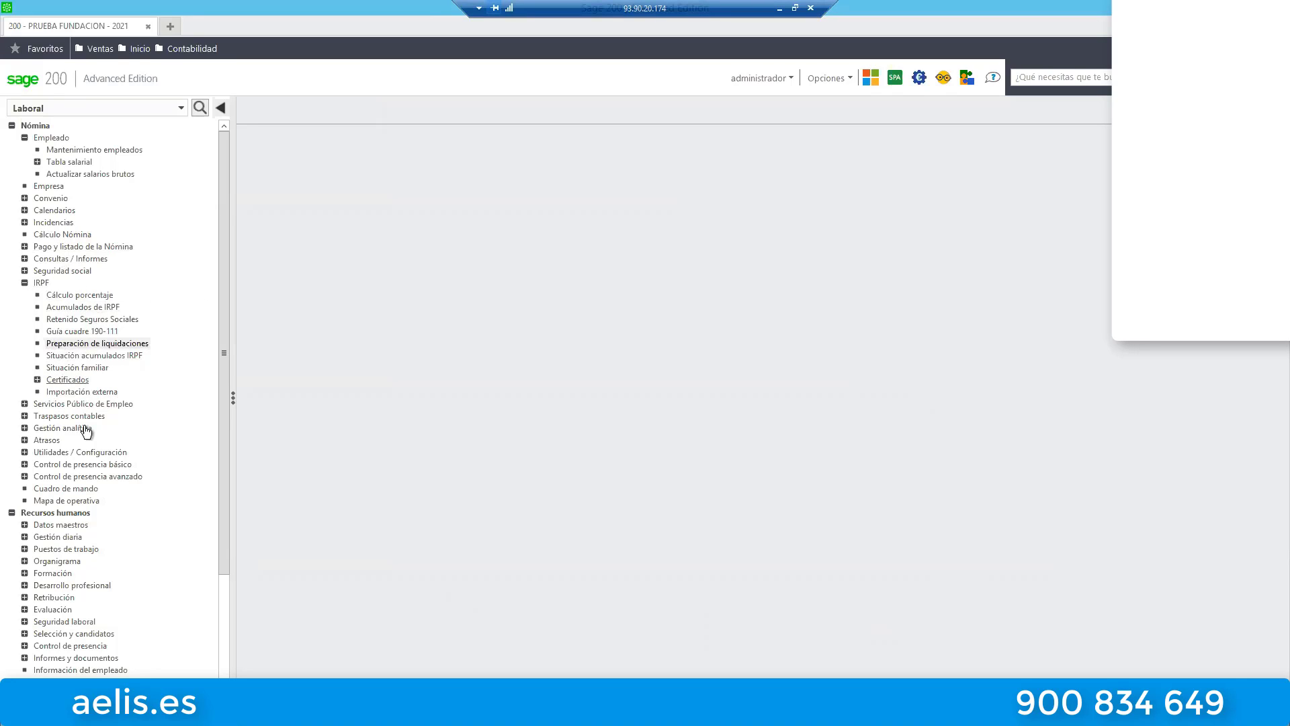
# - Reopen Preparación de liquidaciones and set the settlement period to Anual resúmenes
pyautogui.click(66, 344)
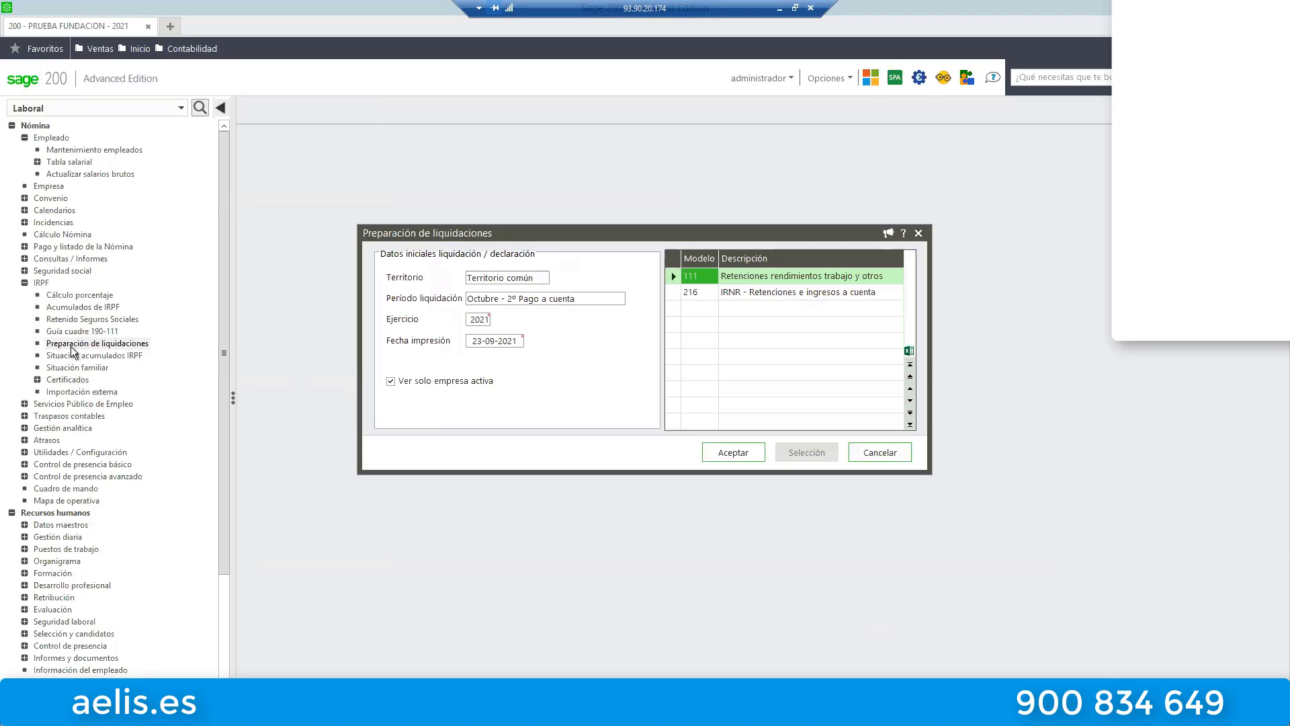
pyautogui.click(607, 301)
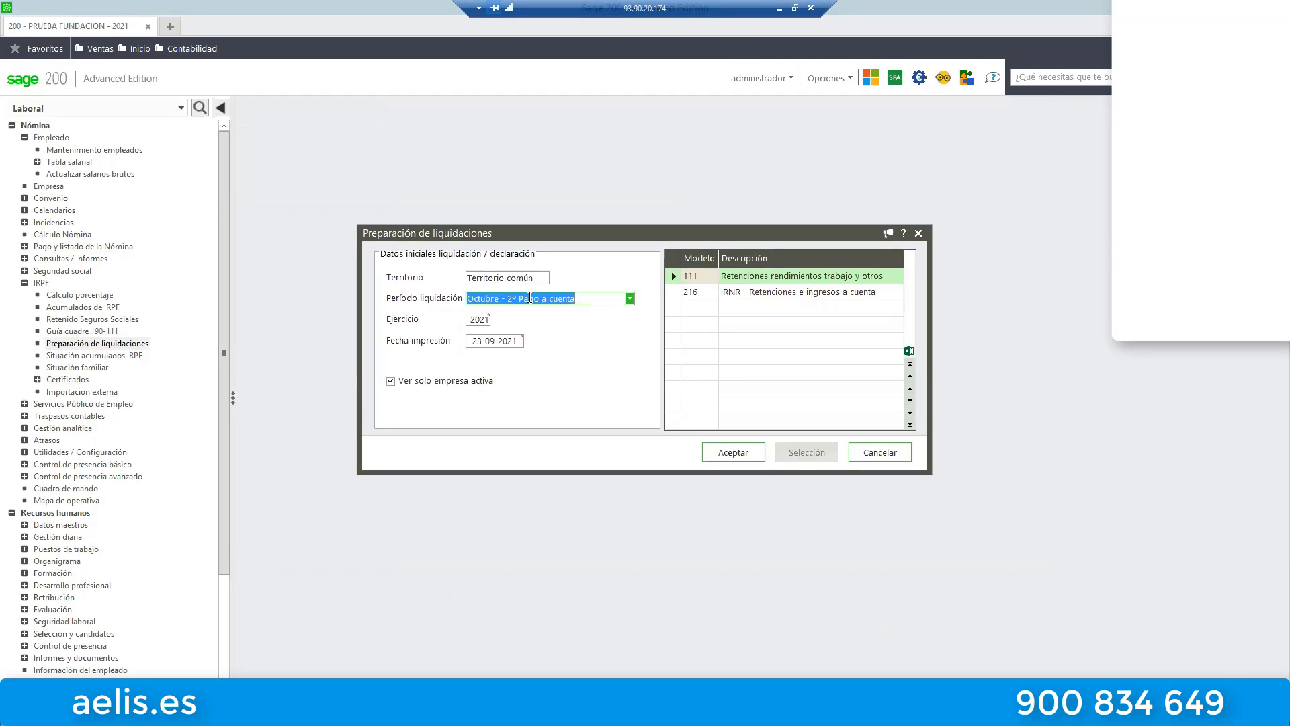
pyautogui.click(630, 298)
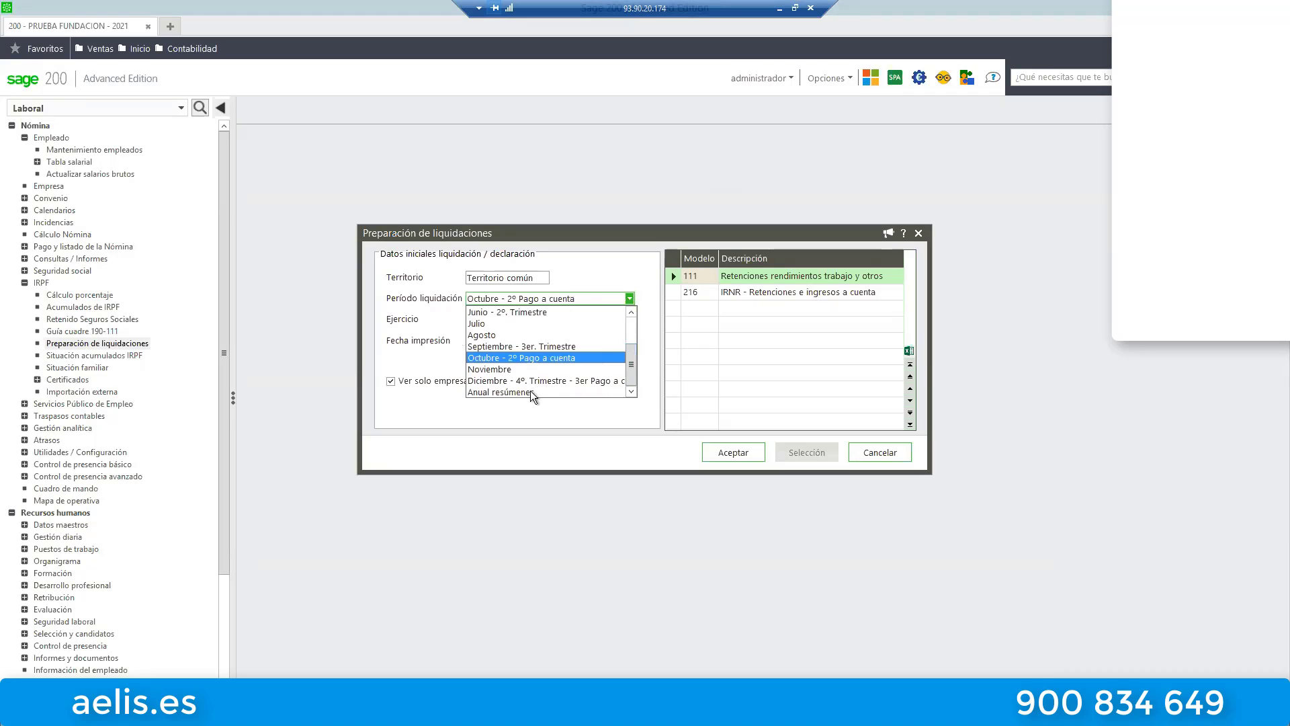
pyautogui.click(530, 391)
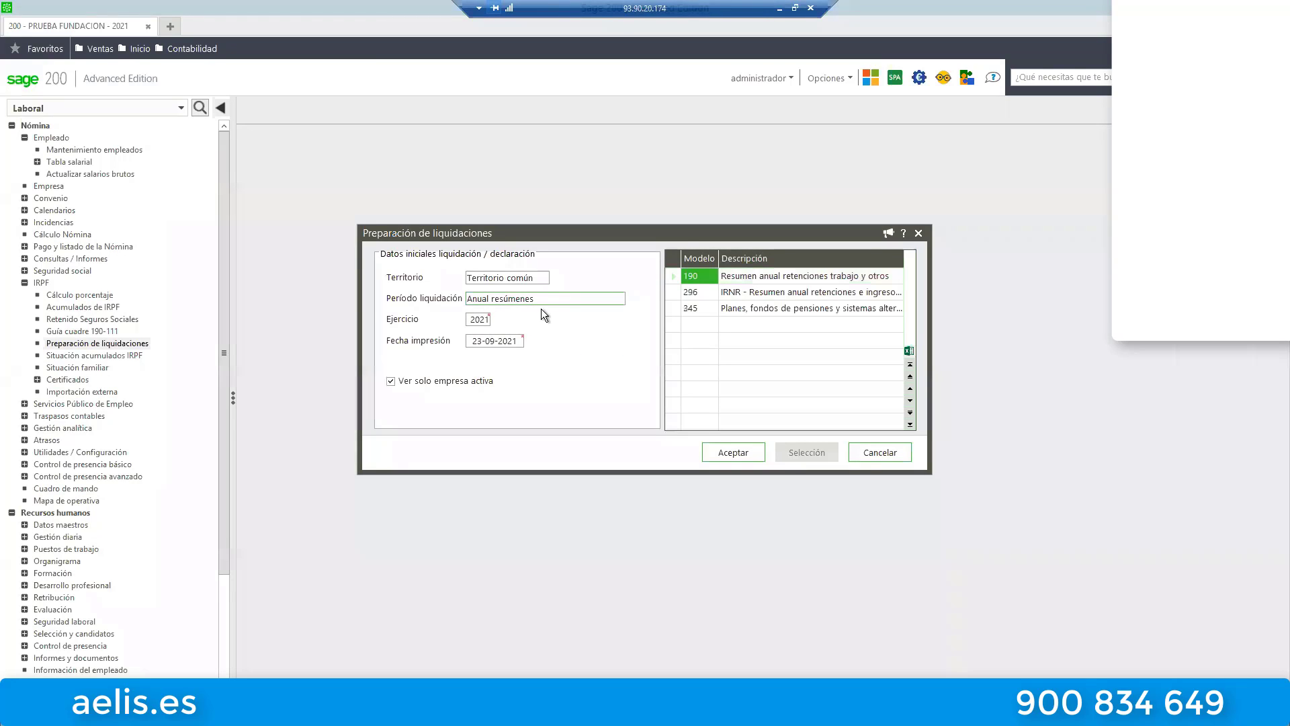
# - Choose modelo 190 for 2021 and open and accumulate company 200's annual settlement
pyautogui.click(673, 275)
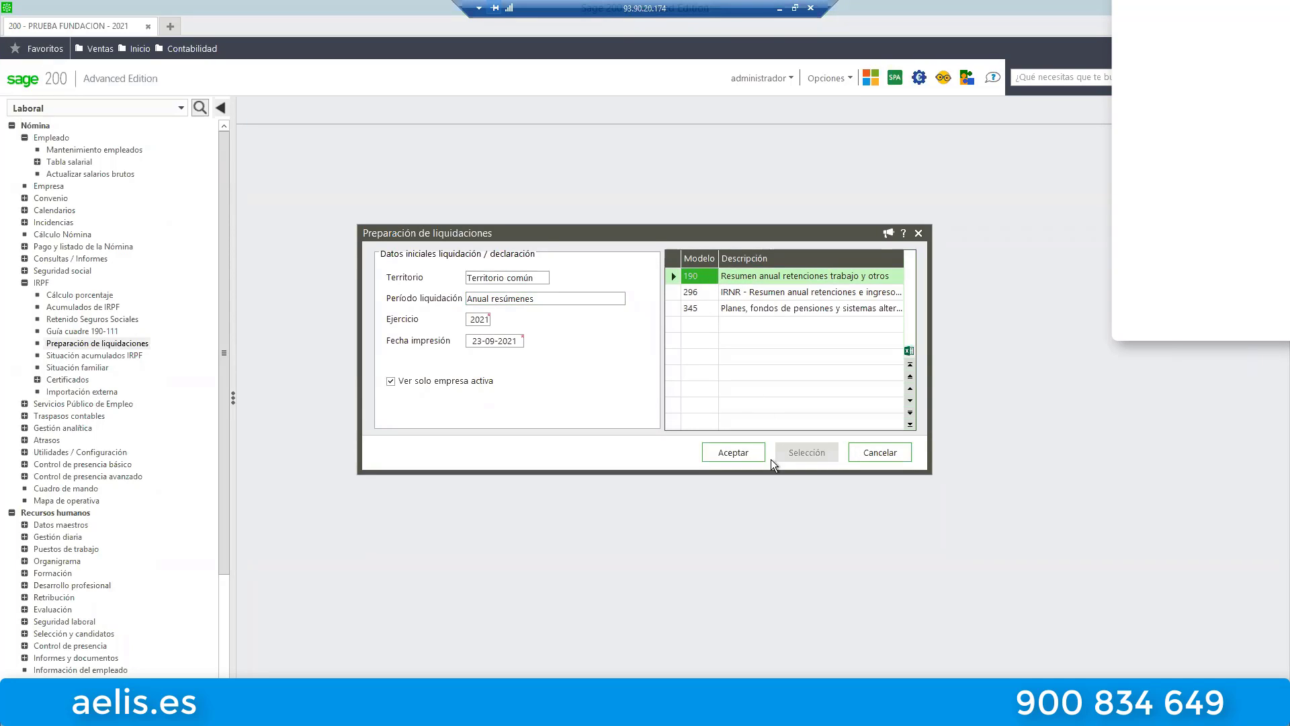
pyautogui.click(746, 453)
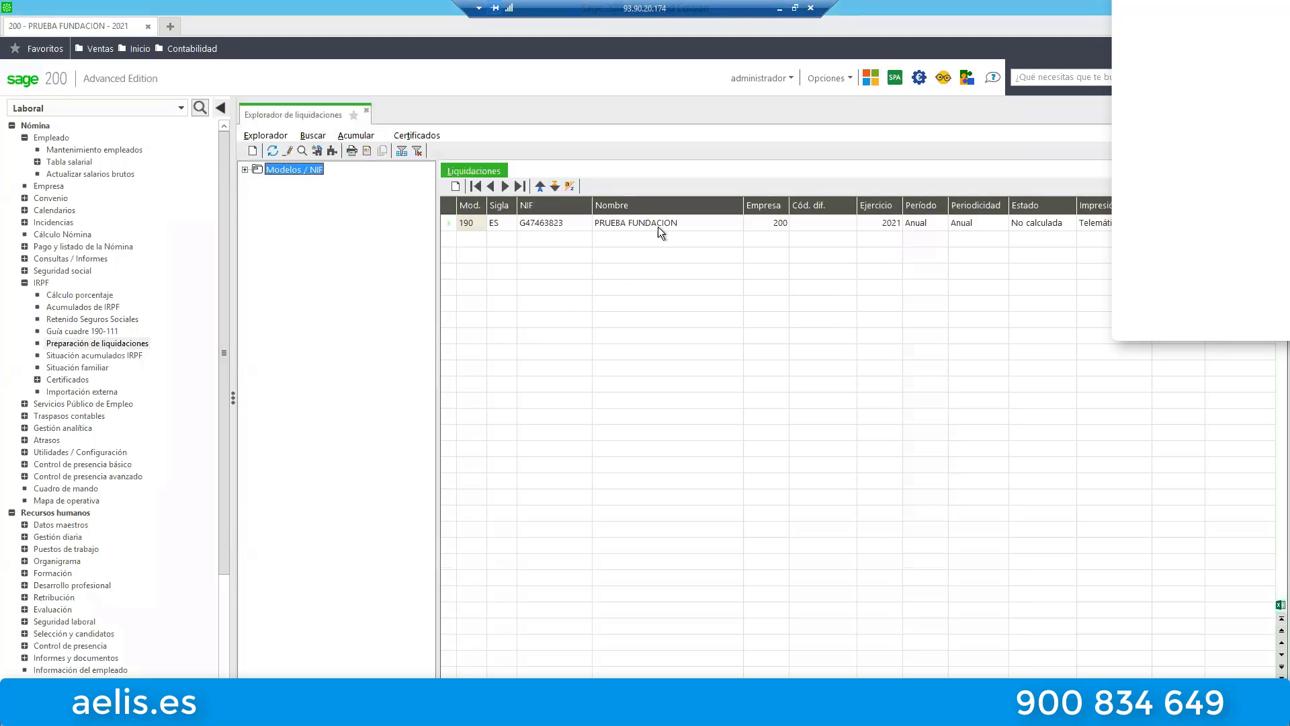
pyautogui.click(658, 222)
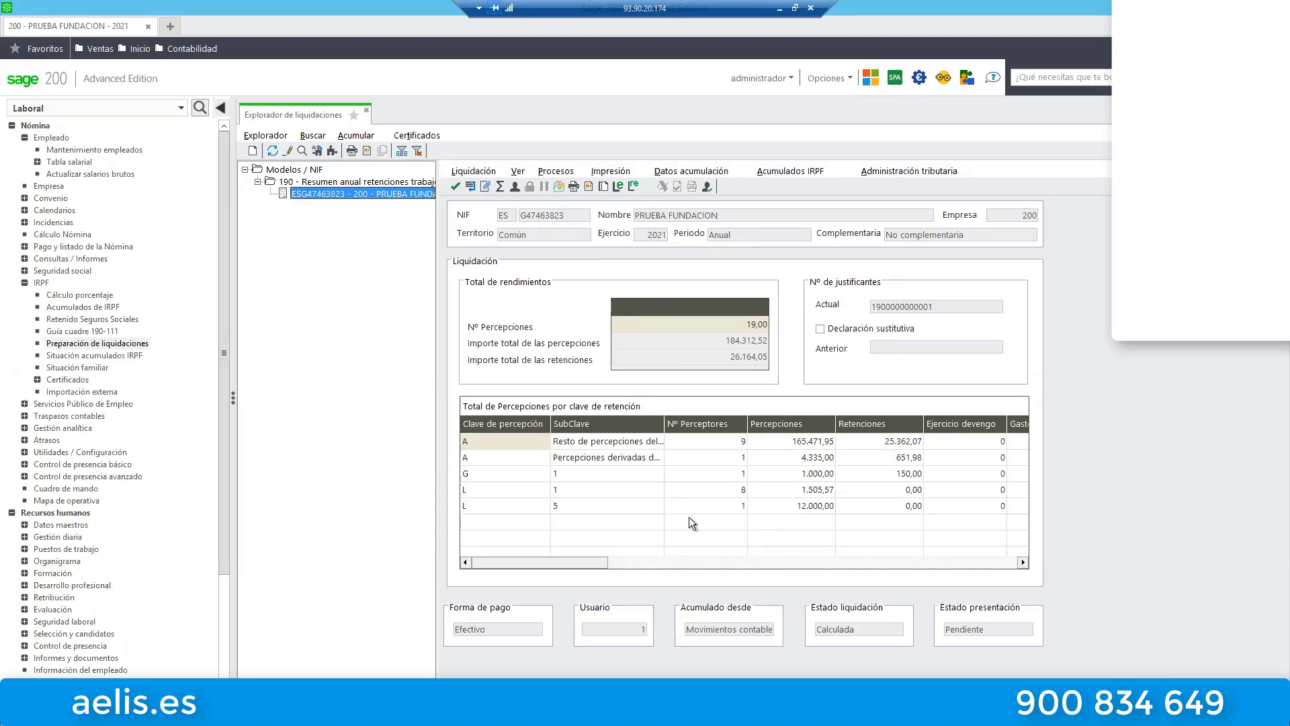
# - Check the clave L, subclave 5 line of the modelo 190 and open its Desglose de perceptores
pyautogui.click(470, 505)
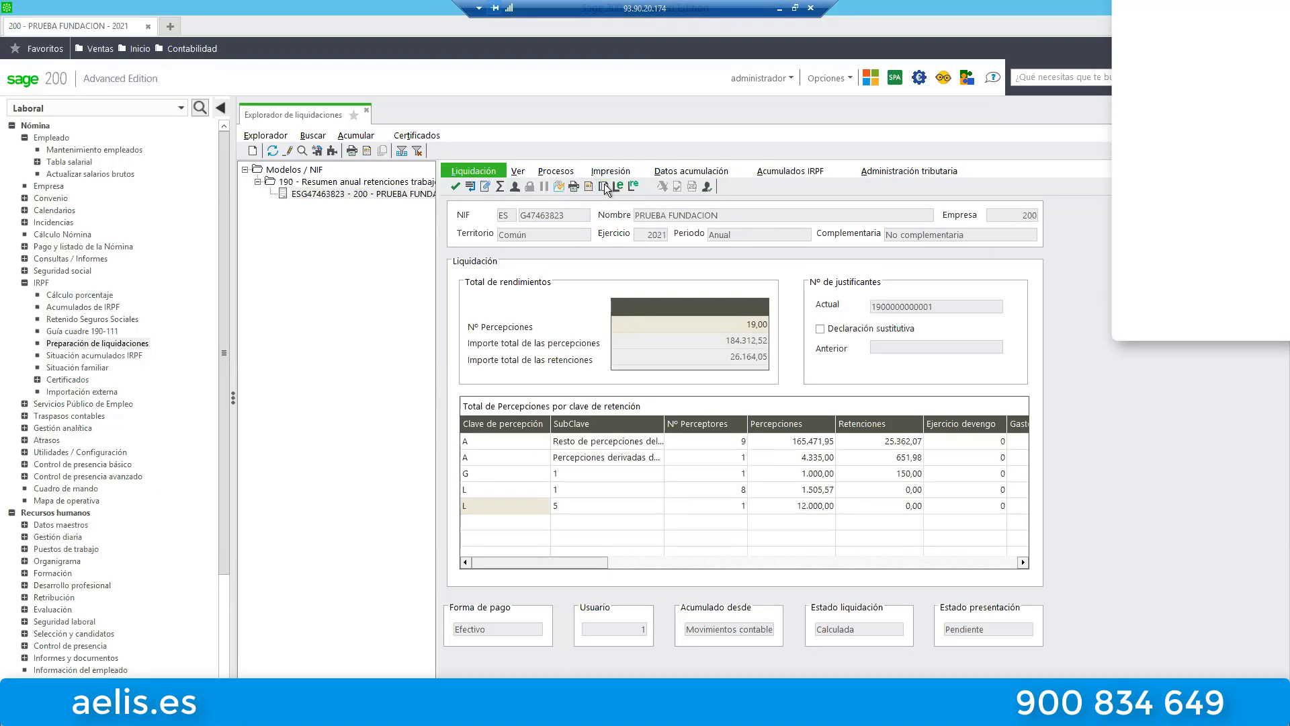
pyautogui.click(538, 173)
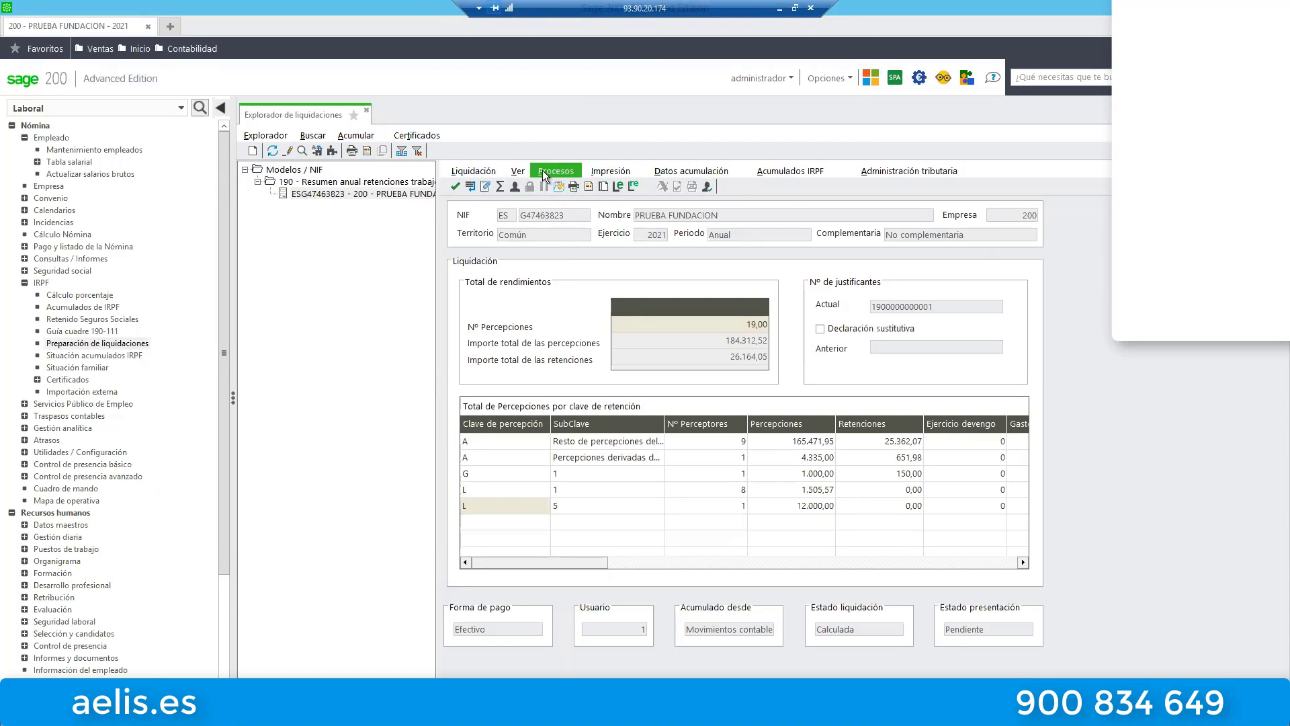
pyautogui.click(541, 171)
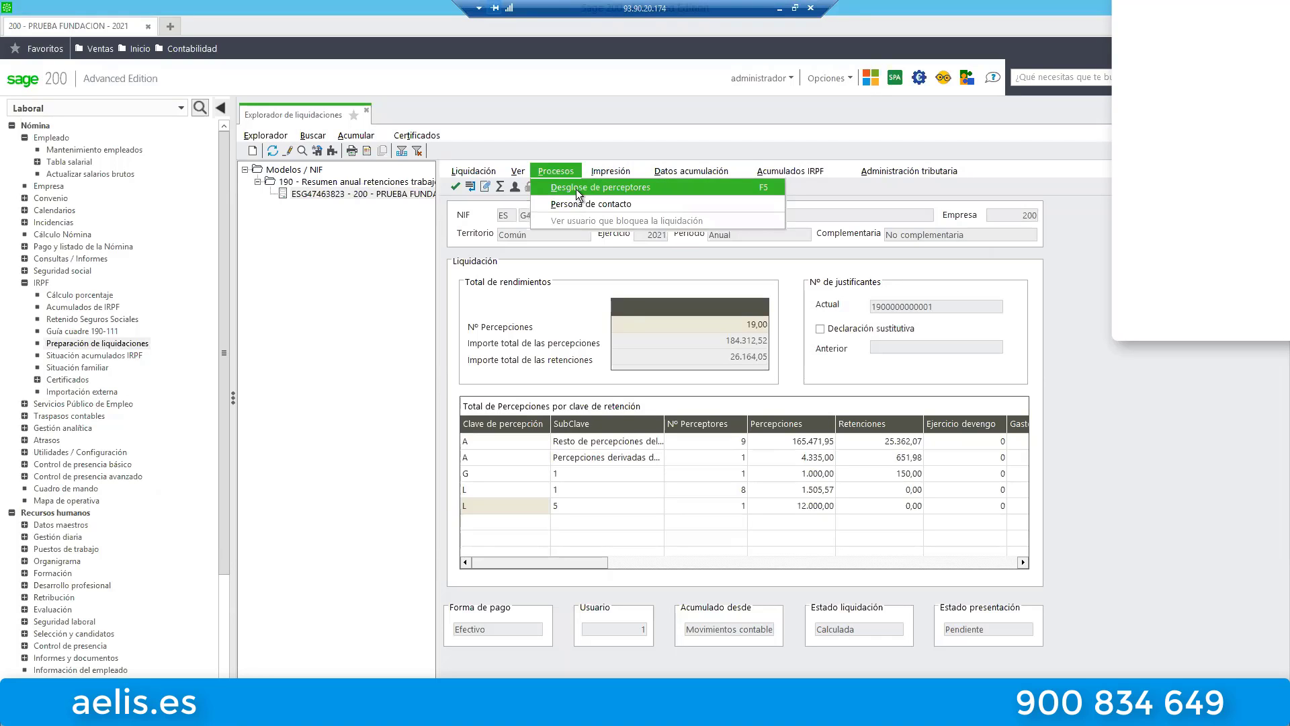
pyautogui.click(575, 188)
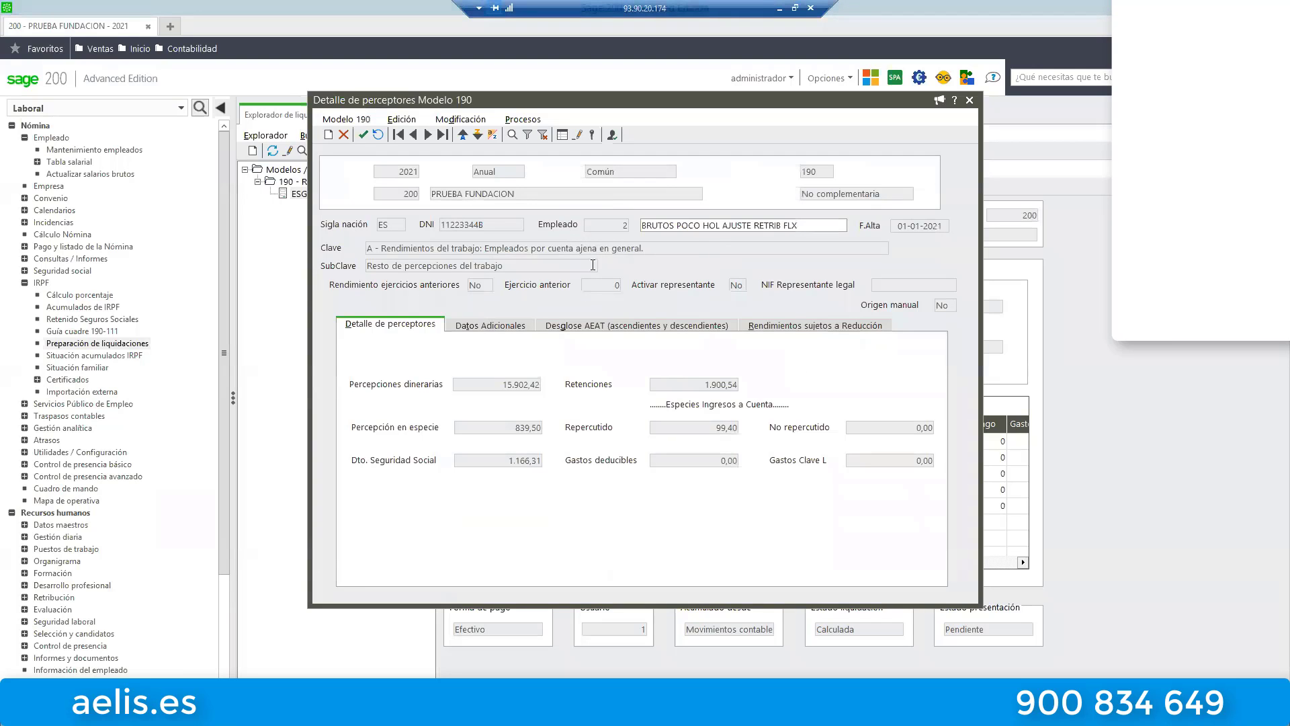
# - Show the modelo 190 perceptores as a grid and examine the amount columns across clave A and L rows
pyautogui.click(562, 134)
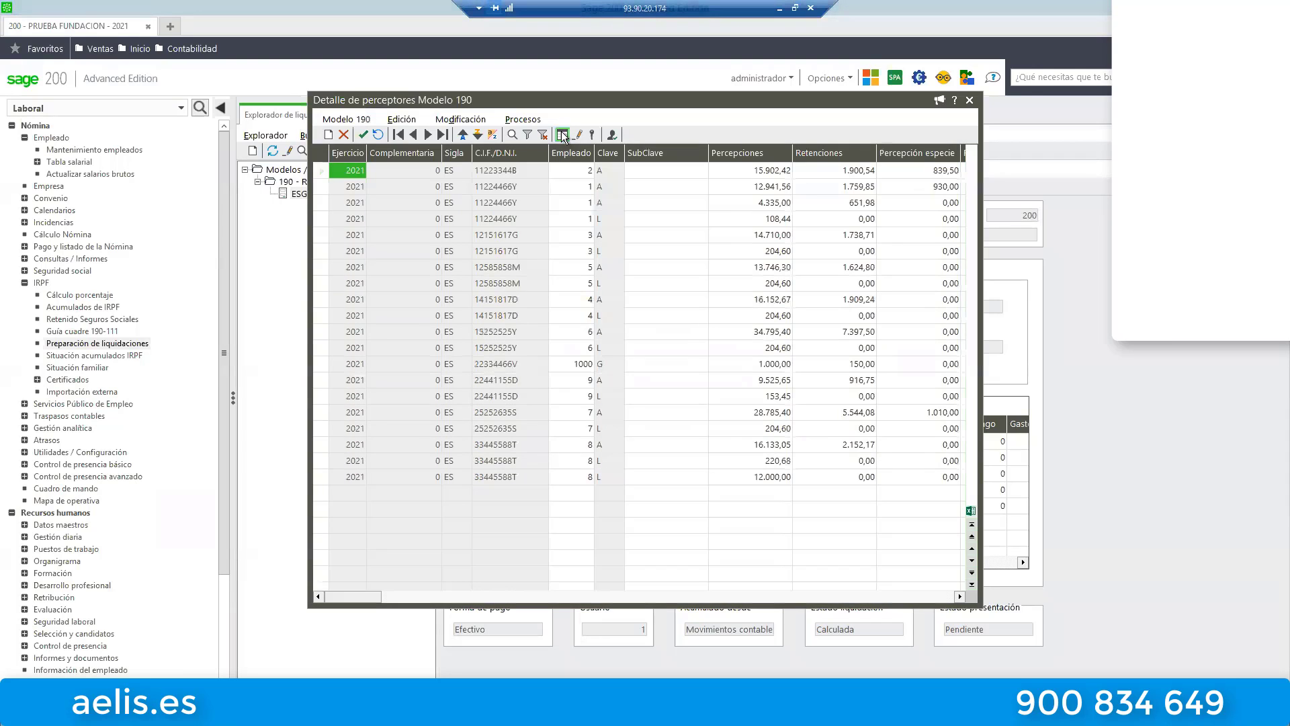
pyautogui.click(571, 204)
pyautogui.press('Tab')
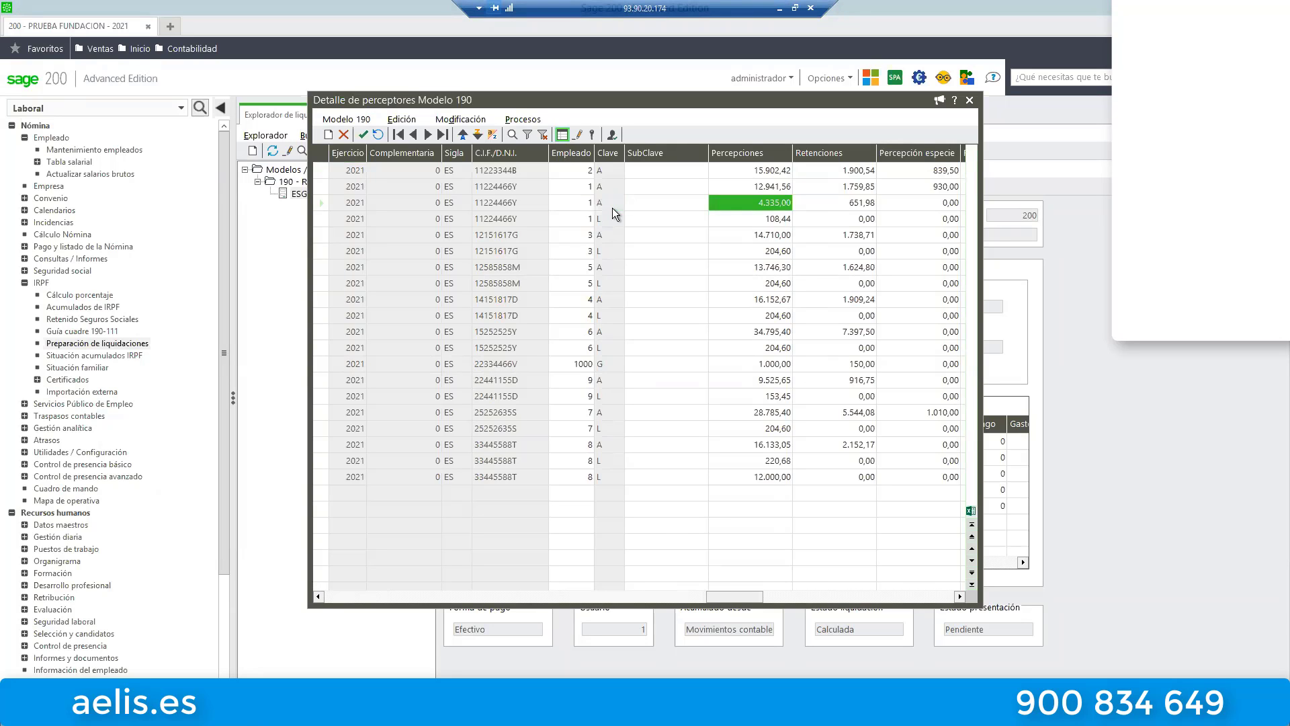
pyautogui.press('Tab')
pyautogui.press('Tab')
pyautogui.press('Tab')
pyautogui.press('Tab')
pyautogui.press('Tab')
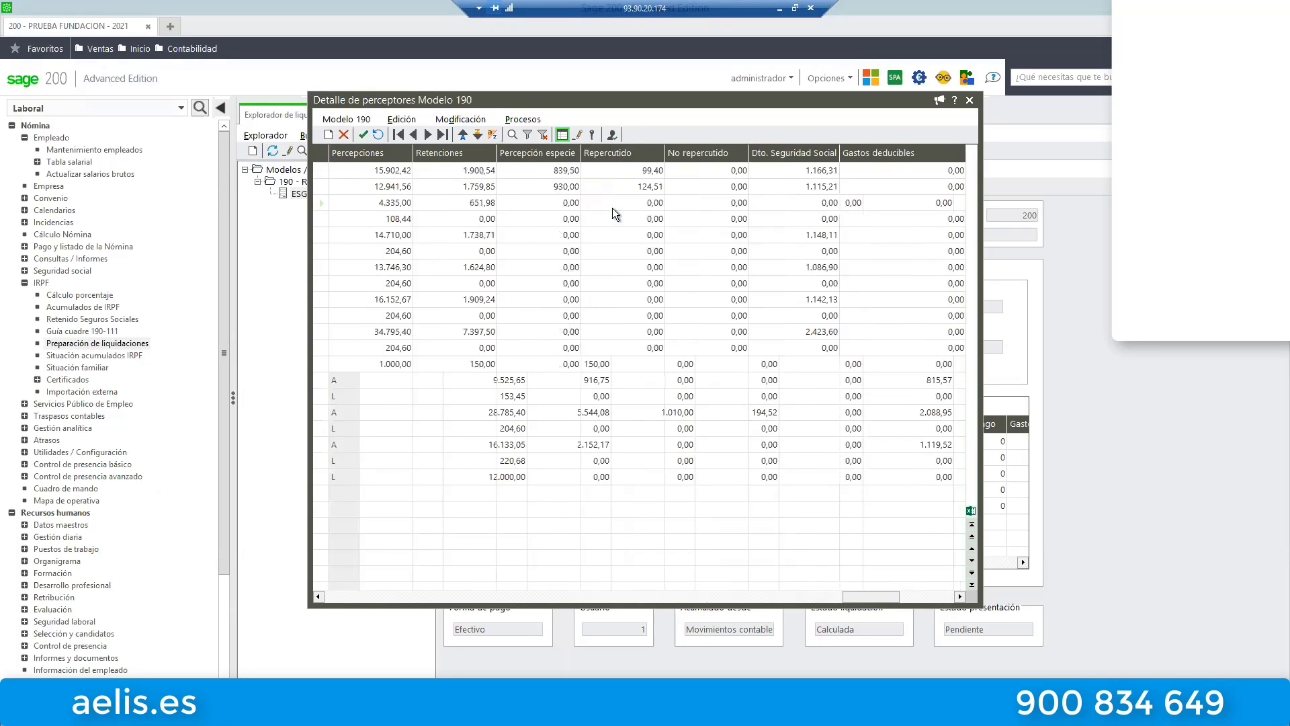
pyautogui.hotkey('shift', 'Tab')
pyautogui.hotkey('shift', 'Tab')
pyautogui.hotkey('shift', 'Tab')
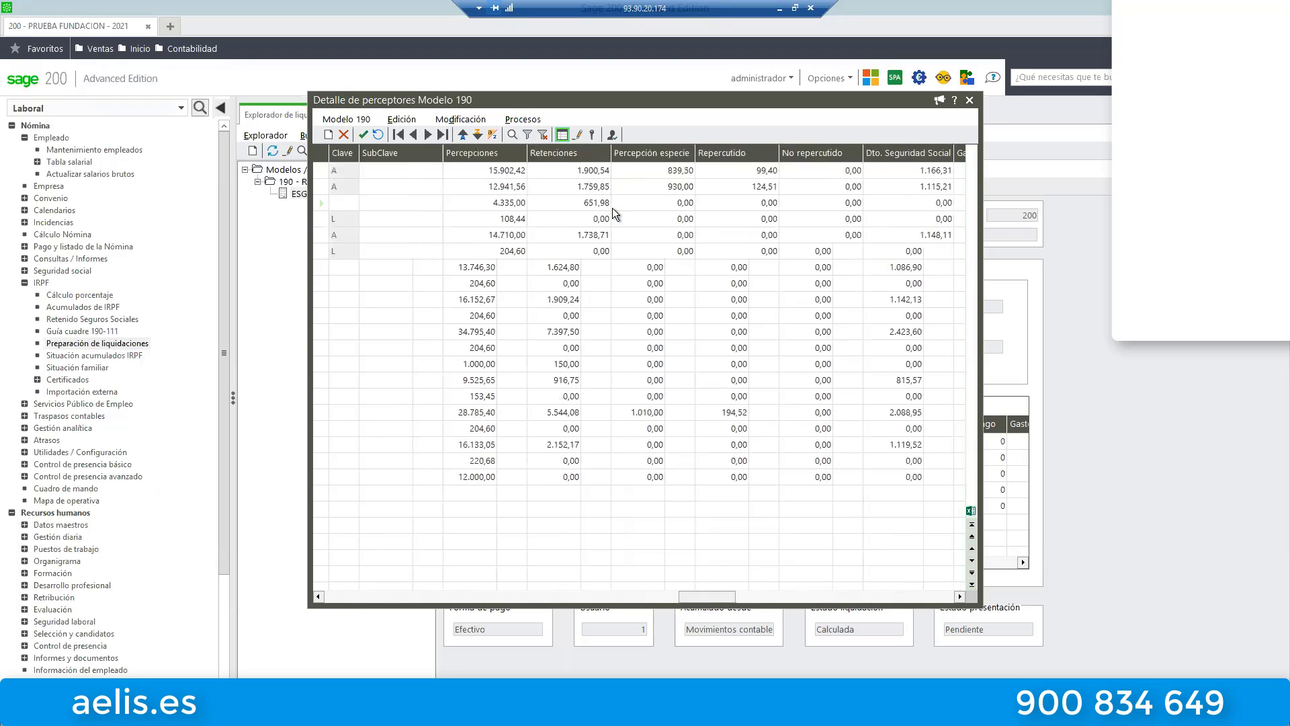
pyautogui.press('Left')
pyautogui.press('Left')
pyautogui.press('Left')
pyautogui.press('Left')
pyautogui.press('Left')
pyautogui.press('Left')
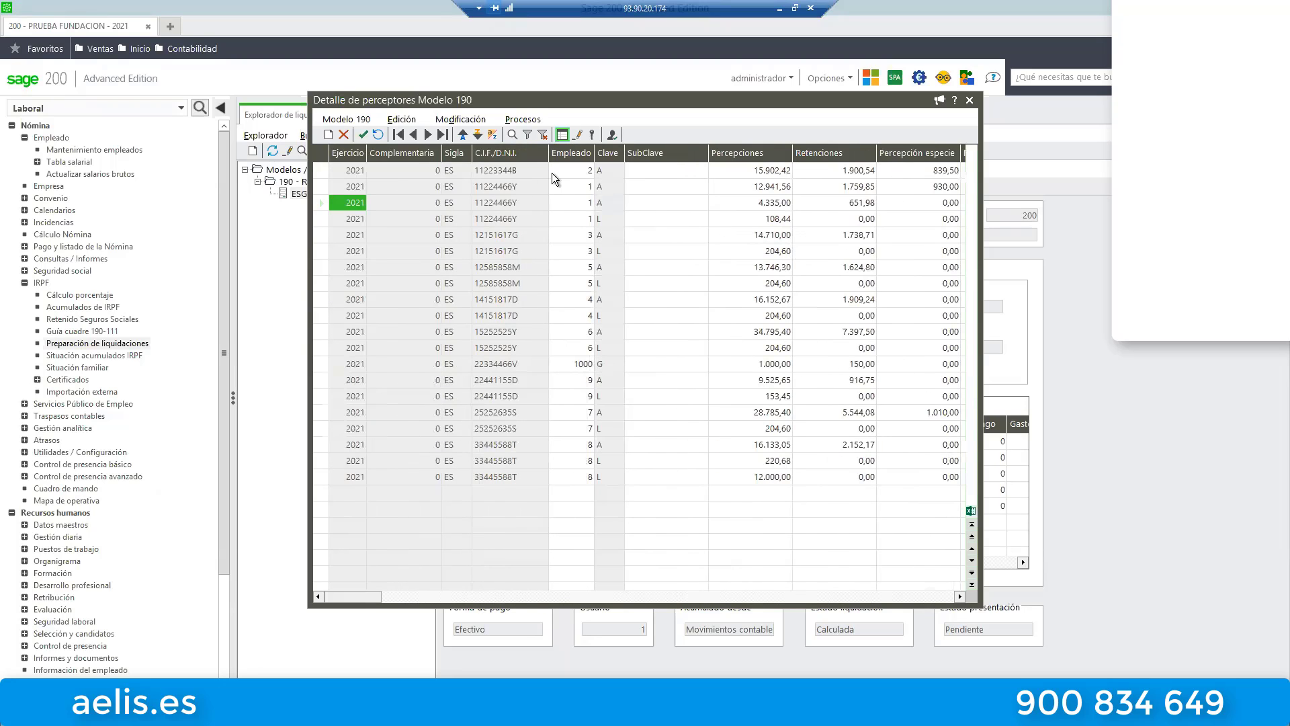
# - Open the first perceptor's record and examine its Datos Adicionales and Desglose AEAT (ascendientes y descendientes)
pyautogui.doubleClick(323, 170)
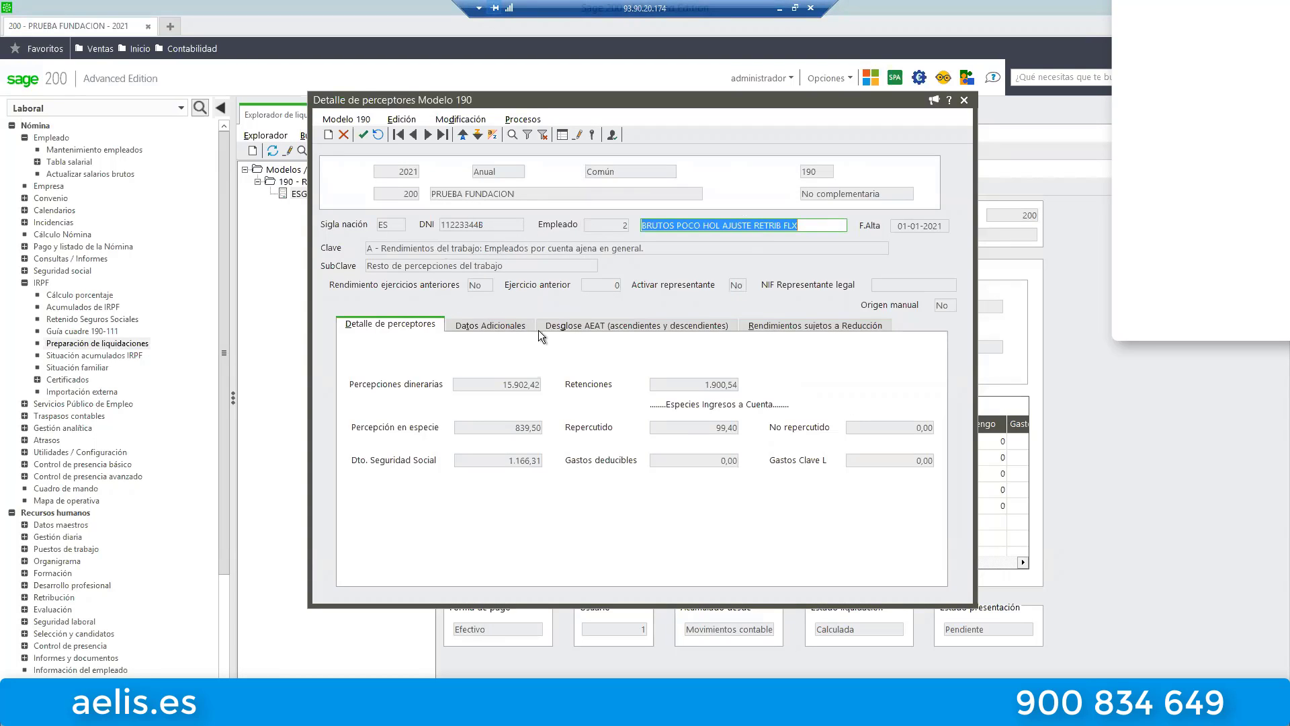
pyautogui.click(479, 324)
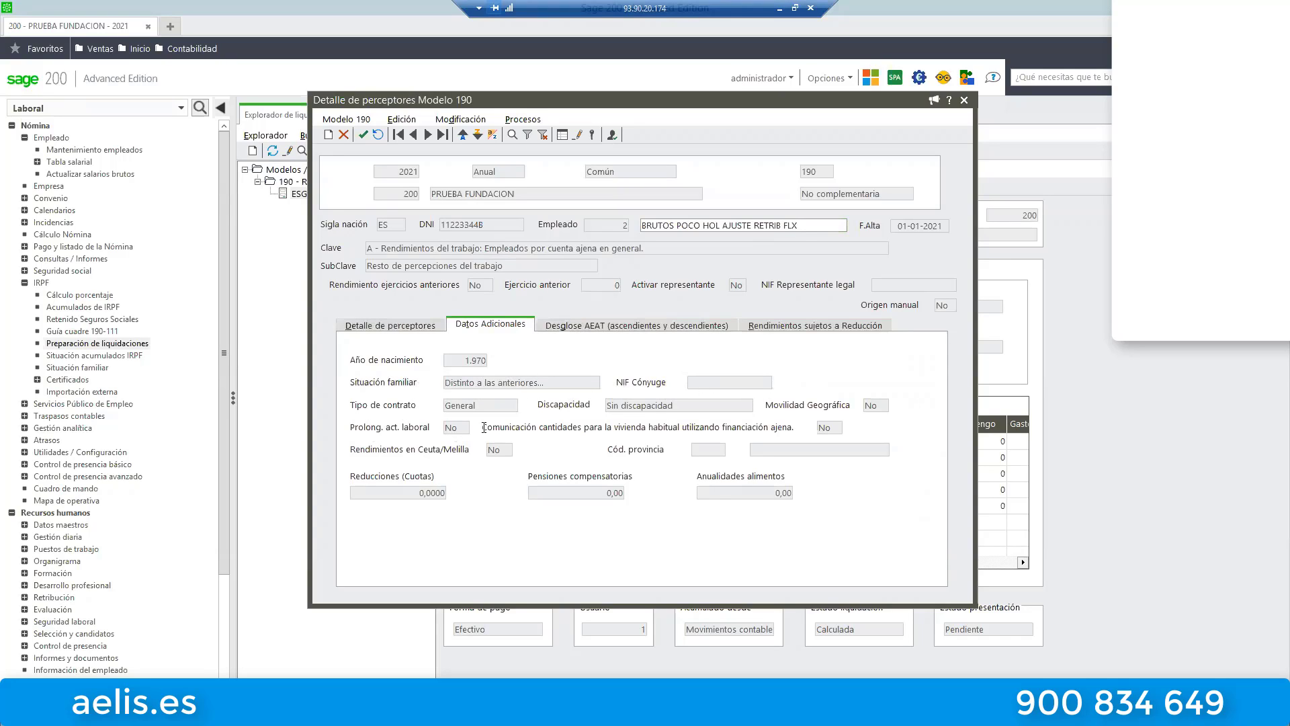
pyautogui.click(619, 326)
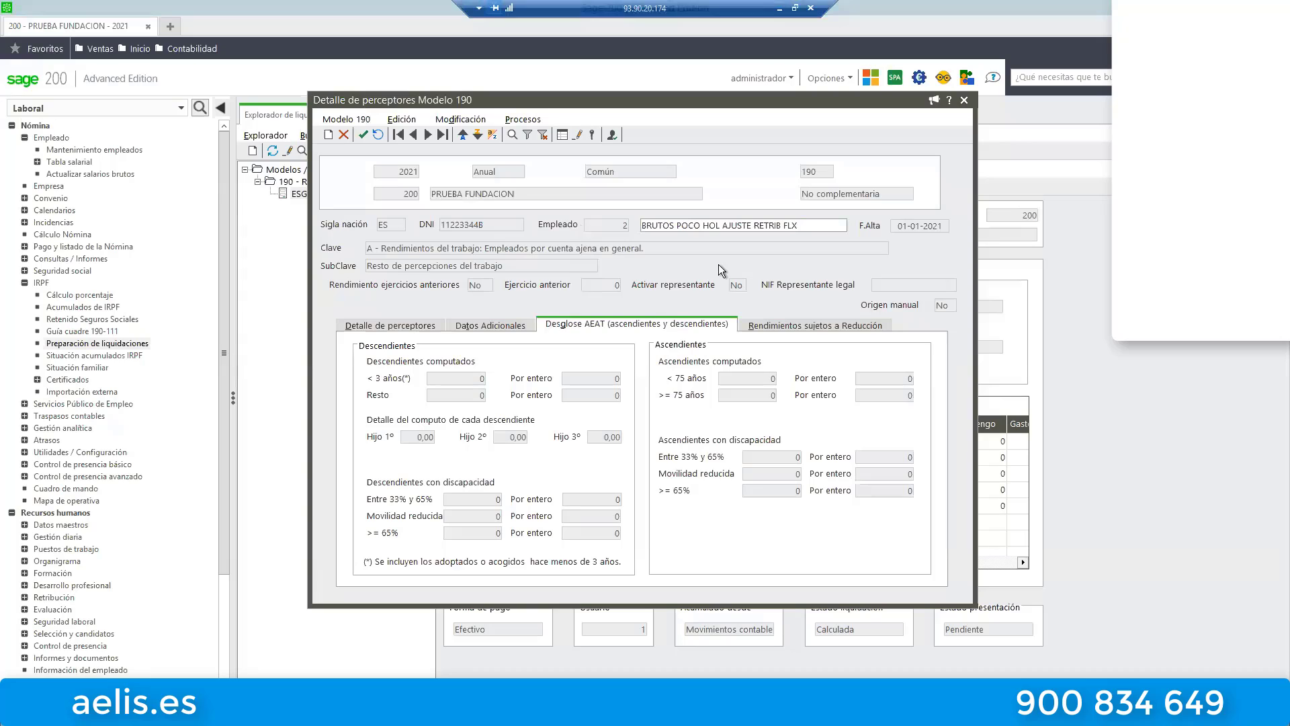
# - Enable modification of the perceptor record, check which fields are editable across its sections, disable modification and close the record
pyautogui.click(578, 136)
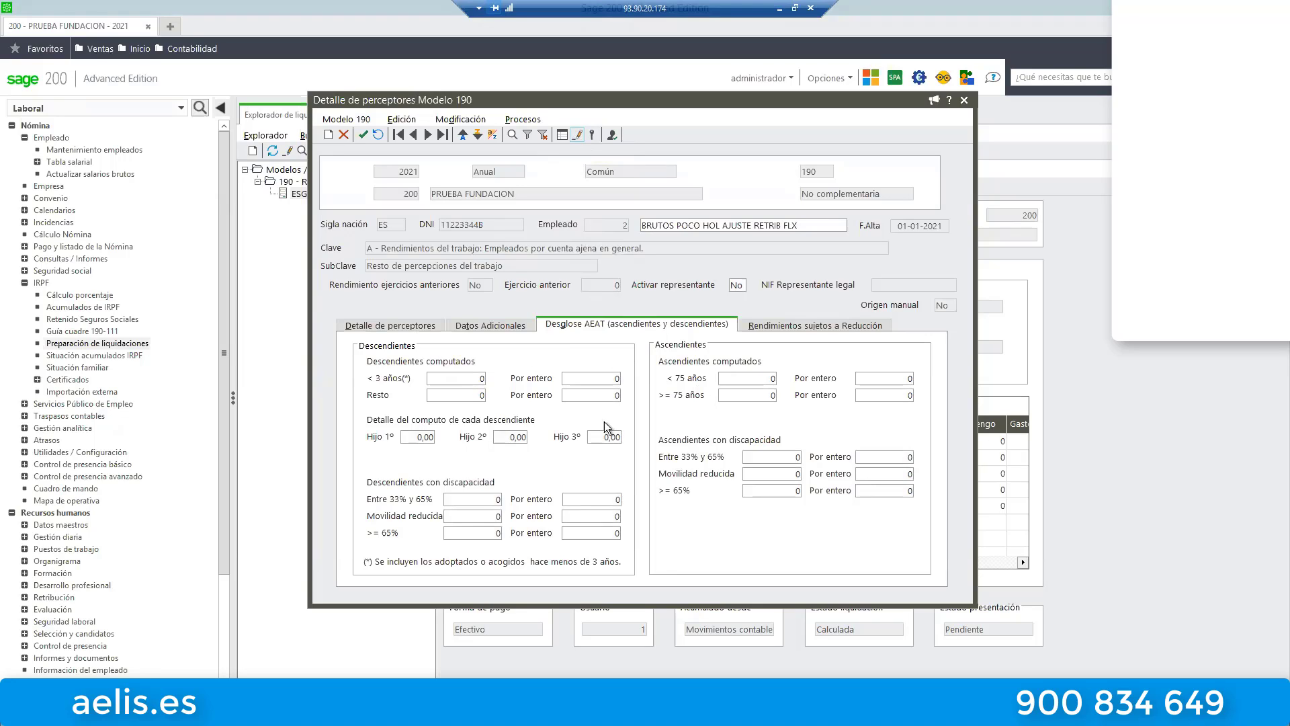
pyautogui.click(498, 322)
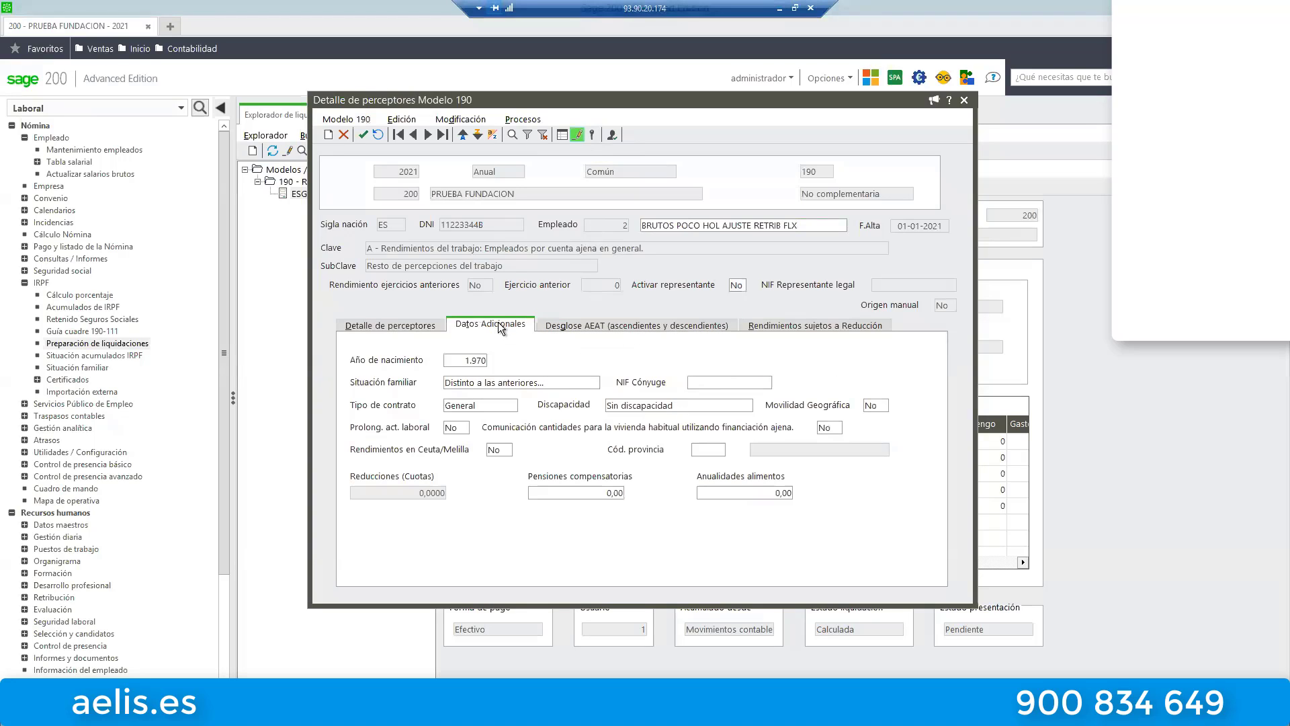
pyautogui.click(393, 328)
pyautogui.click(590, 325)
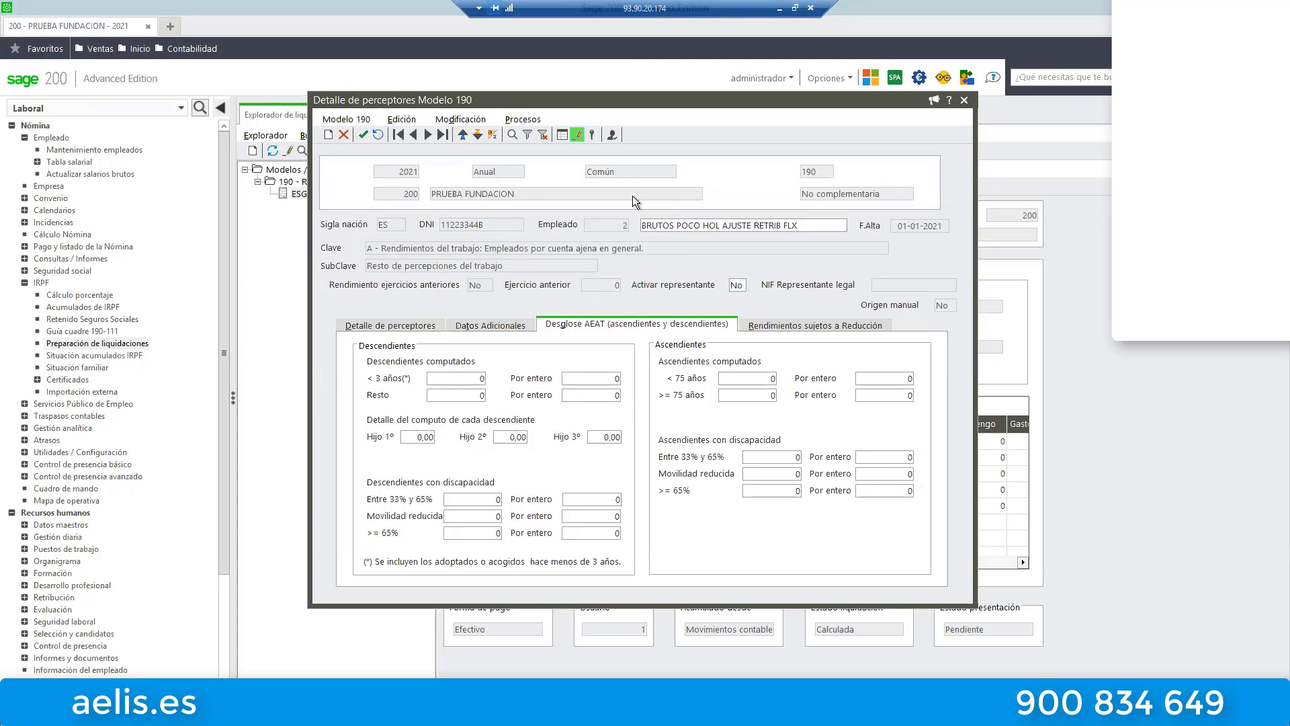
pyautogui.click(578, 132)
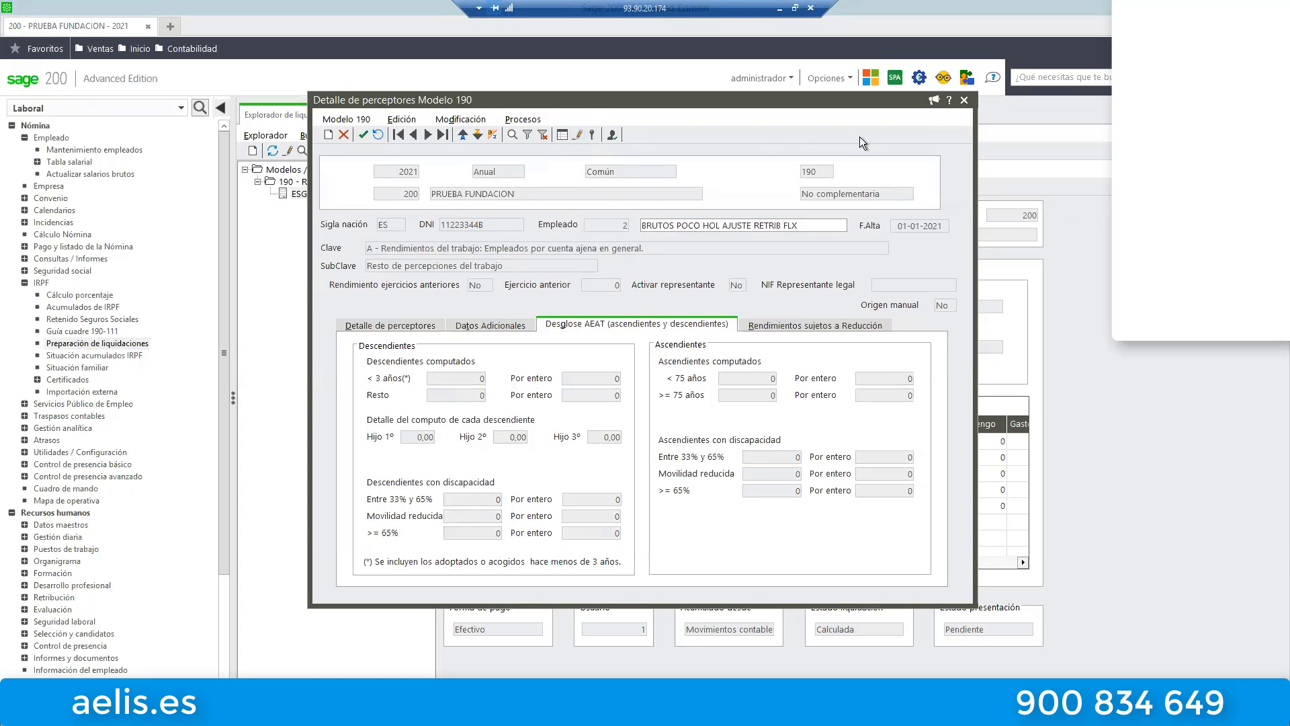
pyautogui.click(964, 101)
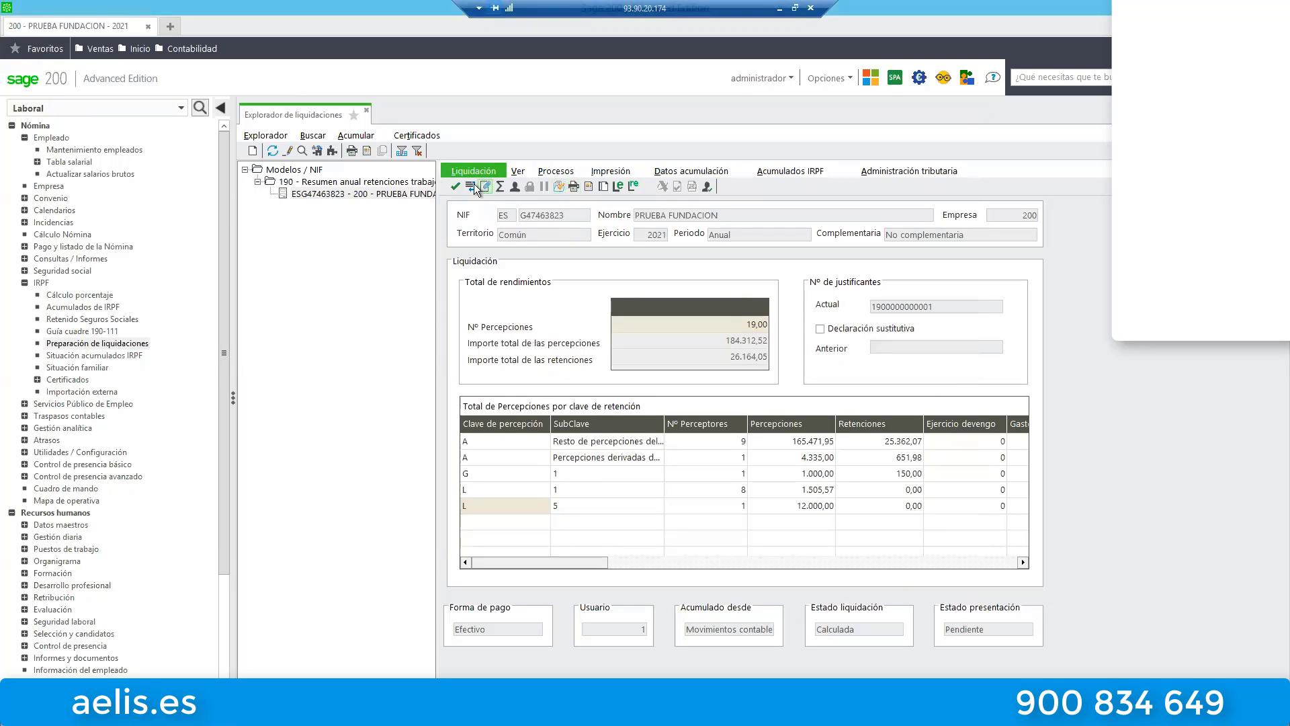
# - Record the annual modelo 190 settlement and mark it as Preparada para listar
pyautogui.click(454, 188)
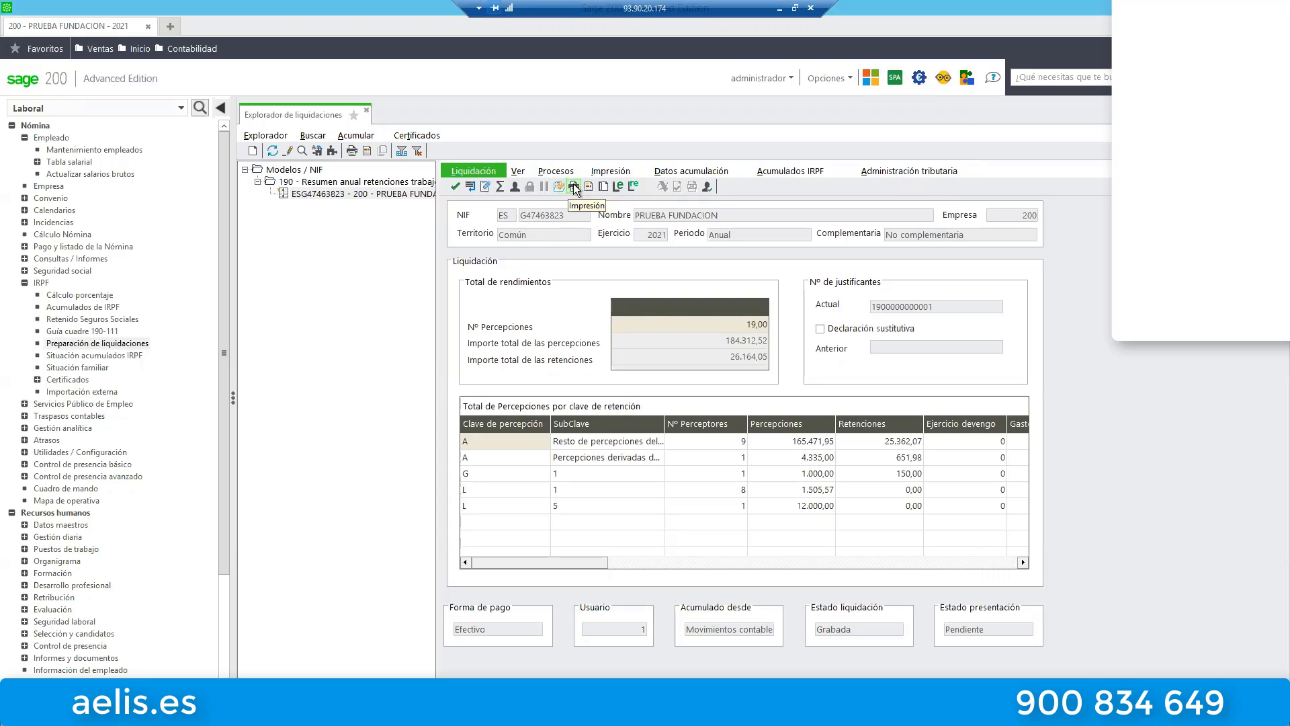
pyautogui.click(558, 172)
pyautogui.click(610, 171)
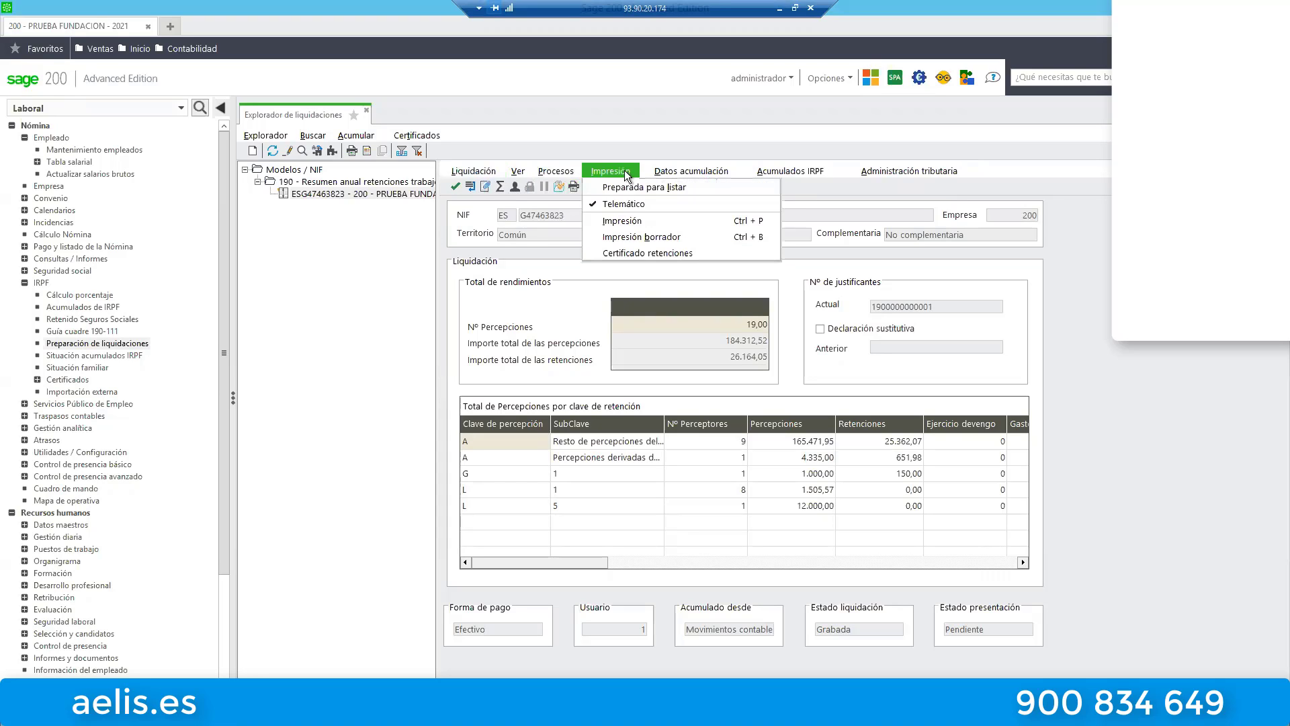
pyautogui.click(622, 187)
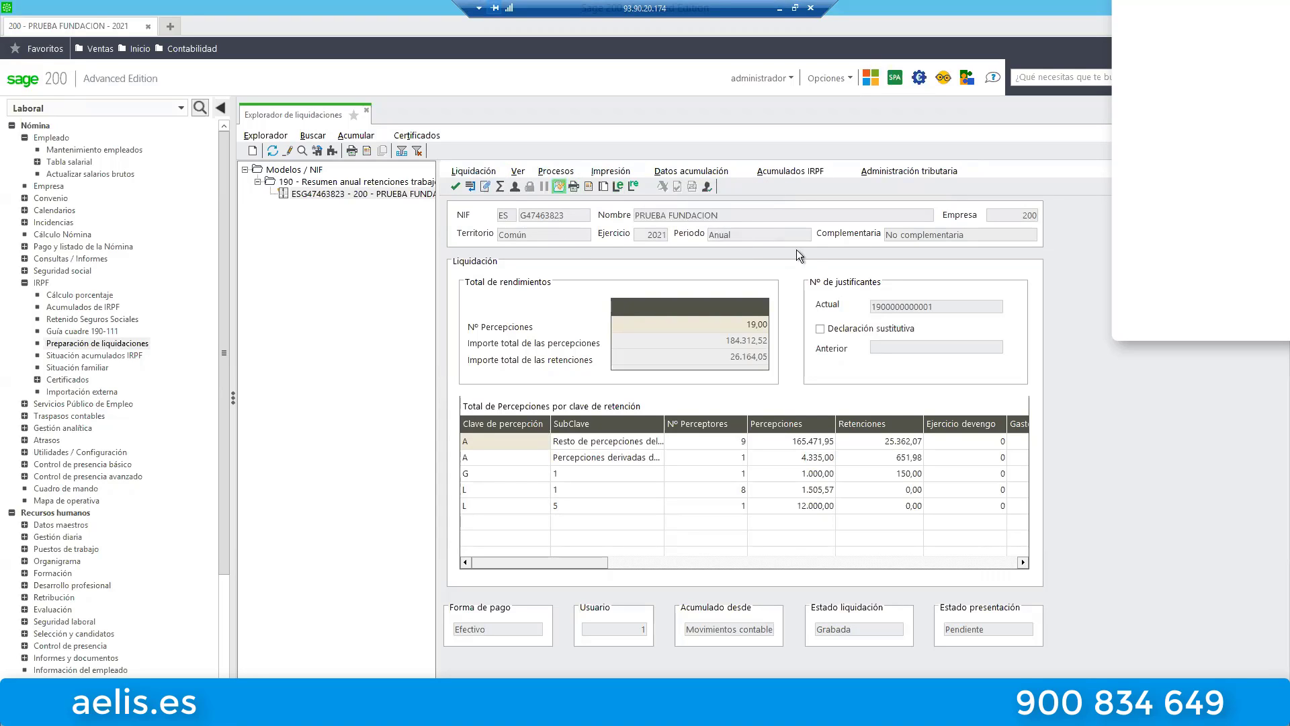
# - Check the output folder and .190 file name in the modelo 190 print settings, and exit without processing, closing the settlement explorer
pyautogui.click(607, 171)
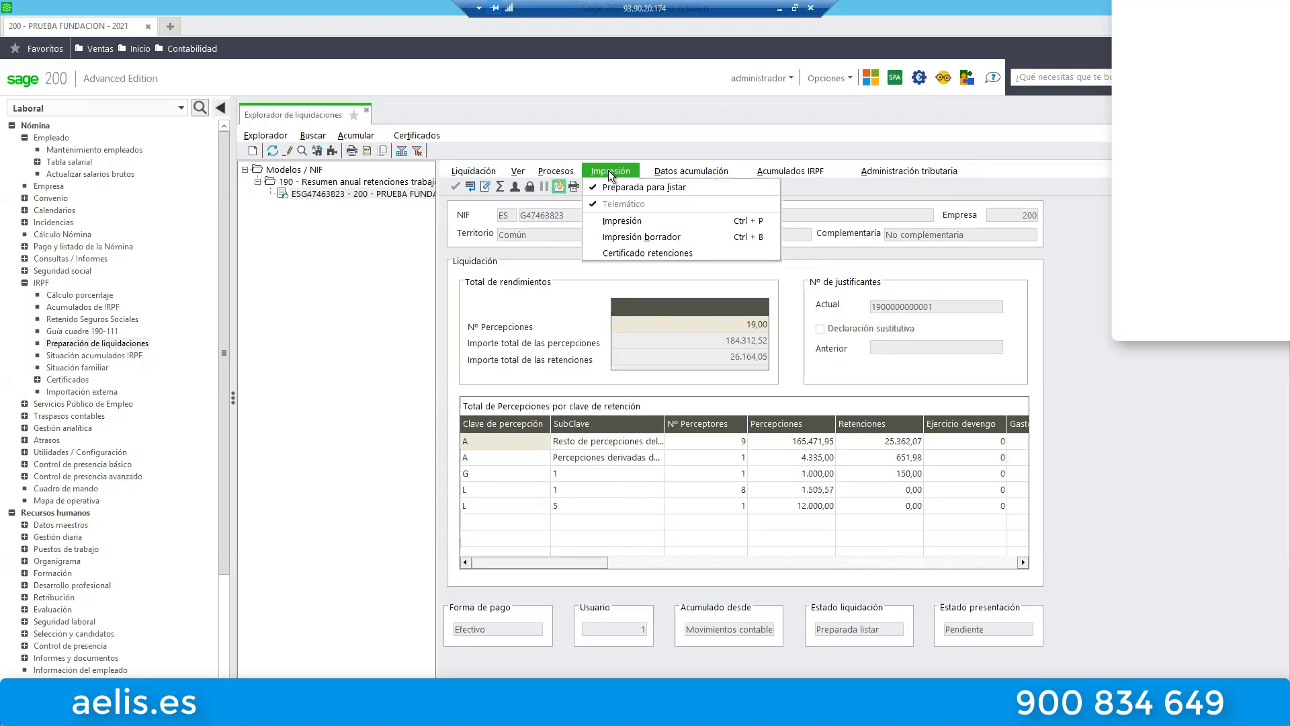
pyautogui.click(636, 220)
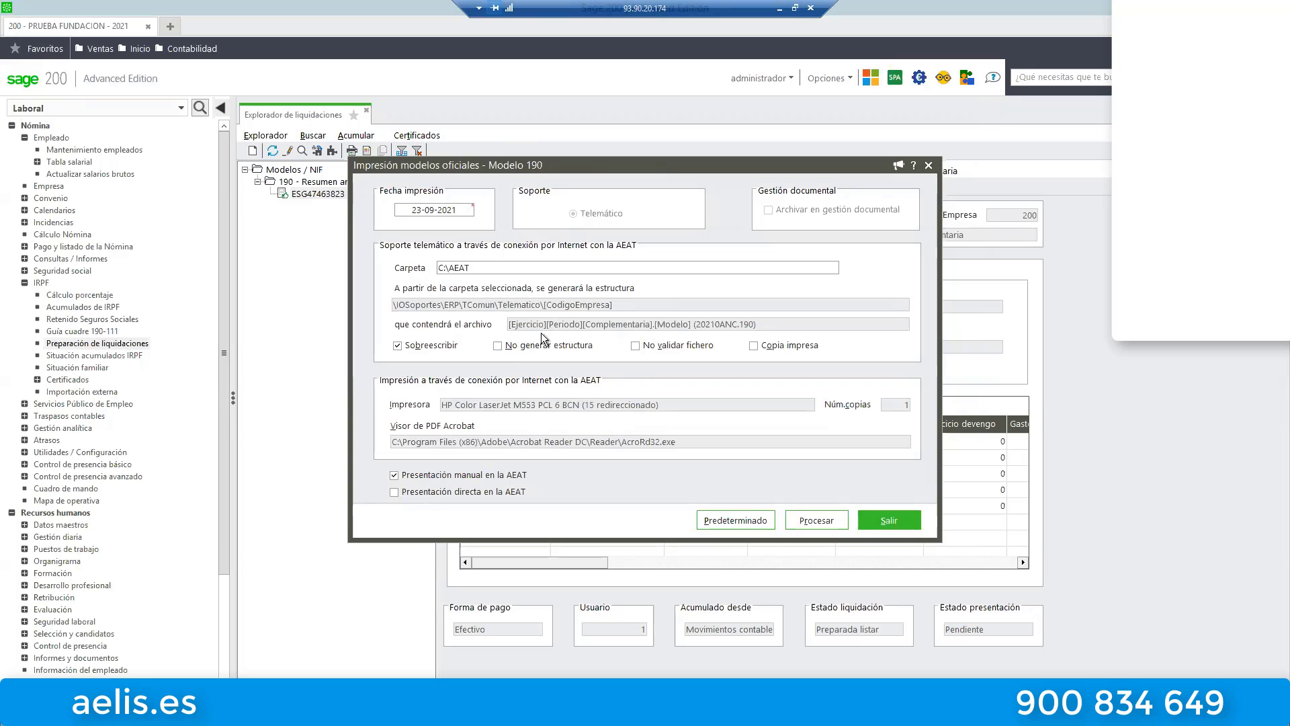
pyautogui.click(734, 324)
pyautogui.moveTo(756, 324); pyautogui.dragTo(739, 324)
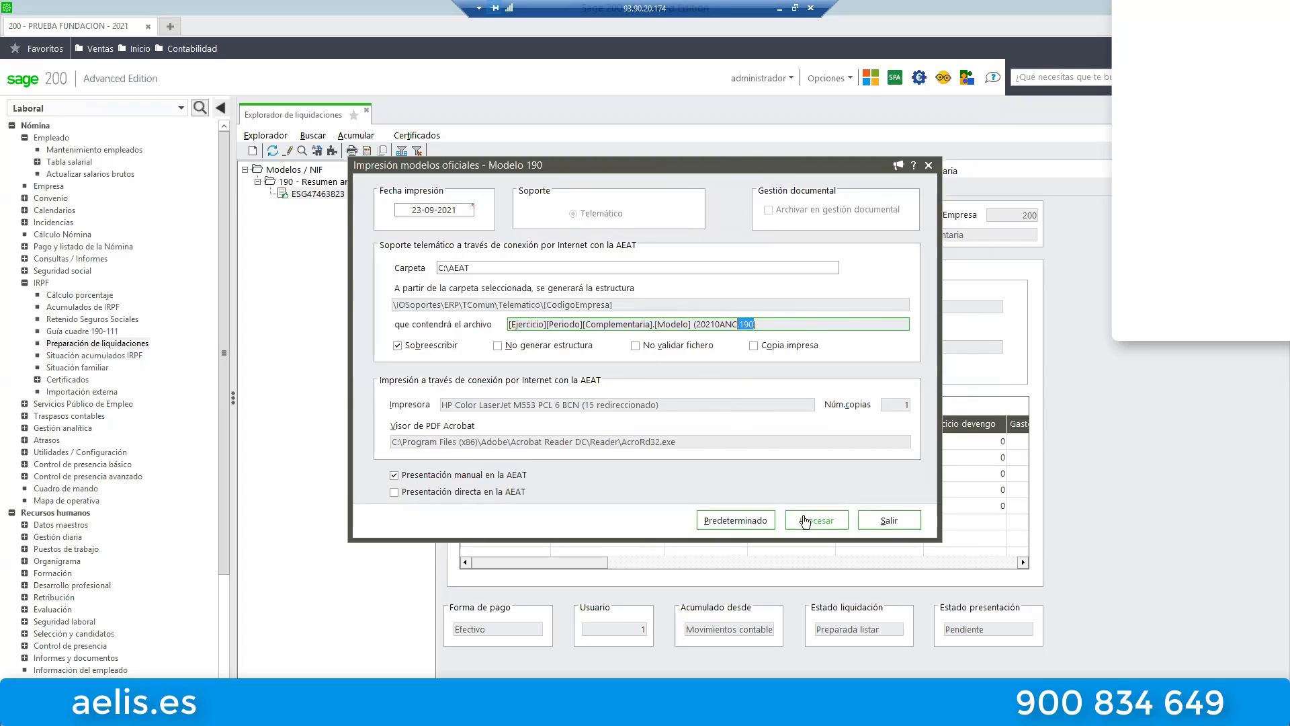
pyautogui.click(891, 521)
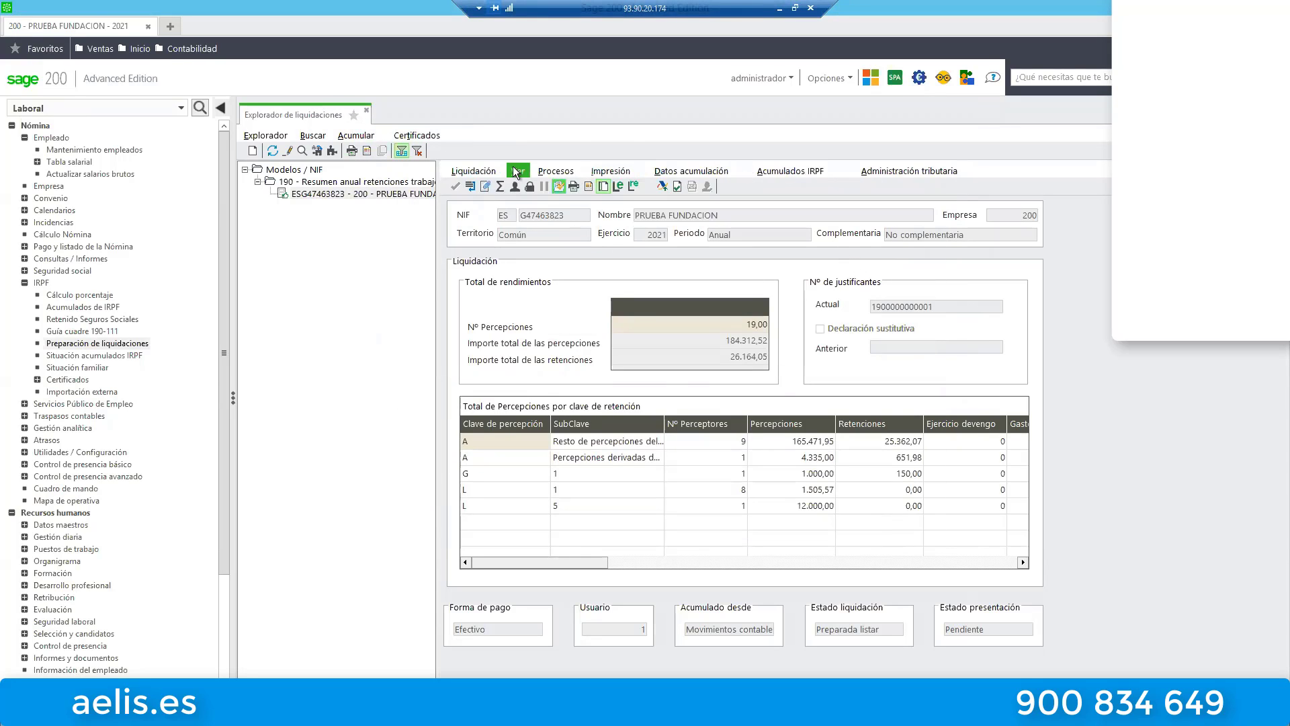
pyautogui.click(367, 112)
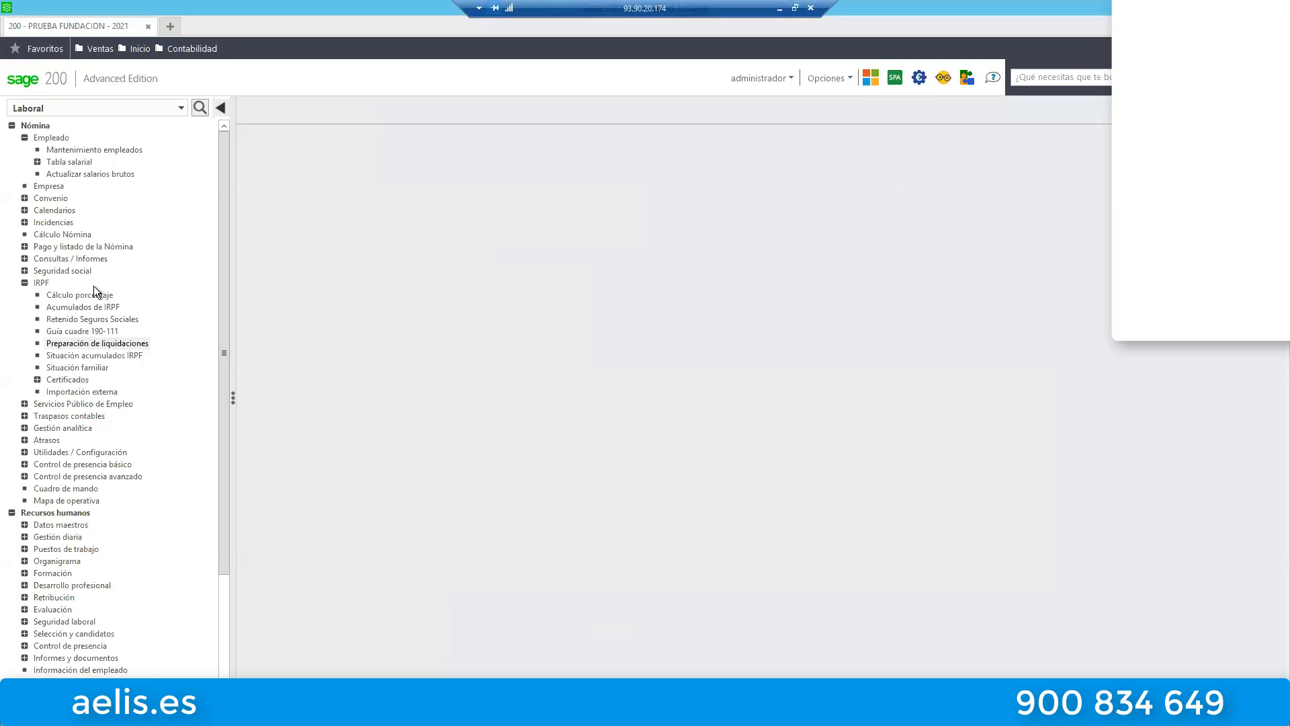
# - Accumulate company 200's 2021 totals in Guía cuadre 190-111 and review the company breakdown by period
pyautogui.click(85, 333)
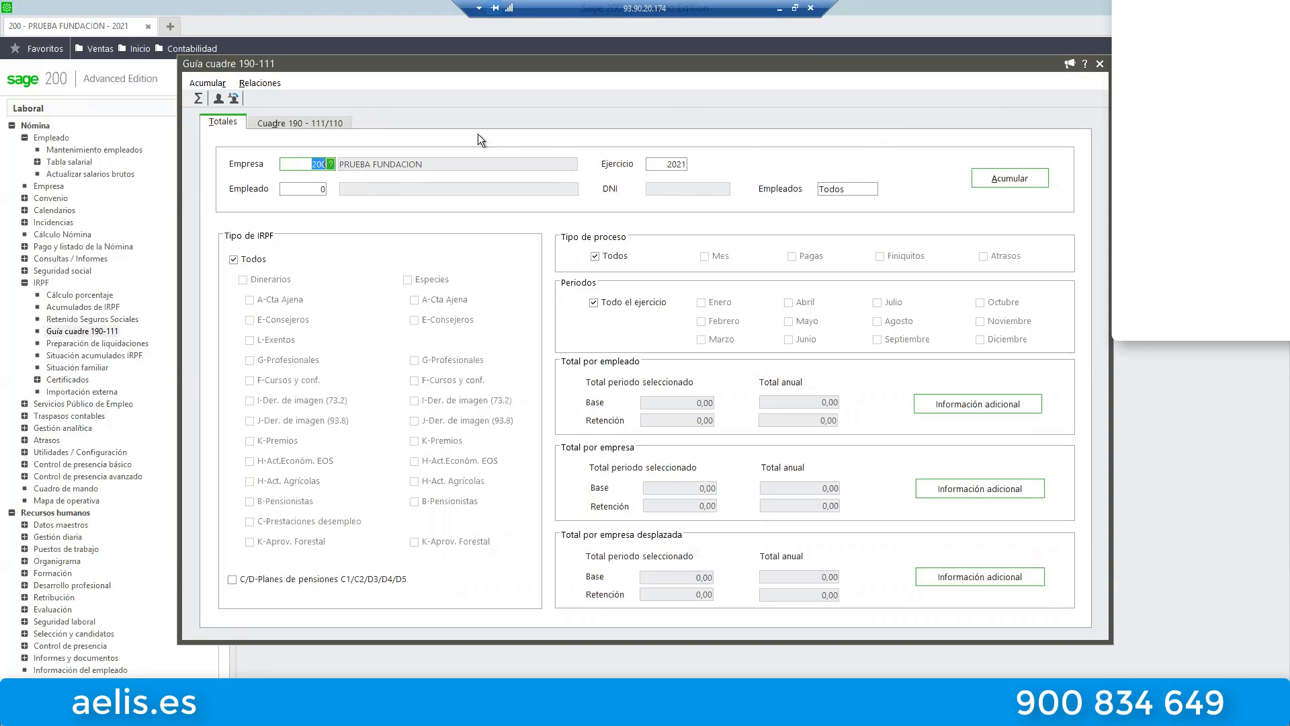
pyautogui.click(1010, 182)
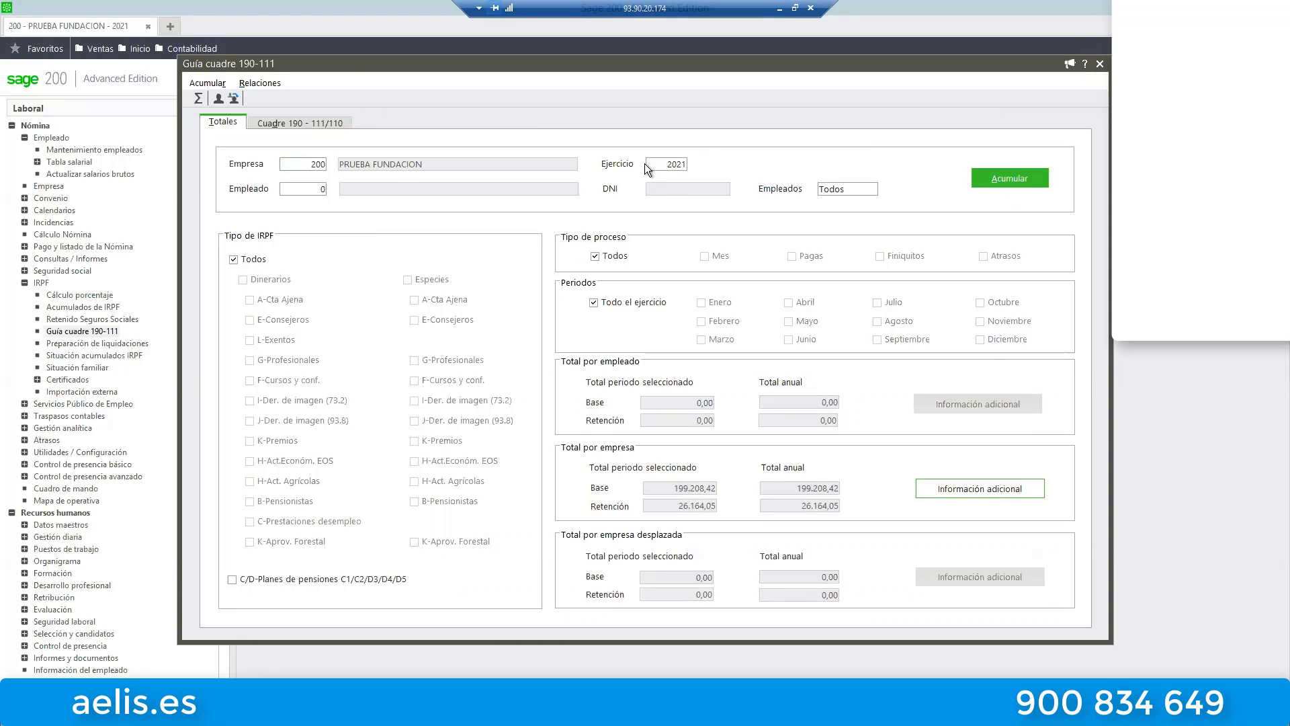
pyautogui.click(968, 494)
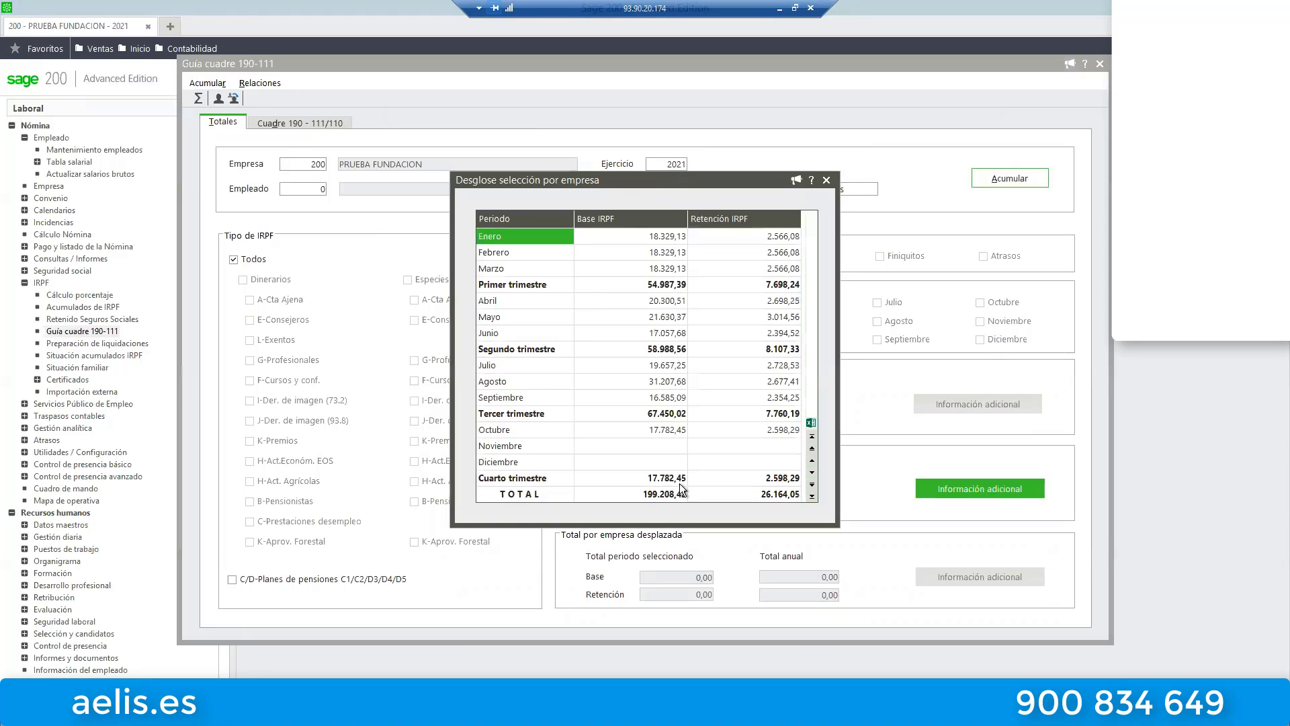
pyautogui.scroll(-1, 648, 273)
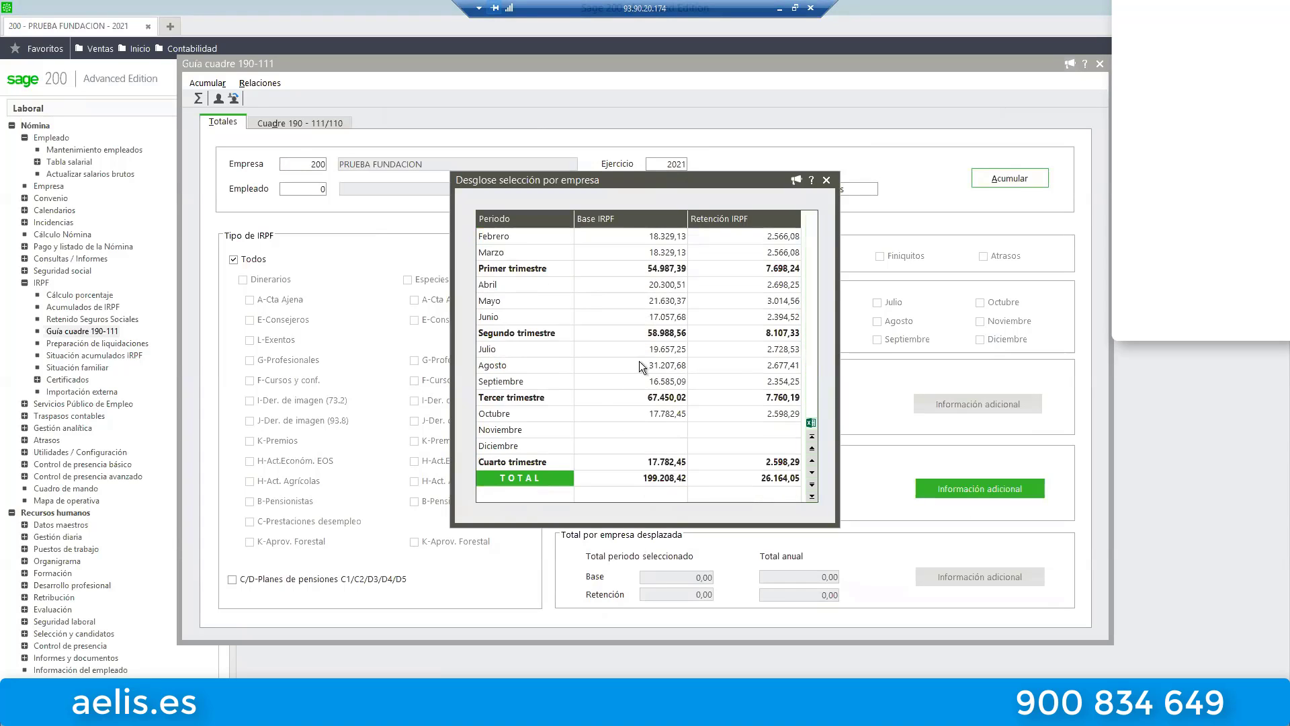
pyautogui.scroll(16, 719, 394)
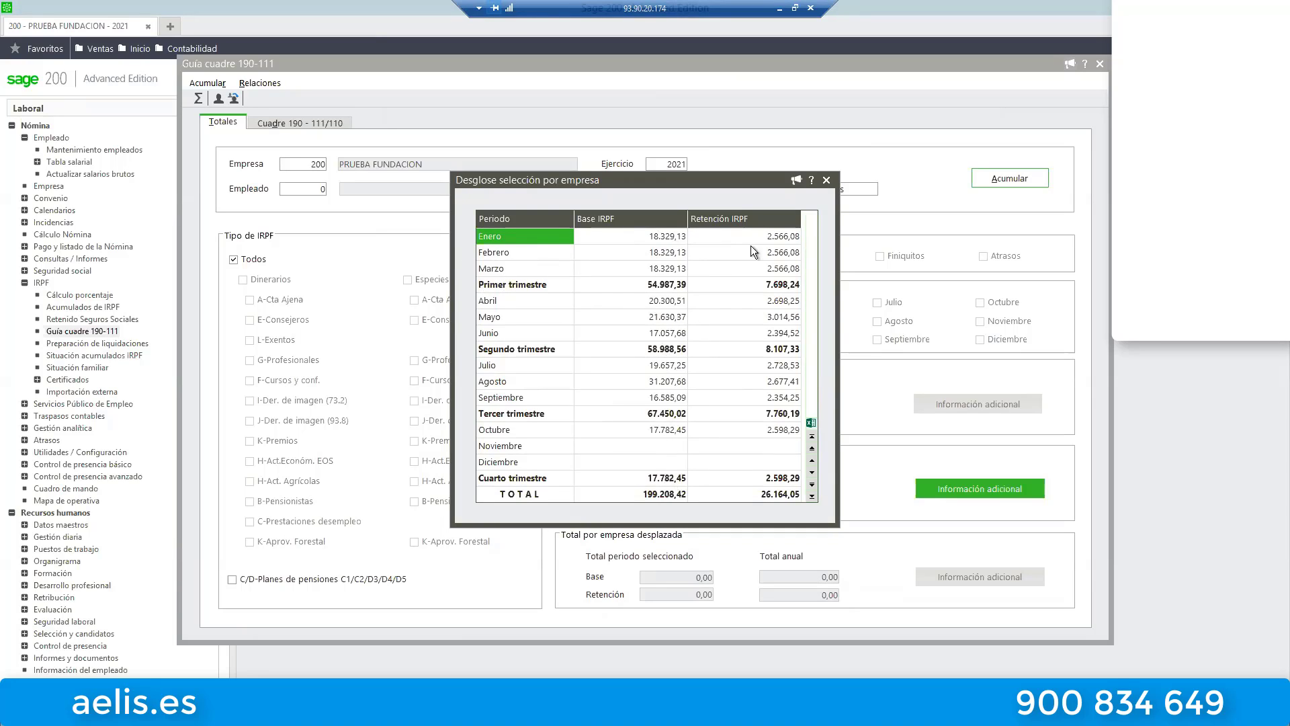
pyautogui.click(828, 180)
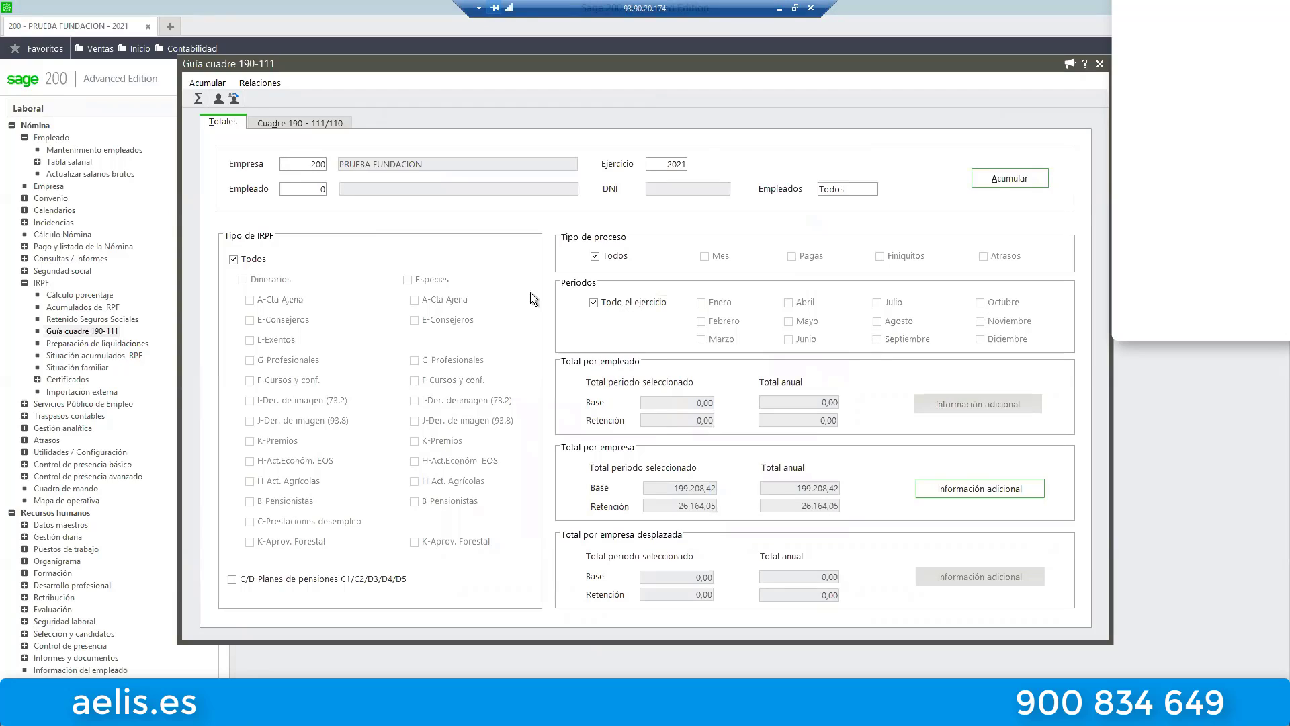
# - Explore the Totales filters by toggling Tipo de IRPF, clearing Todos under Tipo de proceso and Todo el ejercicio, and viewing the employee list
pyautogui.click(234, 260)
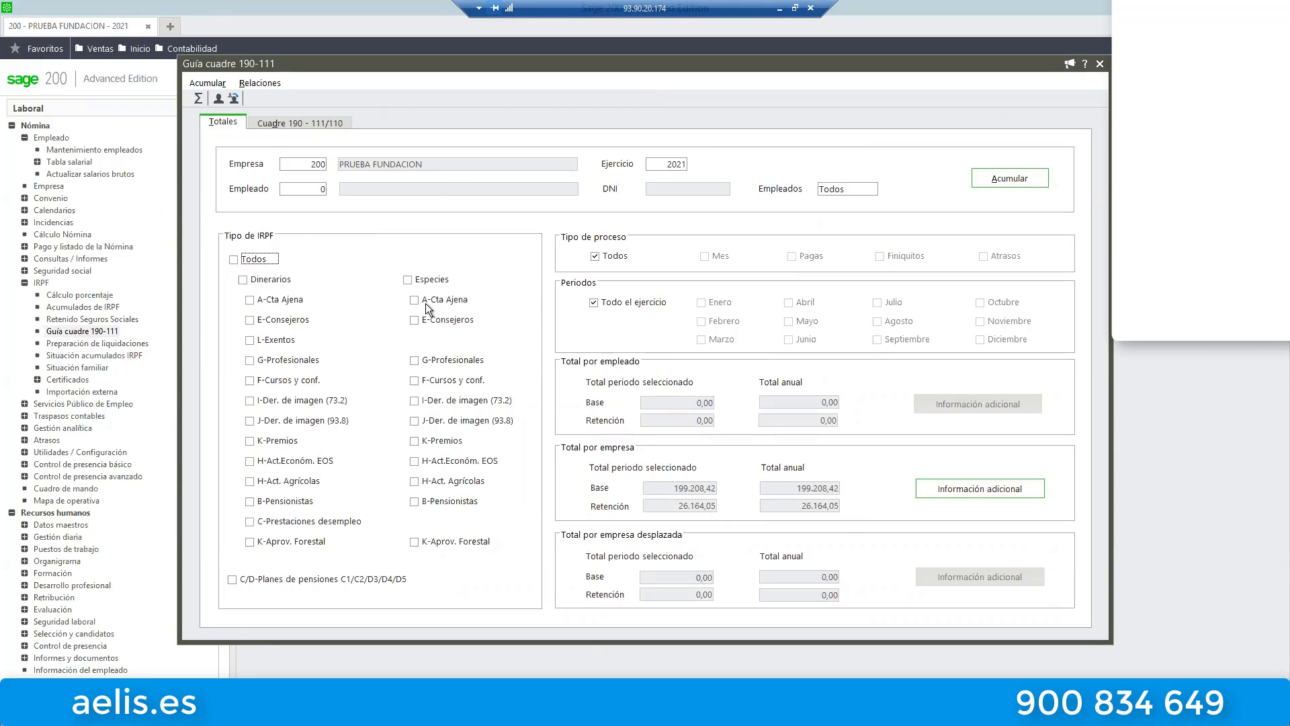
pyautogui.click(248, 301)
pyautogui.click(234, 259)
pyautogui.click(596, 258)
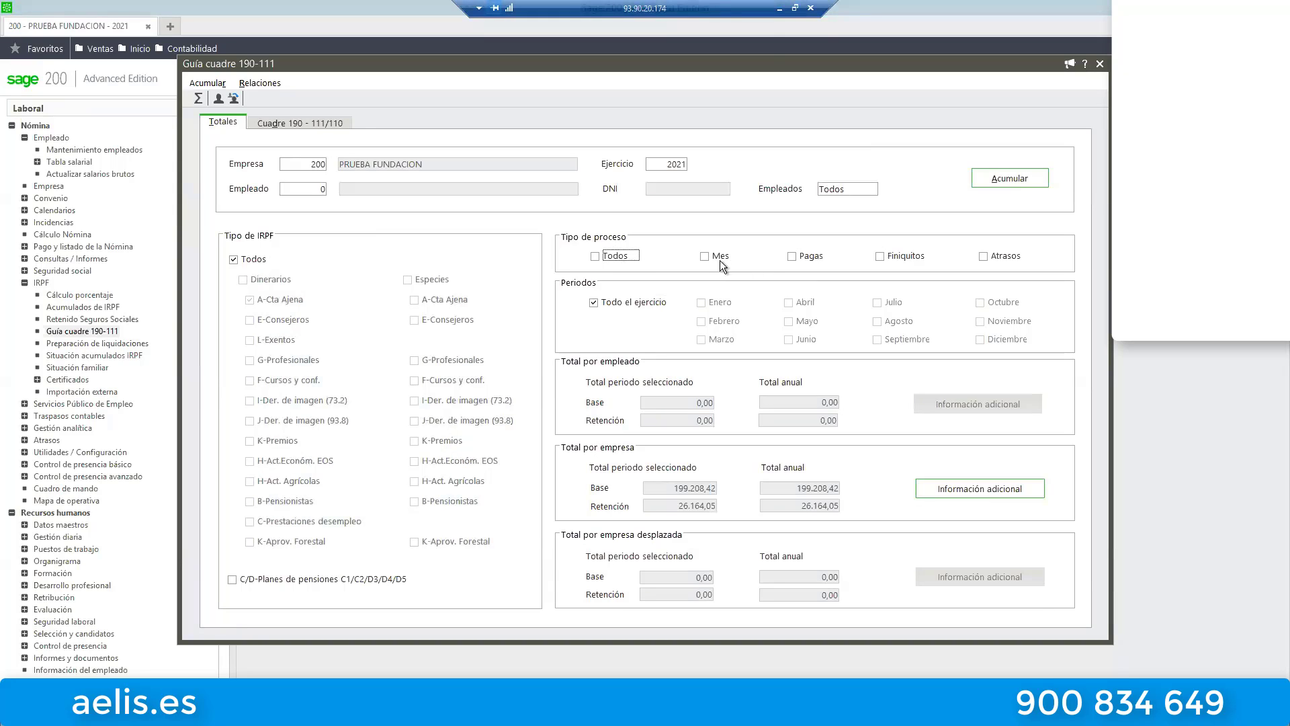
pyautogui.click(592, 306)
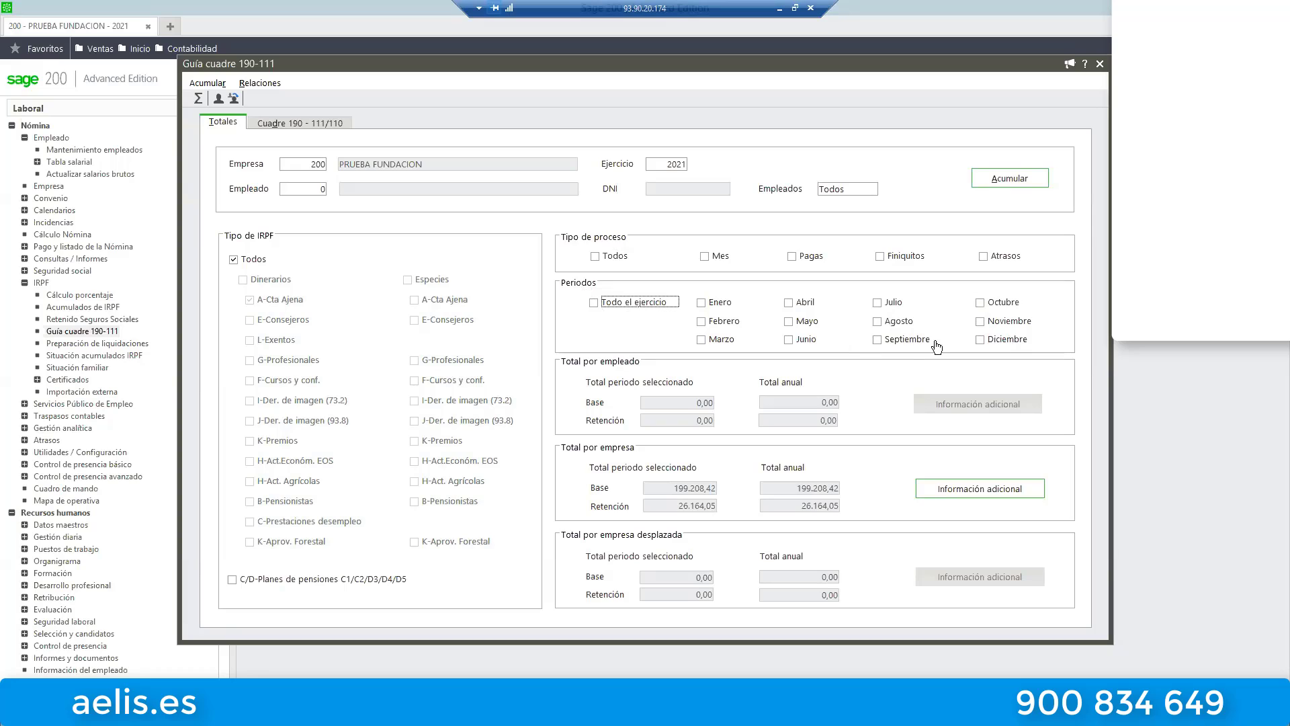
pyautogui.click(325, 188)
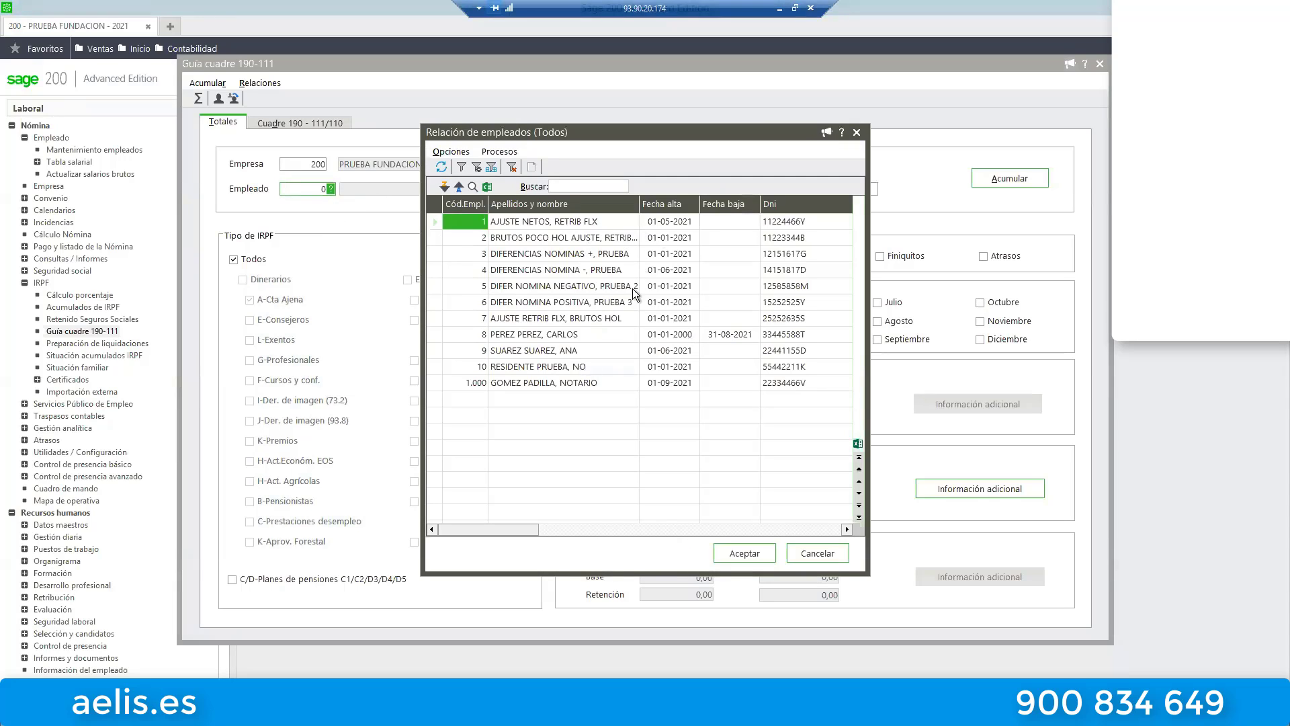
pyautogui.click(857, 132)
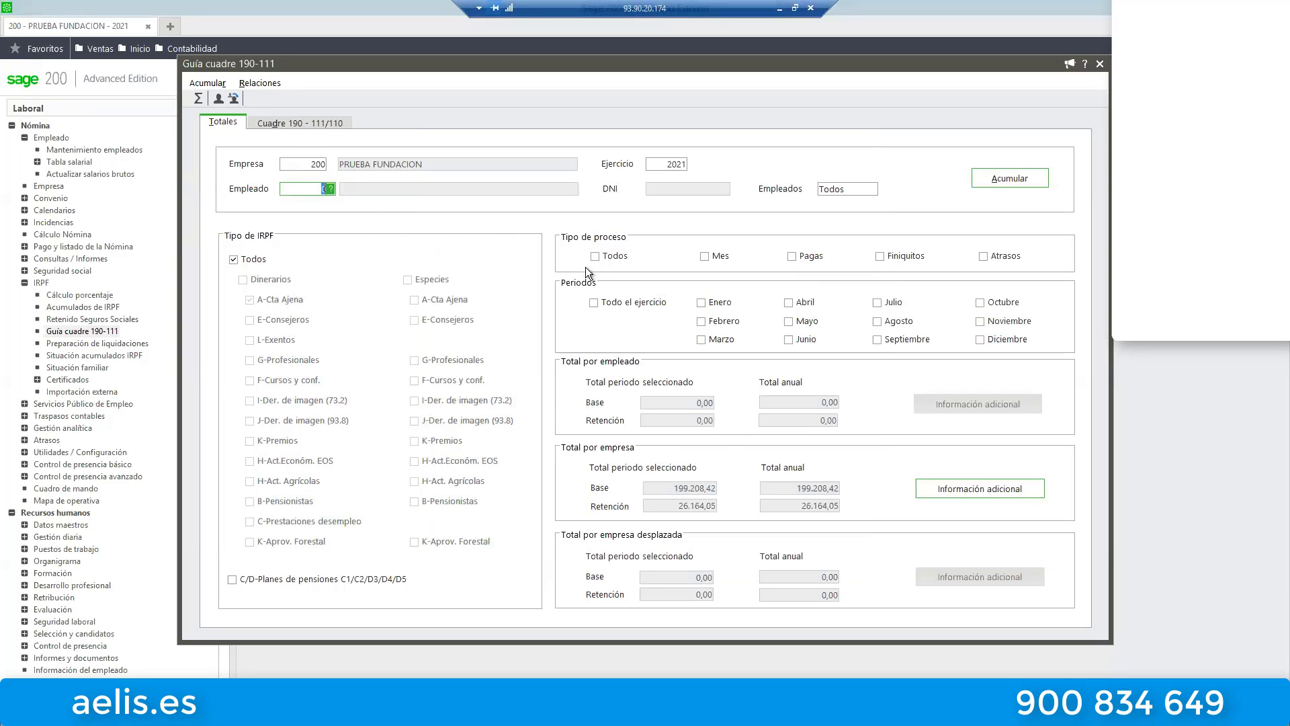
# - Accumulate the Cuadre 190 - 111/110 comparison for company 200 in 2021 and check the Total Anual amounts
pyautogui.click(319, 121)
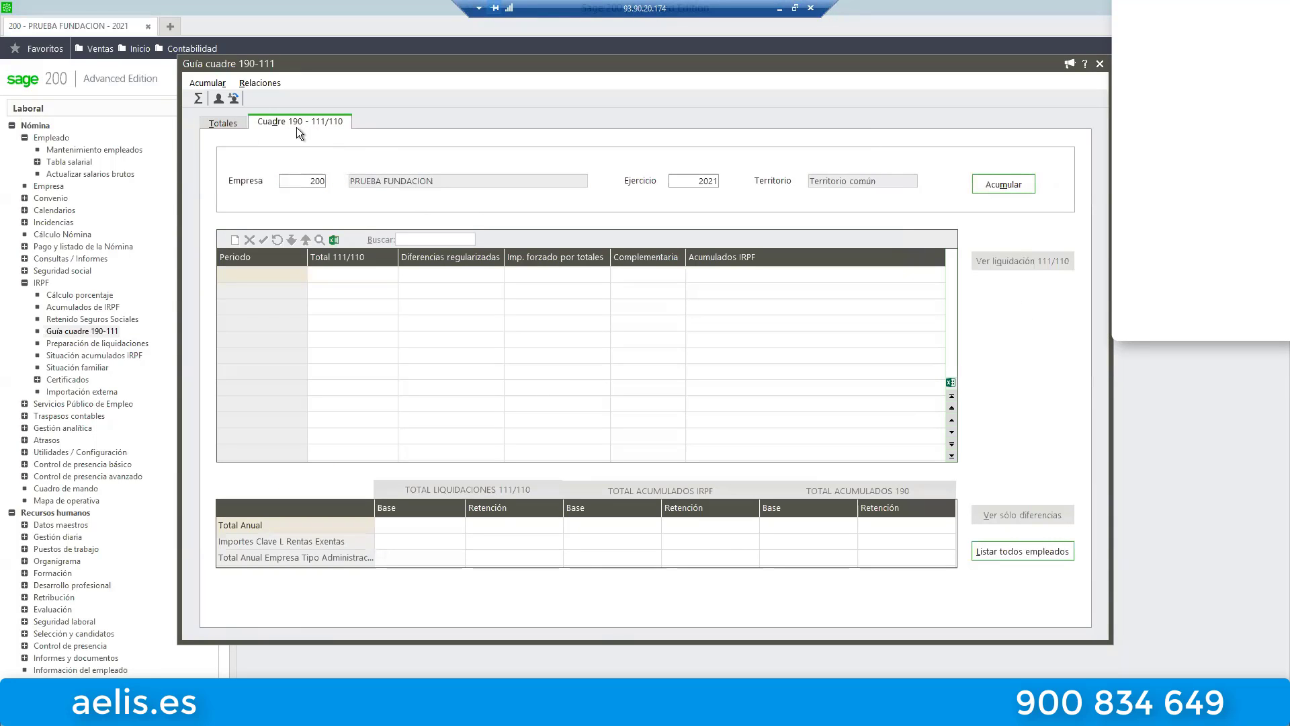
pyautogui.click(1002, 185)
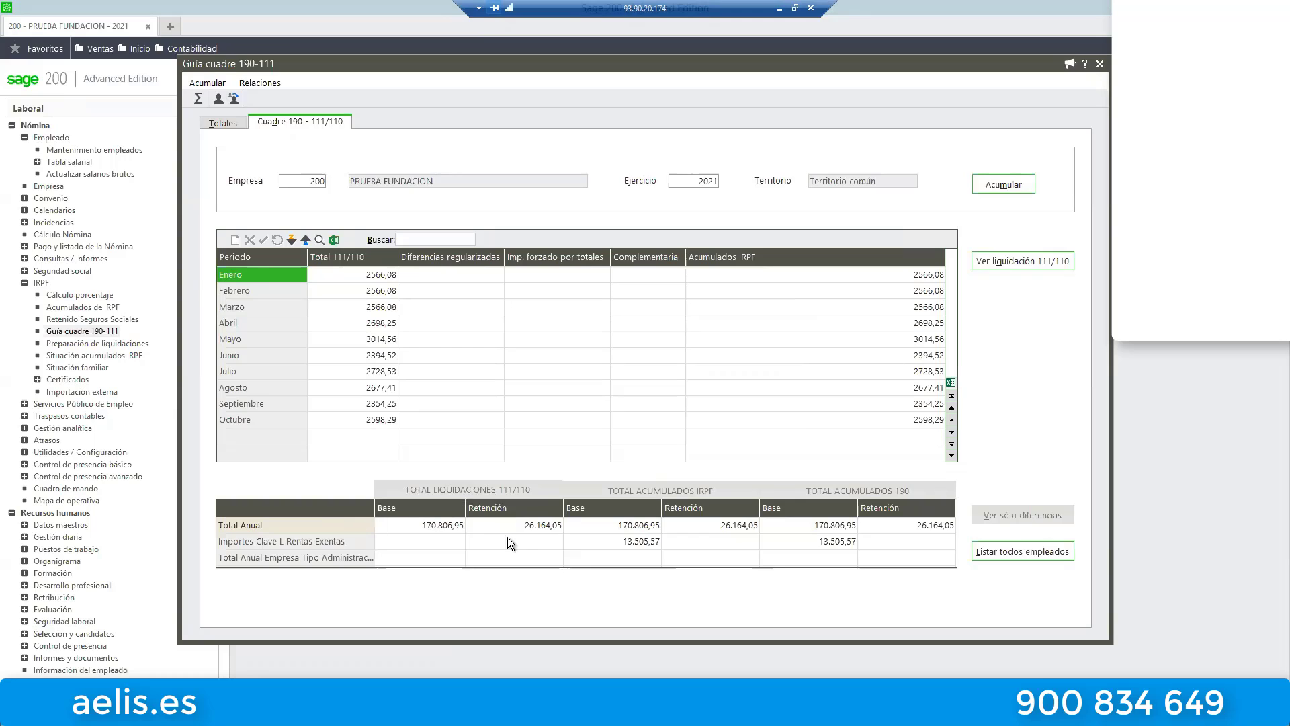
pyautogui.click(845, 527)
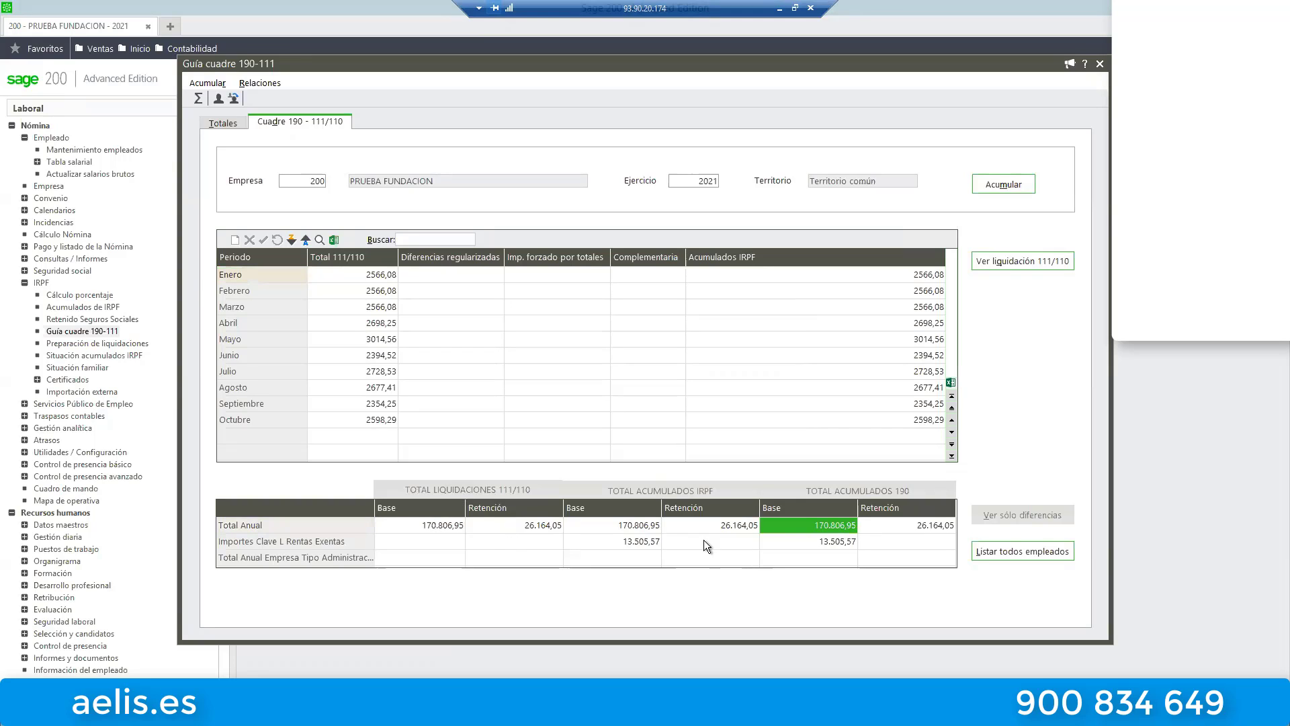
# - Compare the Total Anual base amounts across the 111/110 settlements, IRPF accumulations and 190 accumulations
pyautogui.click(628, 523)
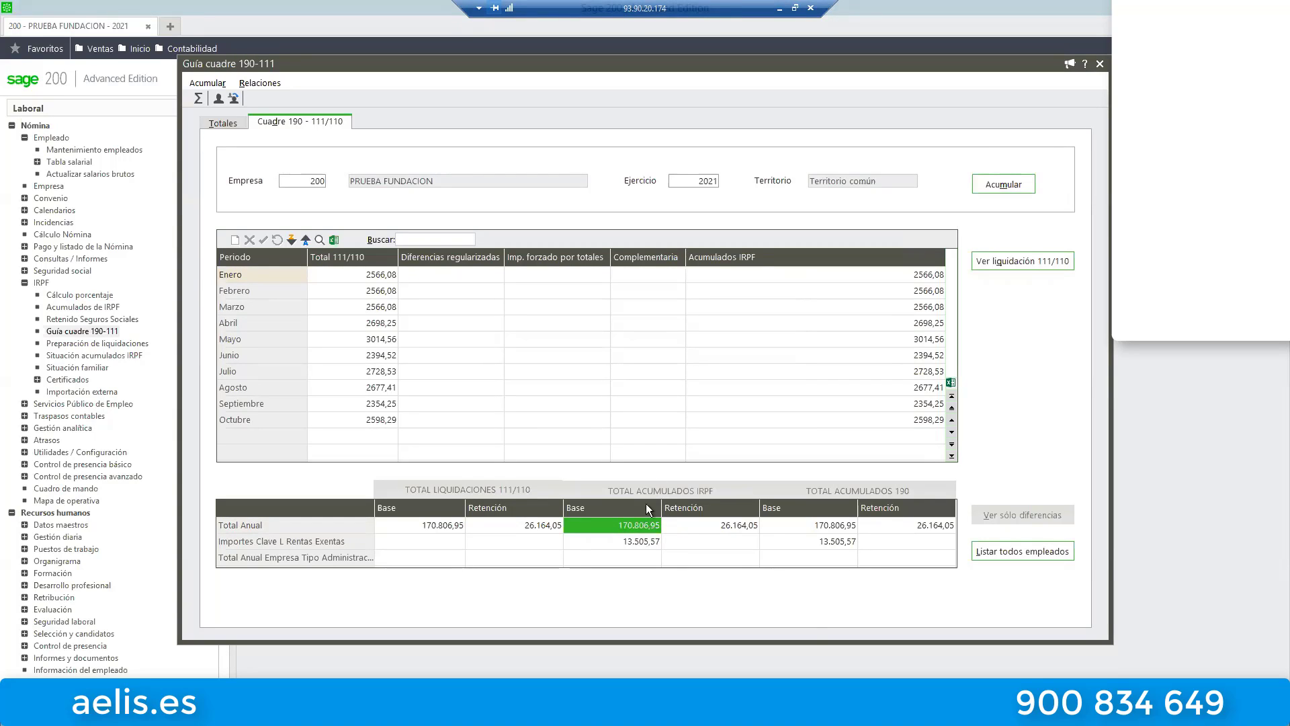
pyautogui.click(837, 523)
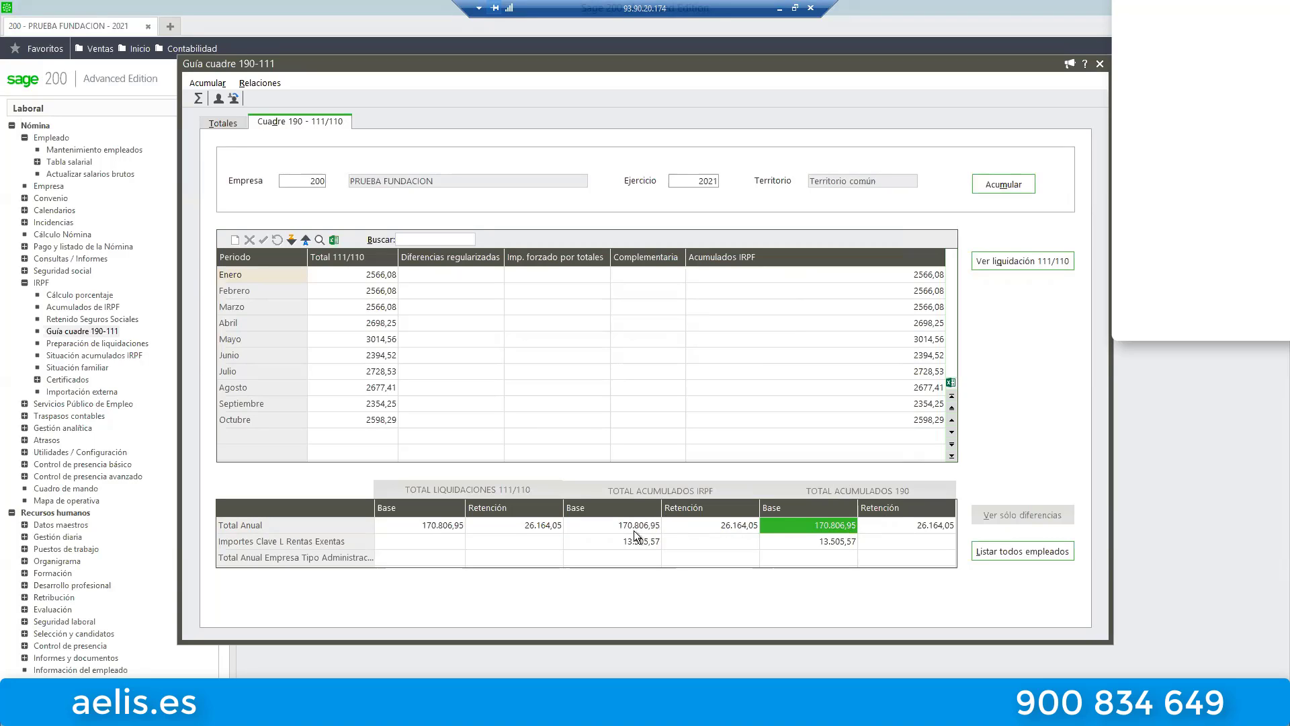
pyautogui.click(653, 528)
pyautogui.click(833, 526)
pyautogui.click(622, 525)
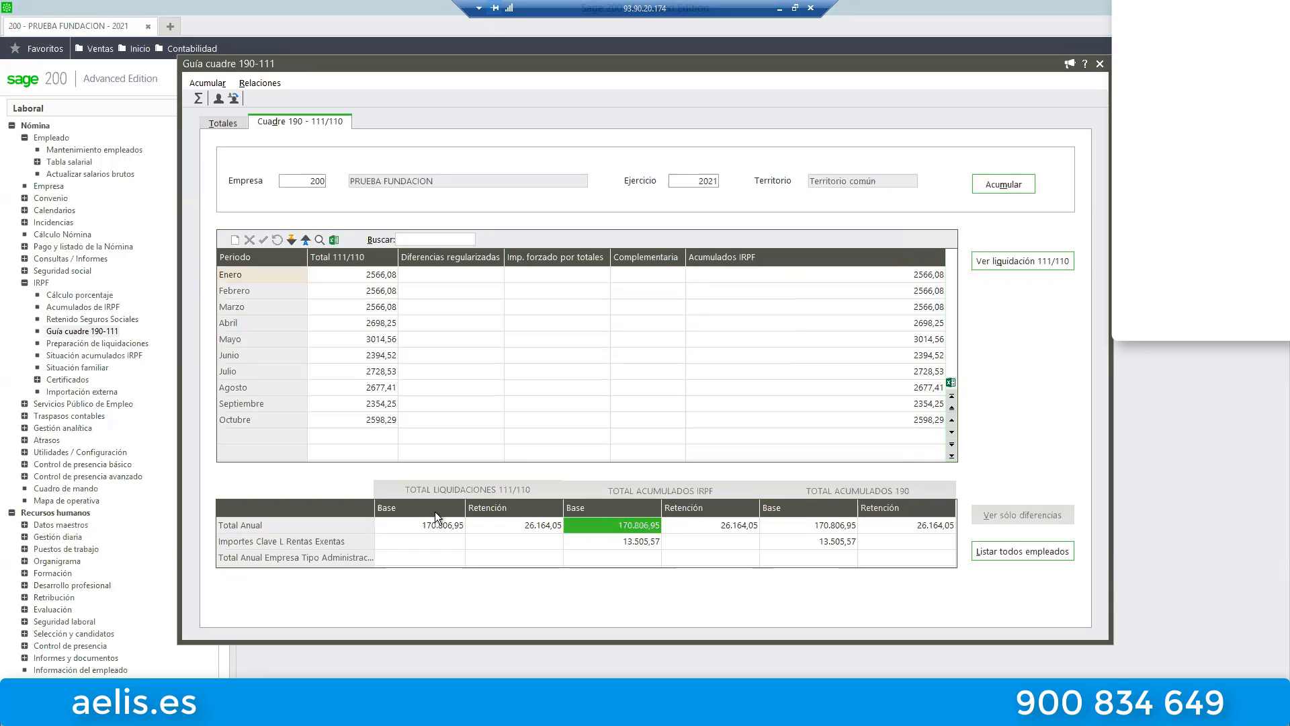
pyautogui.click(426, 529)
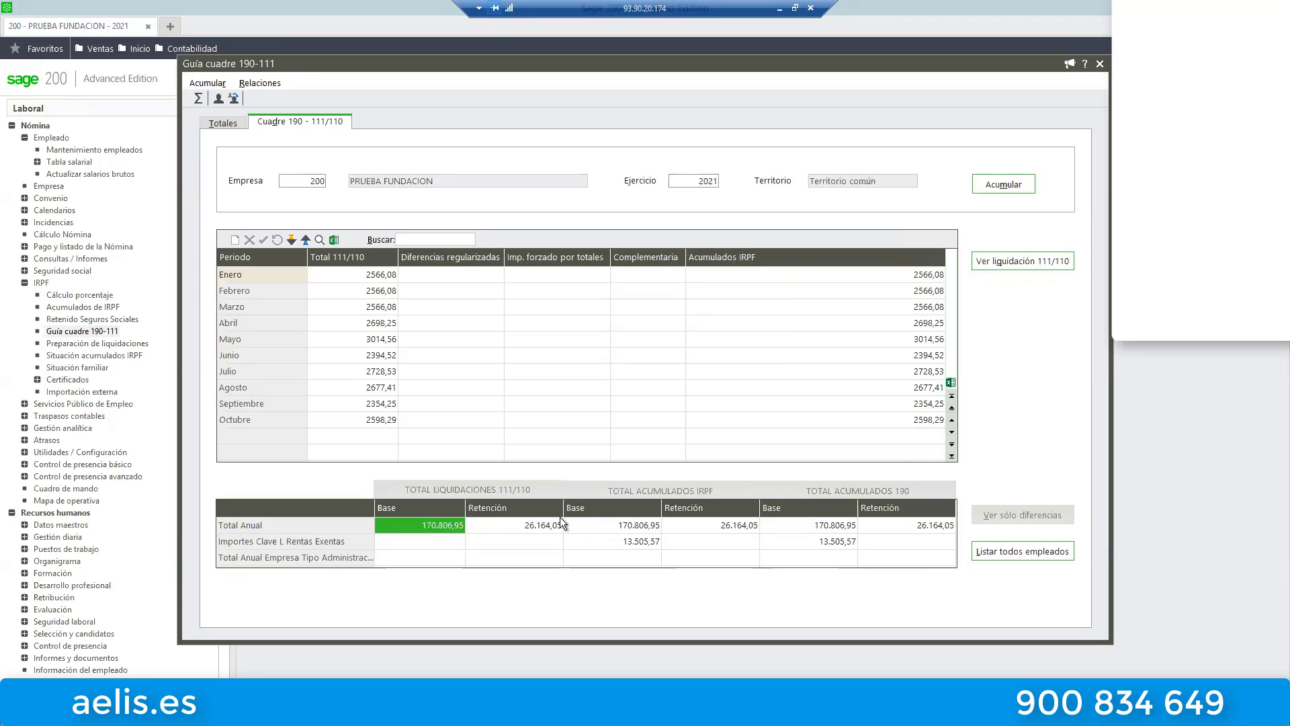
pyautogui.click(620, 526)
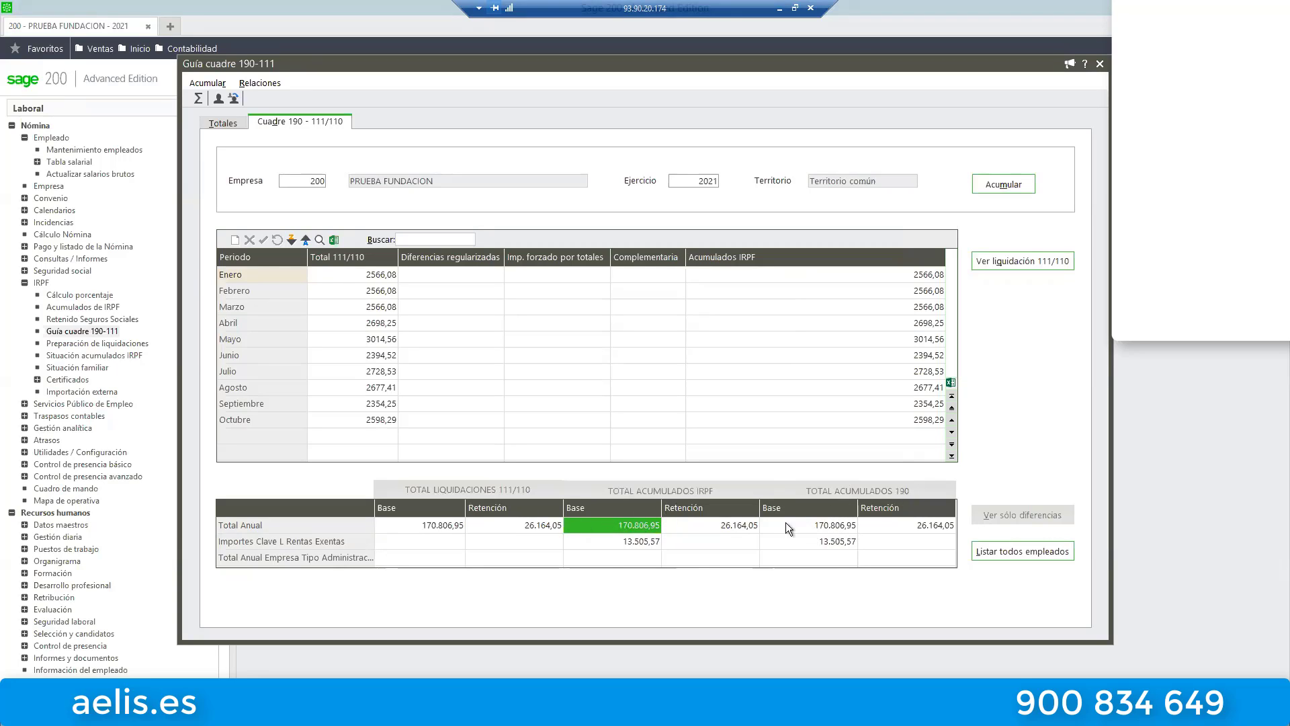
pyautogui.click(841, 526)
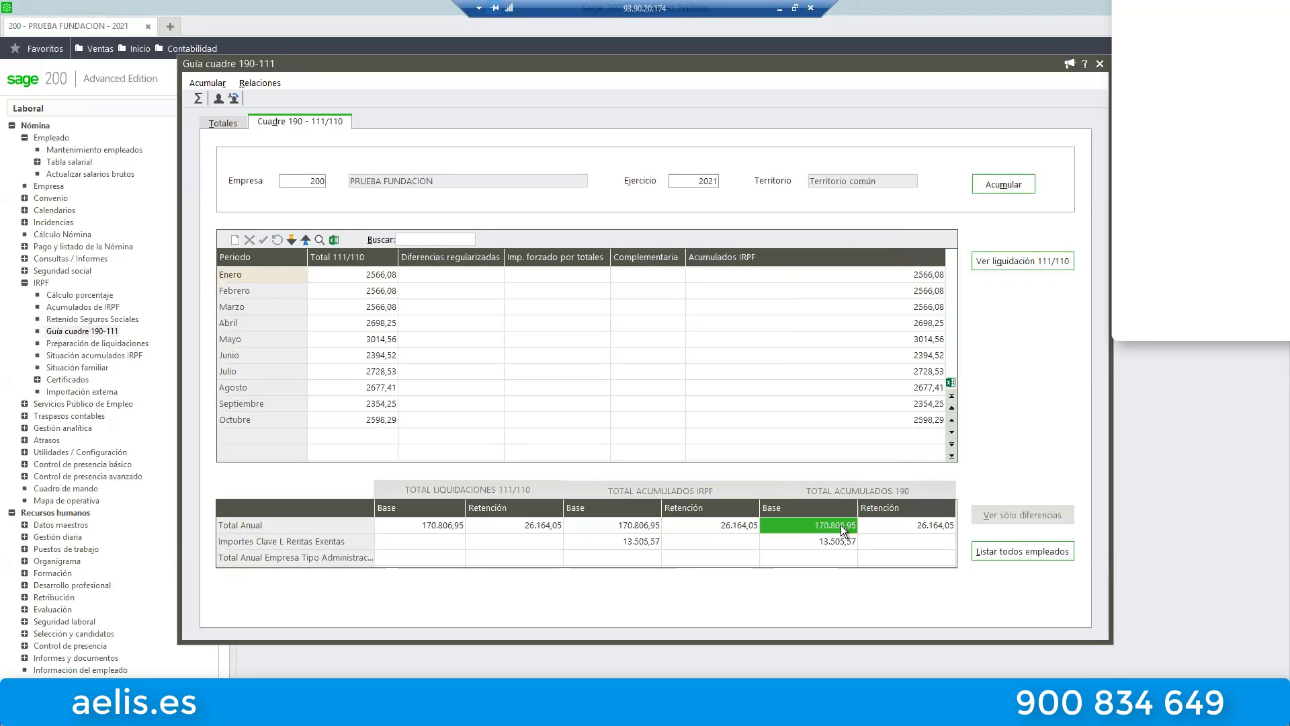
pyautogui.click(655, 526)
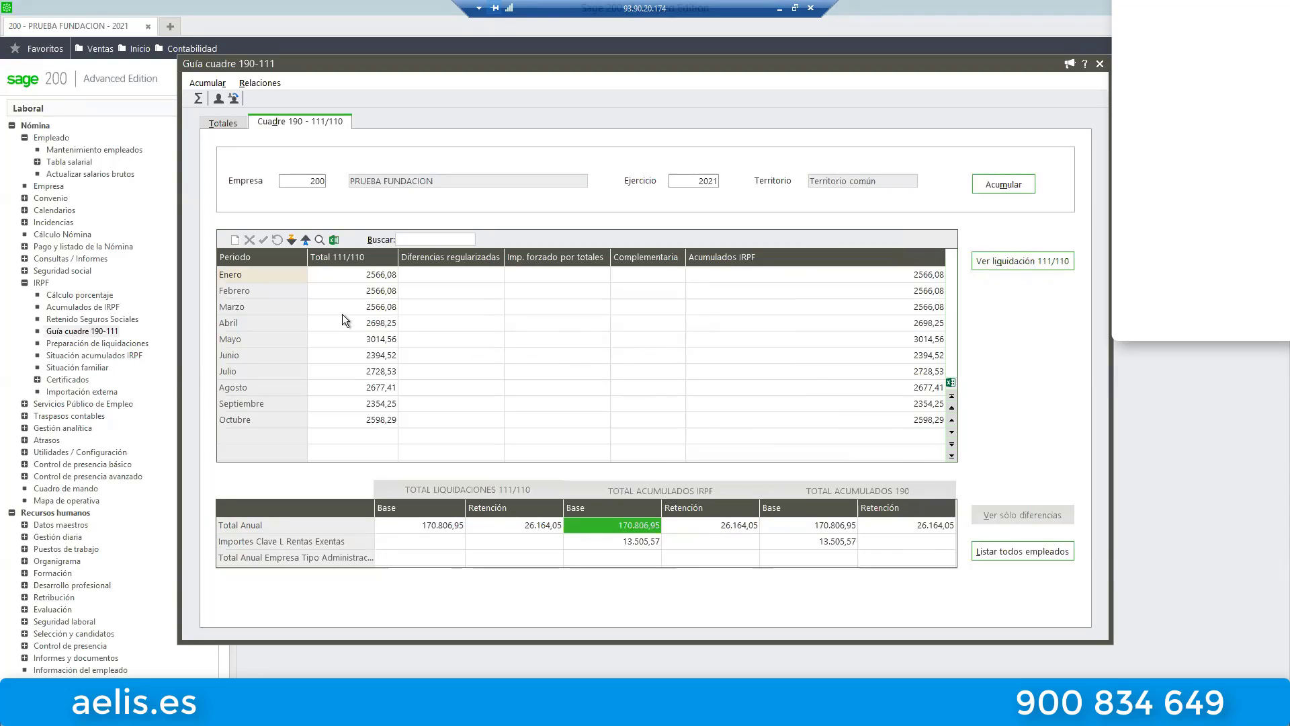
# - View the 111/110 settlement behind the Enero total and close its Cartas de pago window
pyautogui.click(345, 275)
pyautogui.click(1025, 266)
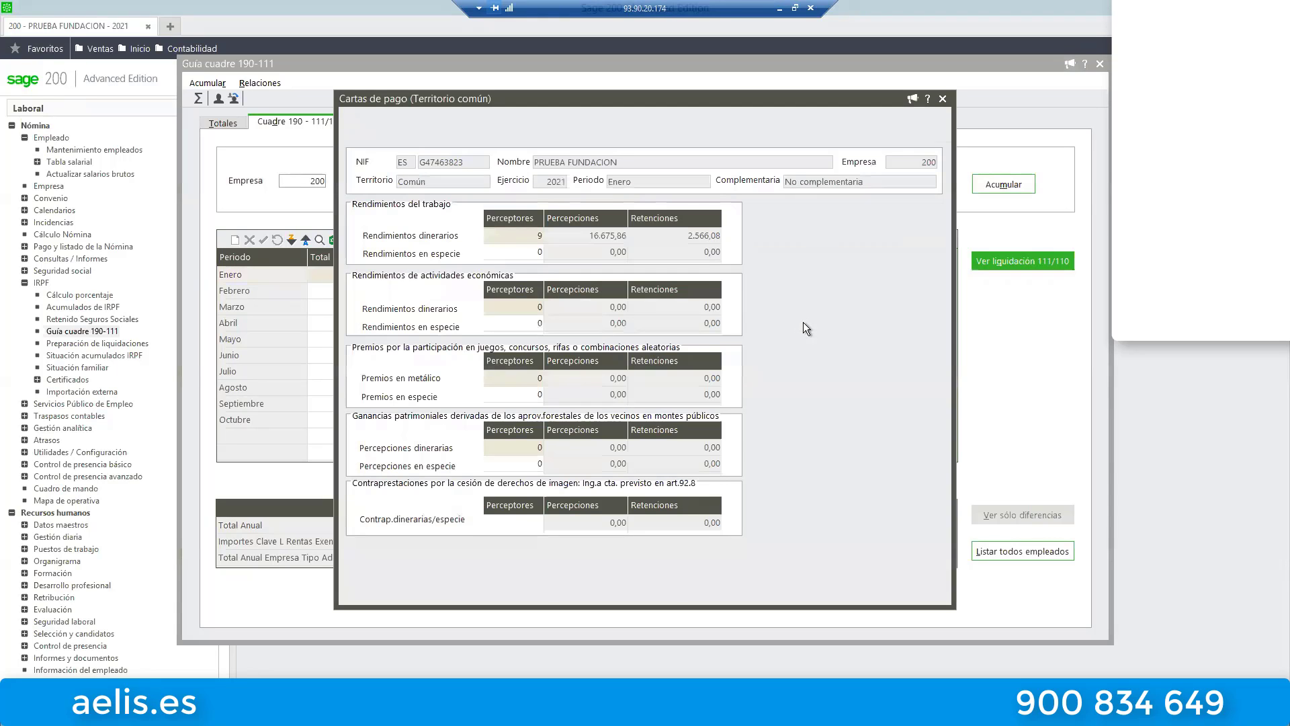
pyautogui.click(943, 100)
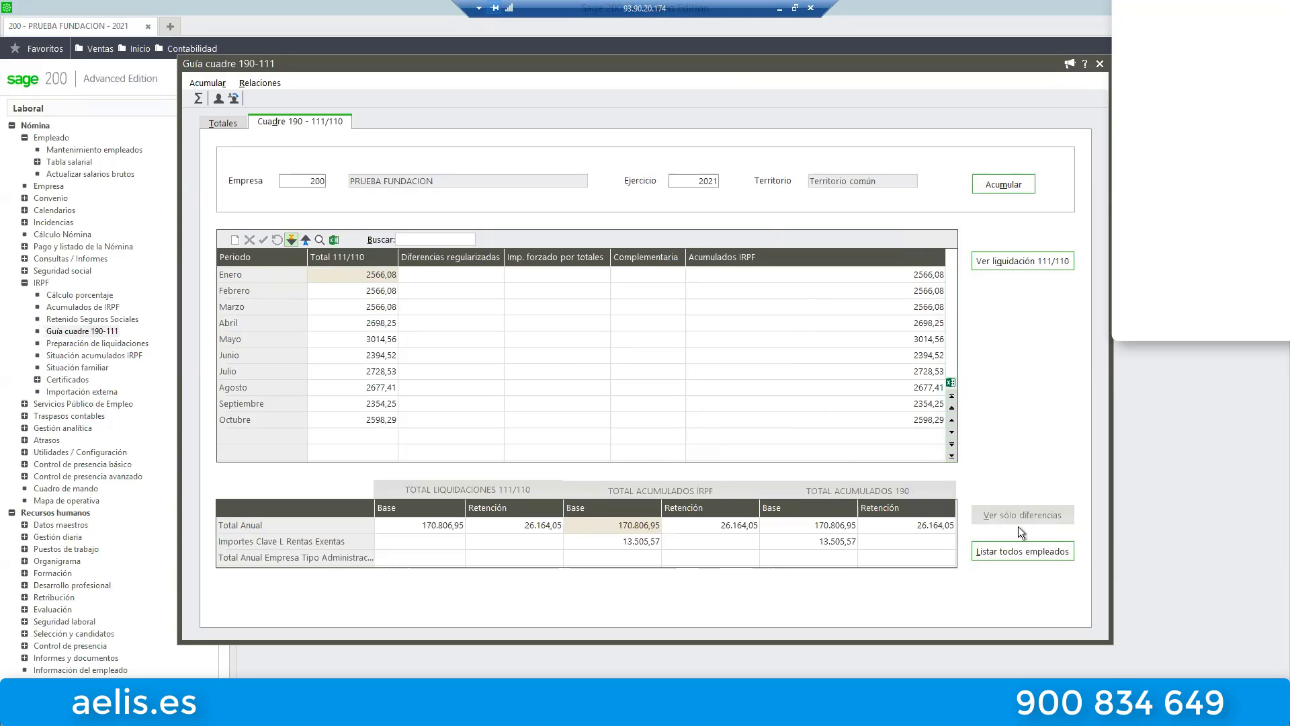
# - List all employees' annual 190-111 comparison in Excel, discard the workbook without saving, and close Guía cuadre 190-111
pyautogui.click(1015, 552)
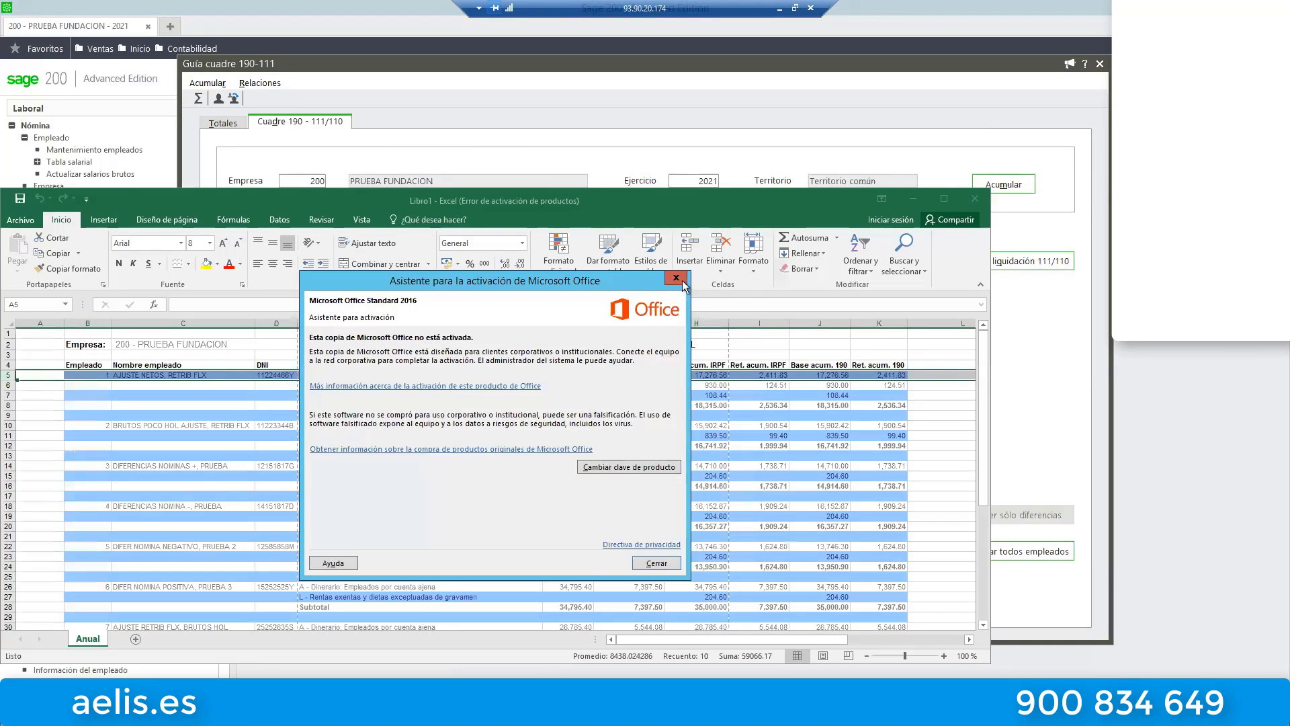
pyautogui.click(680, 279)
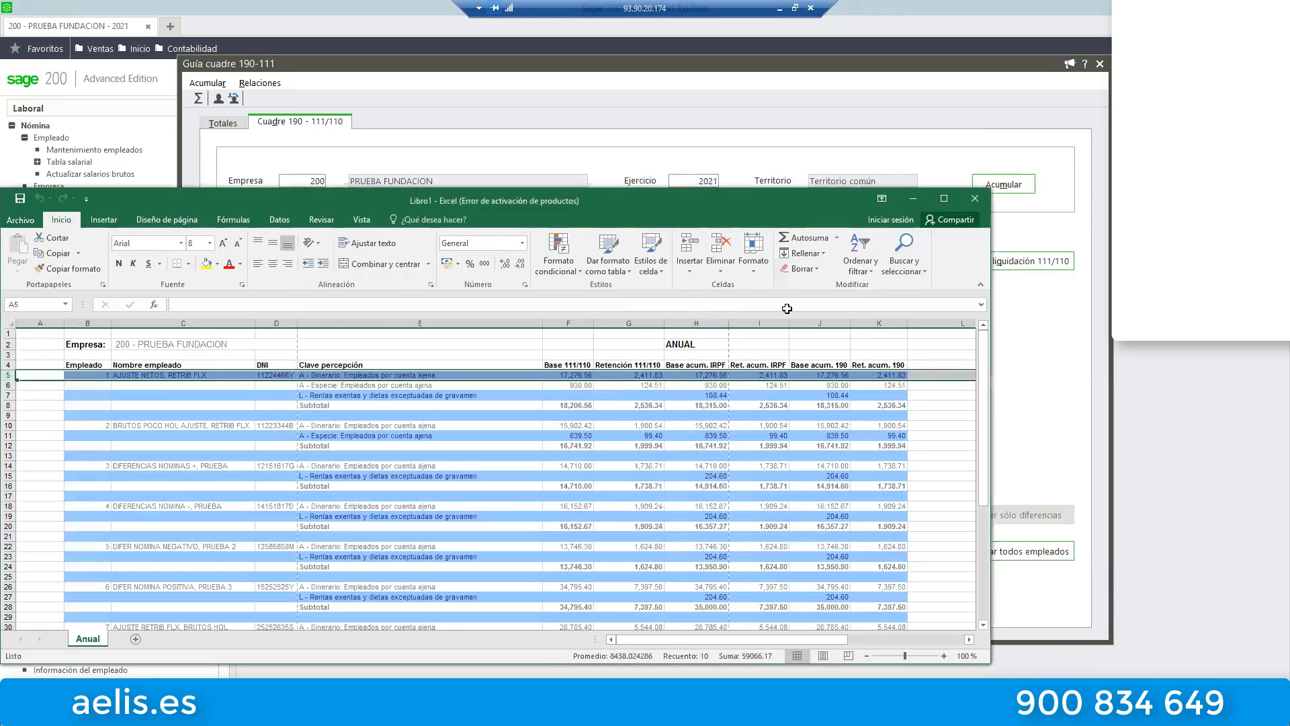
pyautogui.click(976, 199)
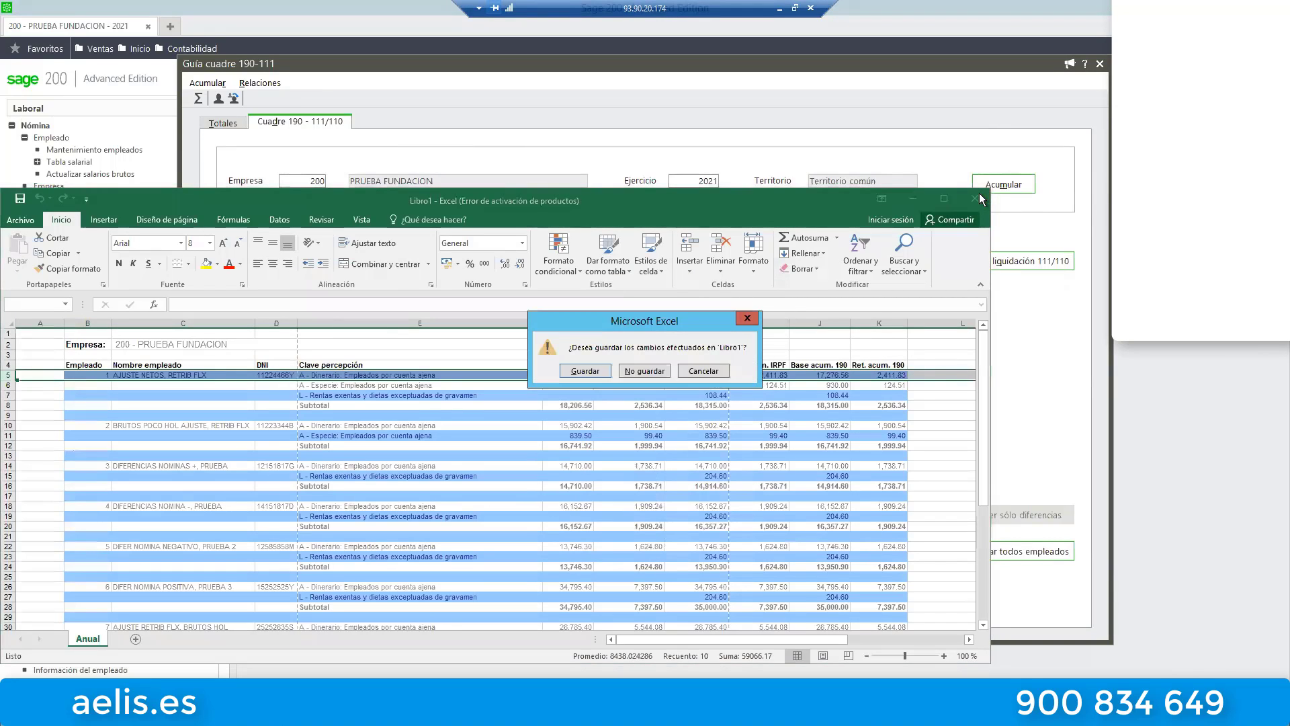
pyautogui.click(648, 373)
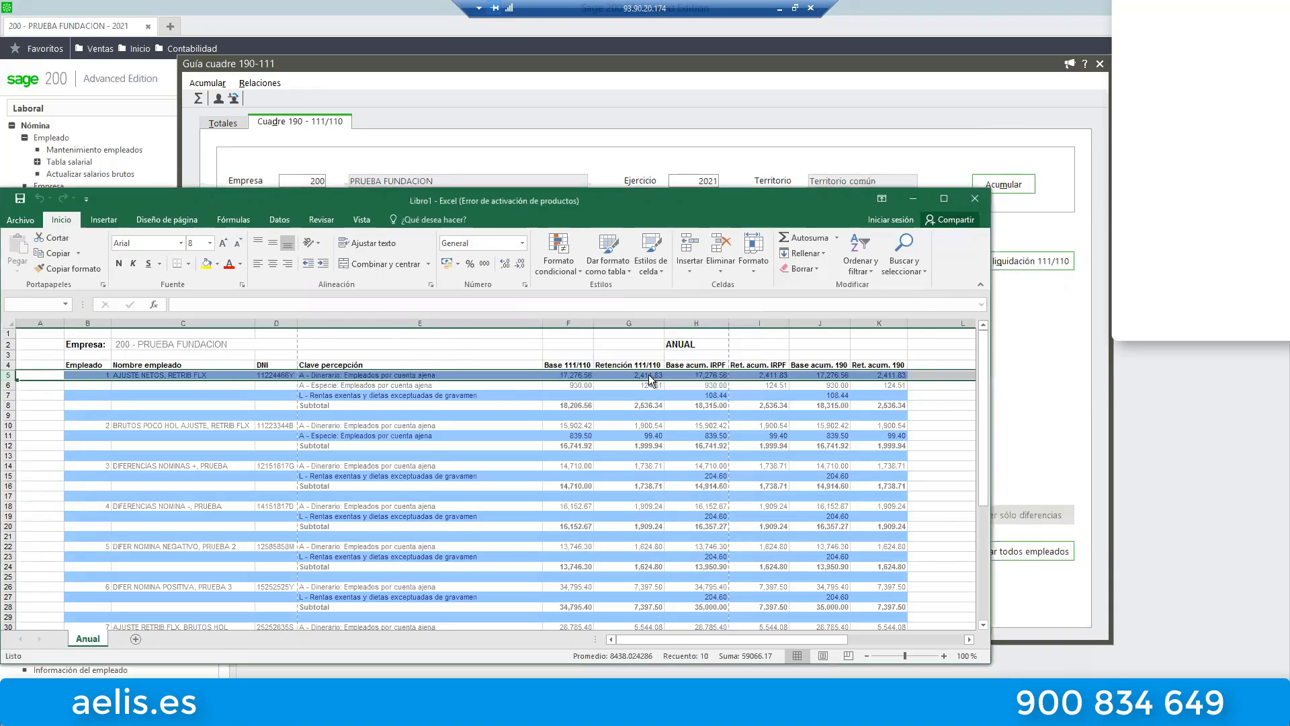
pyautogui.click(1099, 63)
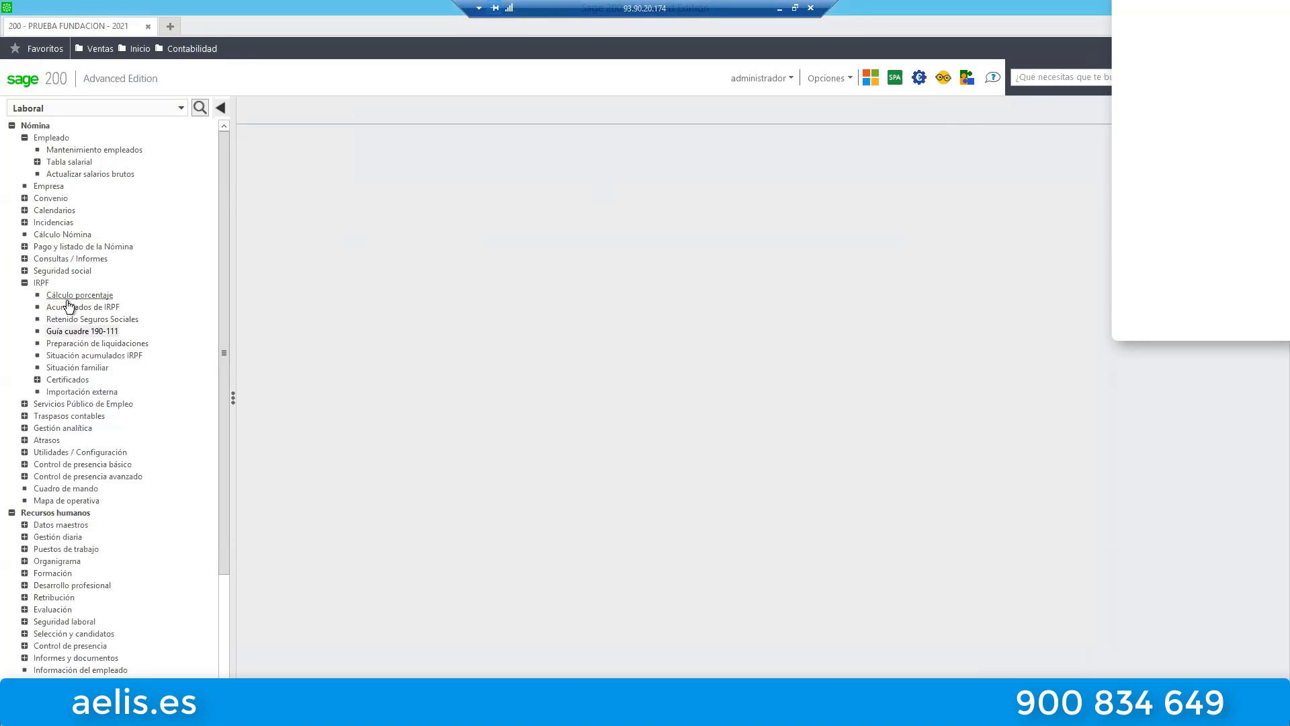
pyautogui.click(61, 332)
pyautogui.click(101, 344)
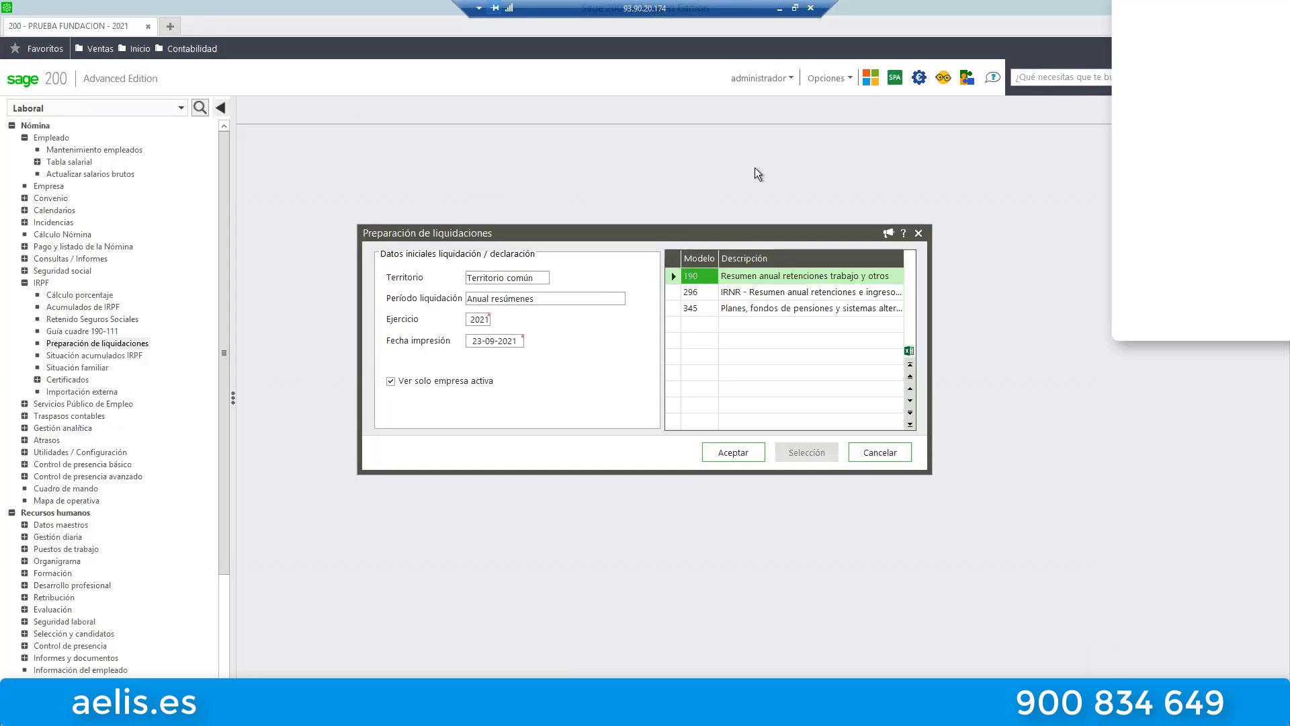
pyautogui.click(884, 455)
pyautogui.click(96, 332)
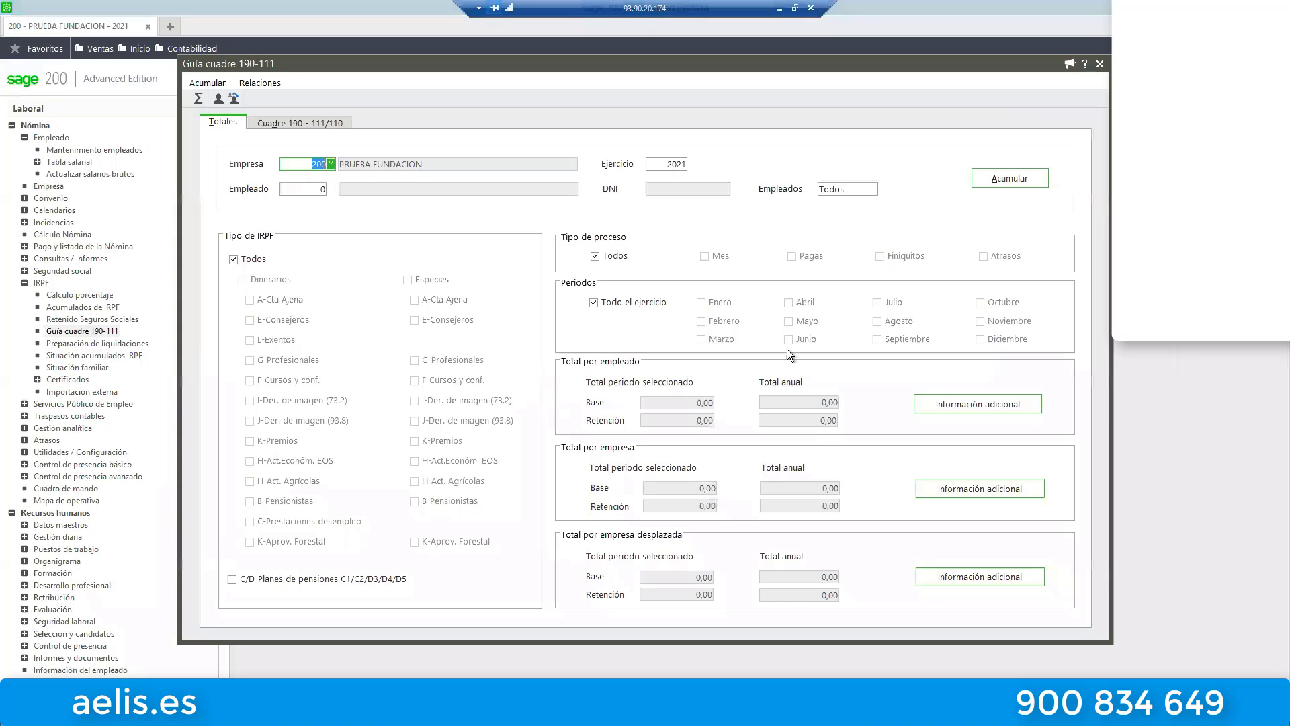
pyautogui.click(1100, 64)
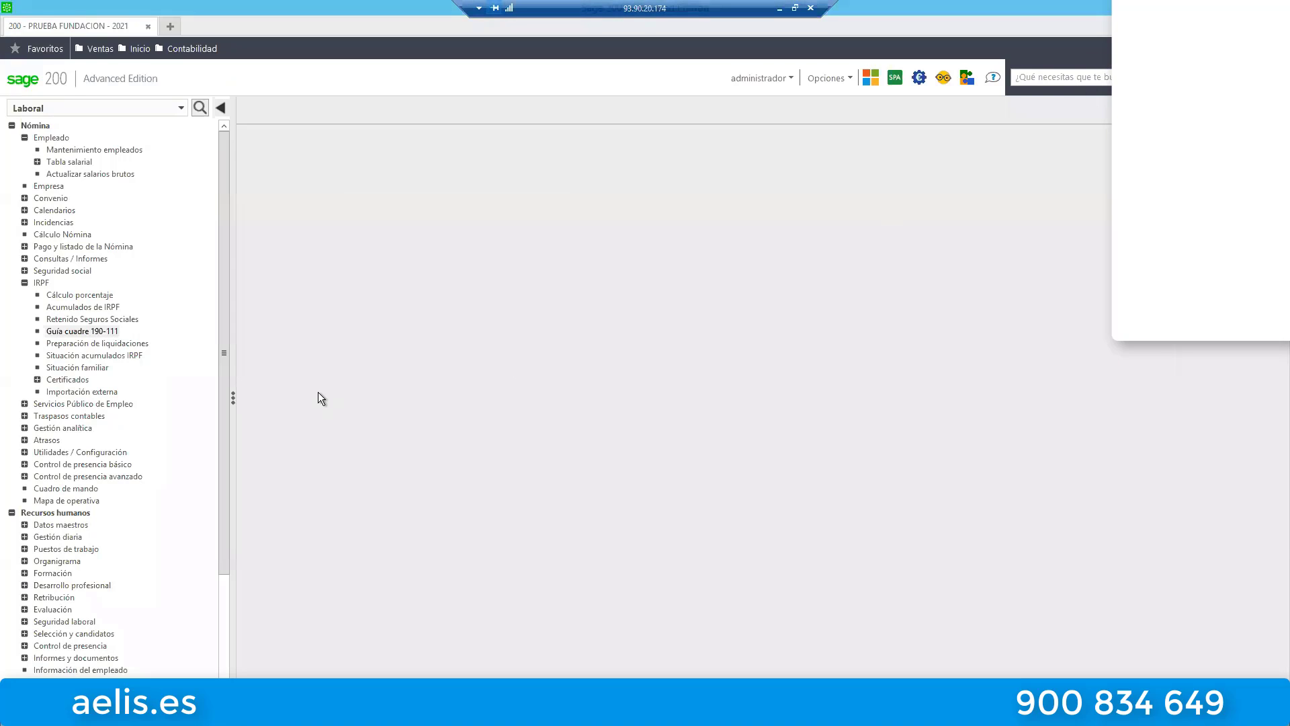
pyautogui.click(100, 344)
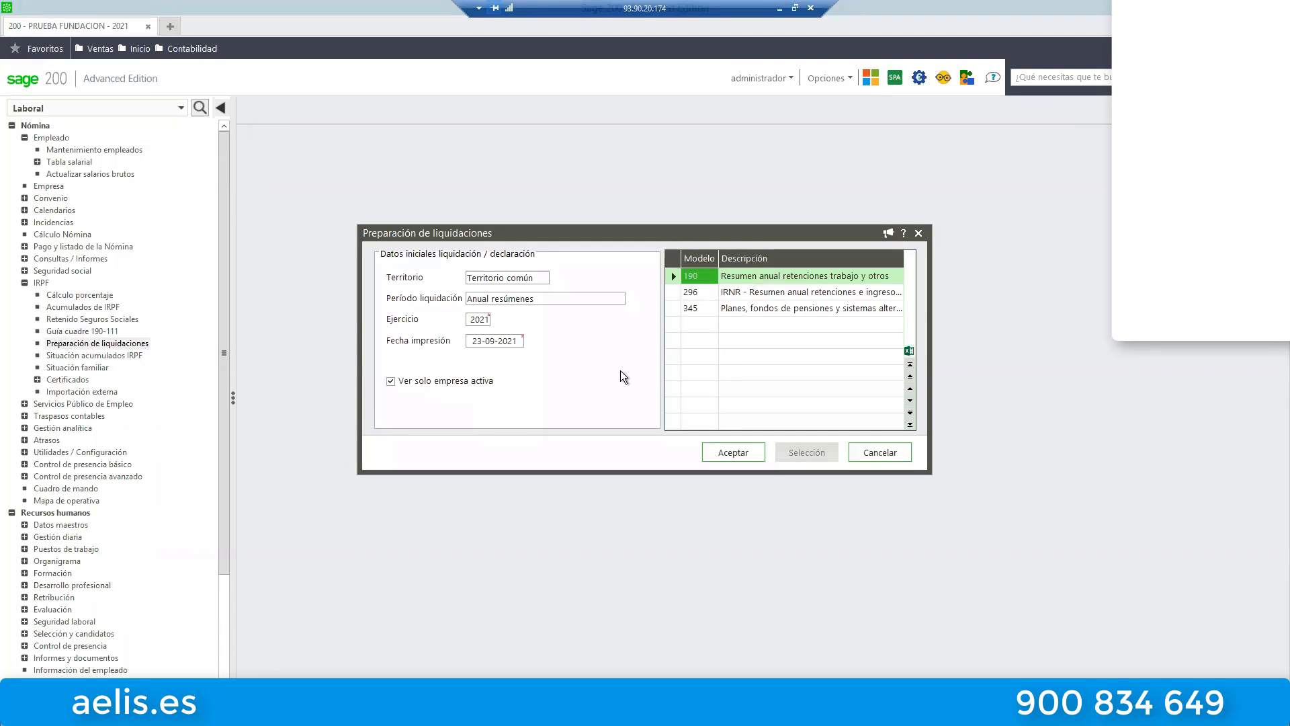
pyautogui.click(880, 452)
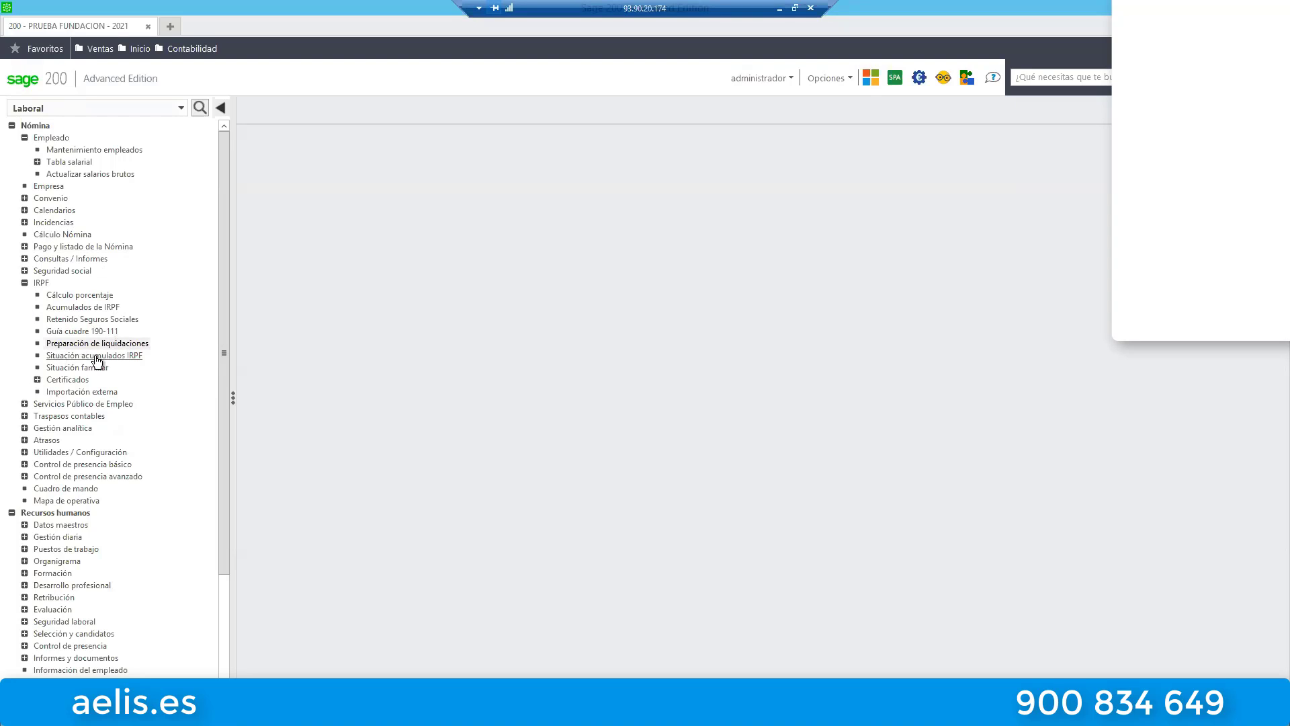
# - Prepare the modelo 111 settlement for the period Diciembre - 4º. Trimestre of 2021 in Preparación de liquidaciones
pyautogui.click(75, 346)
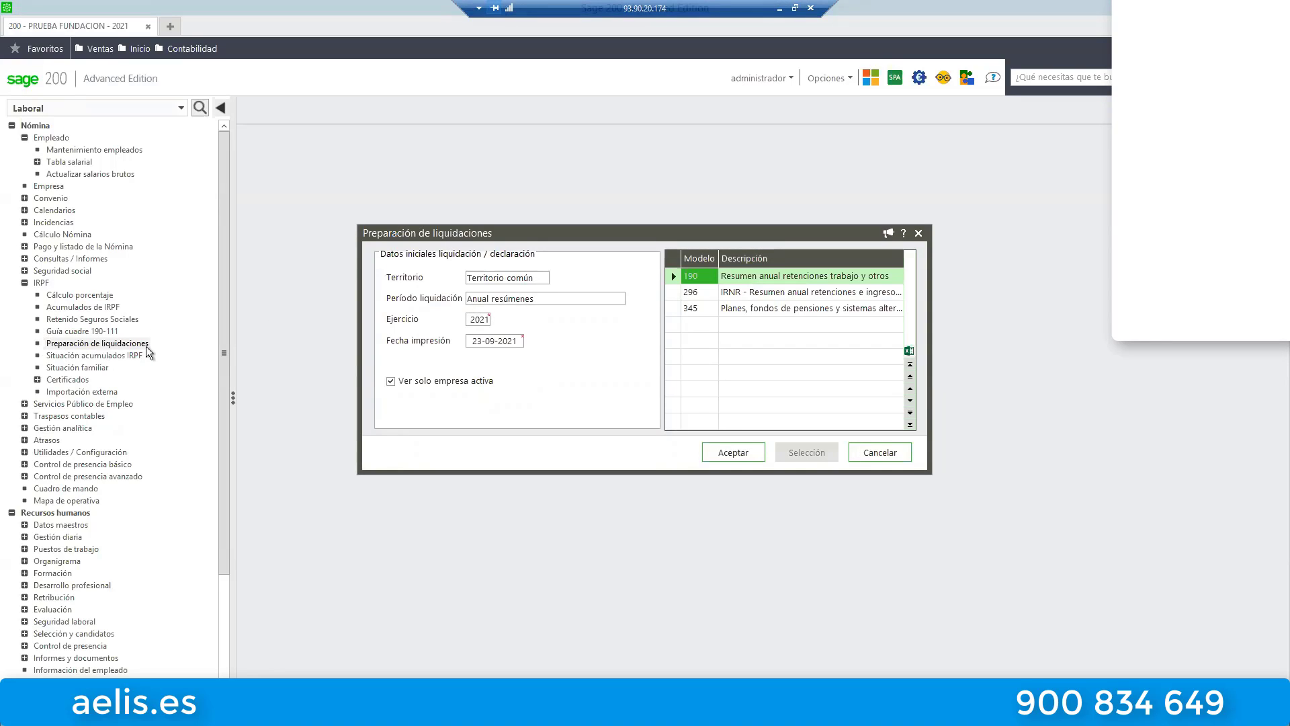
pyautogui.click(617, 301)
pyautogui.click(627, 299)
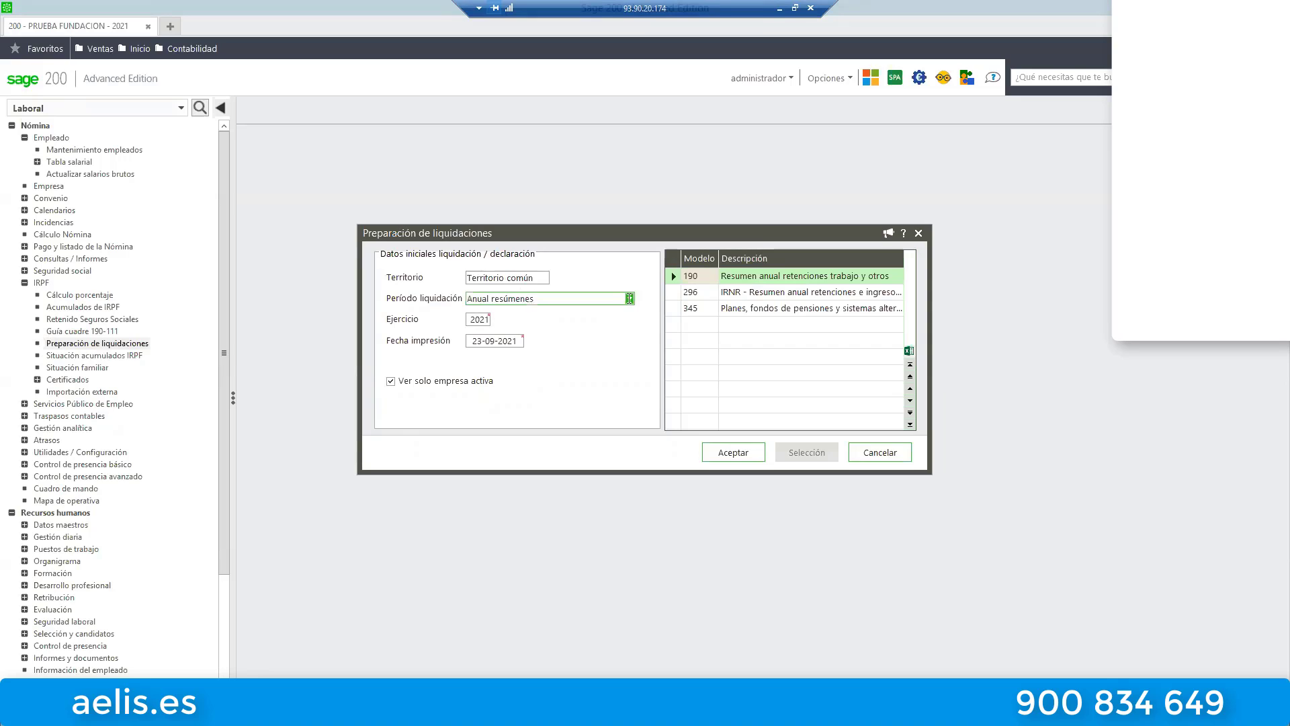
pyautogui.click(555, 380)
pyautogui.click(684, 283)
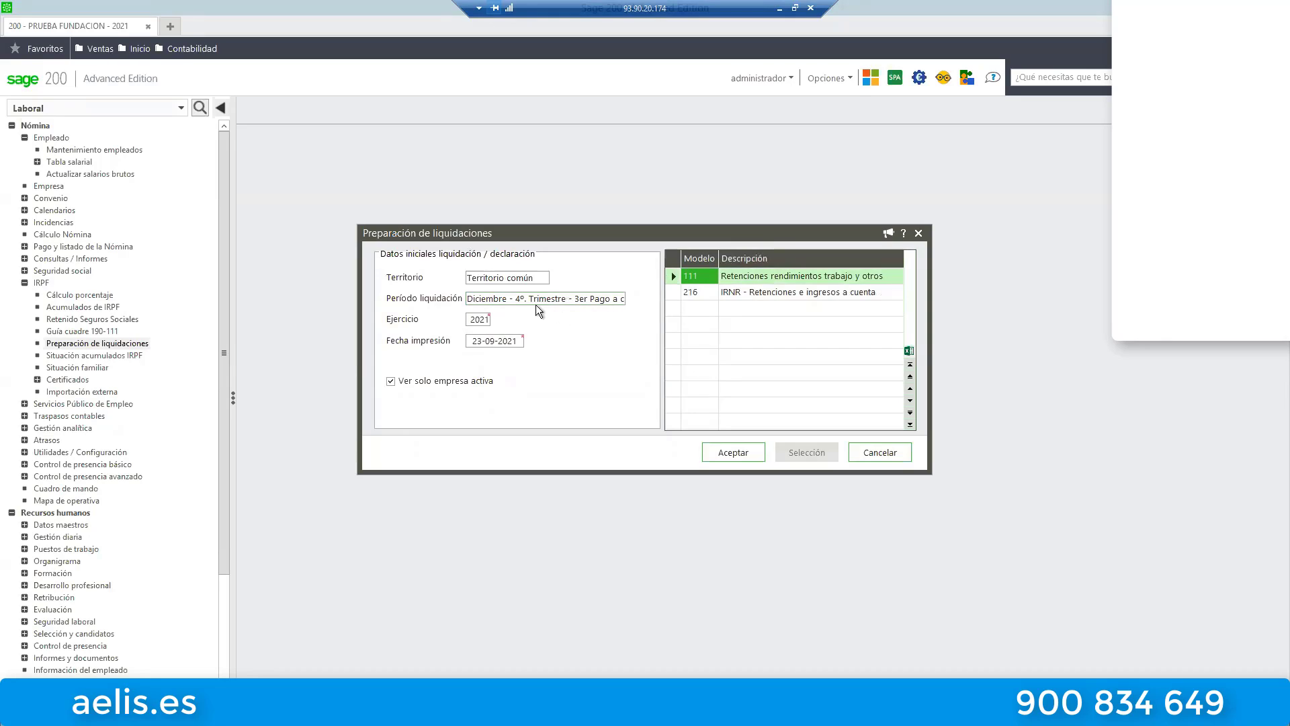
pyautogui.click(732, 452)
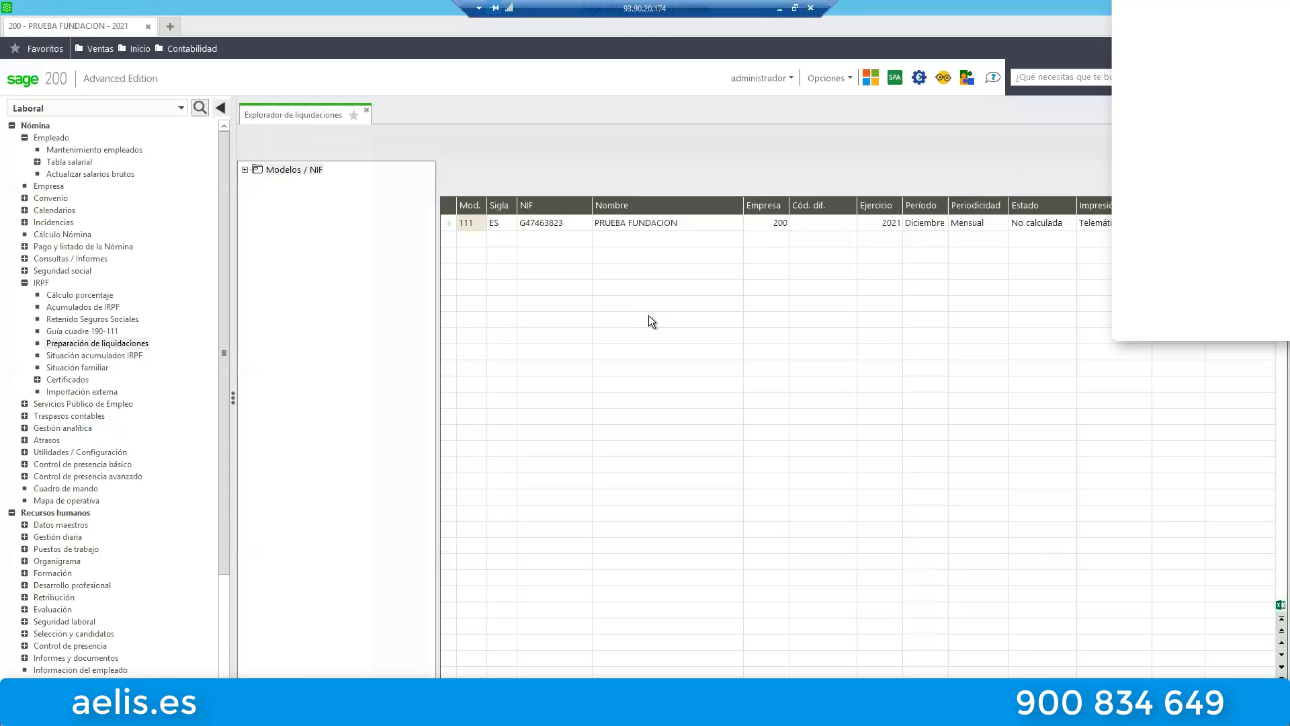
# - Open company 200's December modelo 111 and accumulate it without displaced companies, forcing the regularization of the cartas de pago for all companies
pyautogui.click(245, 170)
pyautogui.click(257, 181)
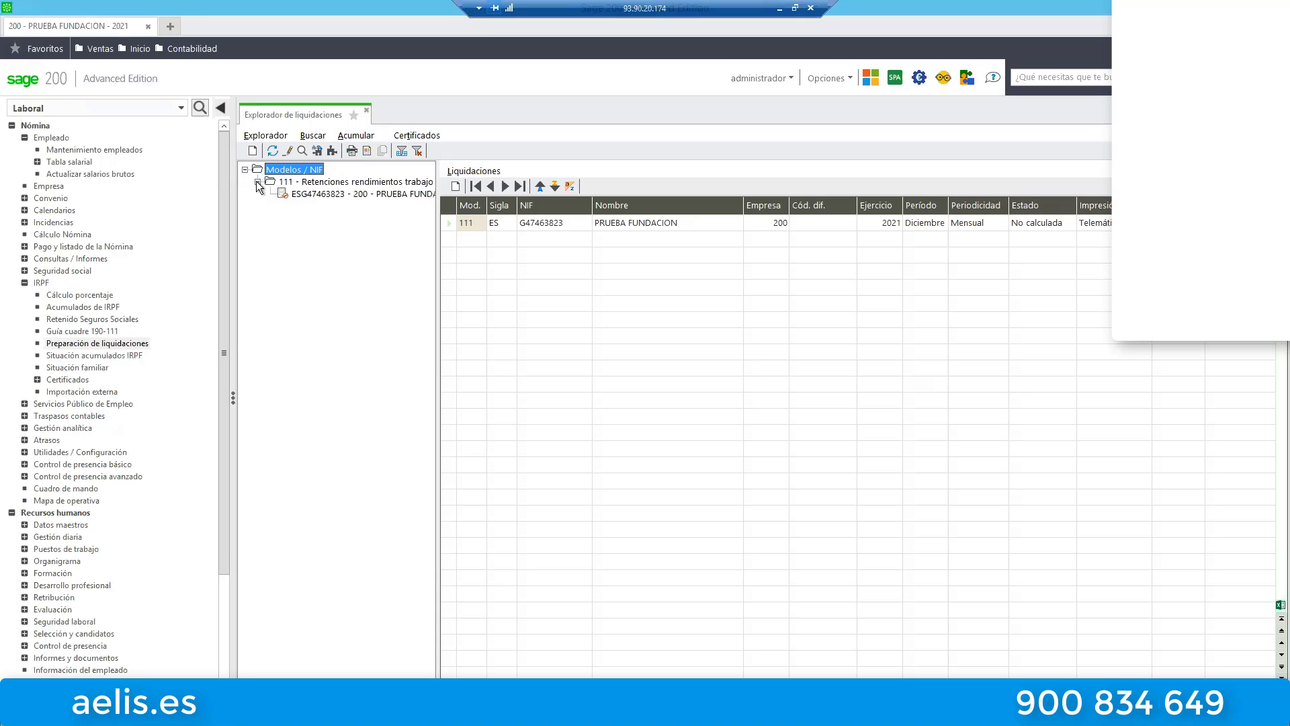
pyautogui.click(643, 223)
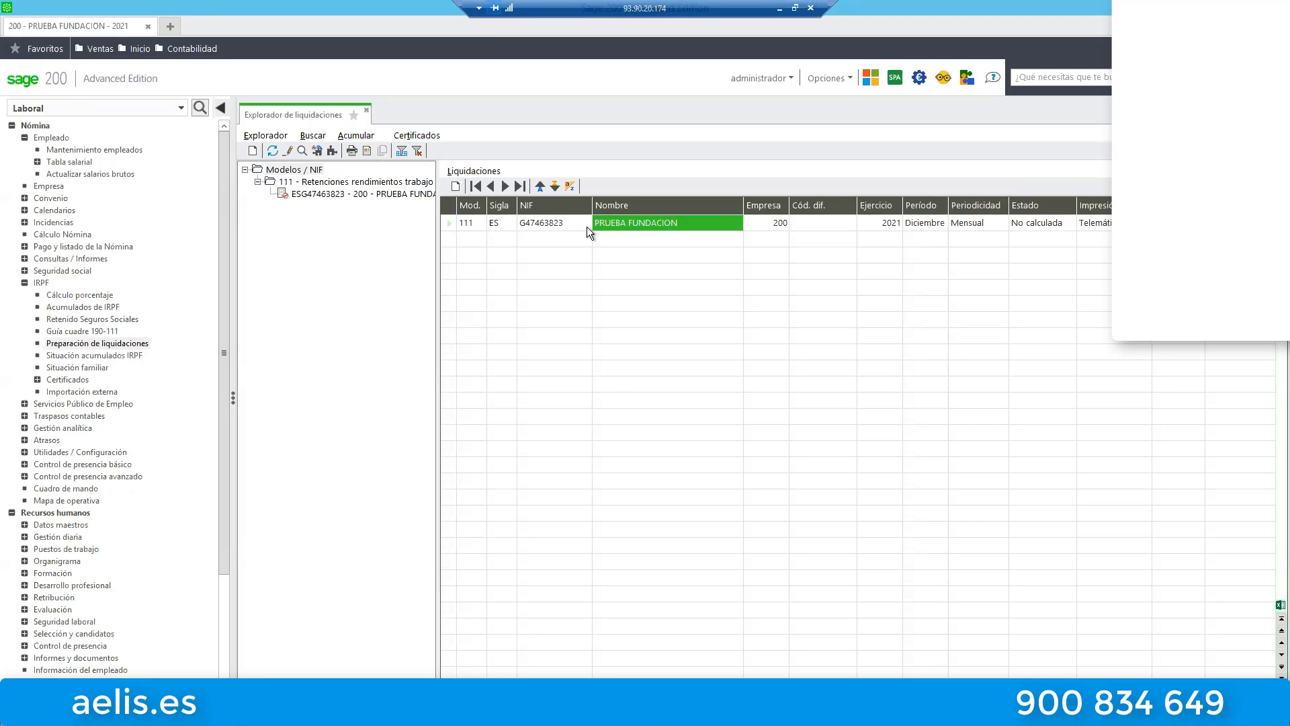
pyautogui.doubleClick(643, 227)
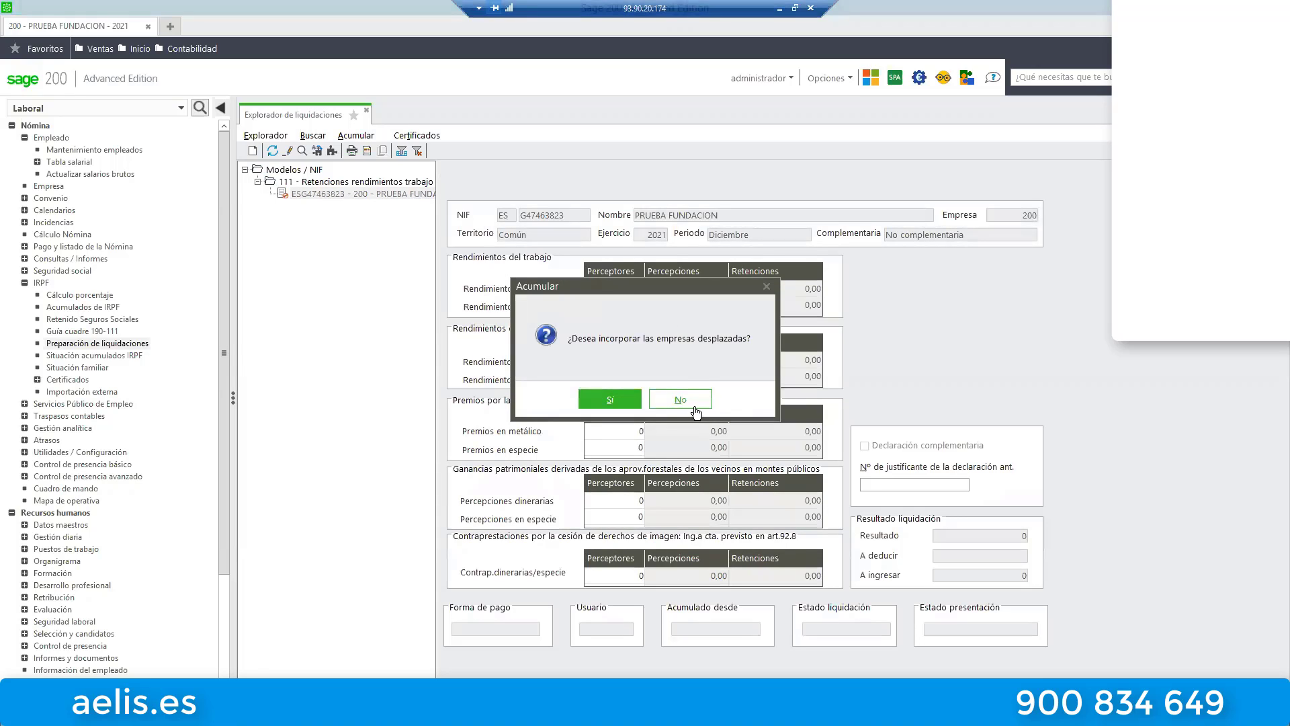
pyautogui.click(699, 401)
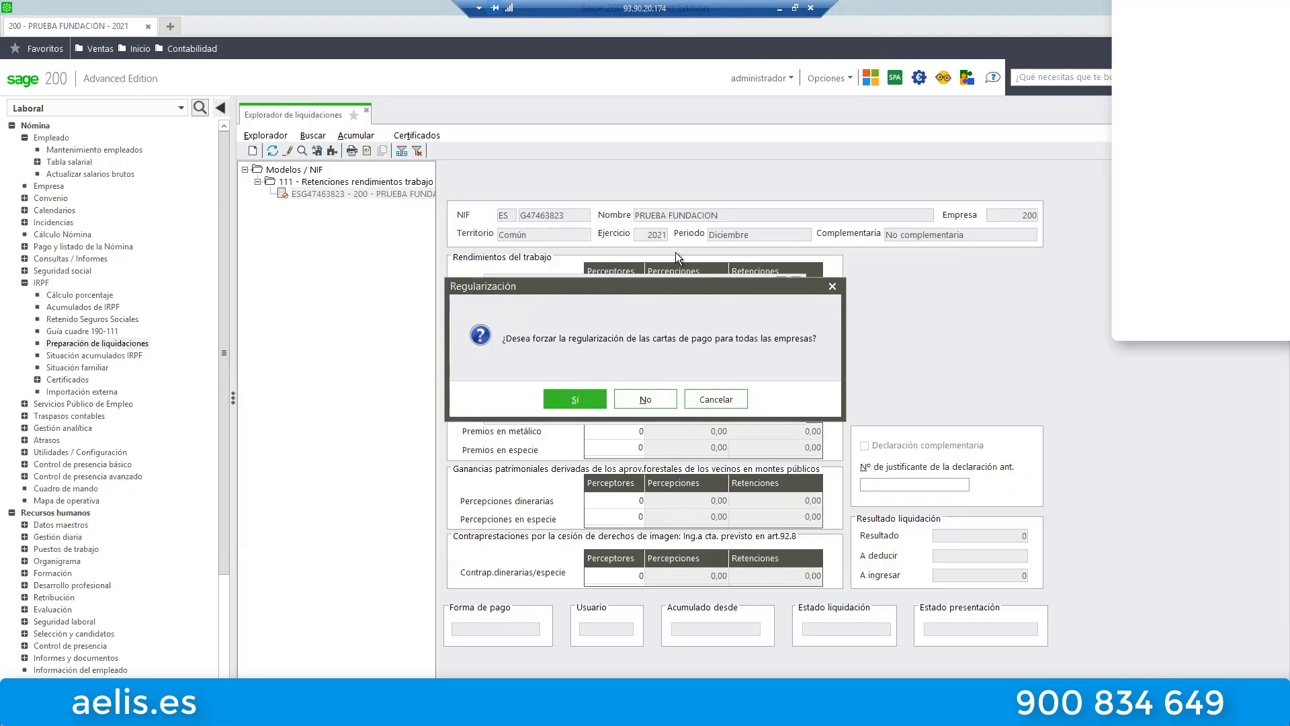
pyautogui.click(574, 399)
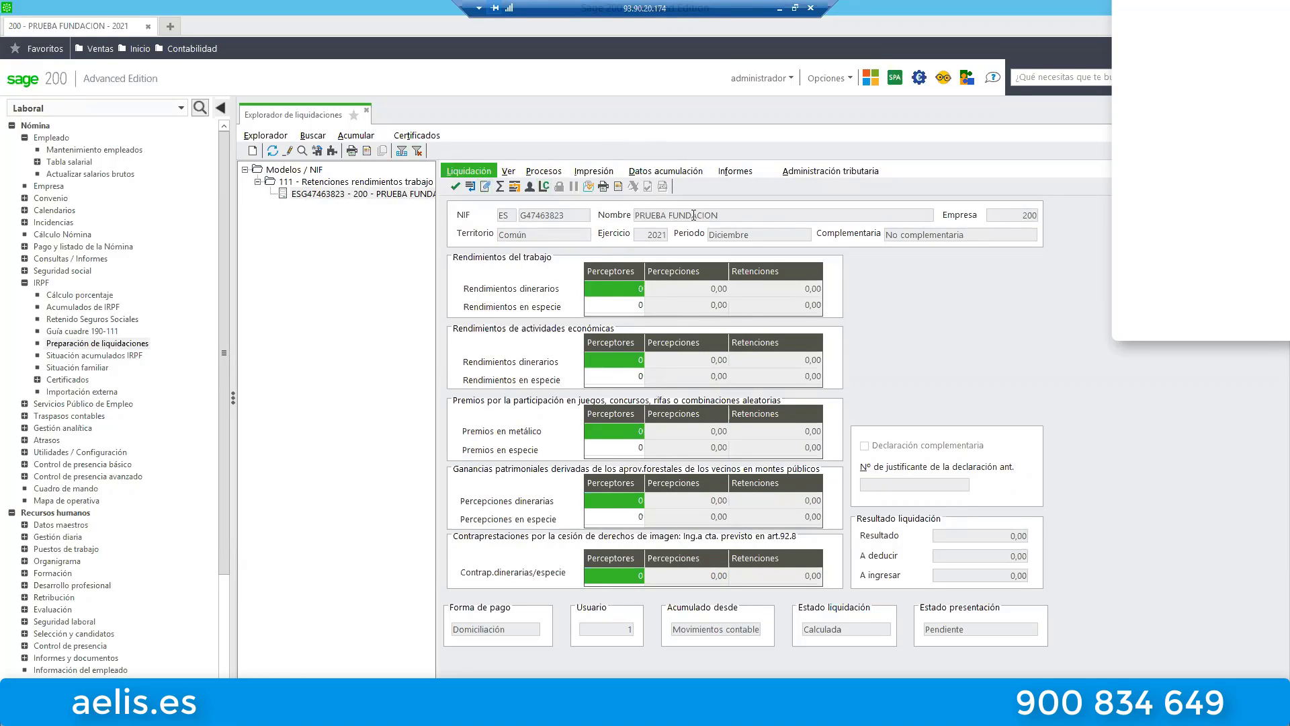
# - Save the changes to the December modelo 111, try to create its 1ª complementaria, and close the settlement explorer
pyautogui.click(935, 236)
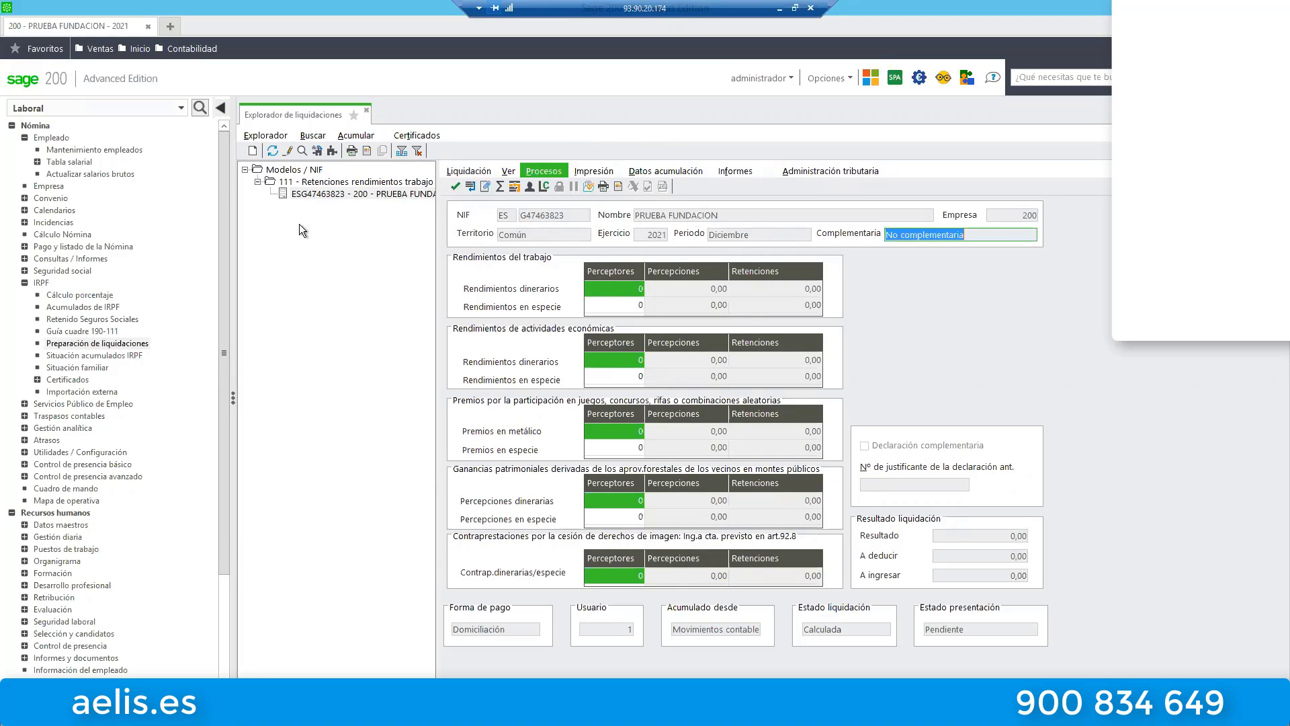
pyautogui.click(254, 152)
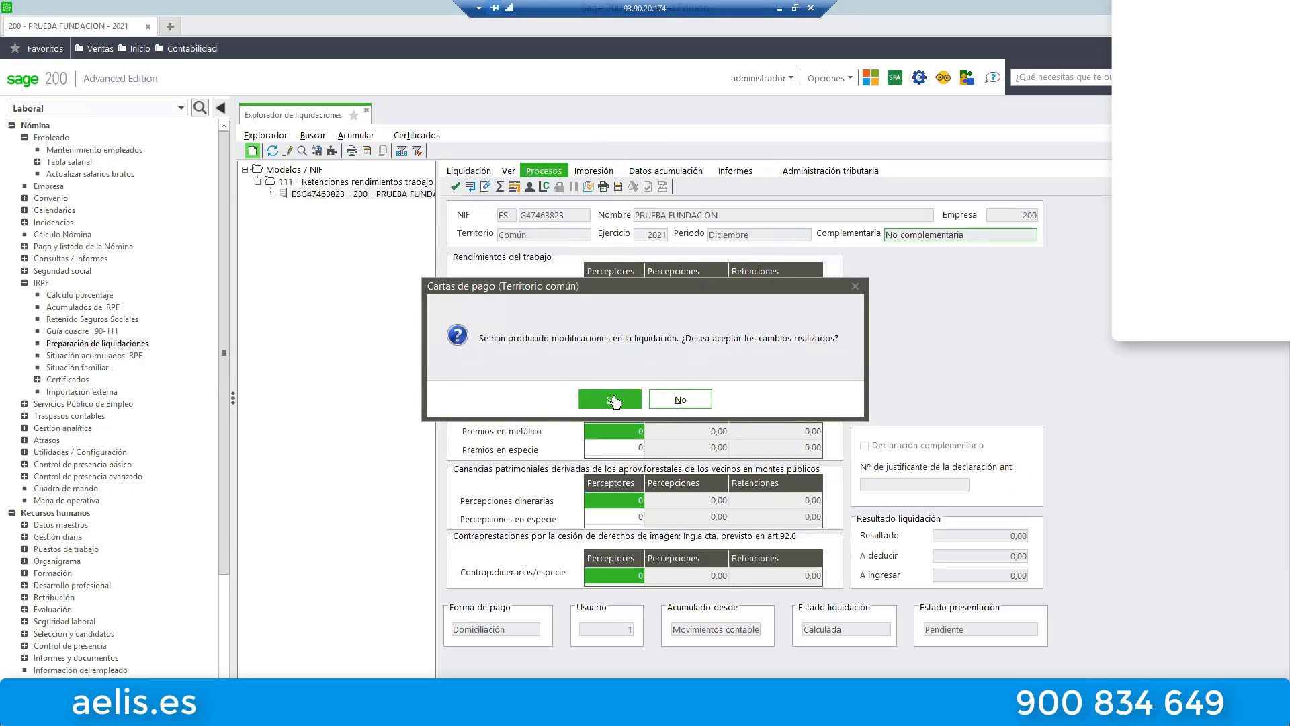
pyautogui.click(612, 399)
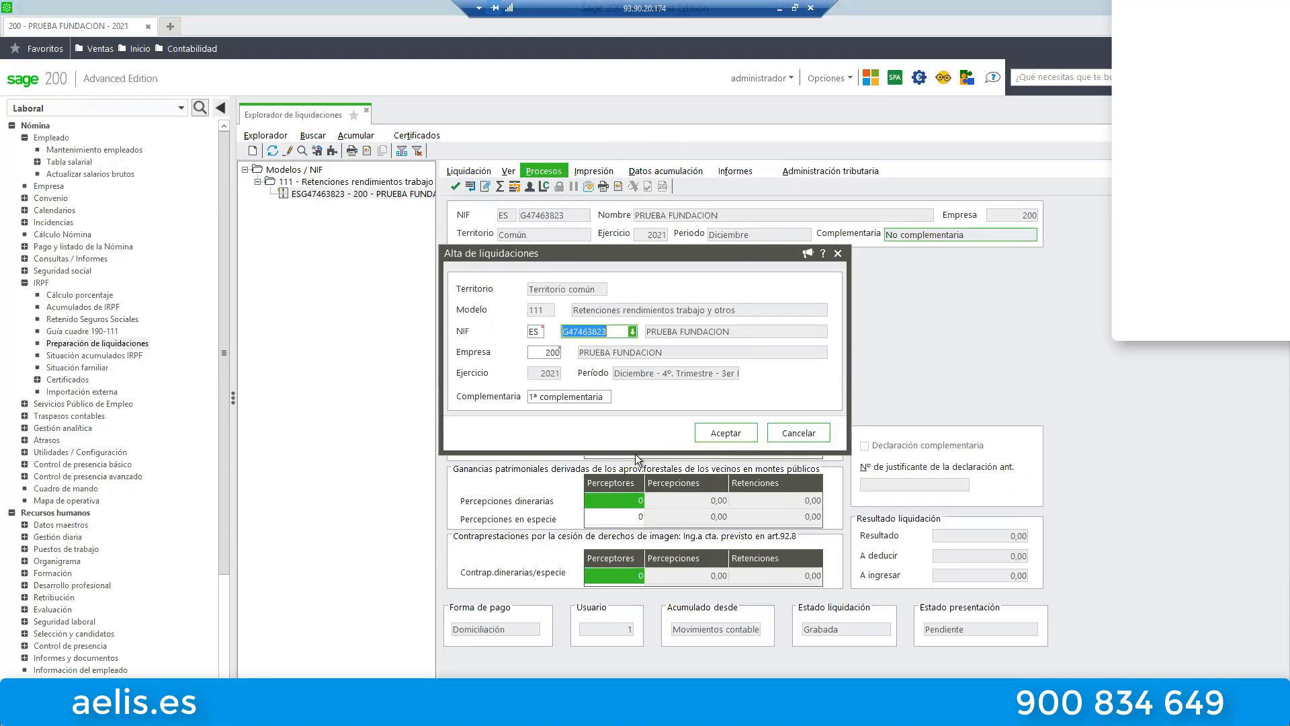
pyautogui.click(556, 397)
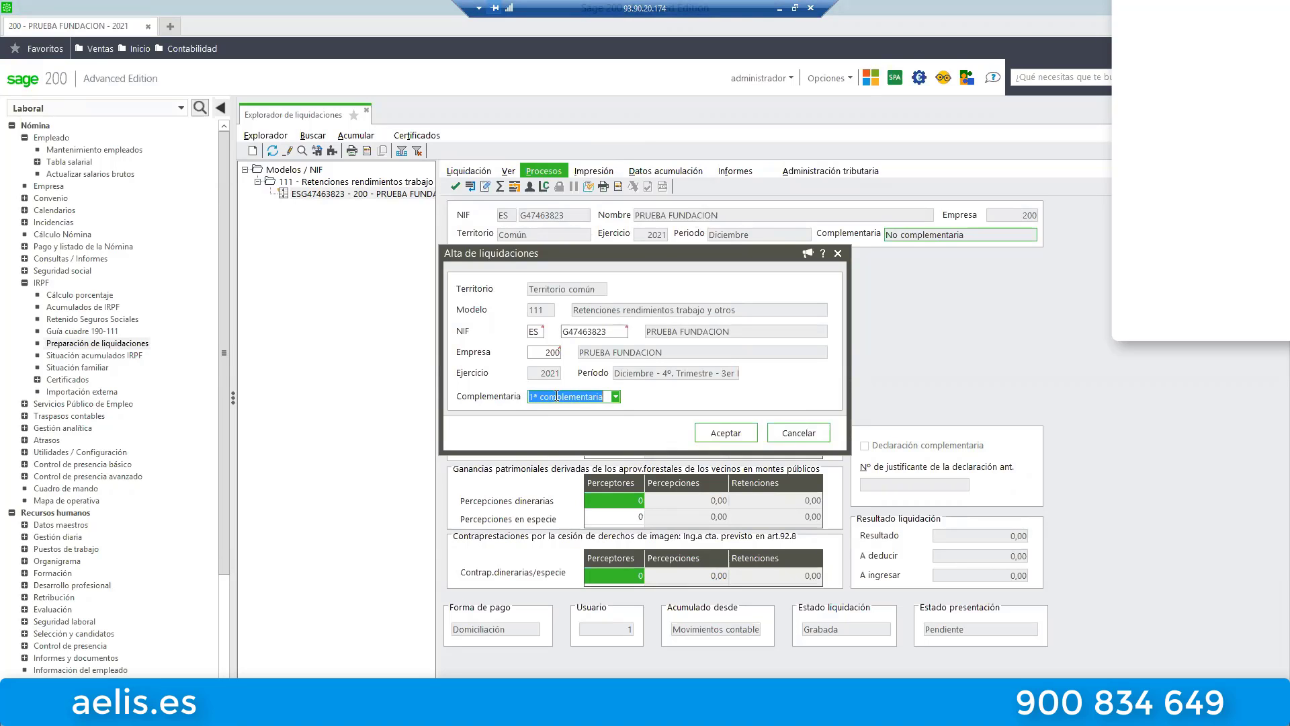
pyautogui.click(614, 397)
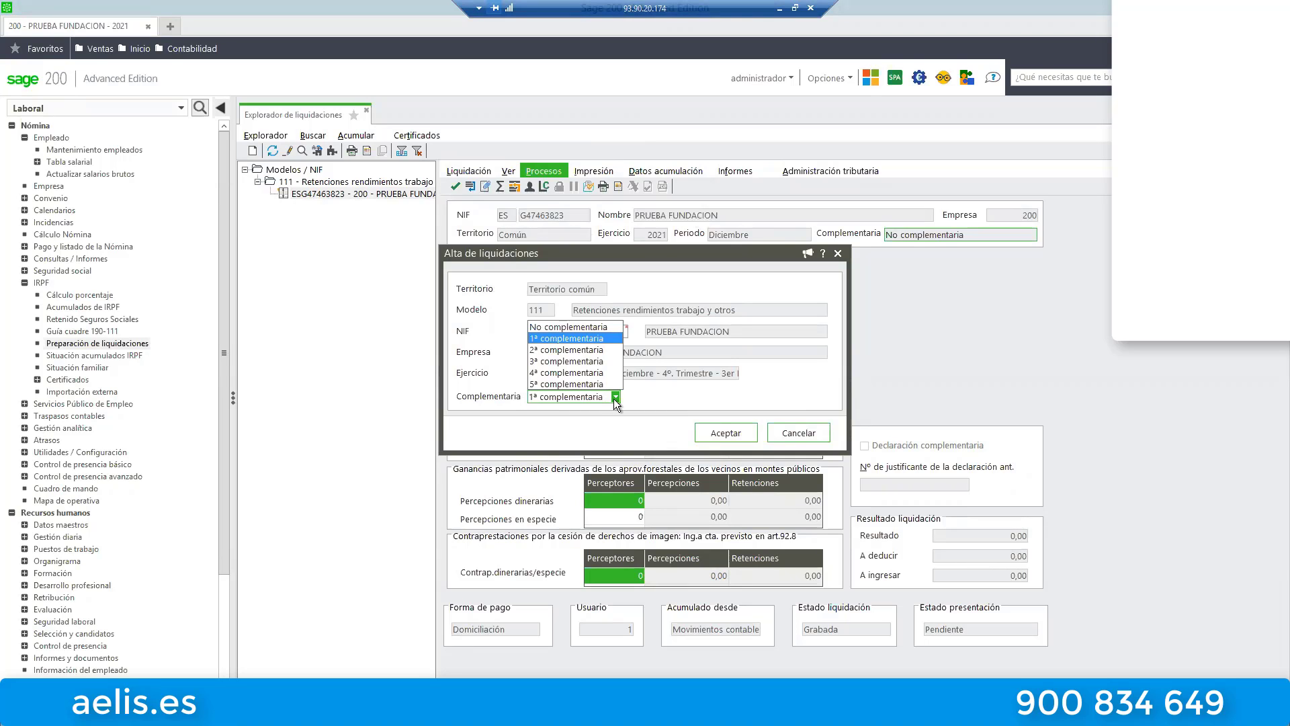
pyautogui.click(554, 337)
pyautogui.click(727, 434)
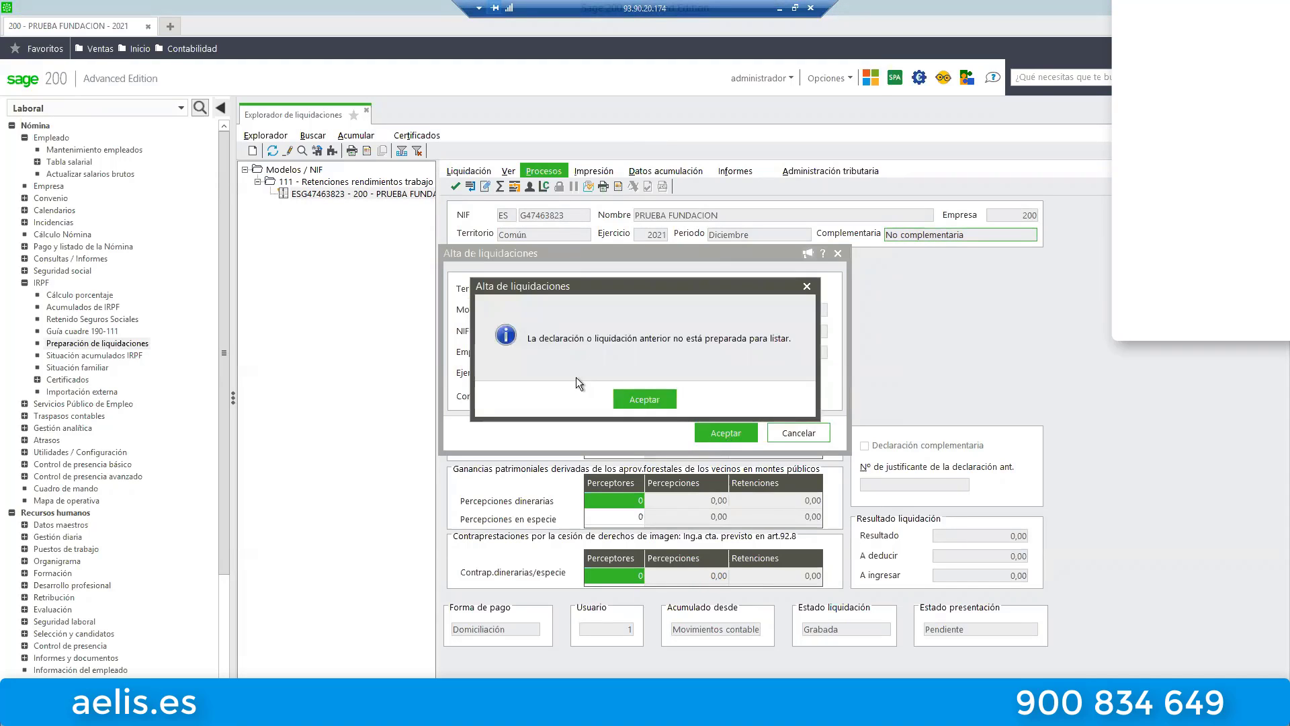
pyautogui.click(650, 400)
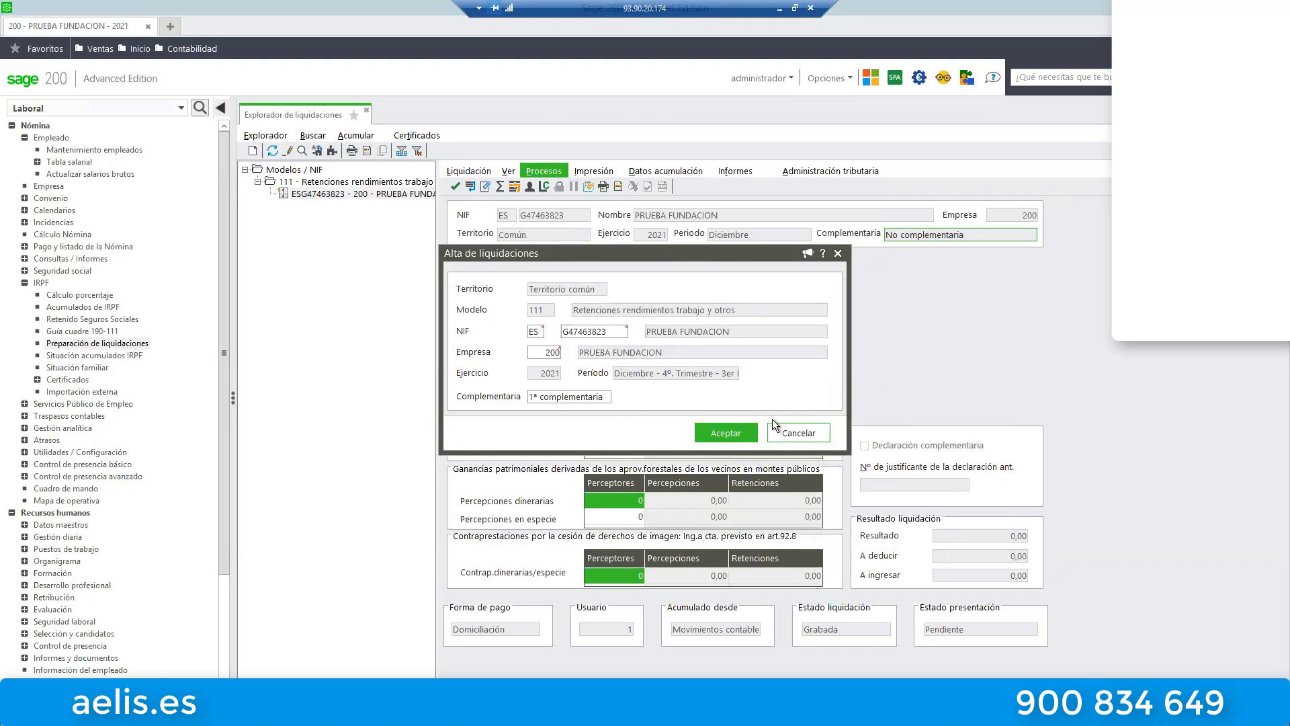
pyautogui.click(796, 440)
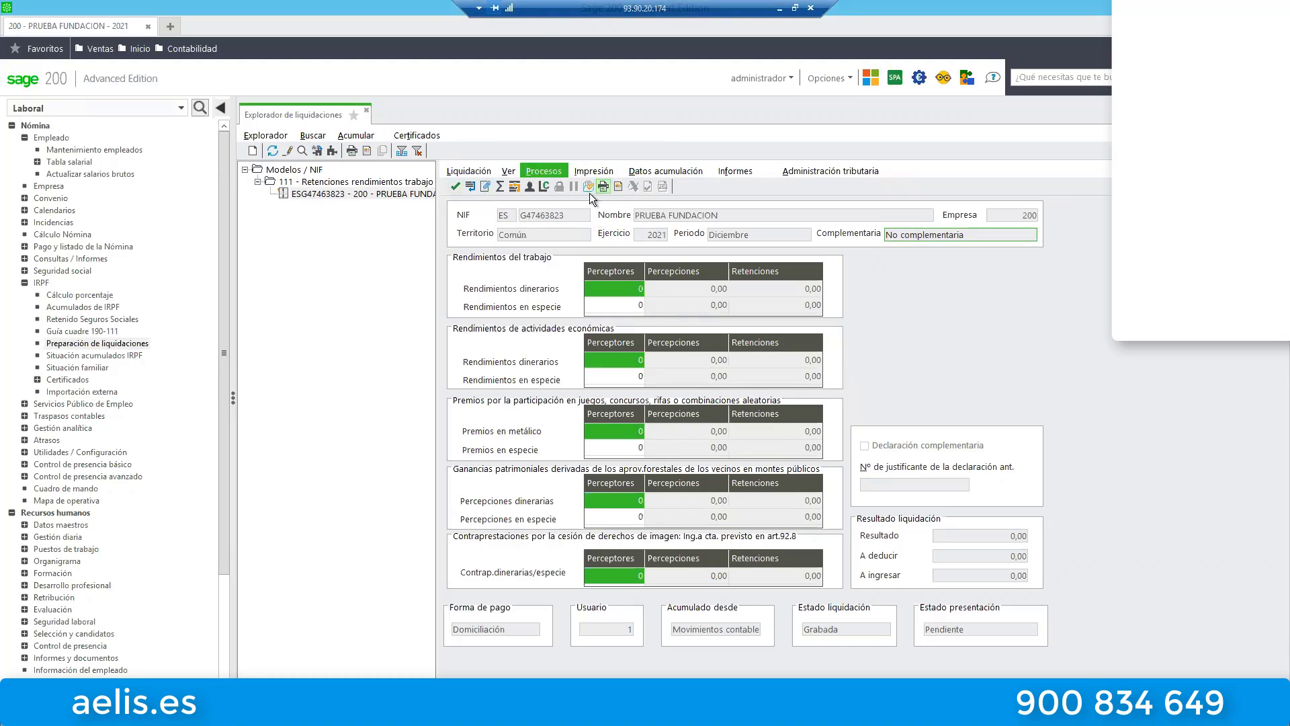
pyautogui.click(366, 111)
# - Prepare the modelo 111 settlement for the period Octubre - 2º Pago a cuenta of 2021 in Preparación de liquidaciones
pyautogui.click(134, 343)
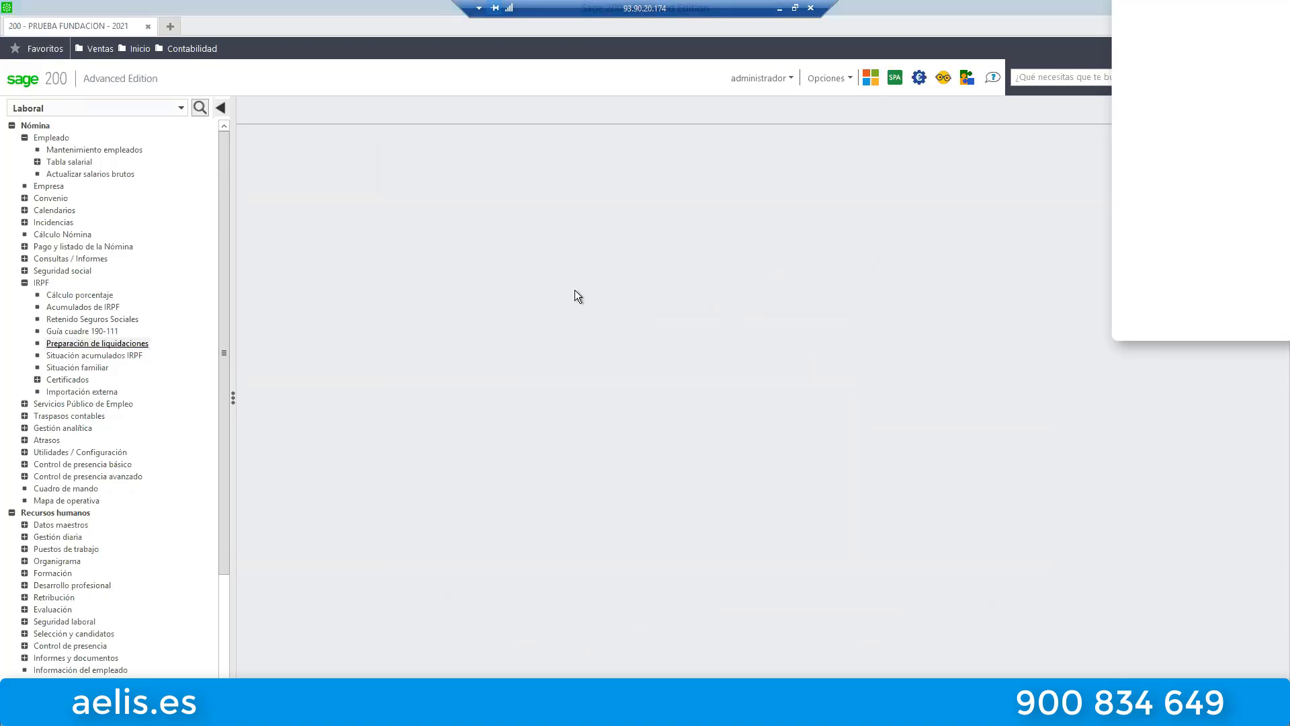
pyautogui.click(507, 300)
pyautogui.click(630, 300)
pyautogui.click(514, 370)
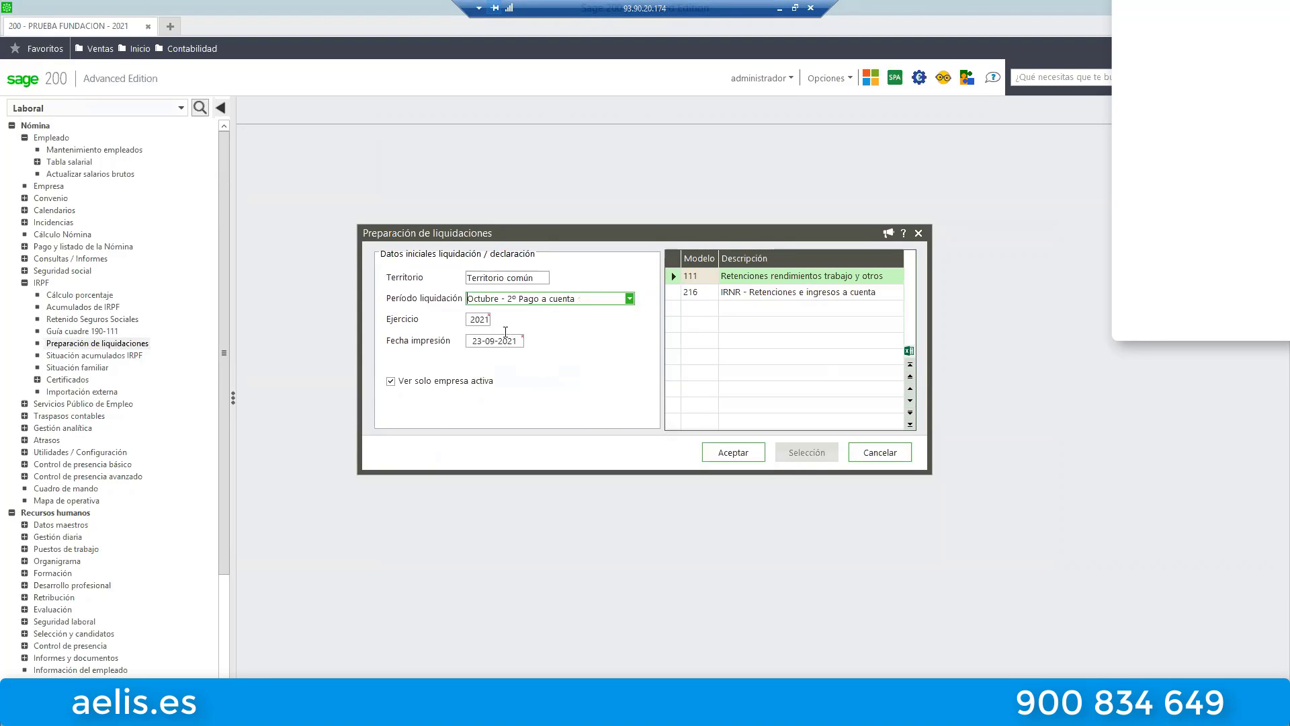
pyautogui.click(686, 276)
pyautogui.click(670, 258)
pyautogui.click(670, 258)
pyautogui.click(671, 275)
pyautogui.click(733, 452)
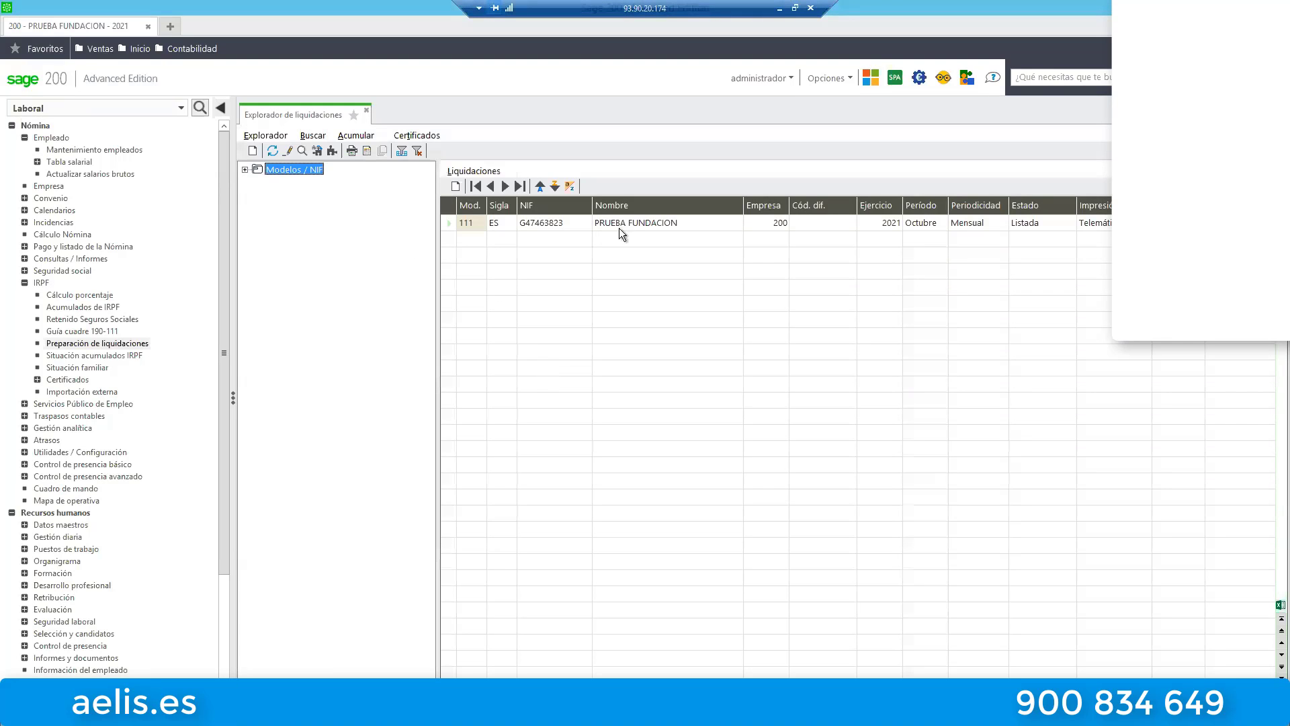
# - Create the 1ª complementaria of company 200's October modelo 111 and accumulate it without displaced companies
pyautogui.click(636, 219)
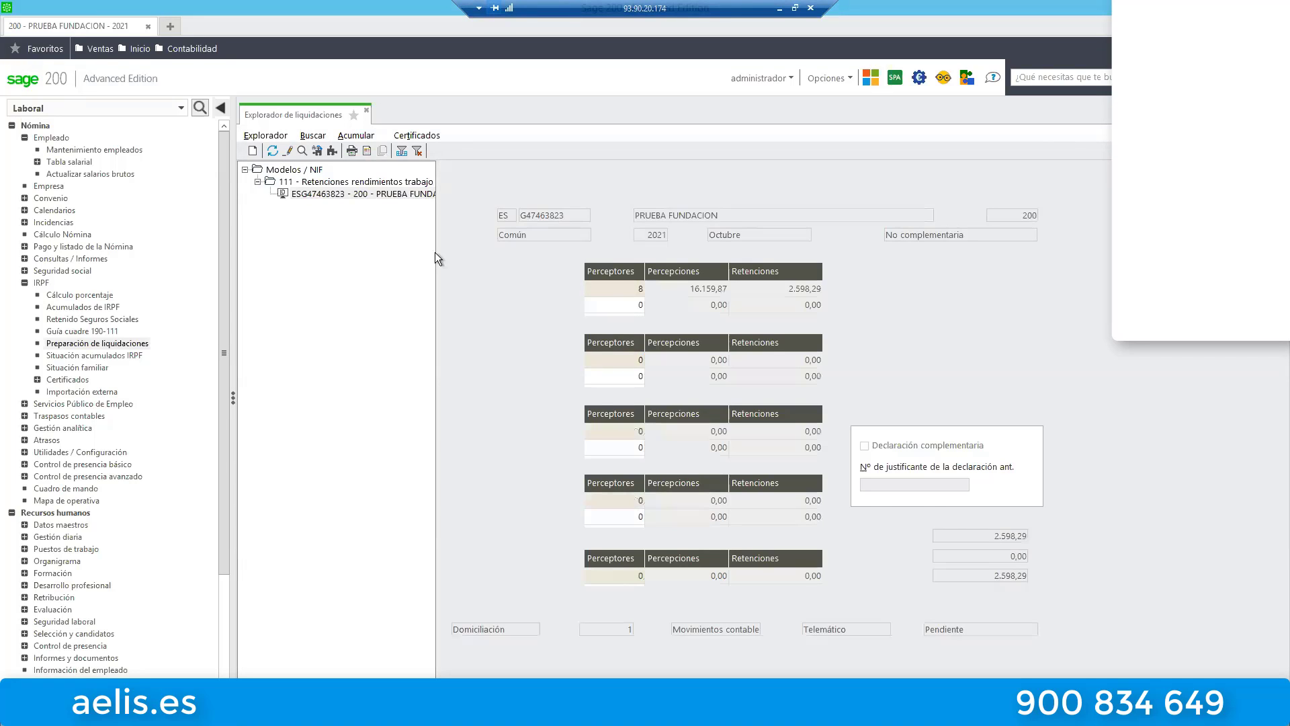
pyautogui.click(252, 151)
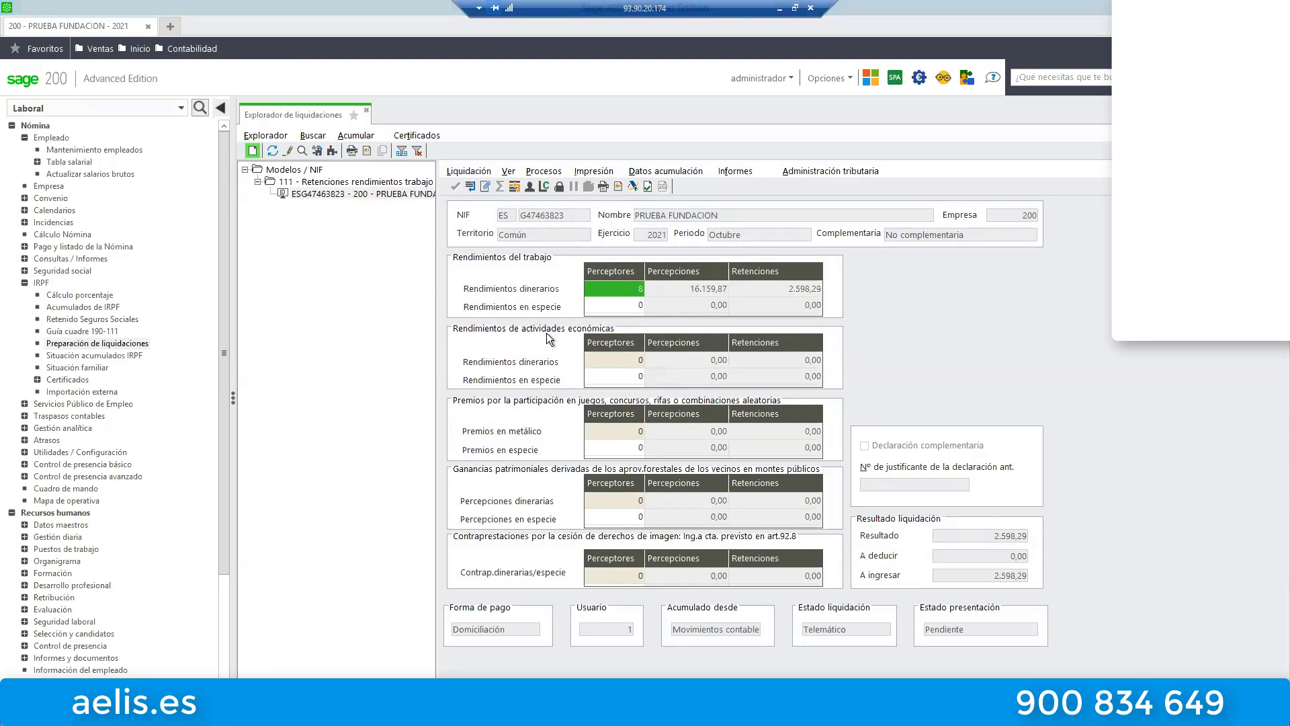
pyautogui.click(597, 396)
pyautogui.click(715, 432)
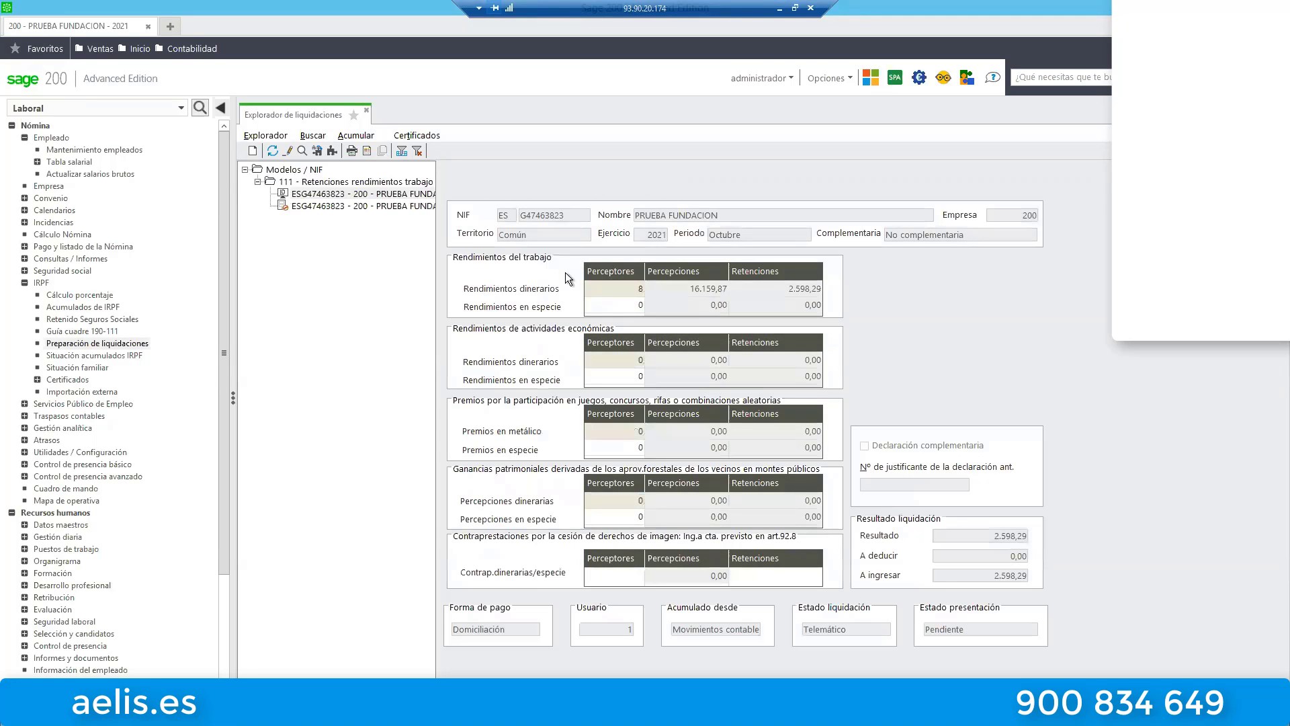
pyautogui.click(348, 206)
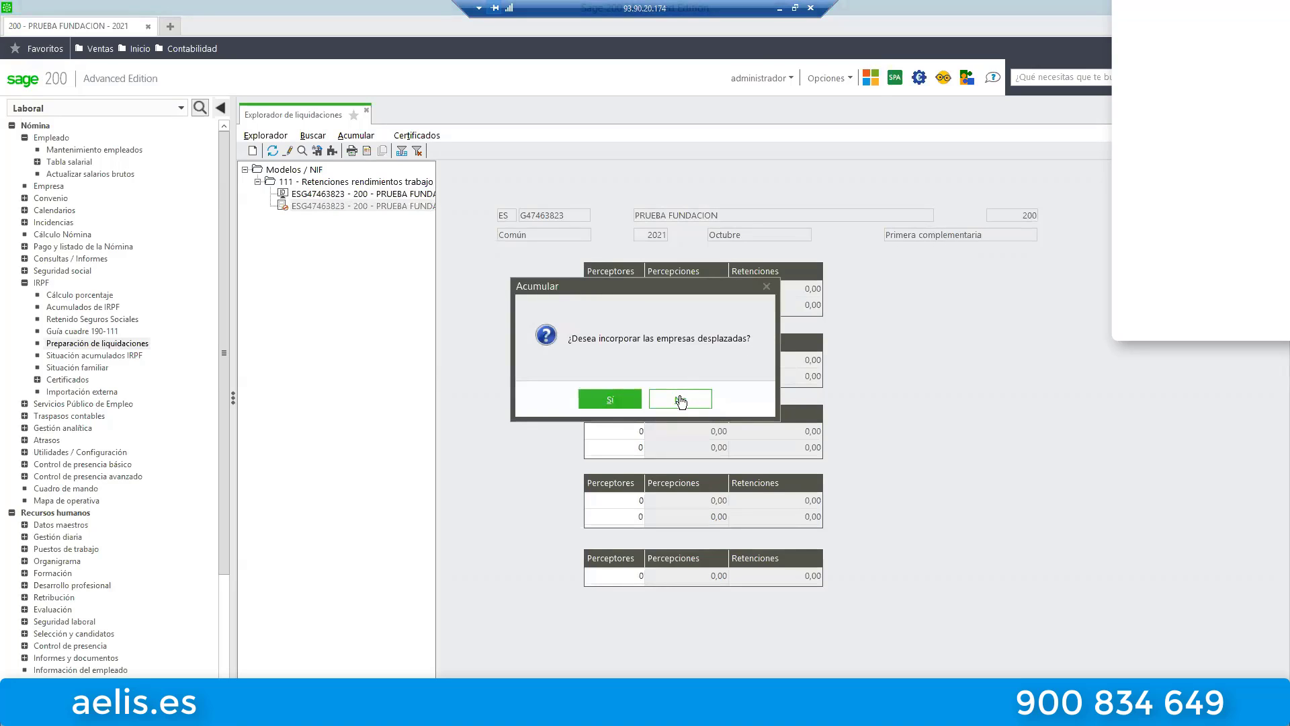
pyautogui.click(681, 401)
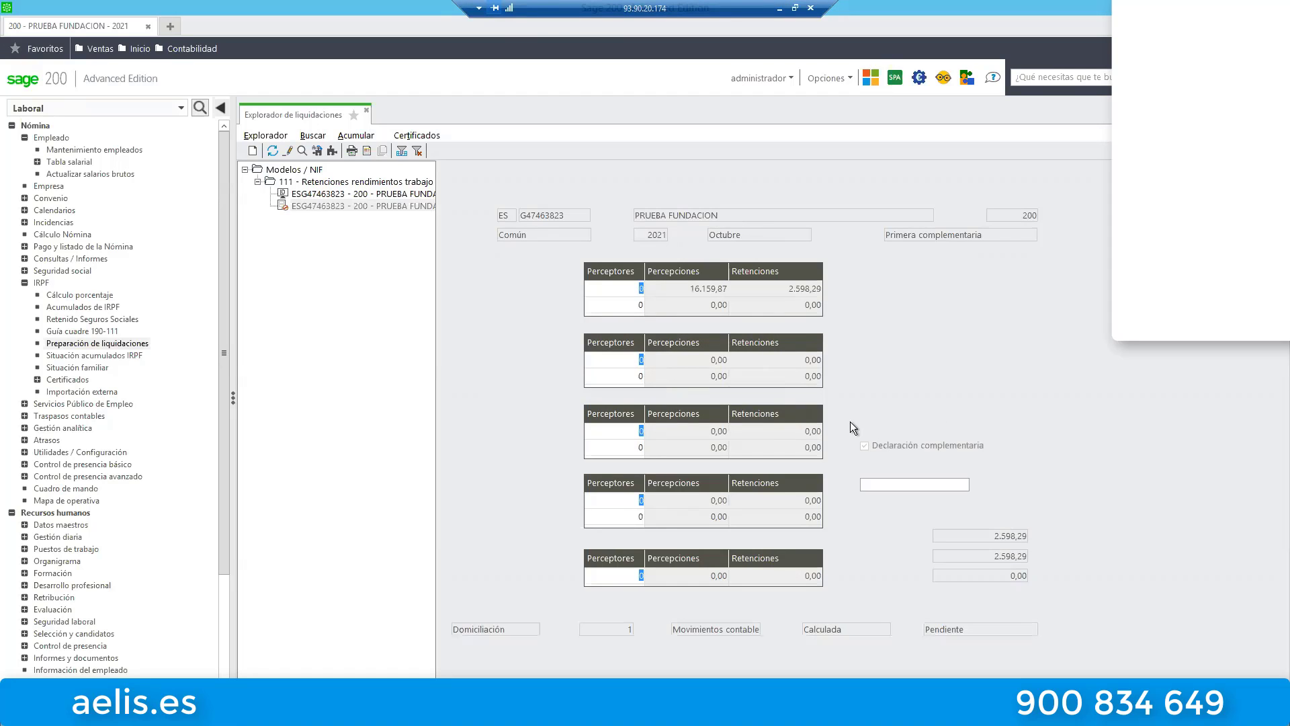
# - Review the complementary declaration's Complementaria and Nº de justificante fields, and close the settlement explorer without accepting the changes
pyautogui.click(884, 486)
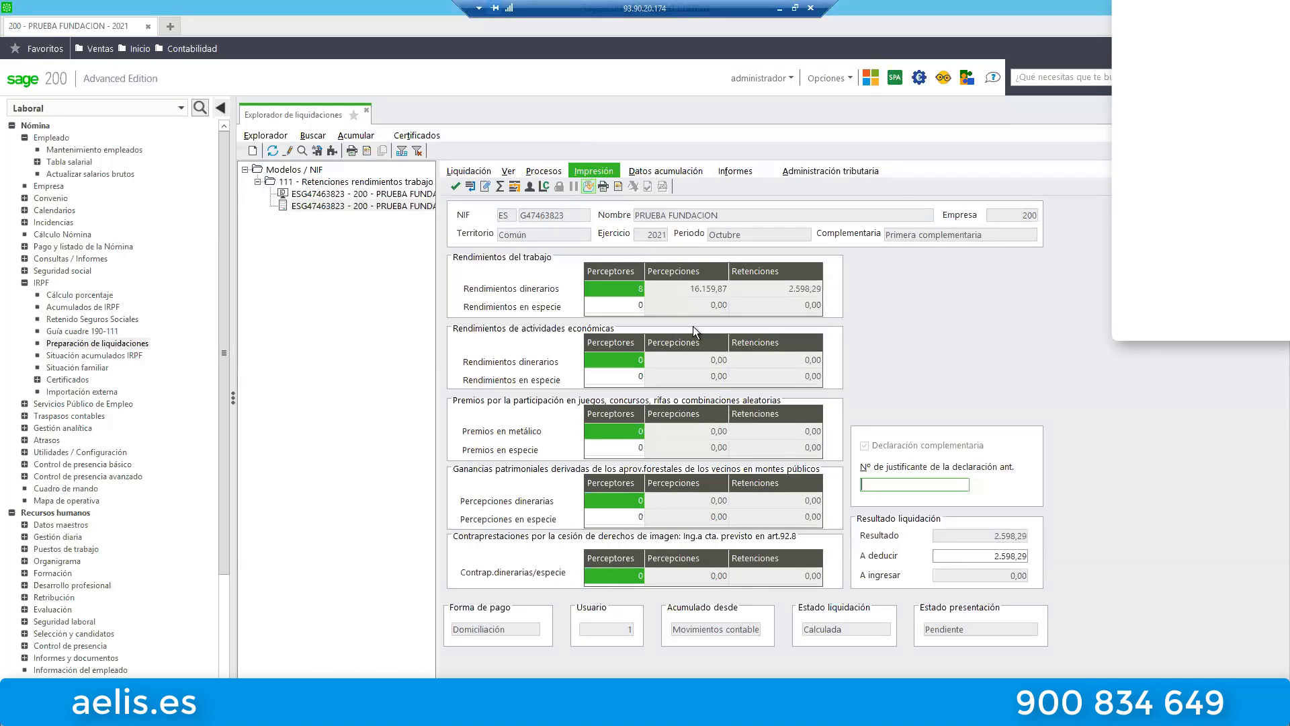
pyautogui.click(907, 239)
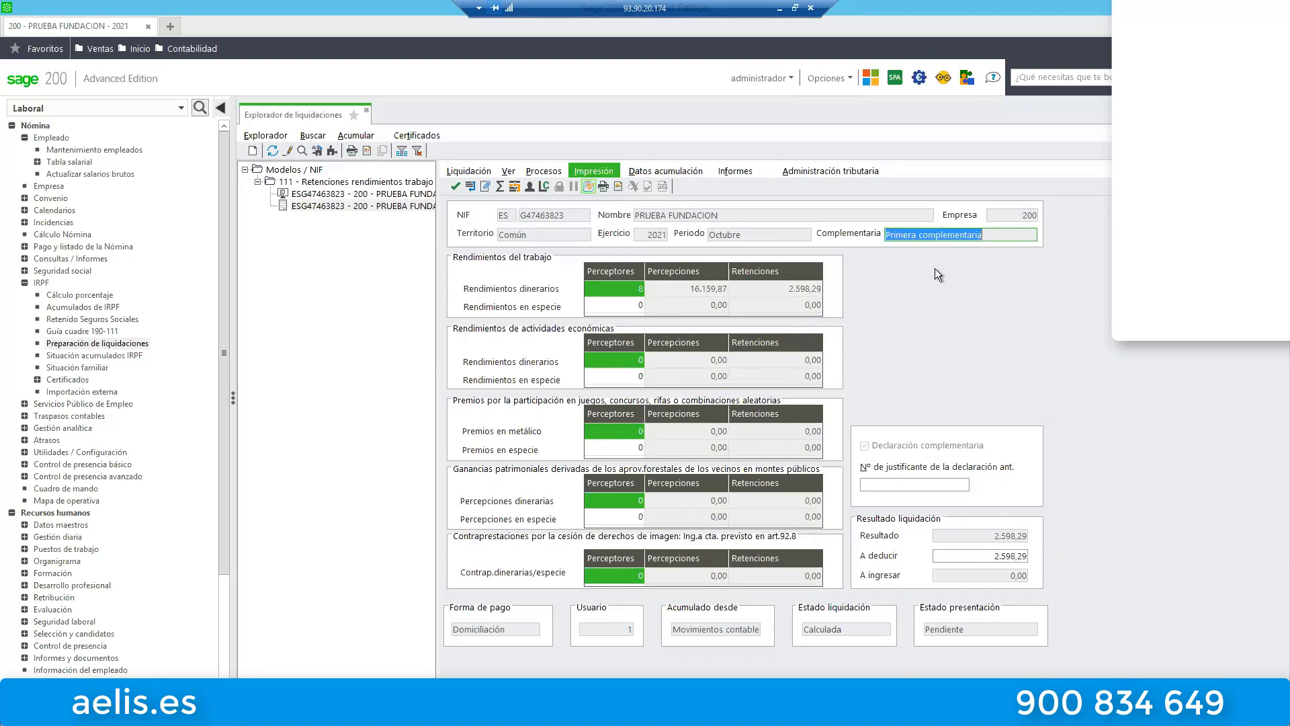
pyautogui.click(914, 484)
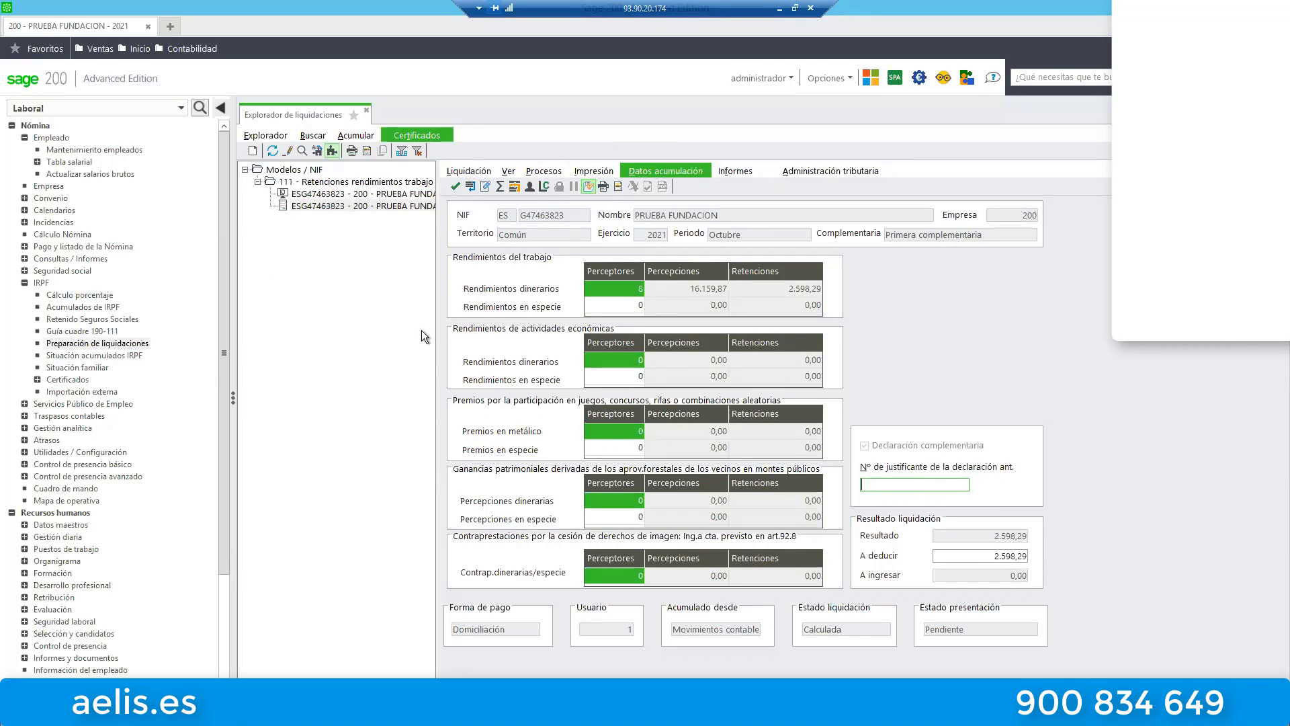
pyautogui.click(367, 111)
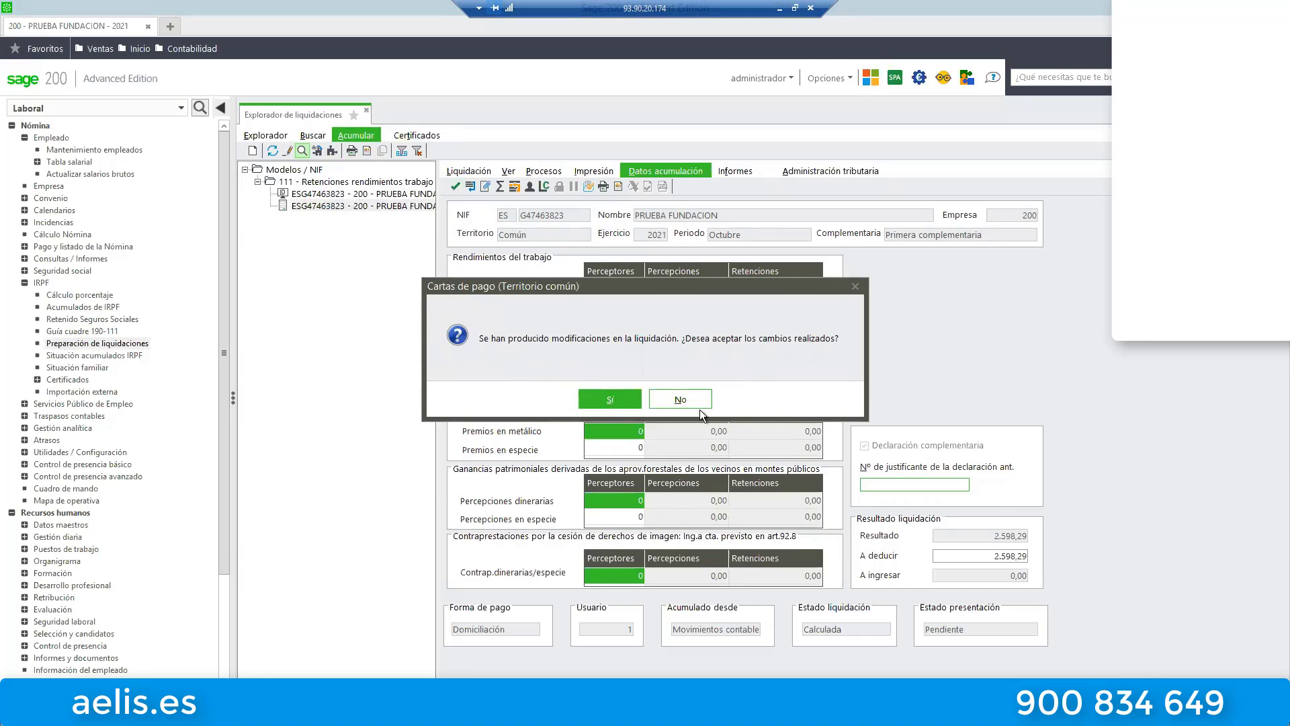
pyautogui.click(670, 399)
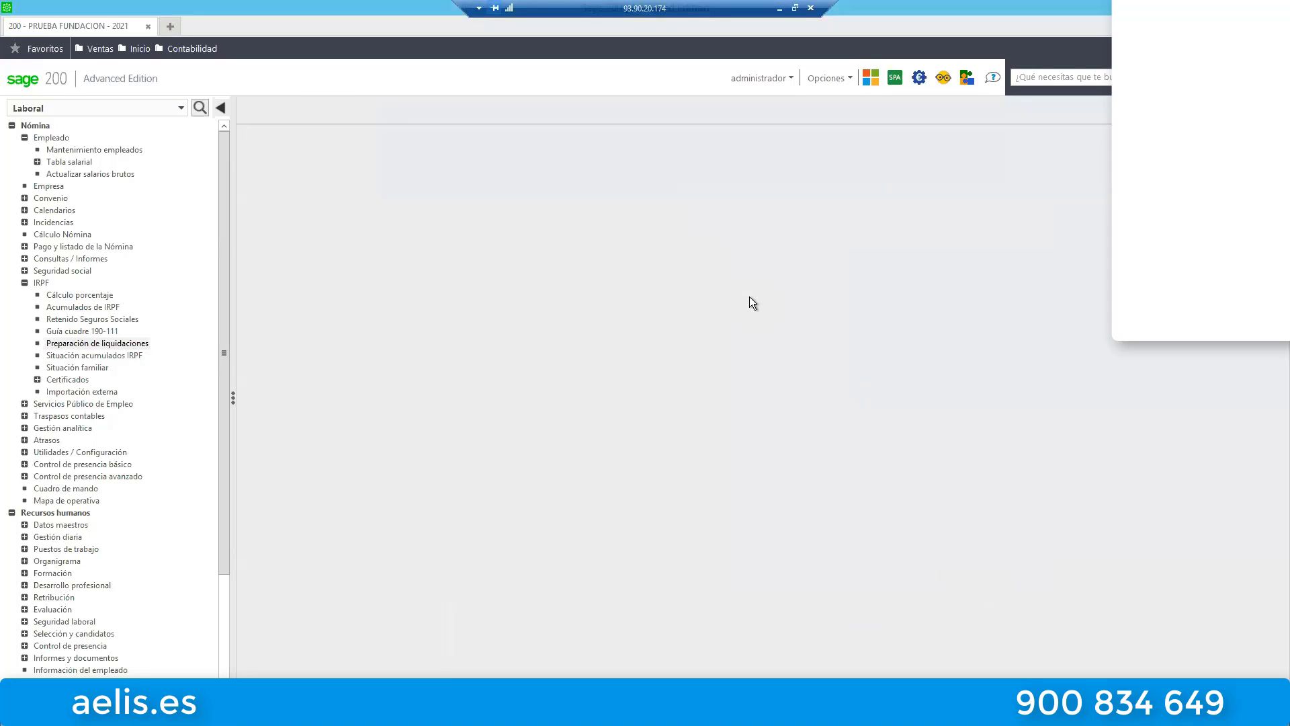
# - Generate the 2021 Certificado de retenciones for territory Común on screen for all of company 200's employees
pyautogui.click(25, 283)
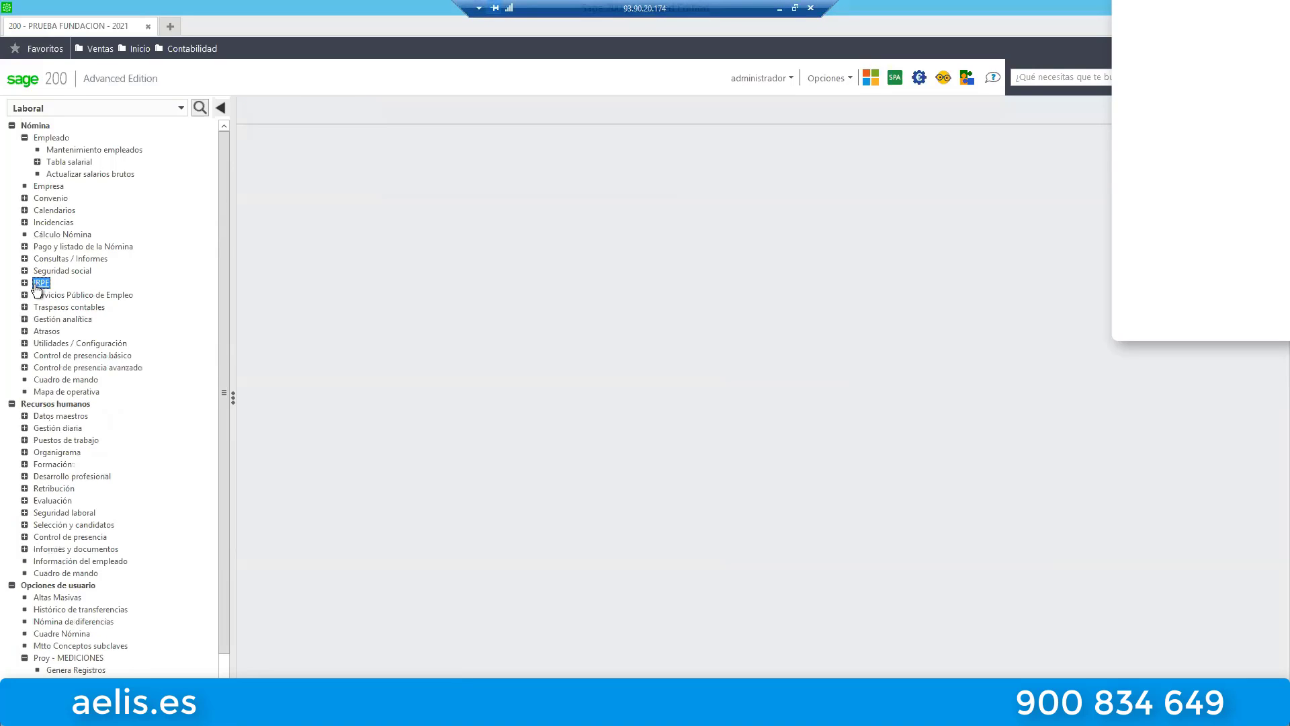
pyautogui.click(25, 284)
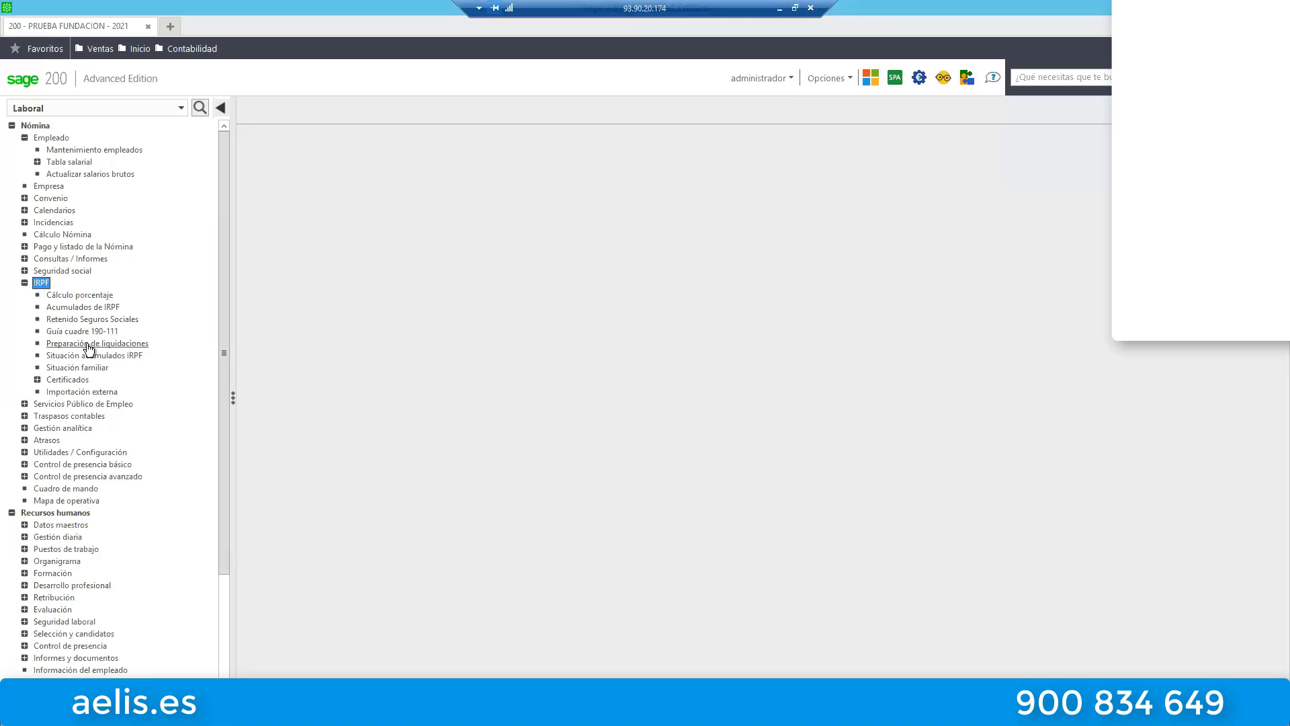
pyautogui.click(38, 380)
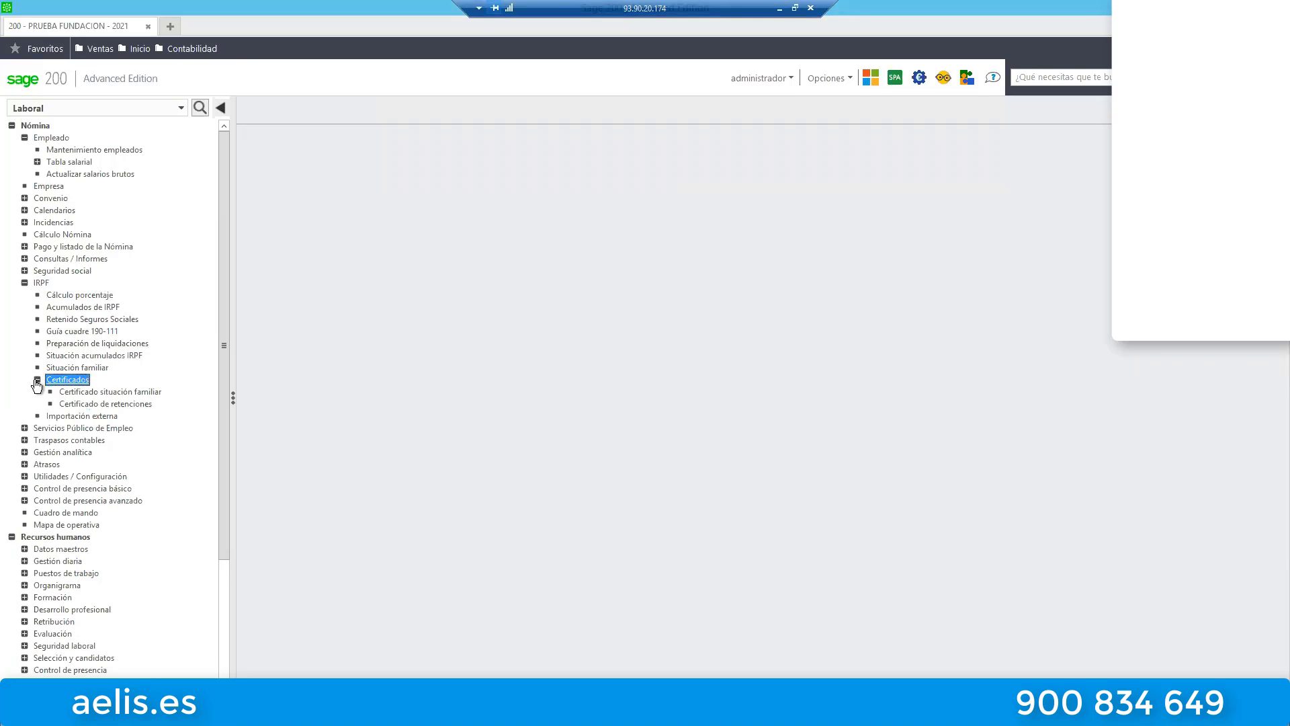
pyautogui.click(106, 405)
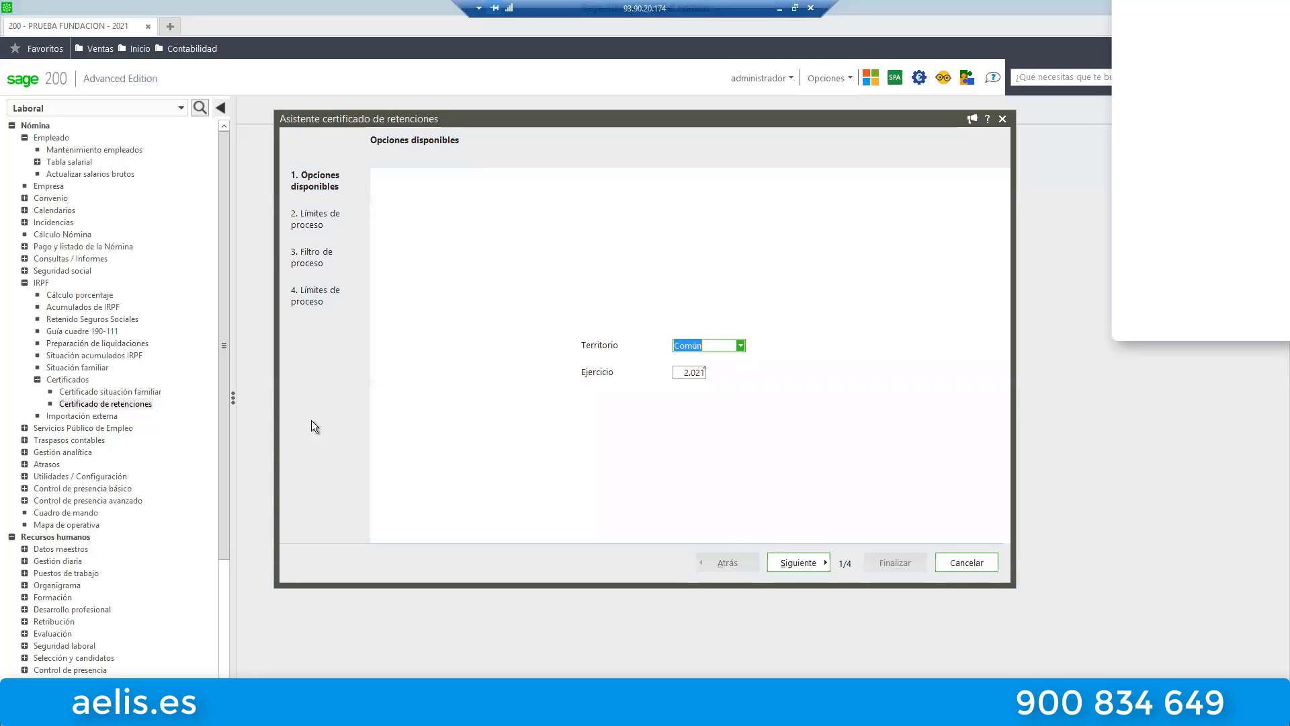
pyautogui.click(812, 564)
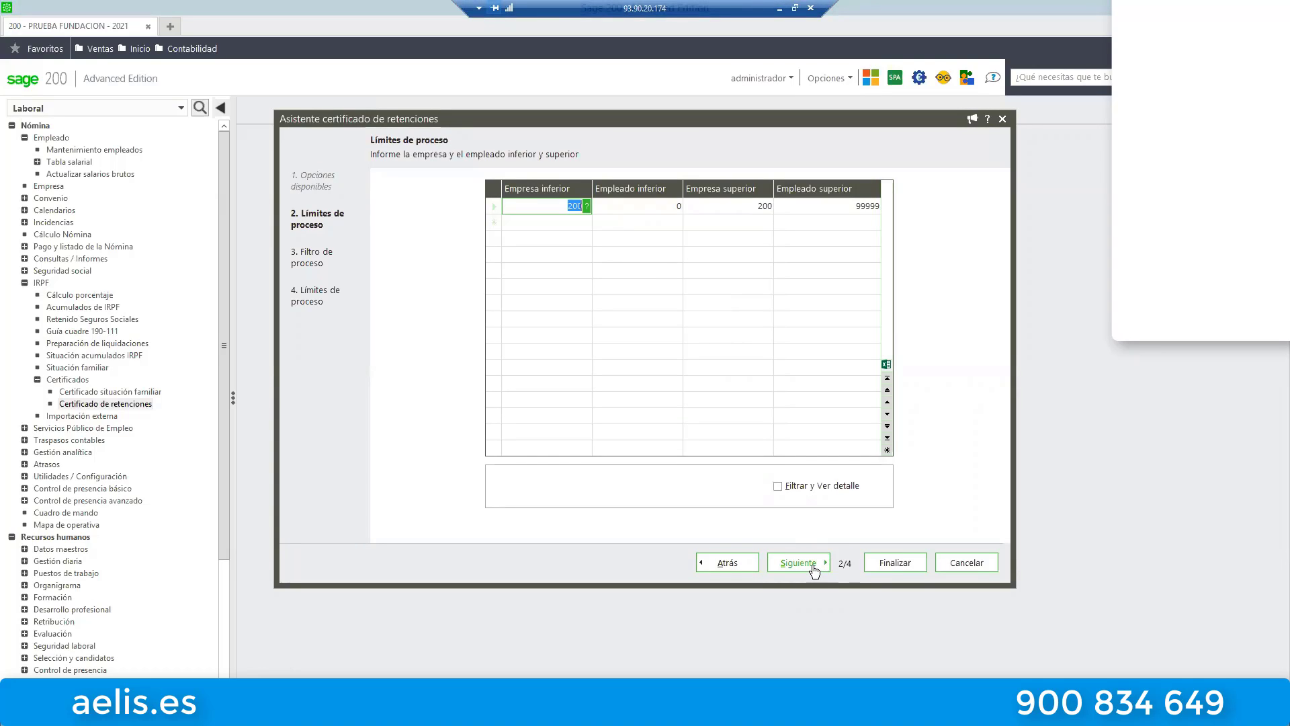
pyautogui.click(813, 566)
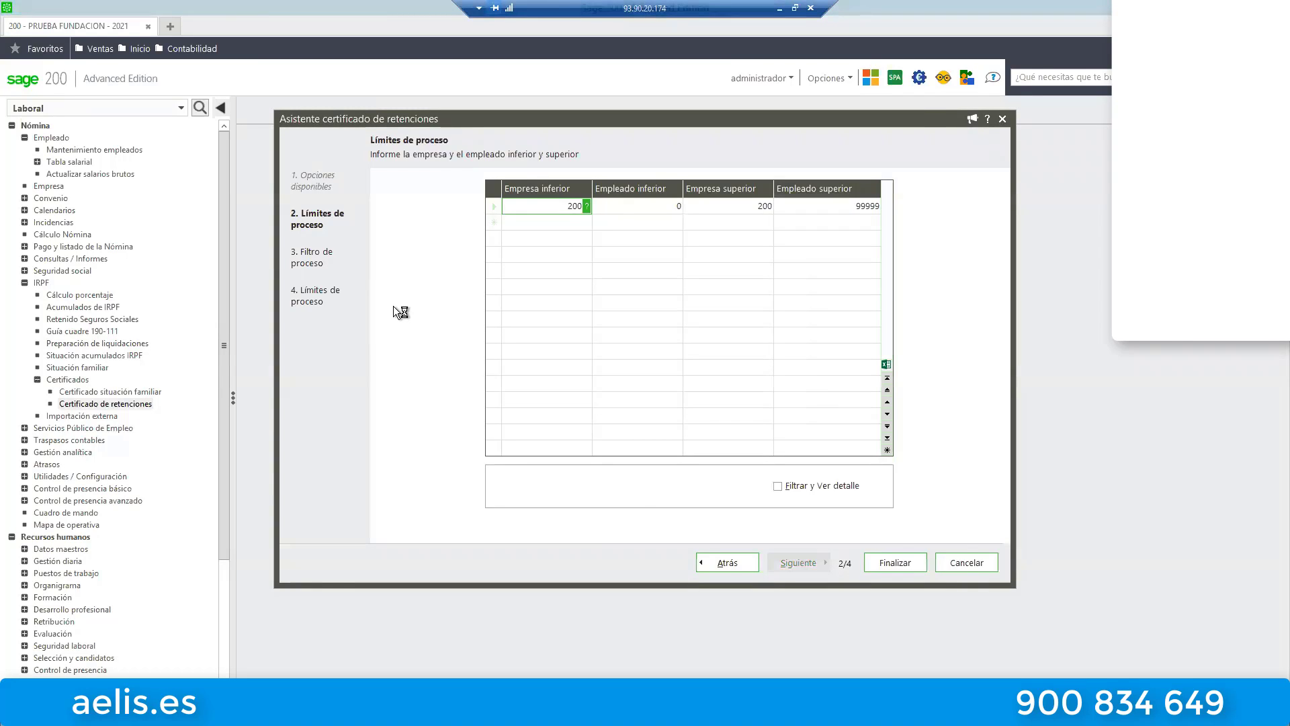
pyautogui.click(915, 513)
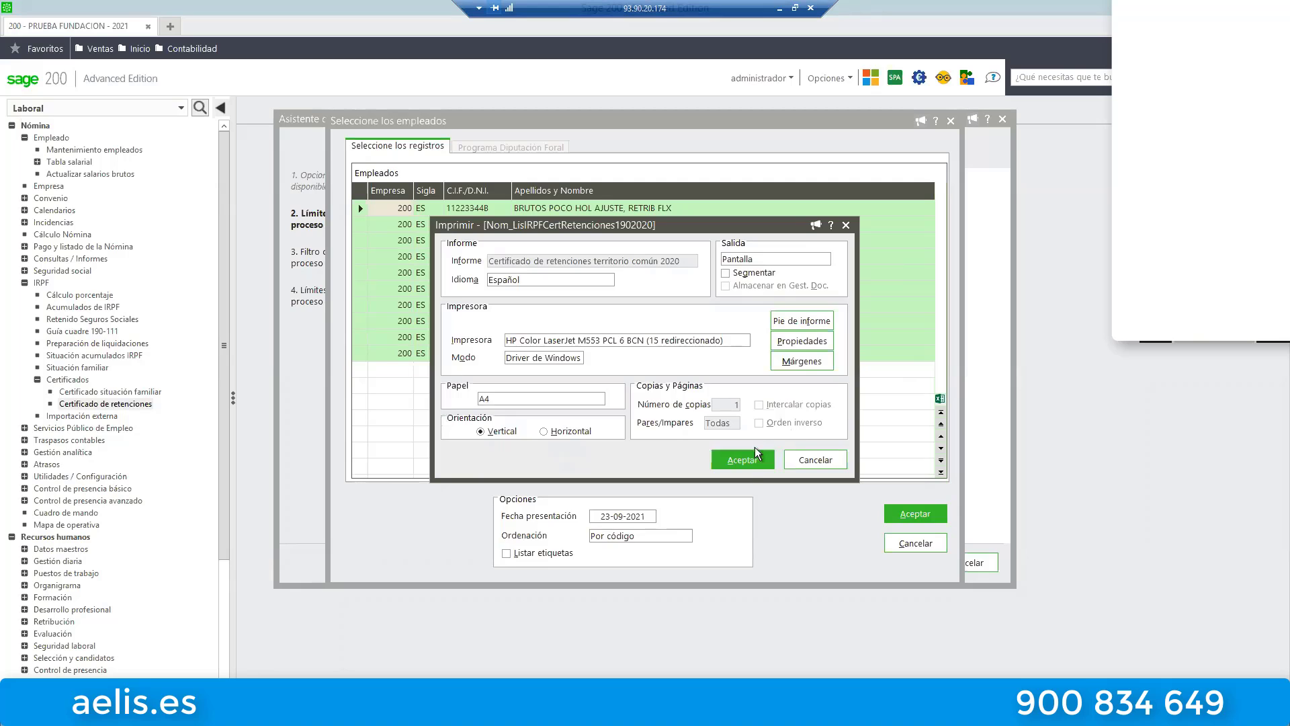
pyautogui.click(748, 464)
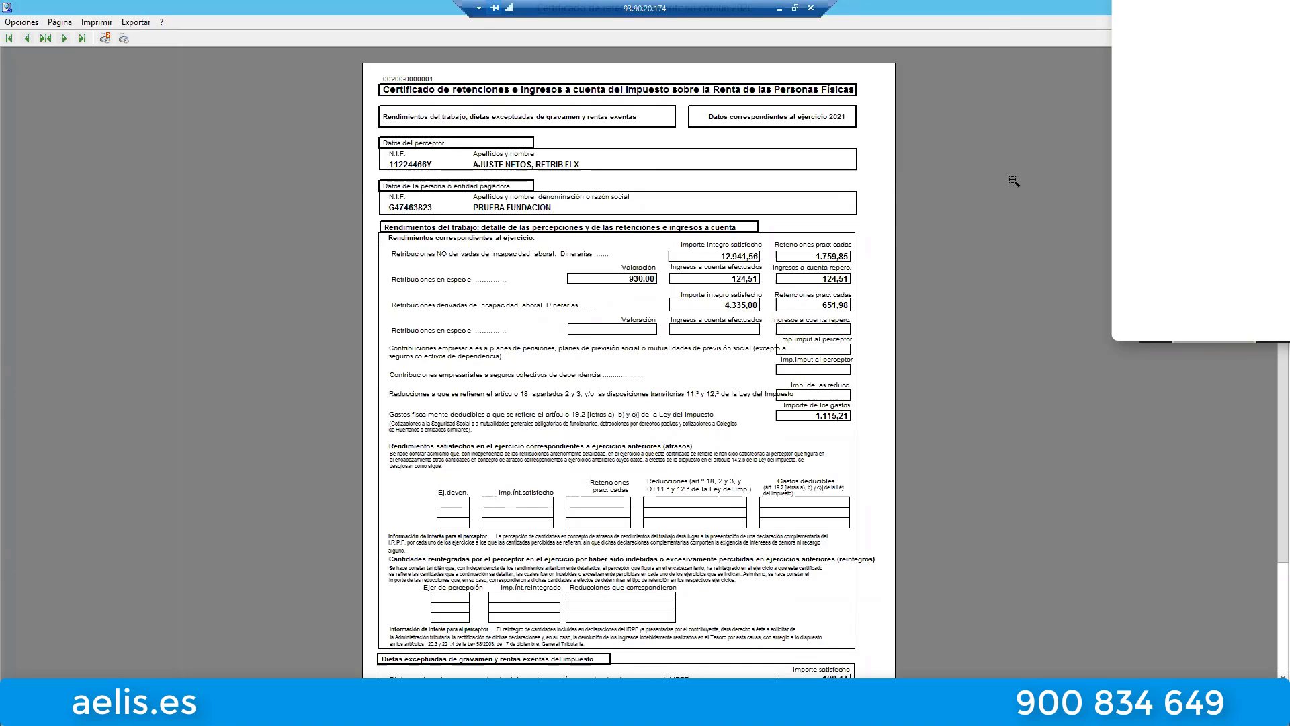
# - Review the first employee's withholding certificate and close the report preview and the certificate assistant
pyautogui.moveTo(1284, 168)
pyautogui.mouseDown()
pyautogui.moveTo(1283, 289)
pyautogui.moveTo(1284, 180)
pyautogui.mouseUp()
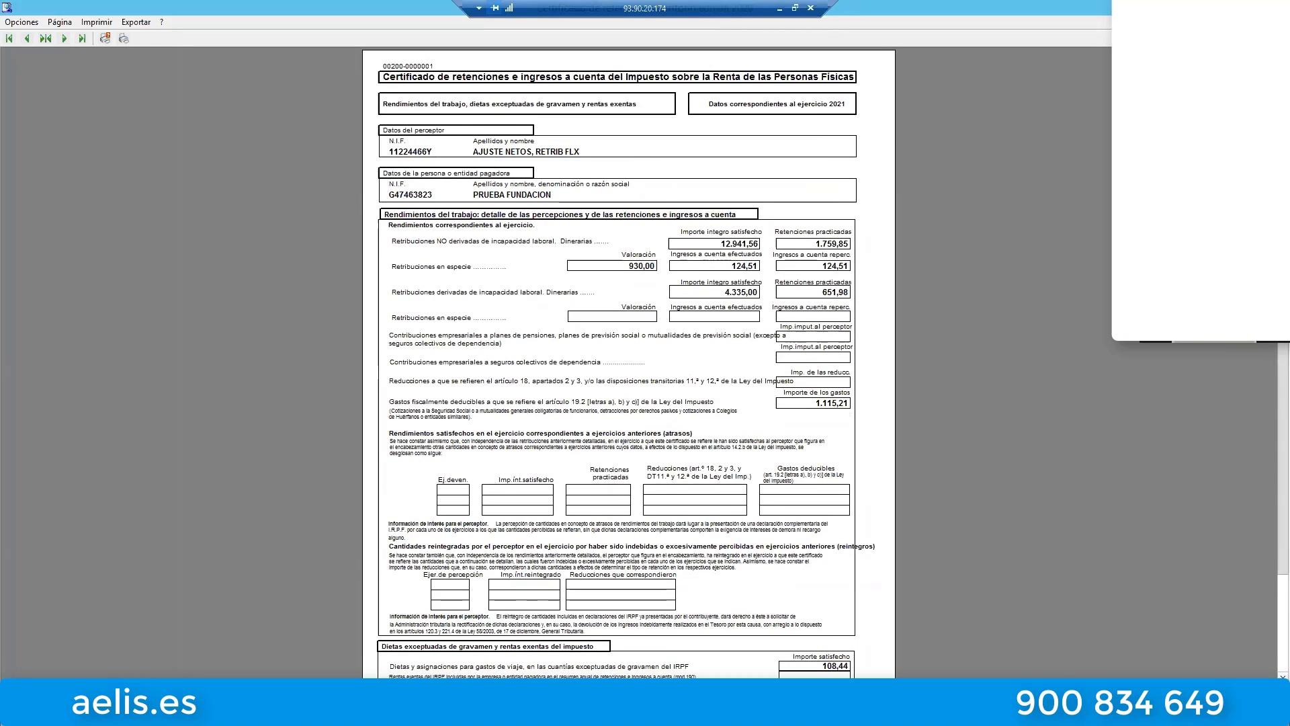
pyautogui.click(1275, 7)
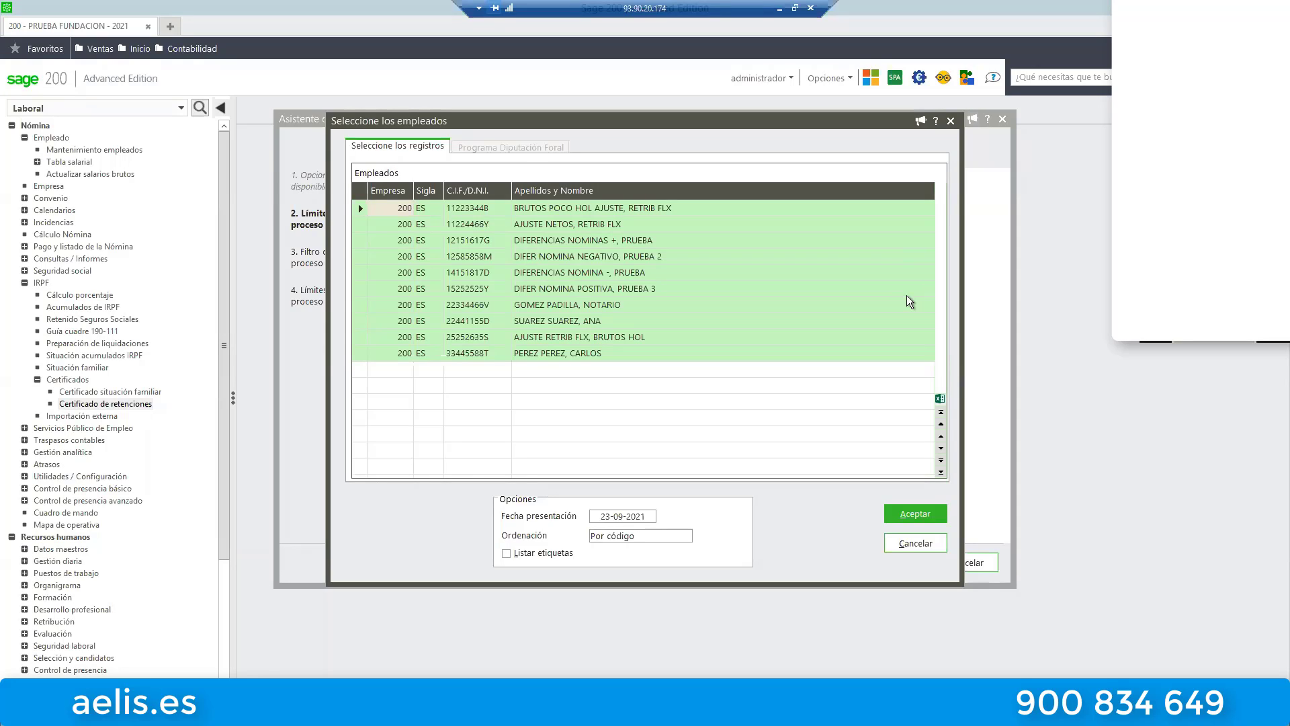
pyautogui.click(949, 120)
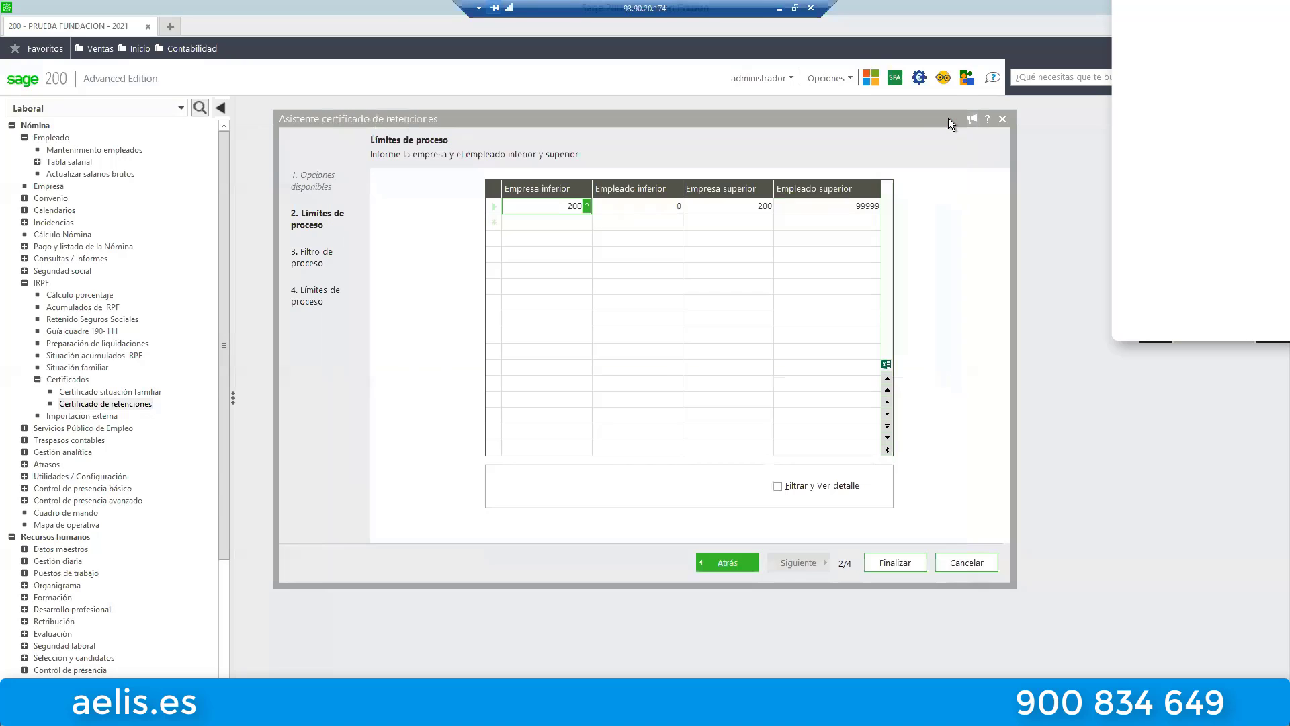
pyautogui.click(1003, 119)
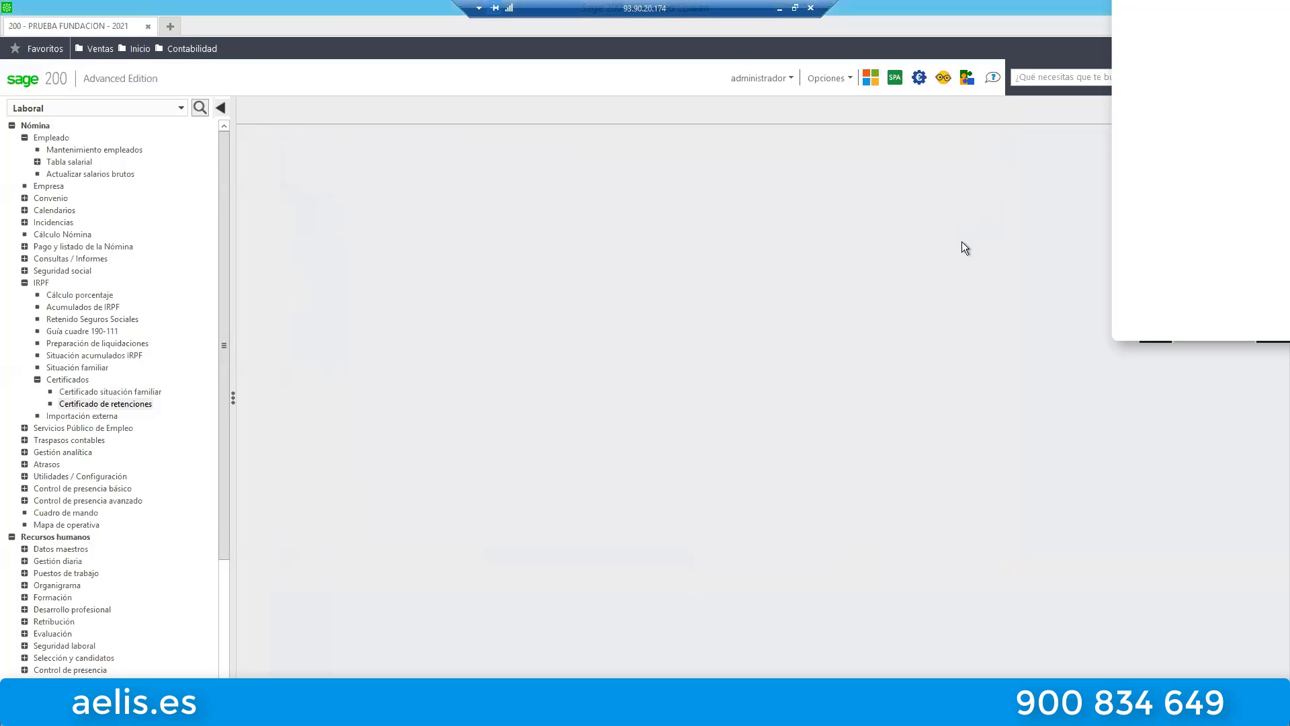
# - Open company 200's employee 2 record and start a 2021 IRPF calculation of type Bases Impon.del año
pyautogui.click(91, 150)
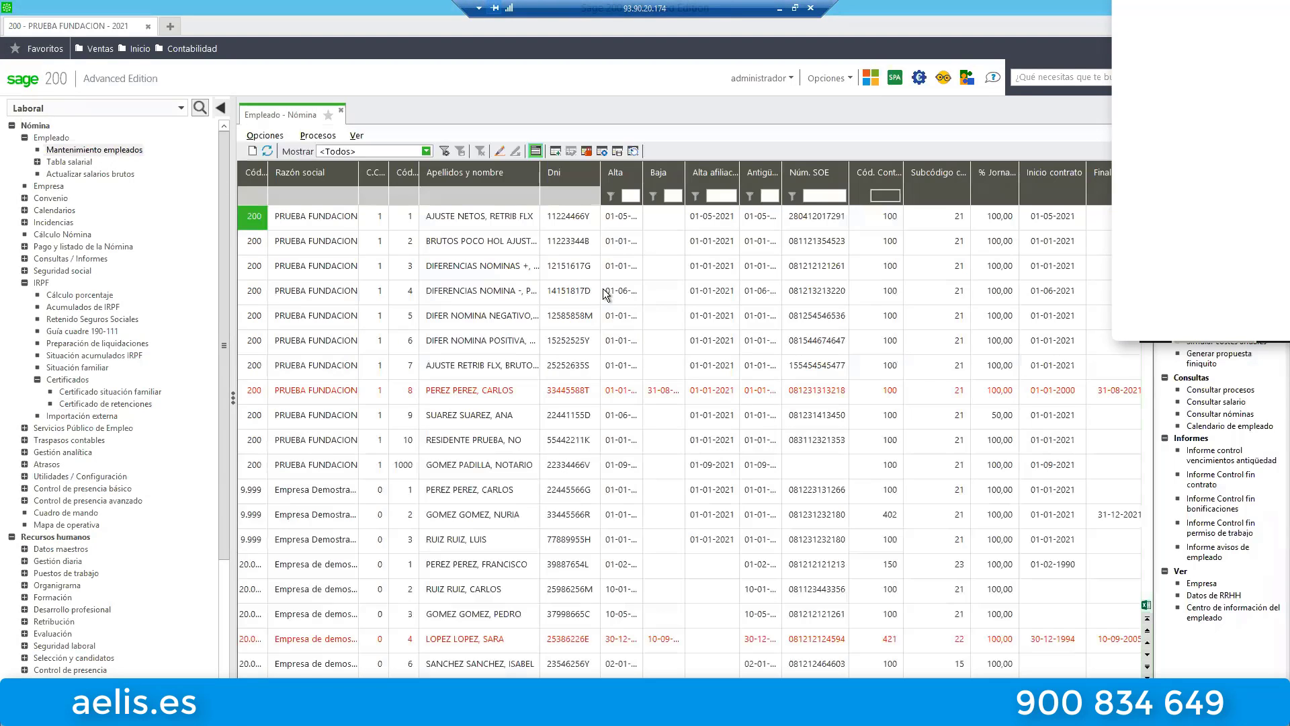
pyautogui.click(467, 242)
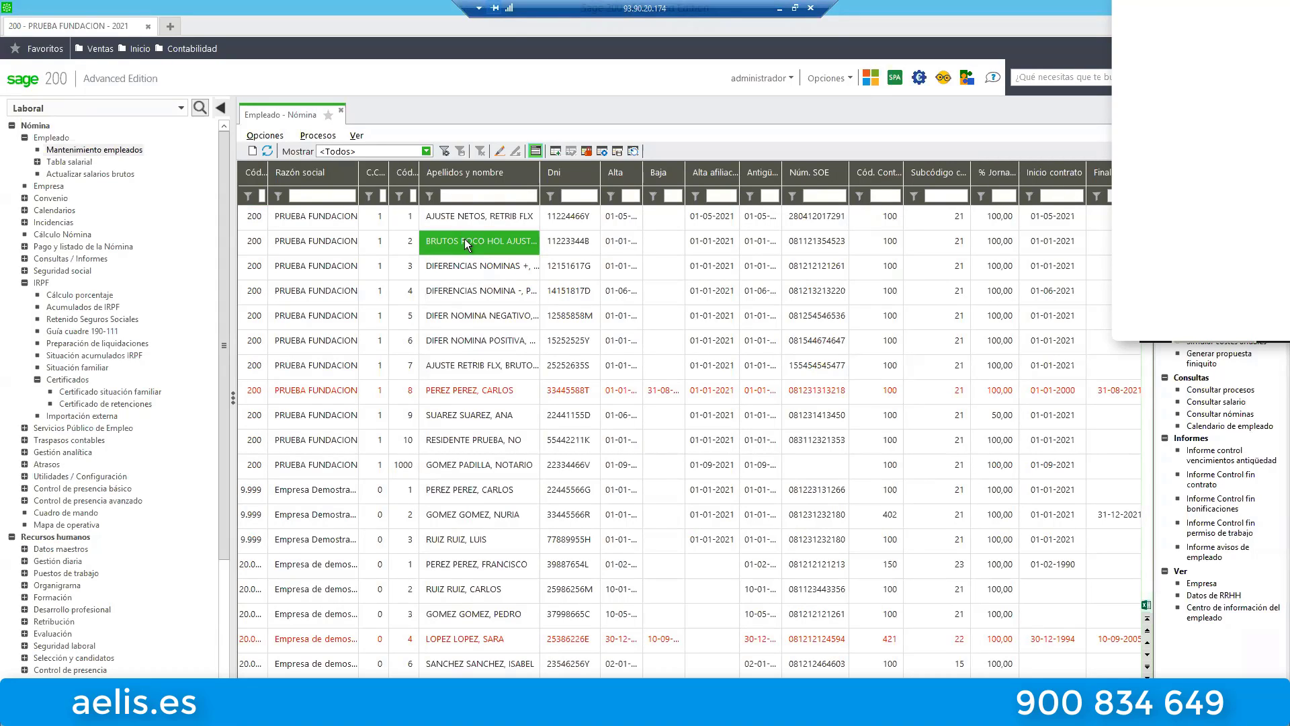
pyautogui.doubleClick(465, 239)
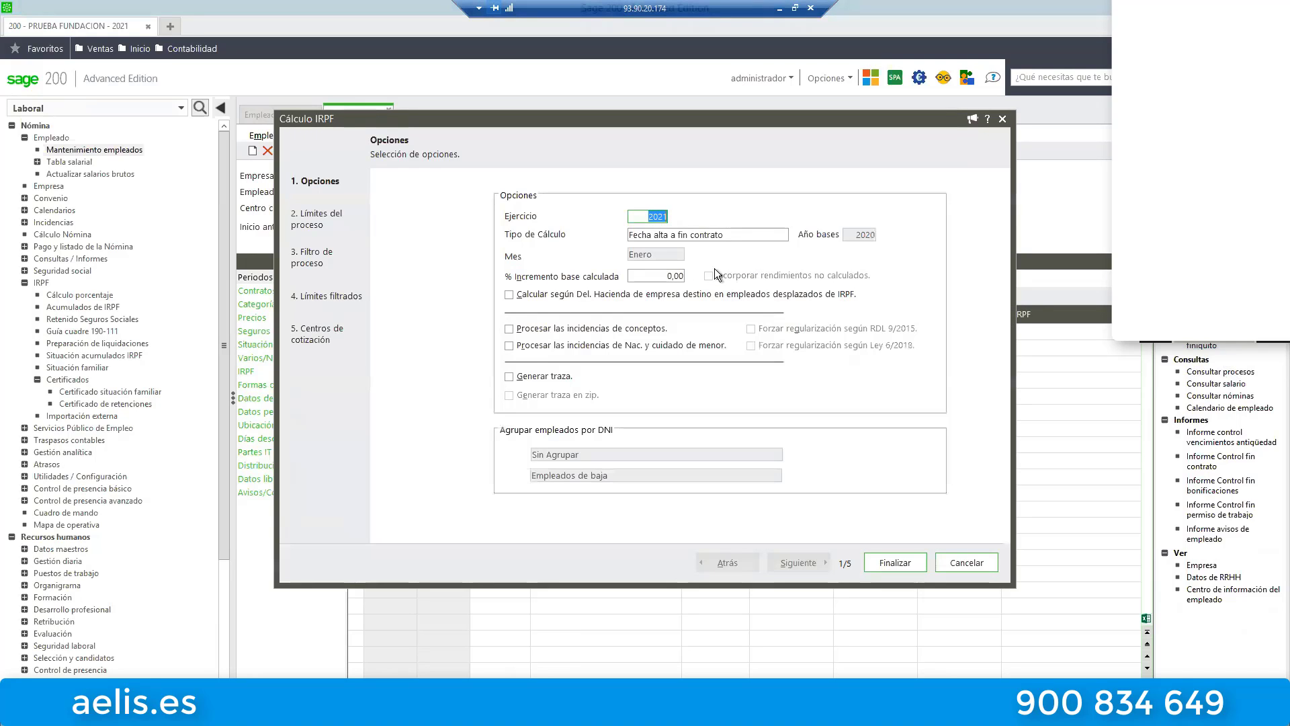
pyautogui.click(777, 234)
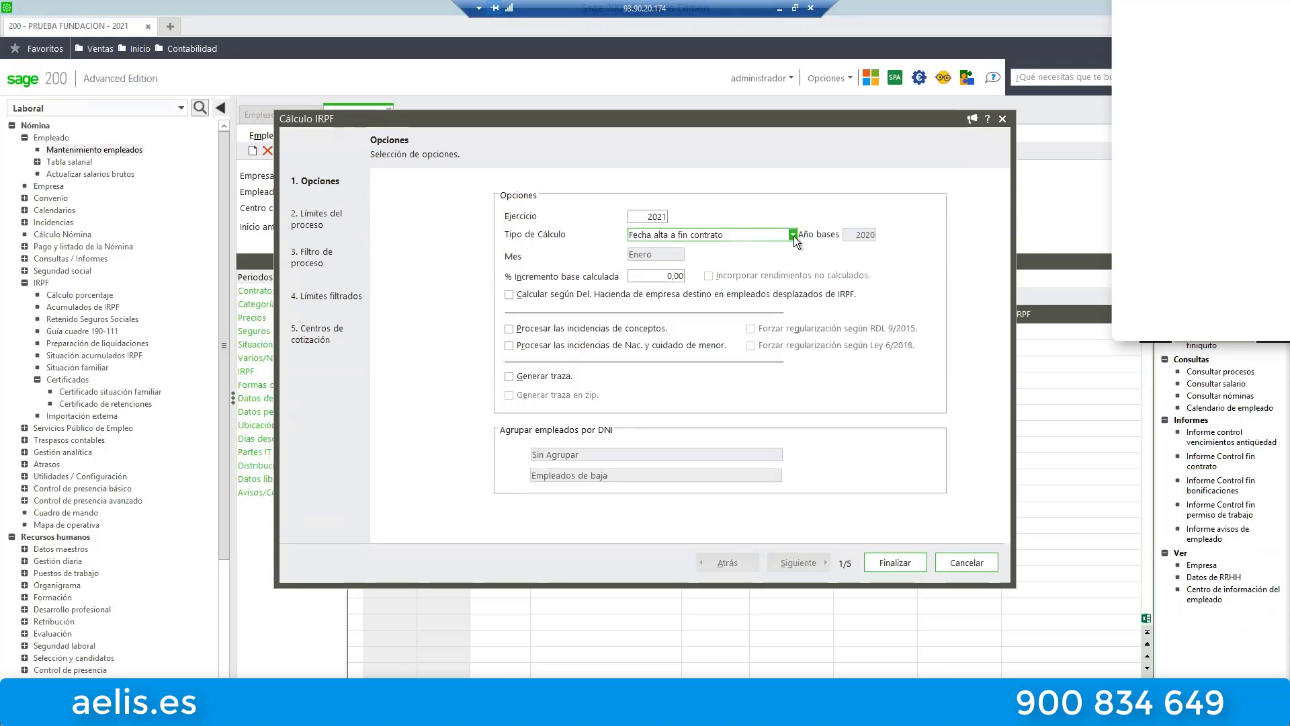
pyautogui.click(793, 234)
pyautogui.click(679, 283)
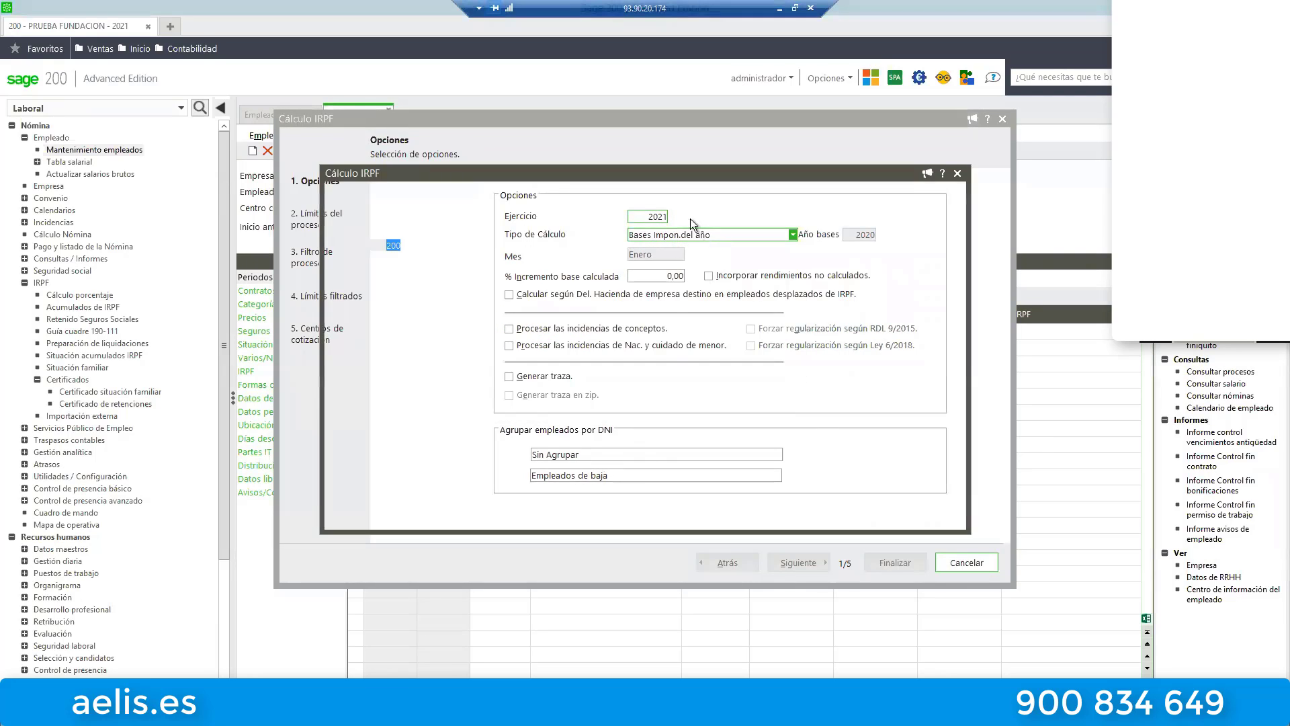
pyautogui.moveTo(745, 176); pyautogui.dragTo(771, 172)
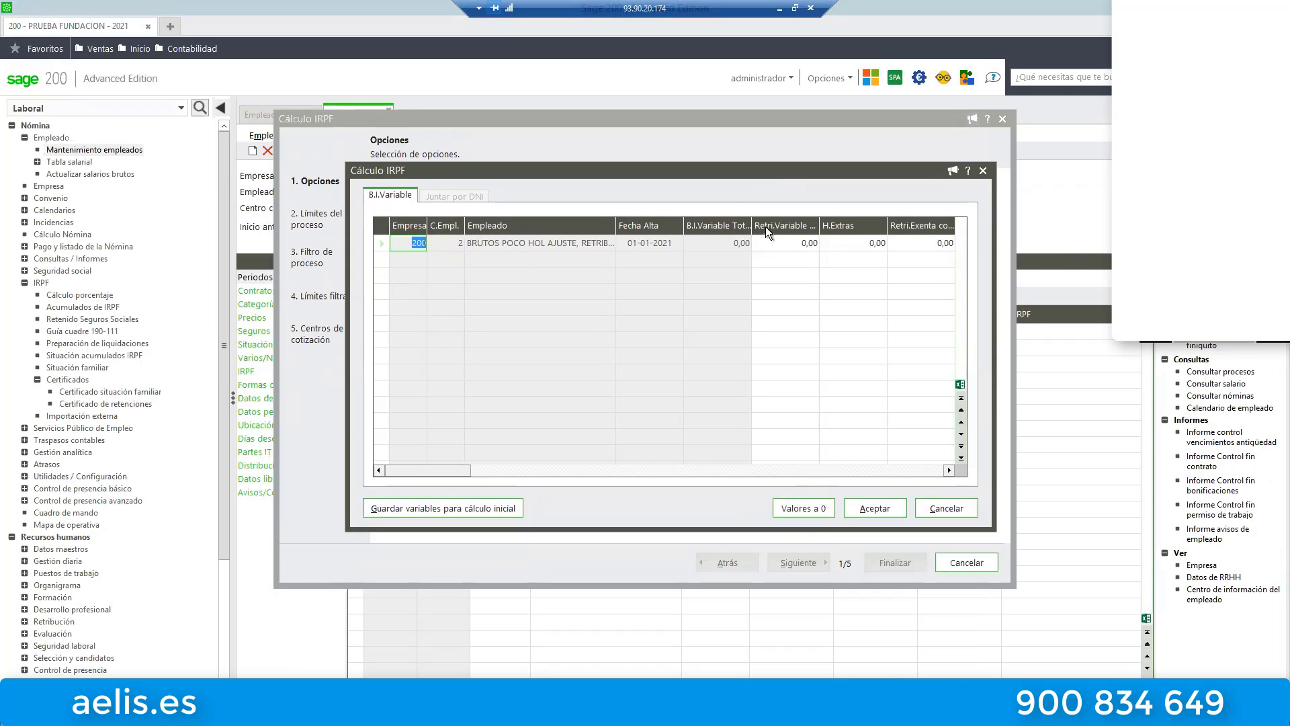
pyautogui.moveTo(729, 172)
pyautogui.mouseDown()
pyautogui.moveTo(789, 243)
pyautogui.moveTo(752, 208)
pyautogui.moveTo(756, 179)
pyautogui.moveTo(743, 195)
pyautogui.moveTo(717, 150)
pyautogui.mouseUp()
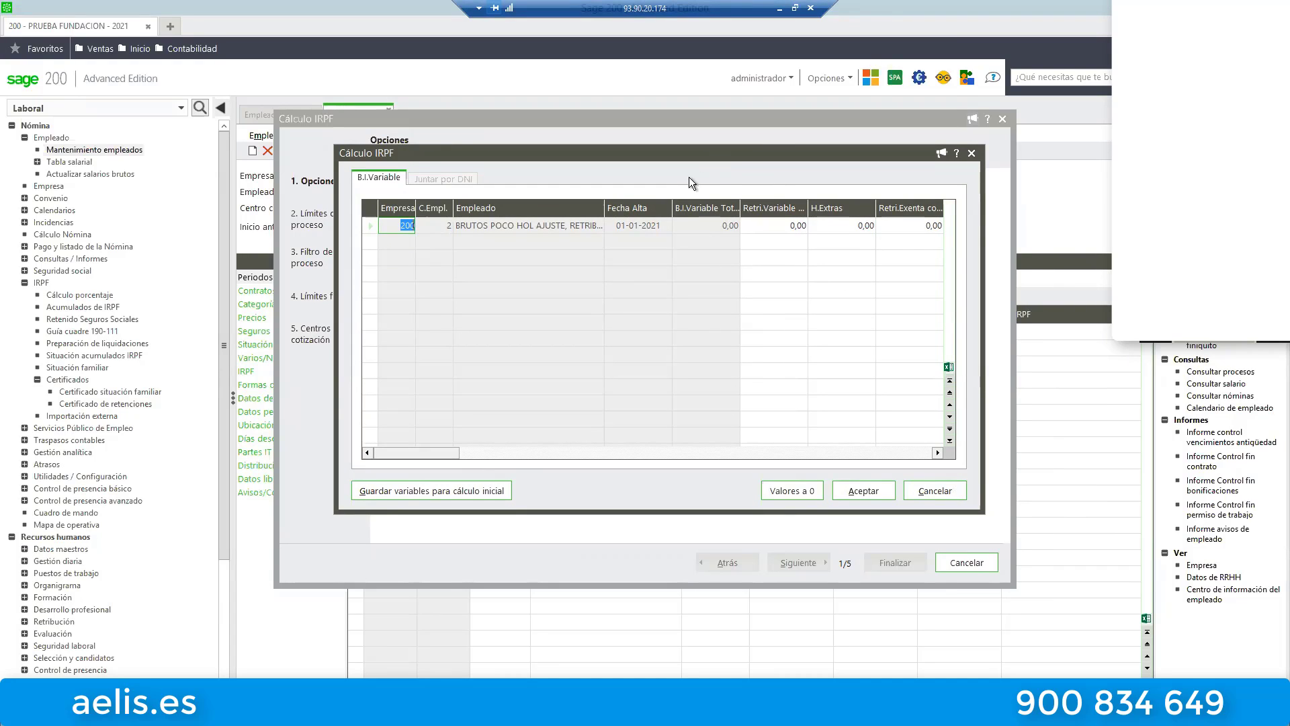
# - Run the IRPF calculation with a Retri.Variable of 20.000,00, conserving the variable amounts in Situación Familiar for subsequent calculations
pyautogui.click(780, 226)
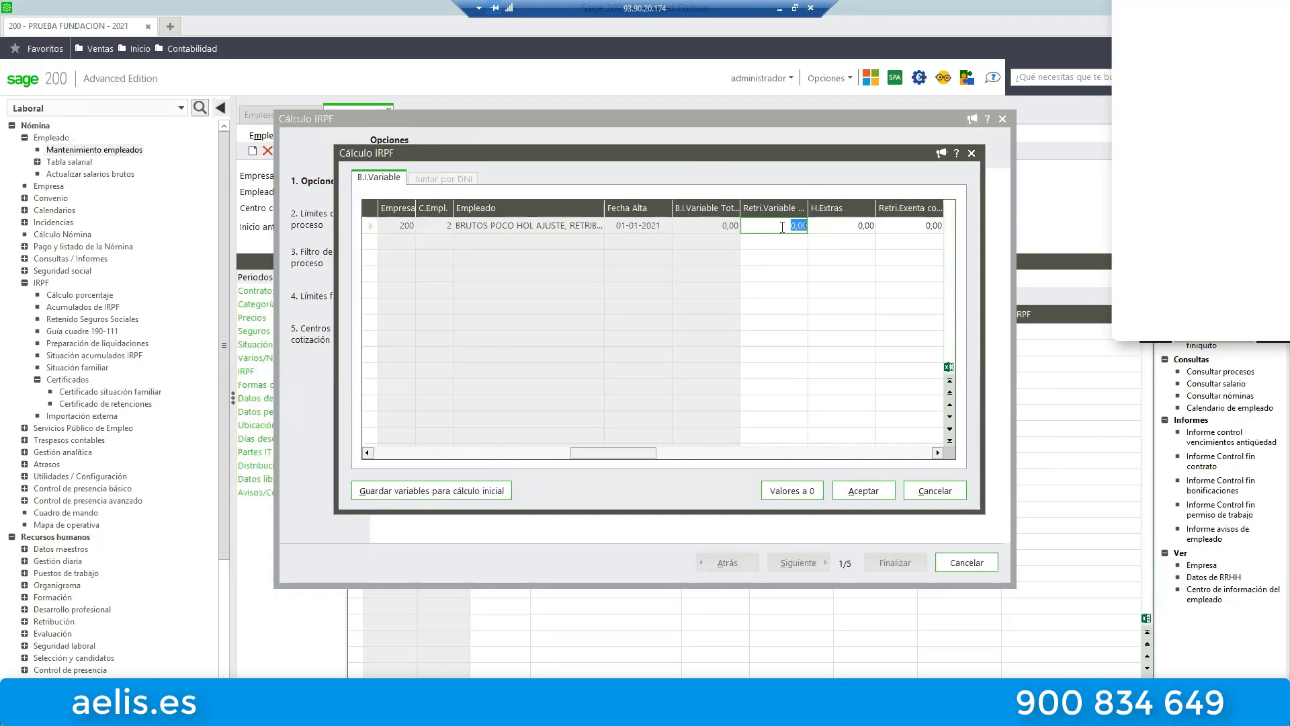
pyautogui.moveTo(787, 225); pyautogui.dragTo(825, 225)
pyautogui.write('2000')
pyautogui.press('Tab')
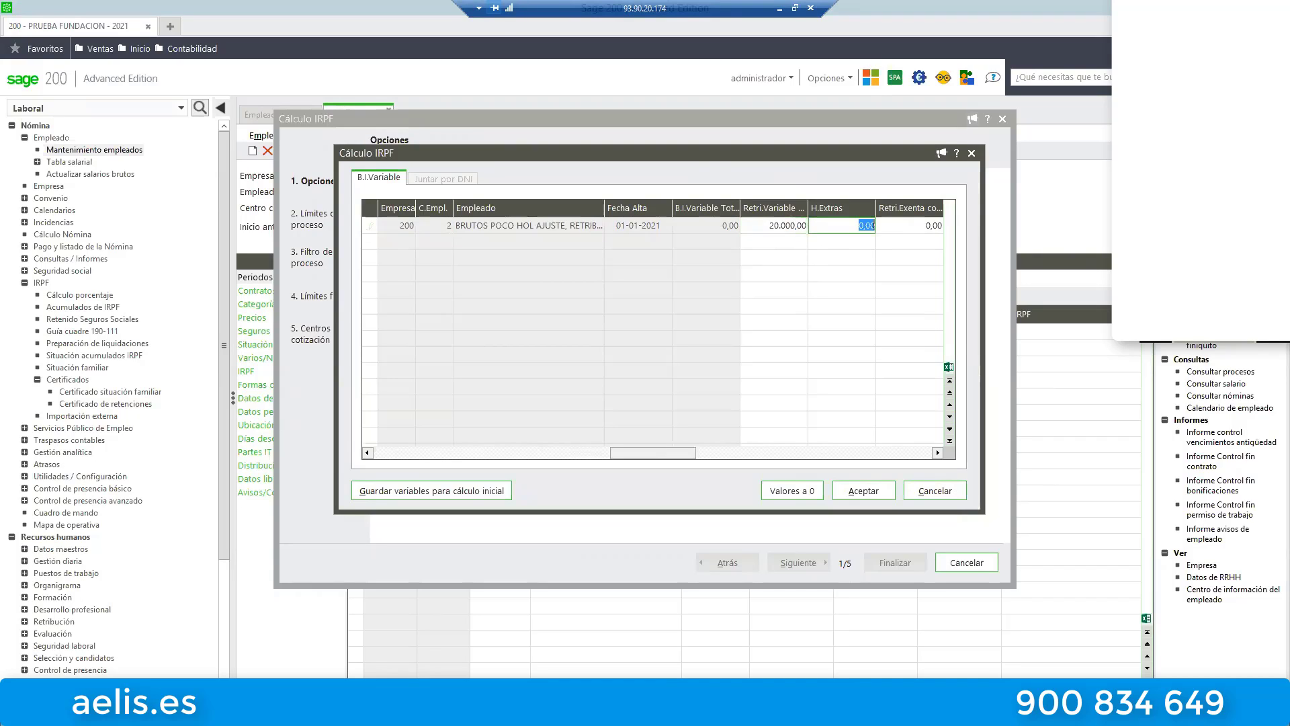
pyautogui.click(865, 491)
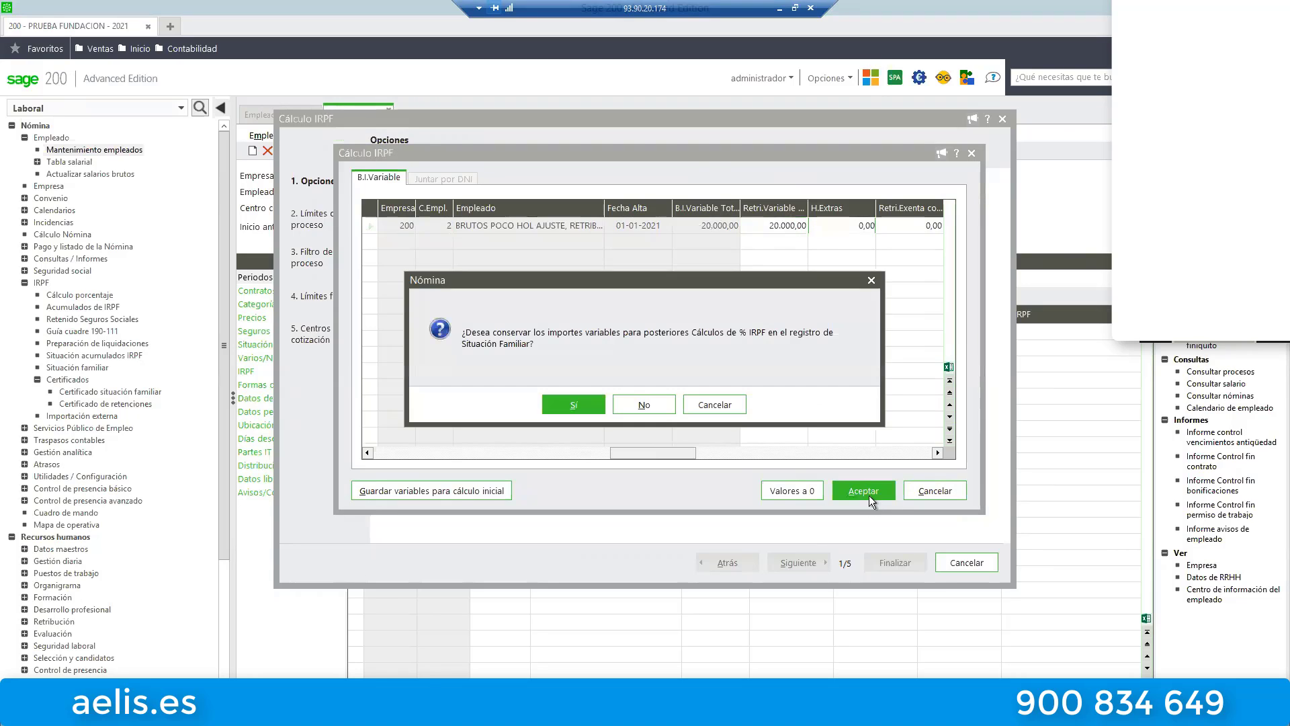
pyautogui.click(585, 407)
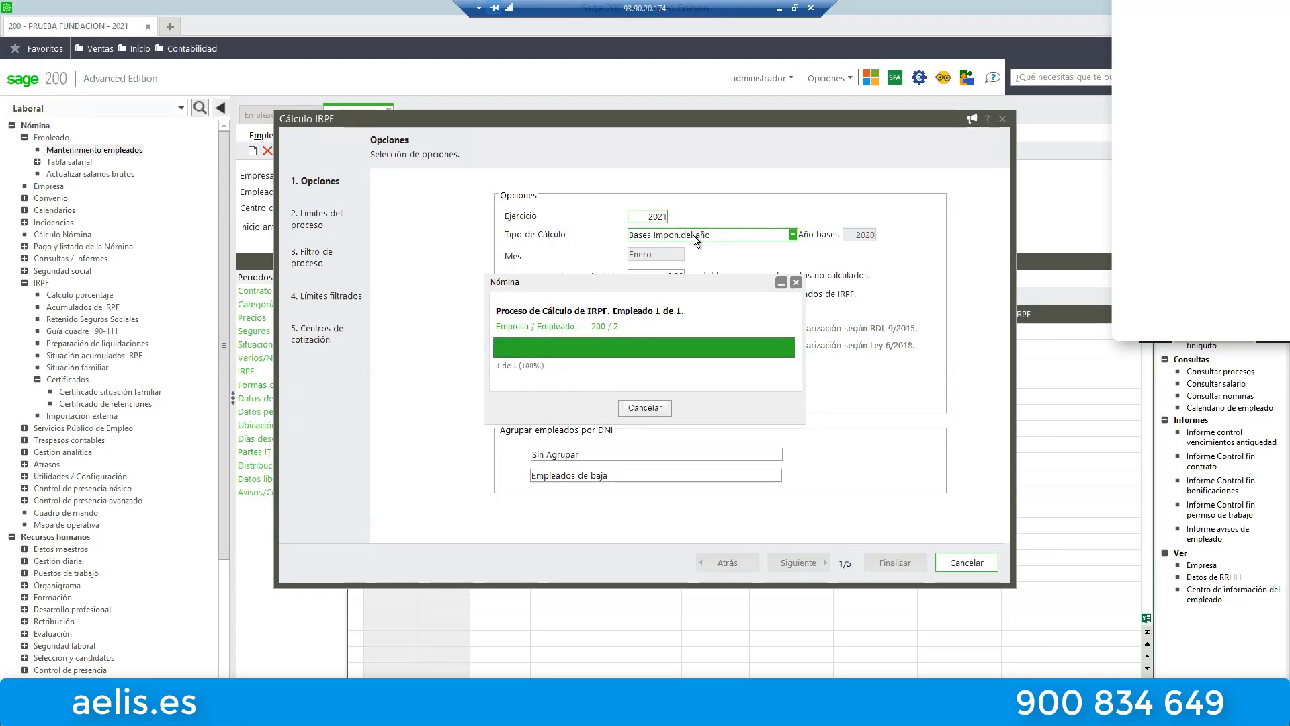
pyautogui.click(655, 400)
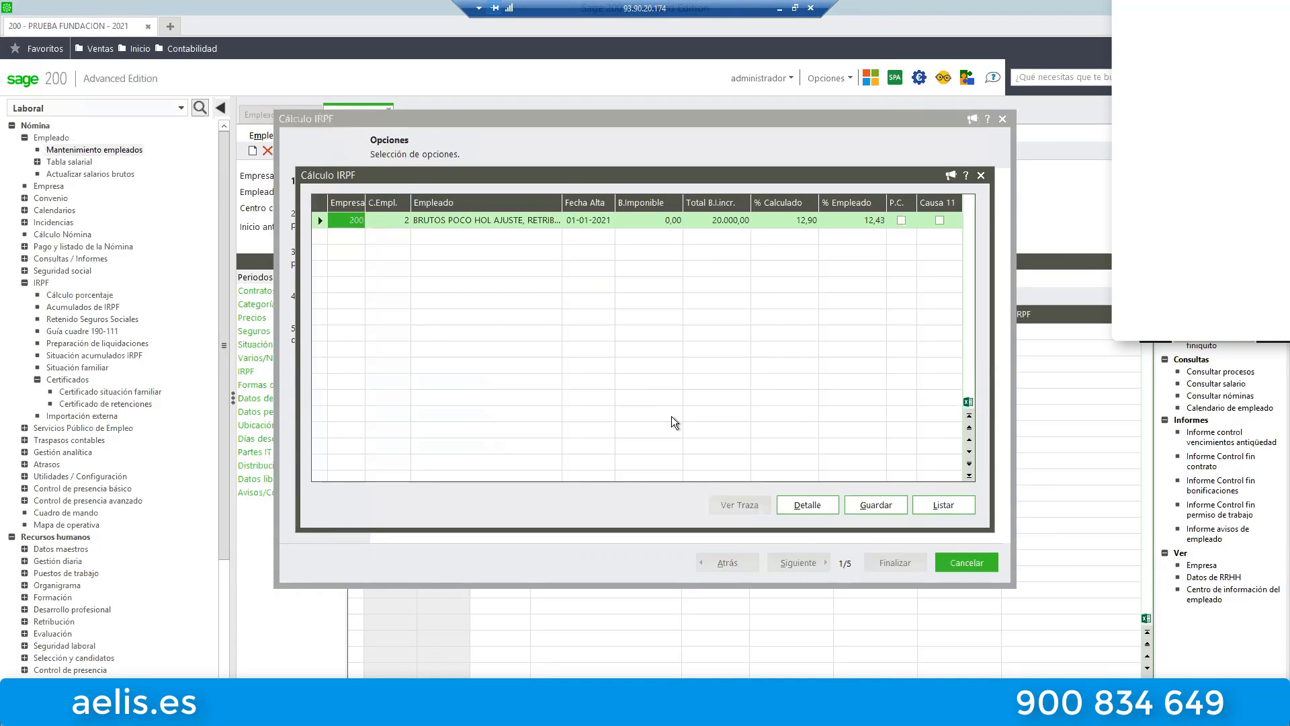
# - Review the calculated B.Imponible, Total B.I.incr. and % Calculado, and leave the IRPF calculation without saving
pyautogui.click(651, 221)
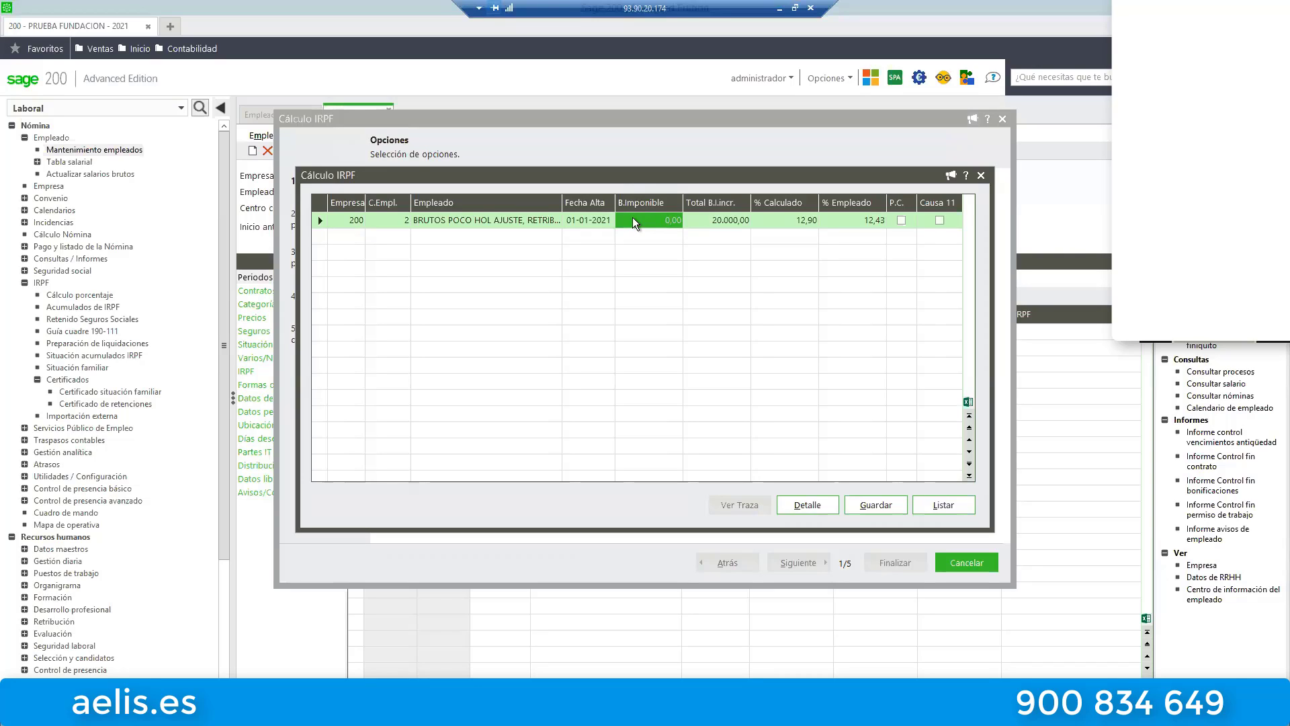
pyautogui.click(707, 221)
pyautogui.click(789, 223)
pyautogui.click(731, 221)
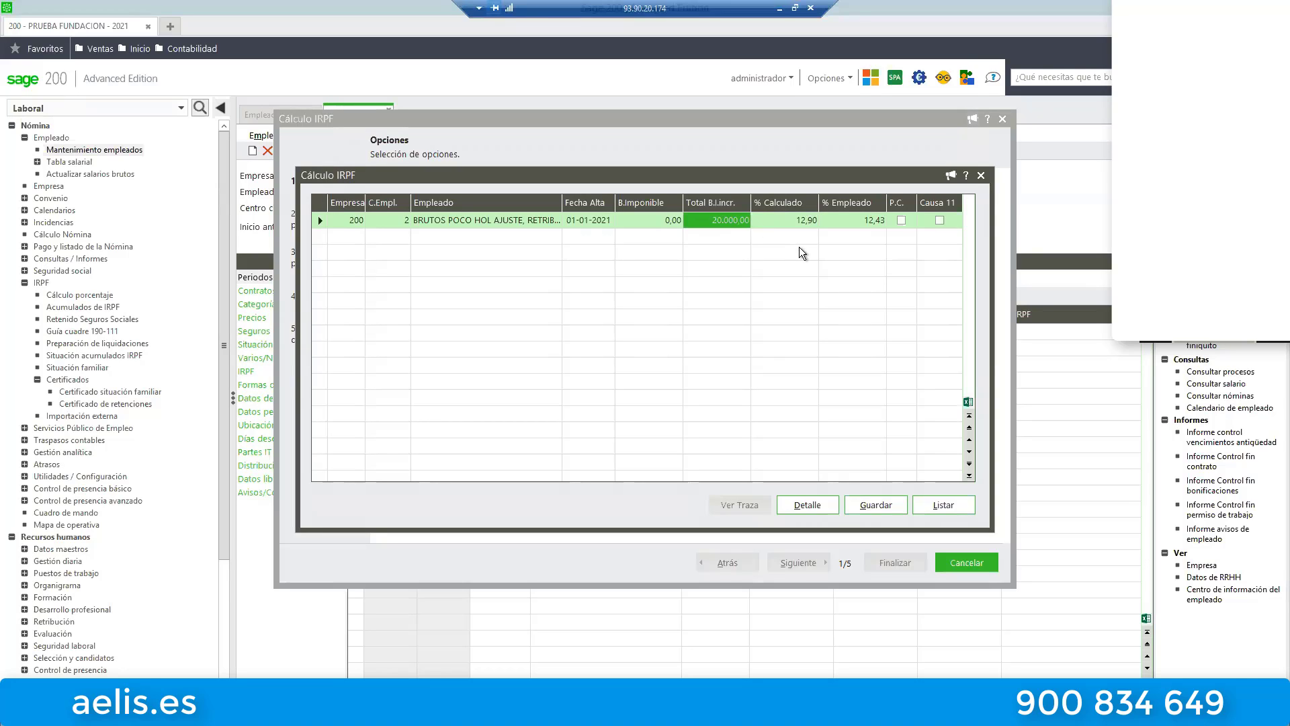
pyautogui.click(980, 175)
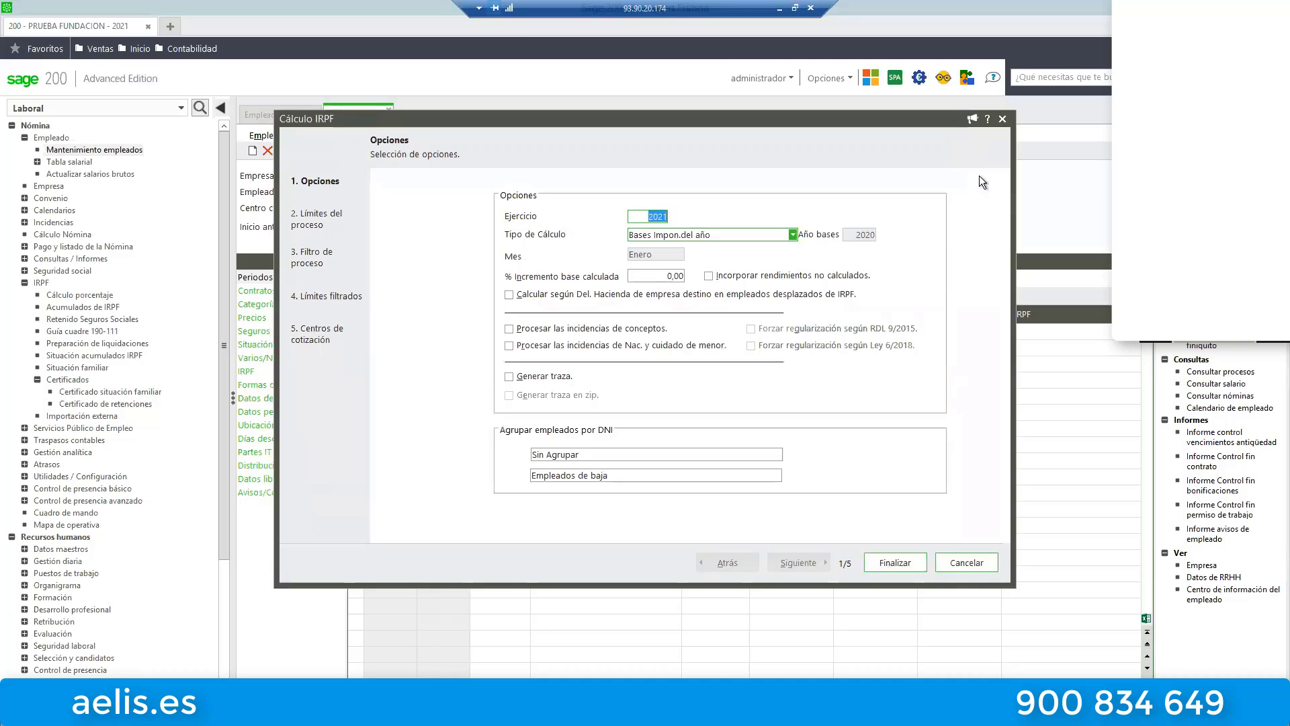
pyautogui.click(791, 234)
pyautogui.click(972, 563)
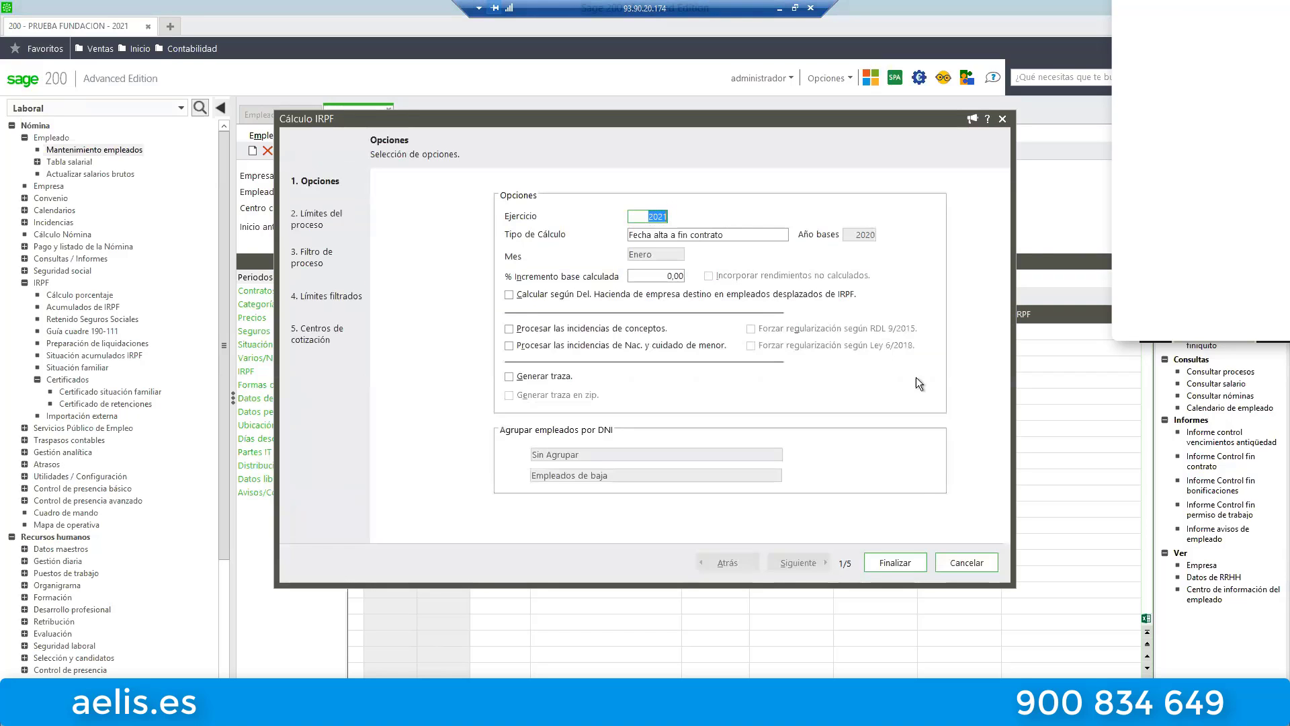
pyautogui.click(967, 563)
pyautogui.click(353, 151)
pyautogui.click(336, 151)
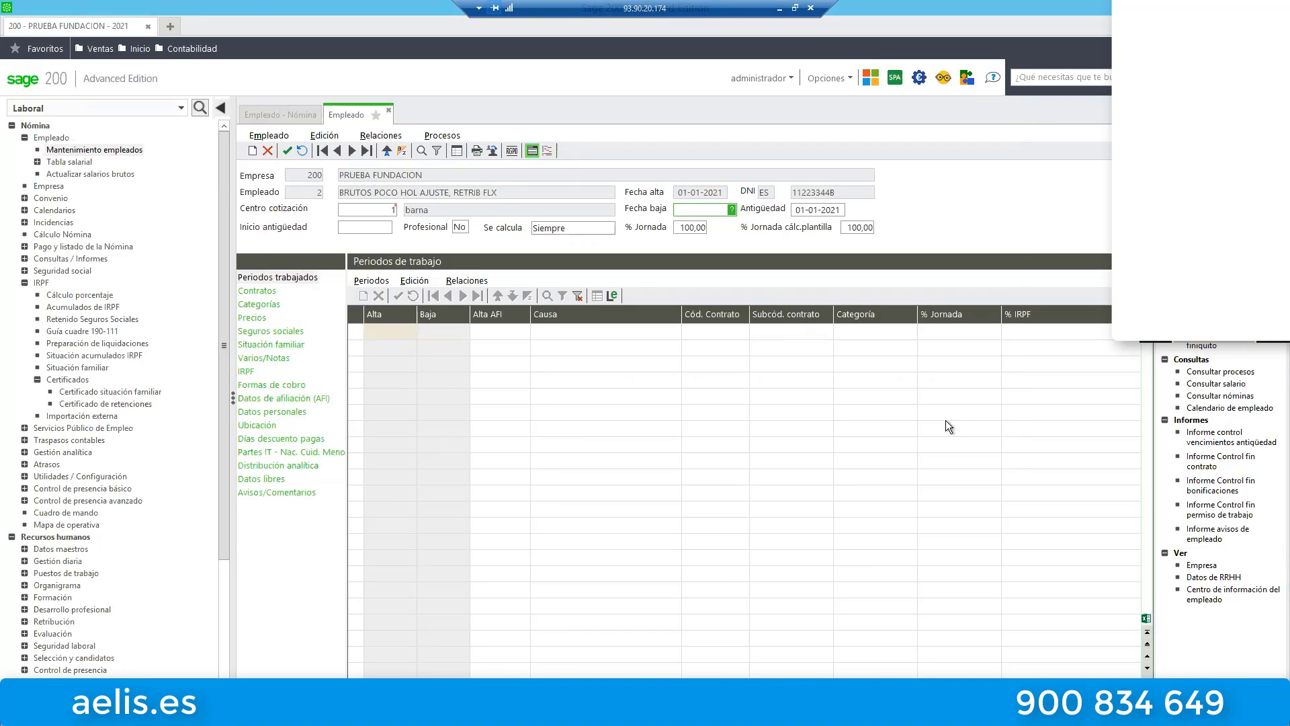
# - Configure a 2021 IRPF calculation as Regularización de mes... a fin de año for Septiembre, processing the incidencias de conceptos
pyautogui.click(699, 233)
pyautogui.click(791, 236)
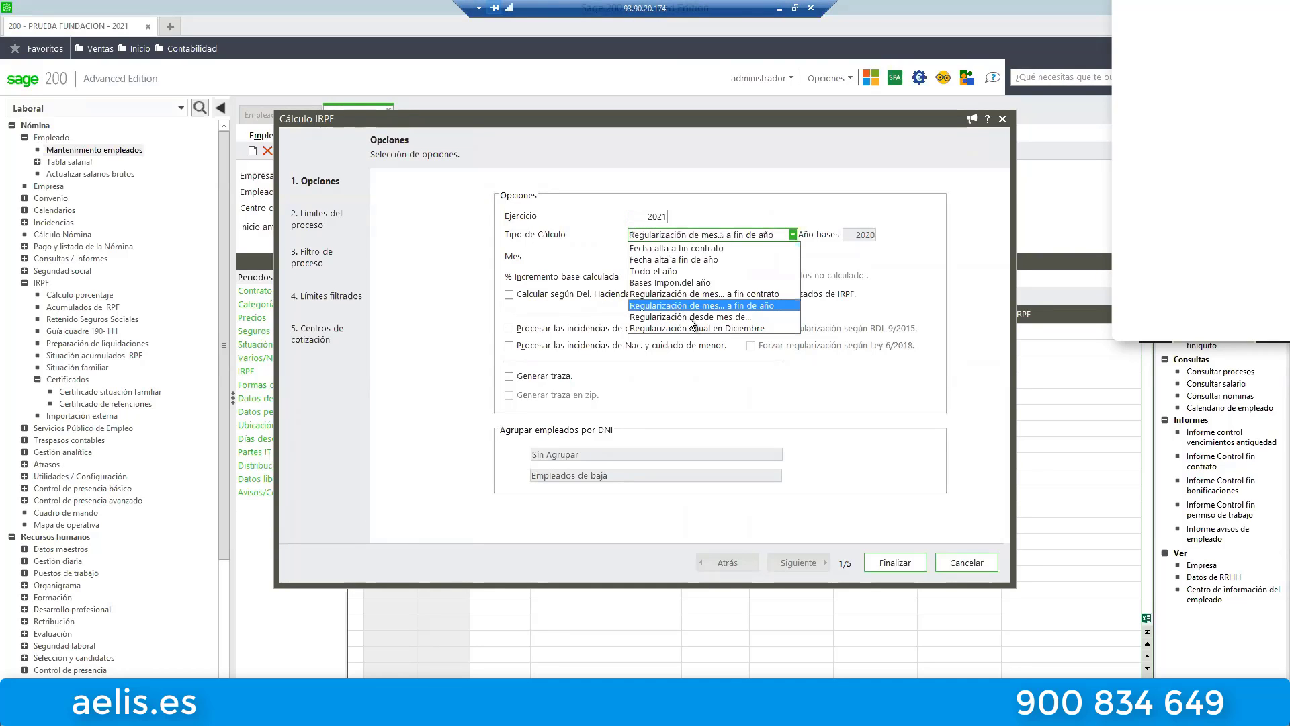
pyautogui.click(707, 306)
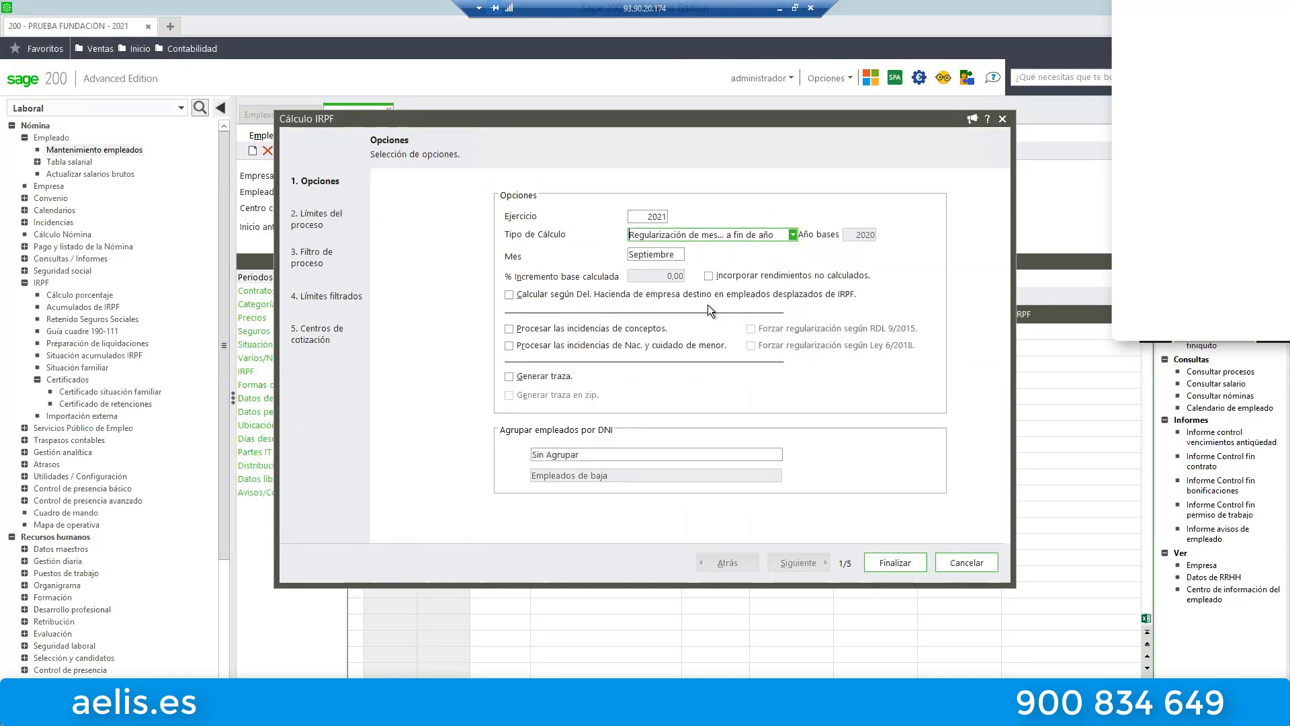
pyautogui.click(651, 253)
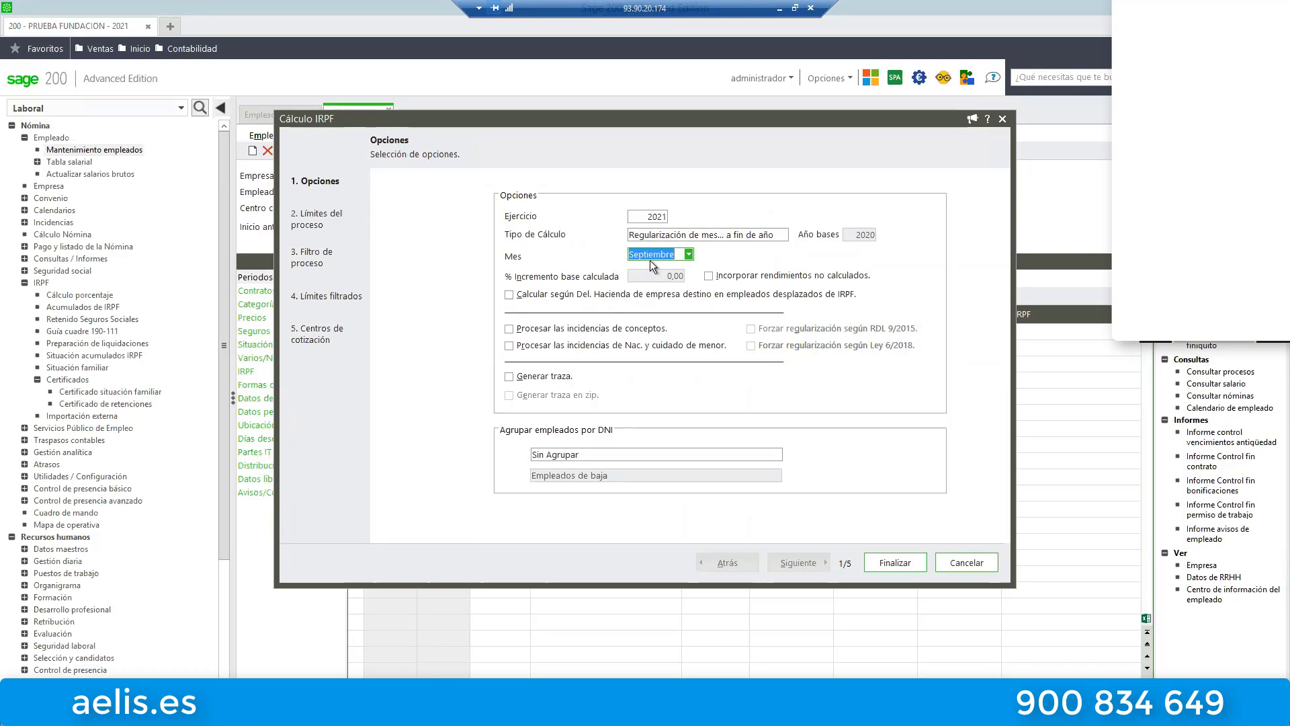
pyautogui.click(550, 330)
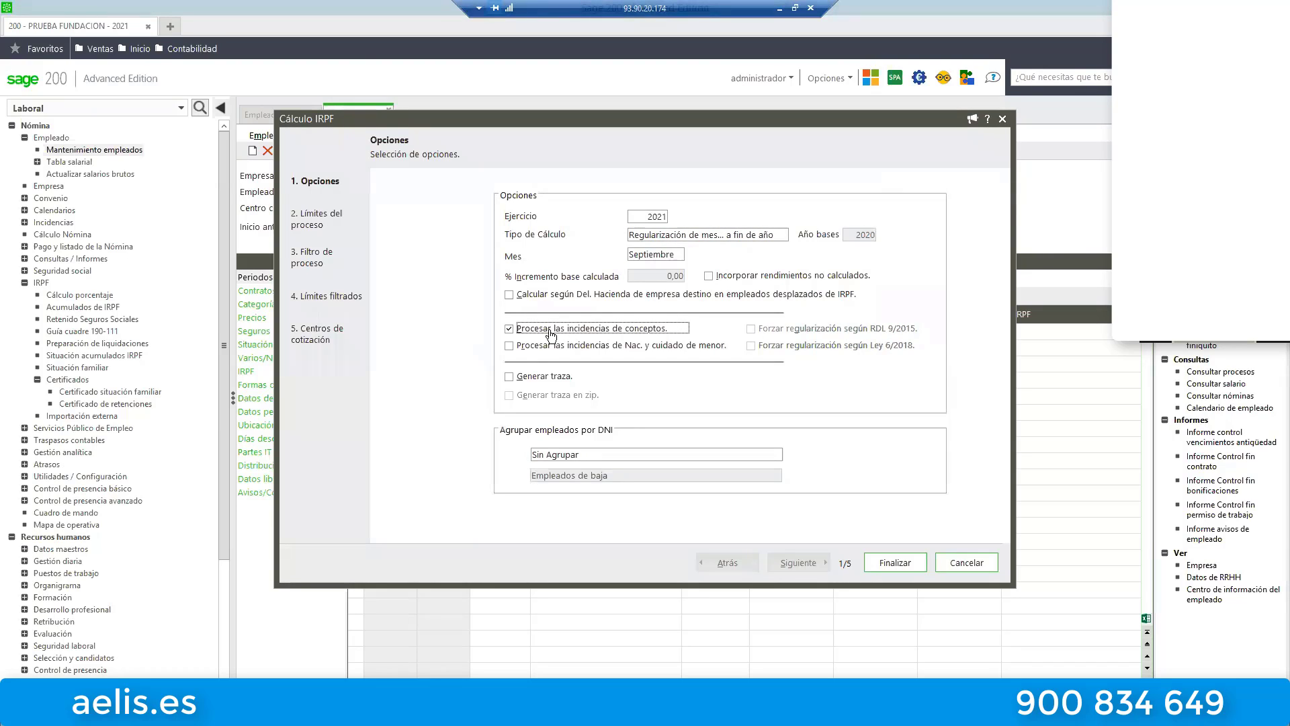
pyautogui.click(552, 331)
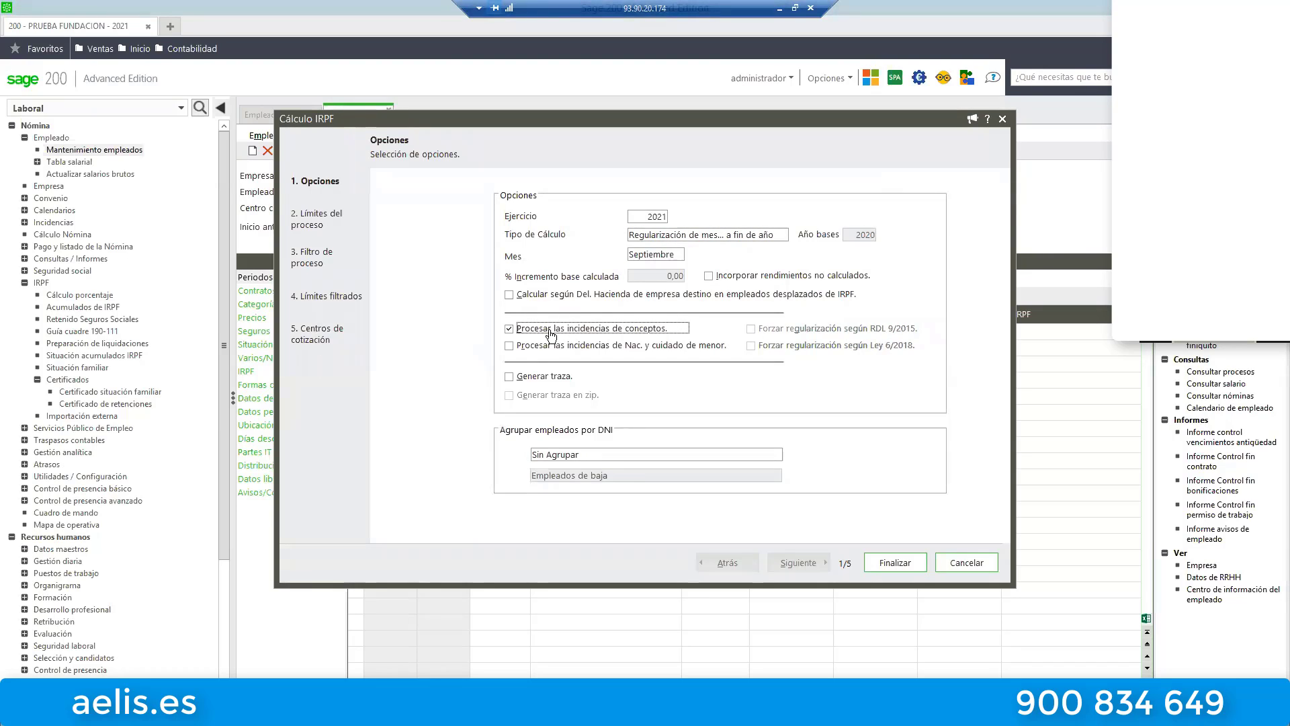
pyautogui.click(589, 330)
pyautogui.click(532, 331)
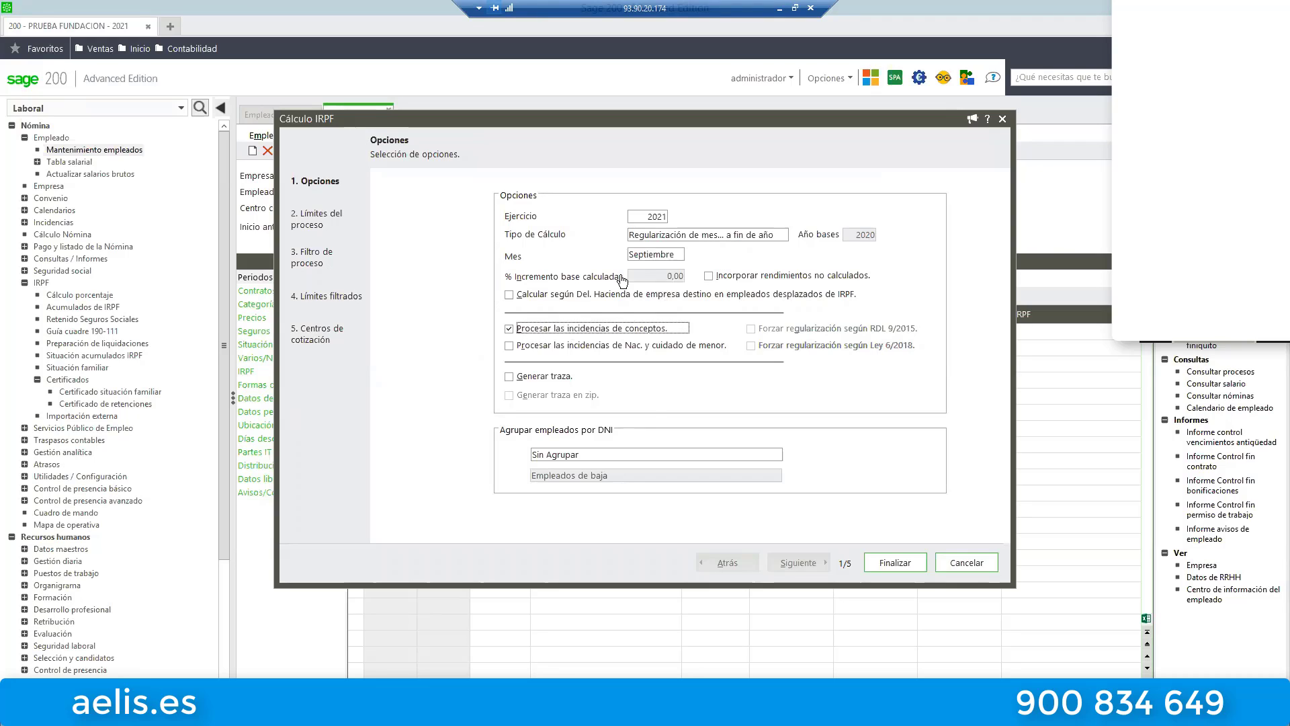
# - Run employee 2's September IRPF regularization with Sin Agrupar, accepting the variable amounts as shown
pyautogui.click(556, 455)
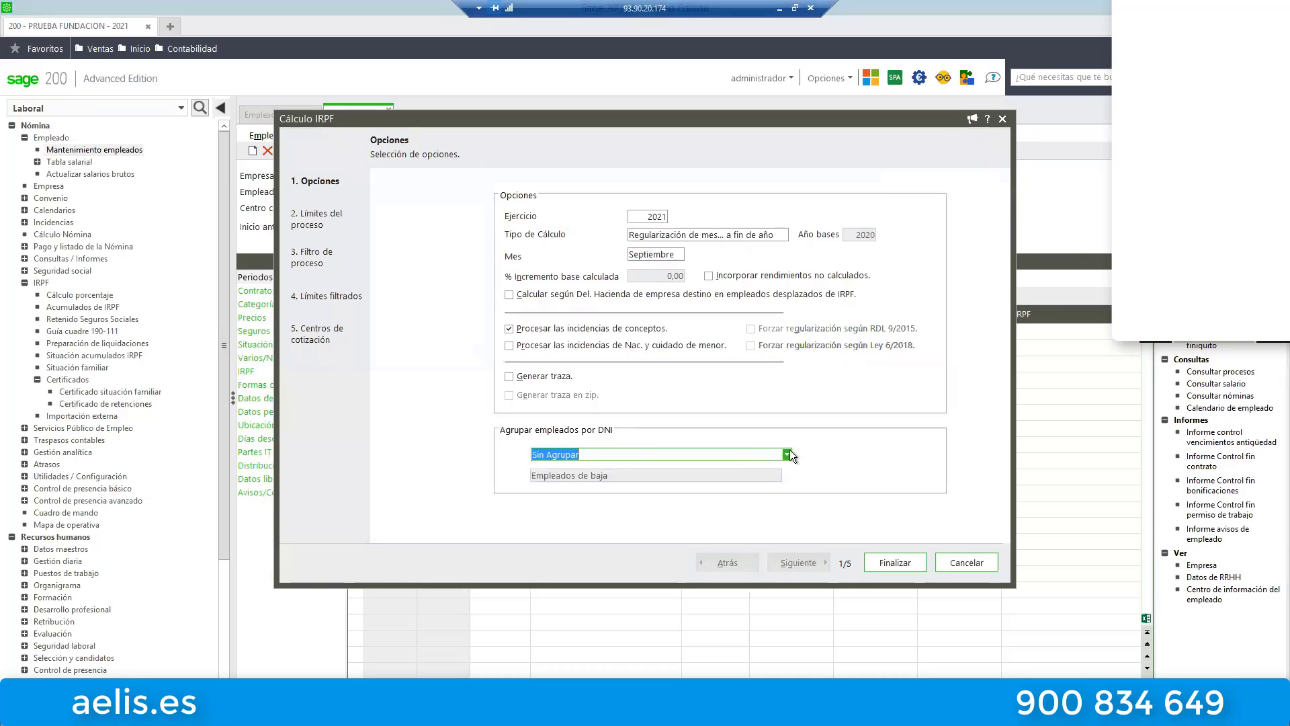
pyautogui.click(886, 562)
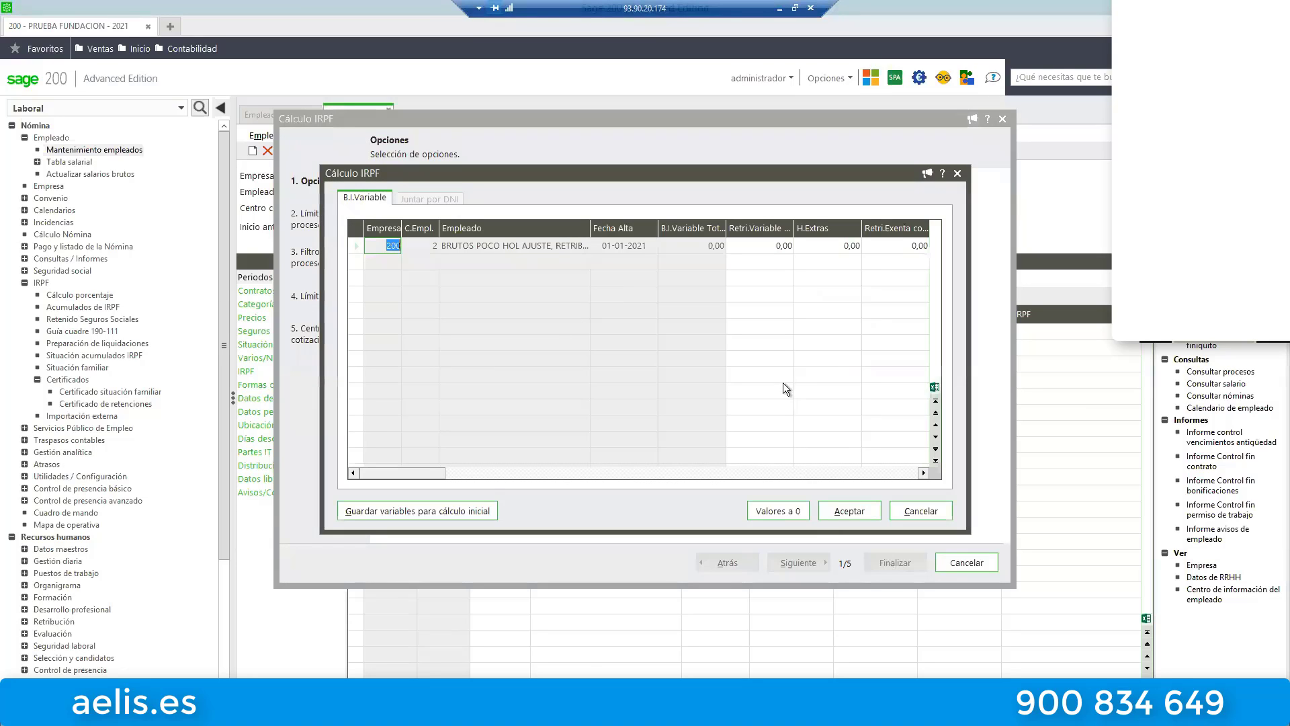
pyautogui.click(849, 512)
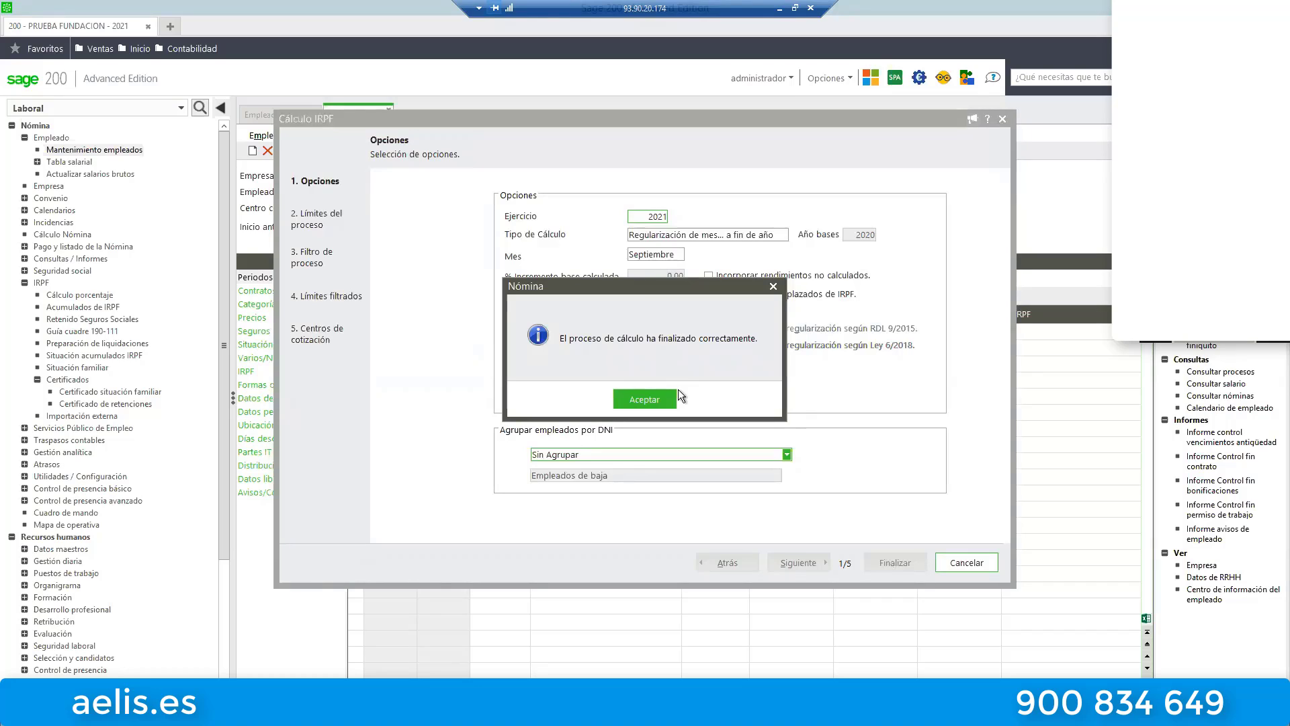
pyautogui.click(674, 397)
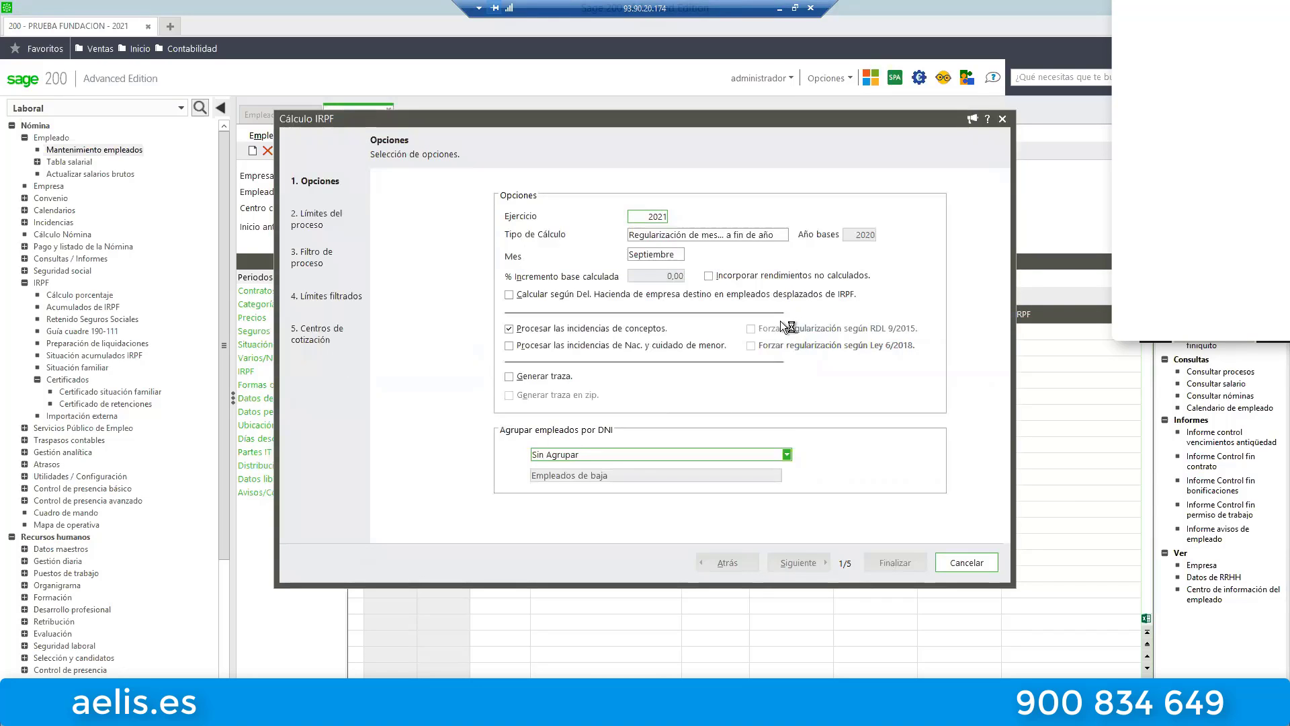